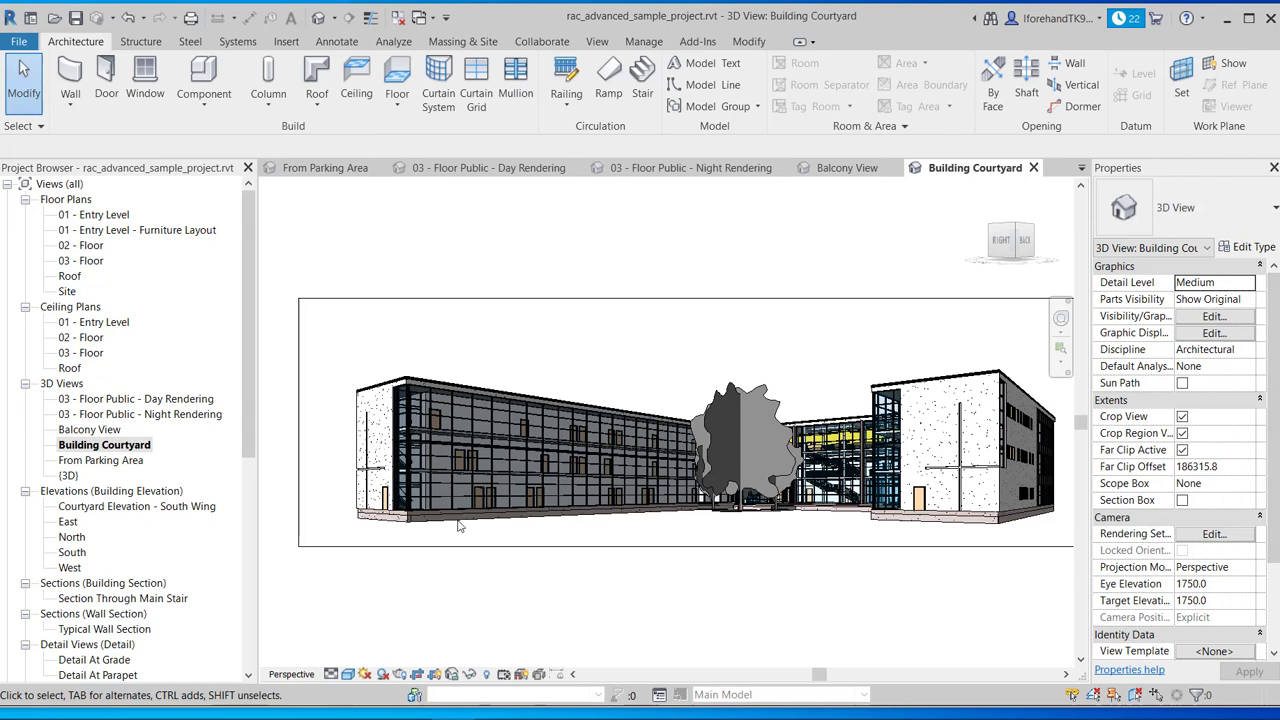
- Open the Site floor plan and check the property lines around the building
right_click(336, 498)
click(322, 438)
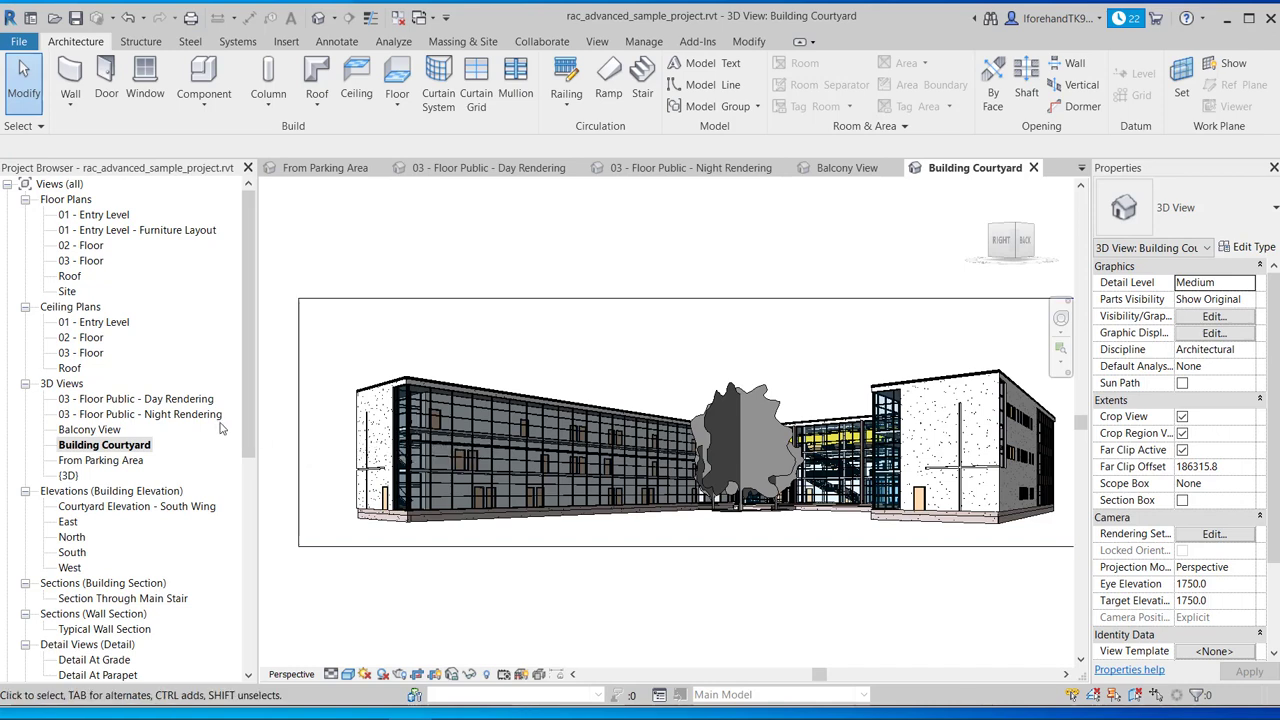
click(81, 293)
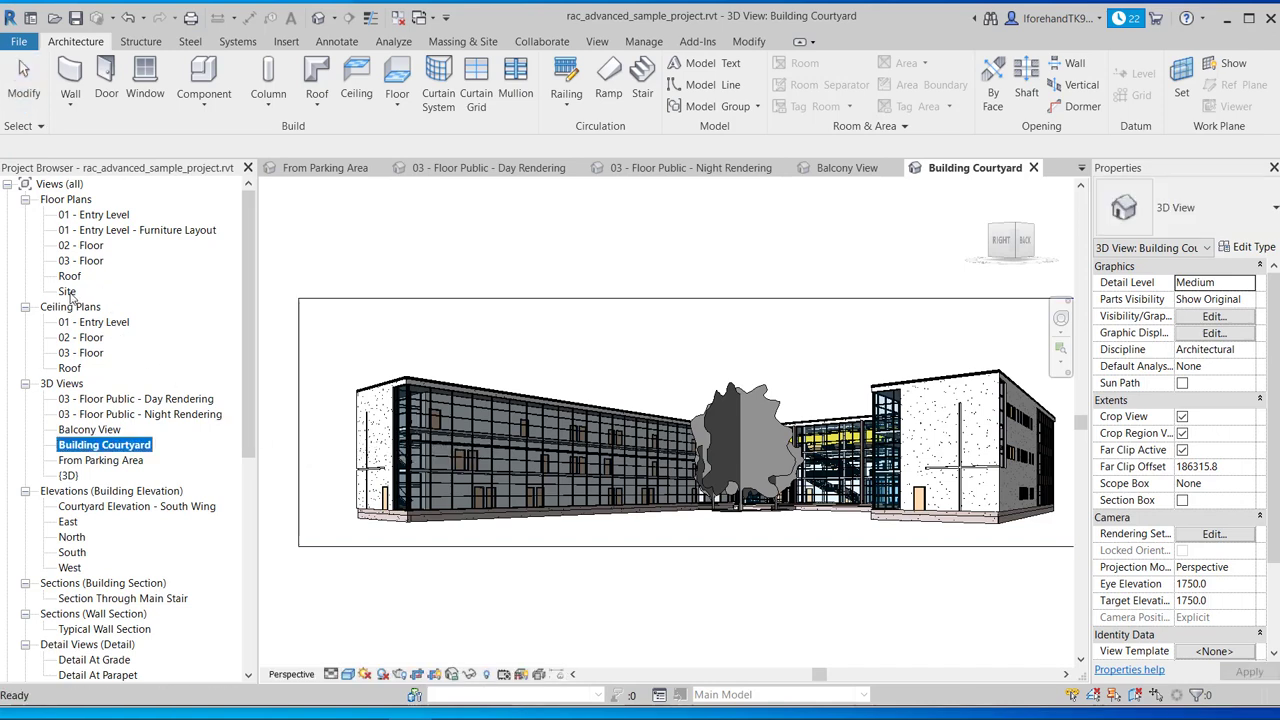
double_click(68, 292)
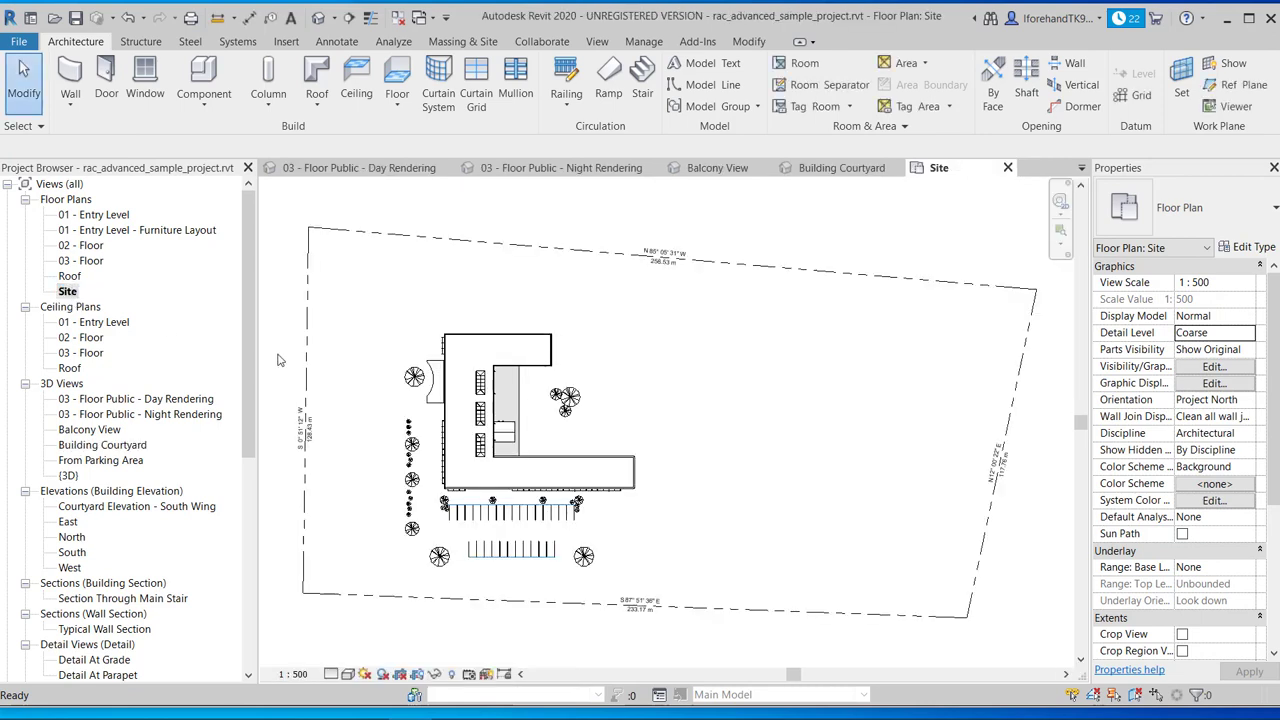
click(305, 343)
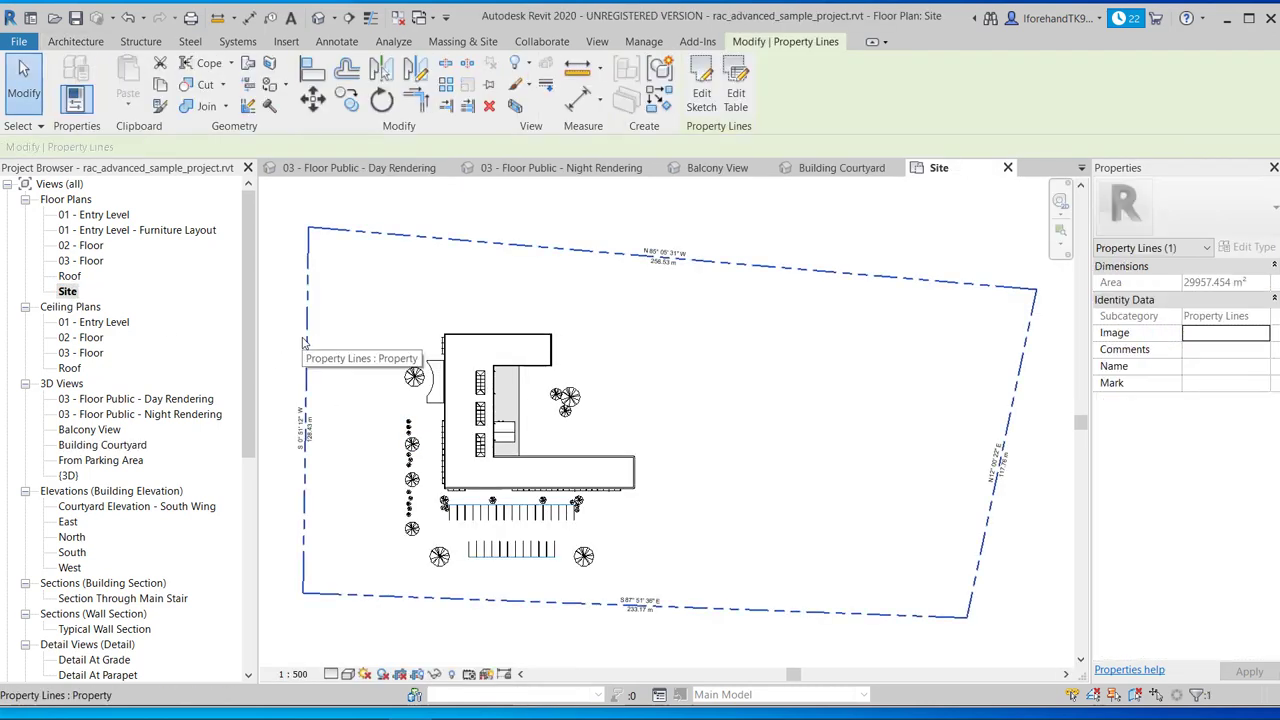
click(372, 328)
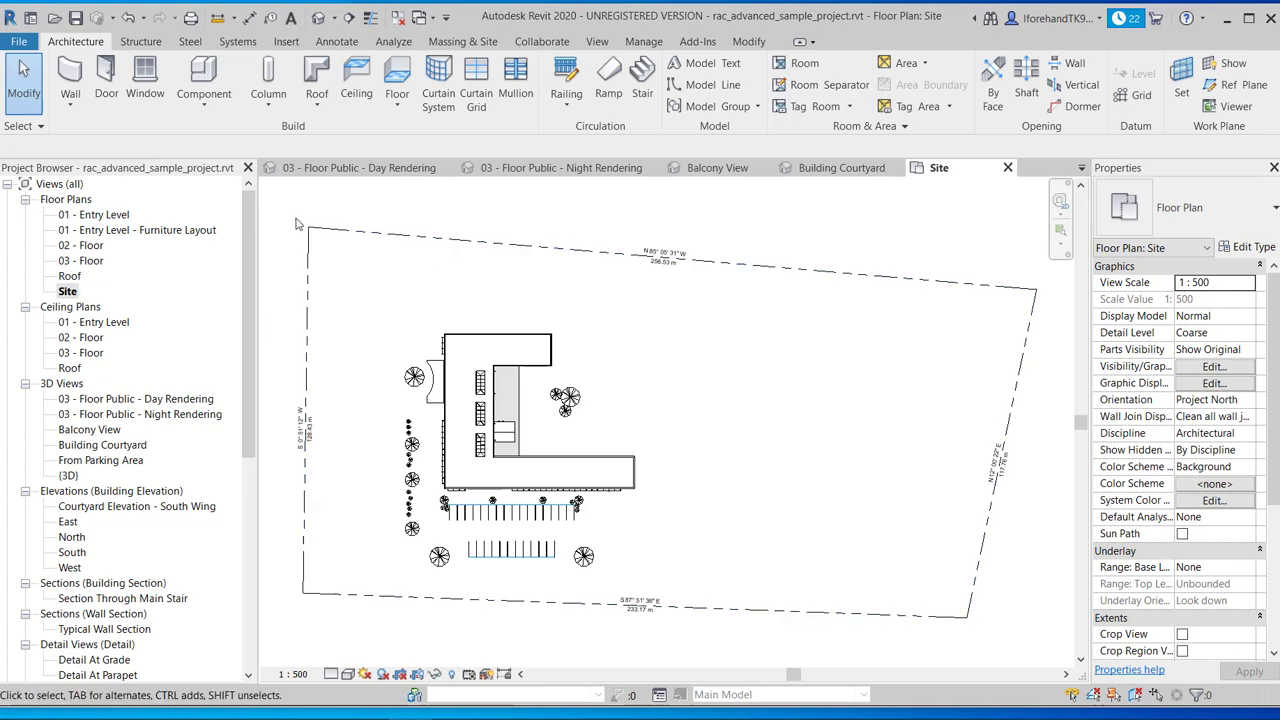
- Create a toposurface at absolute elevation 0.0 by placing points in a loop around the building, with one interior point north of it
click(475, 46)
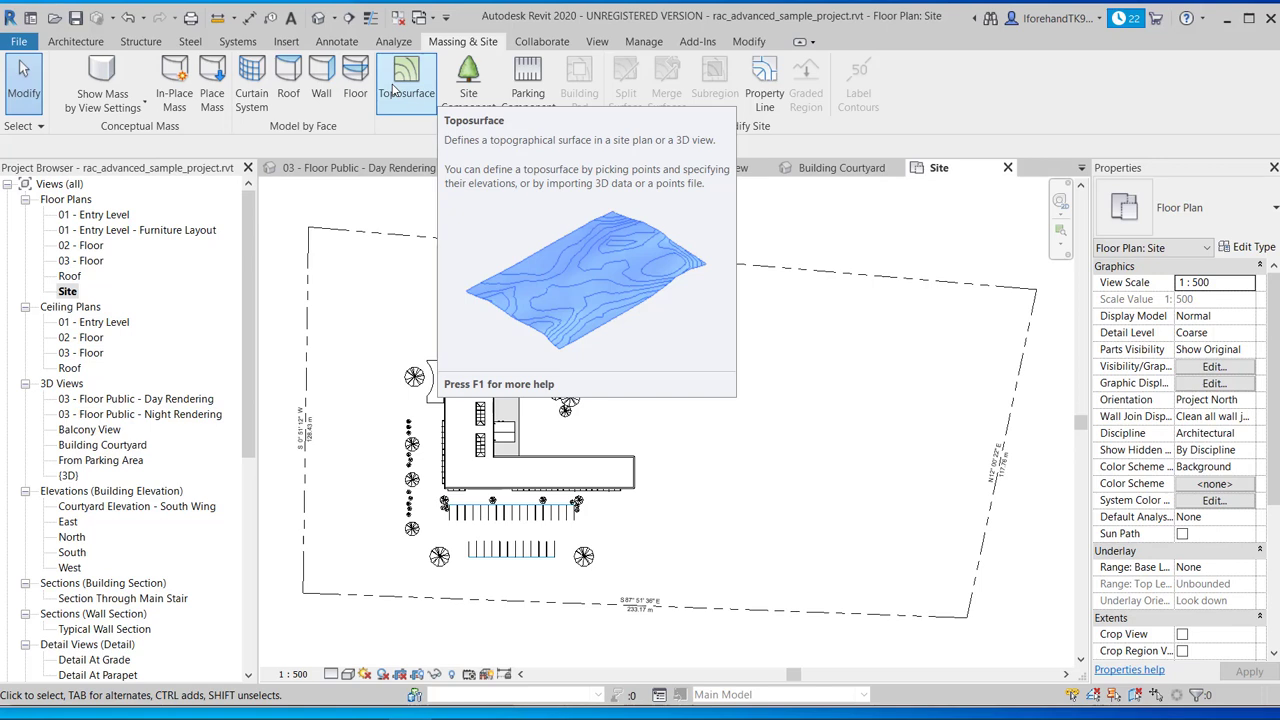
click(396, 89)
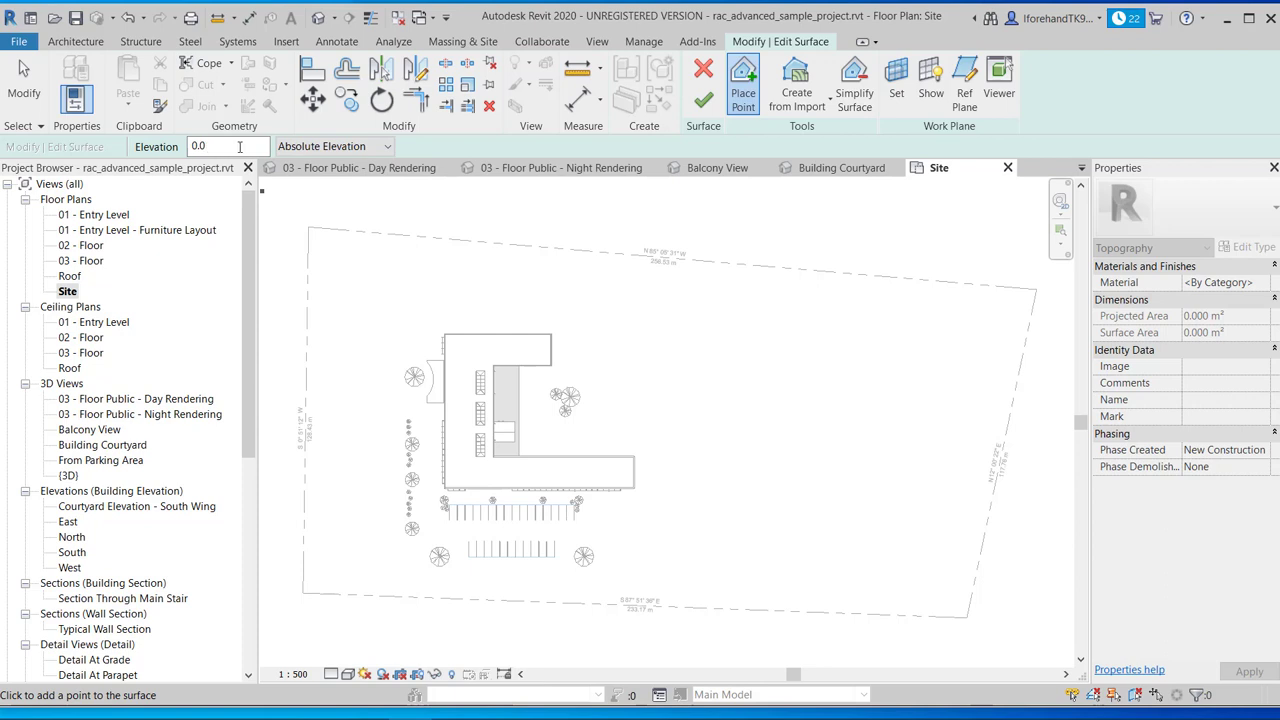
click(333, 148)
click(333, 148)
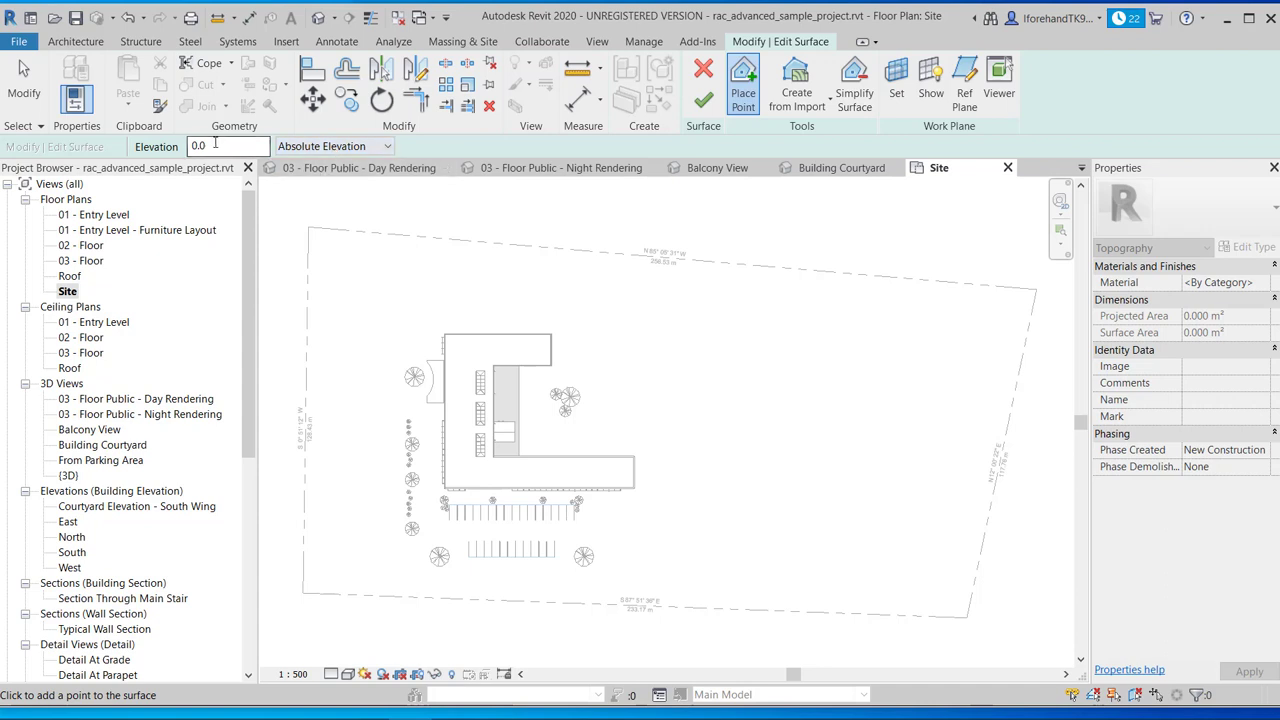
click(370, 299)
click(462, 290)
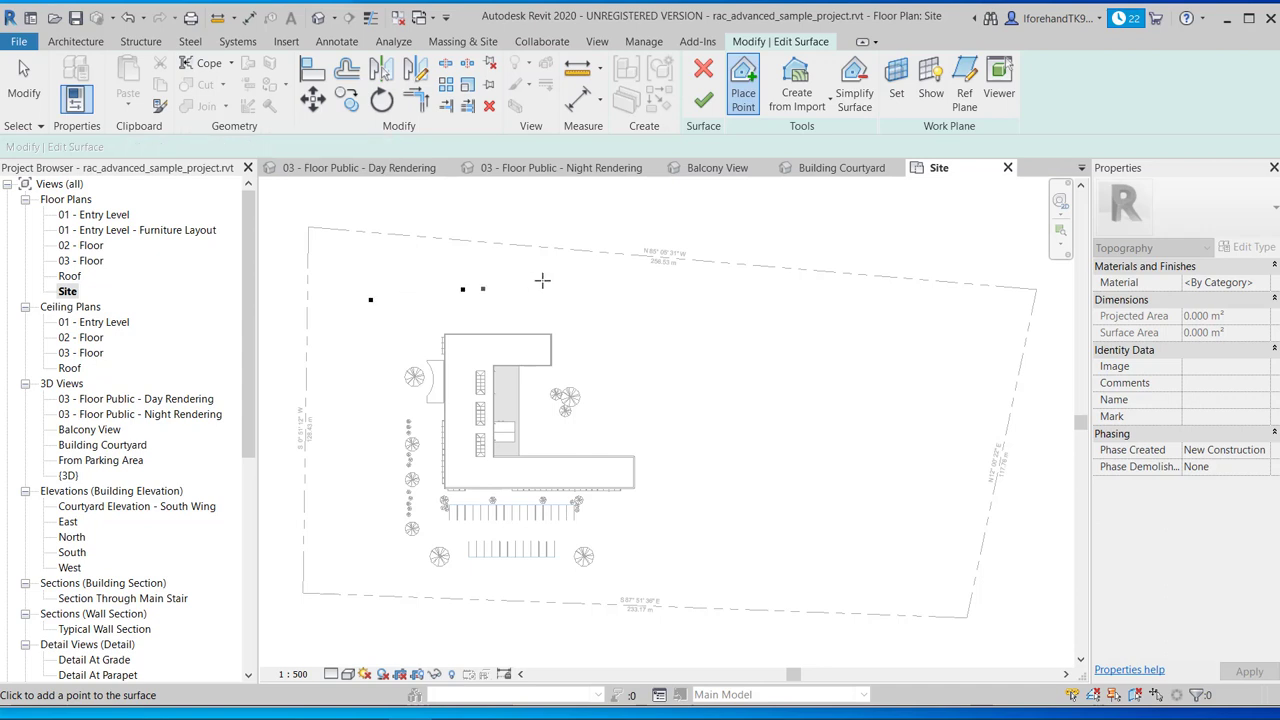
click(557, 221)
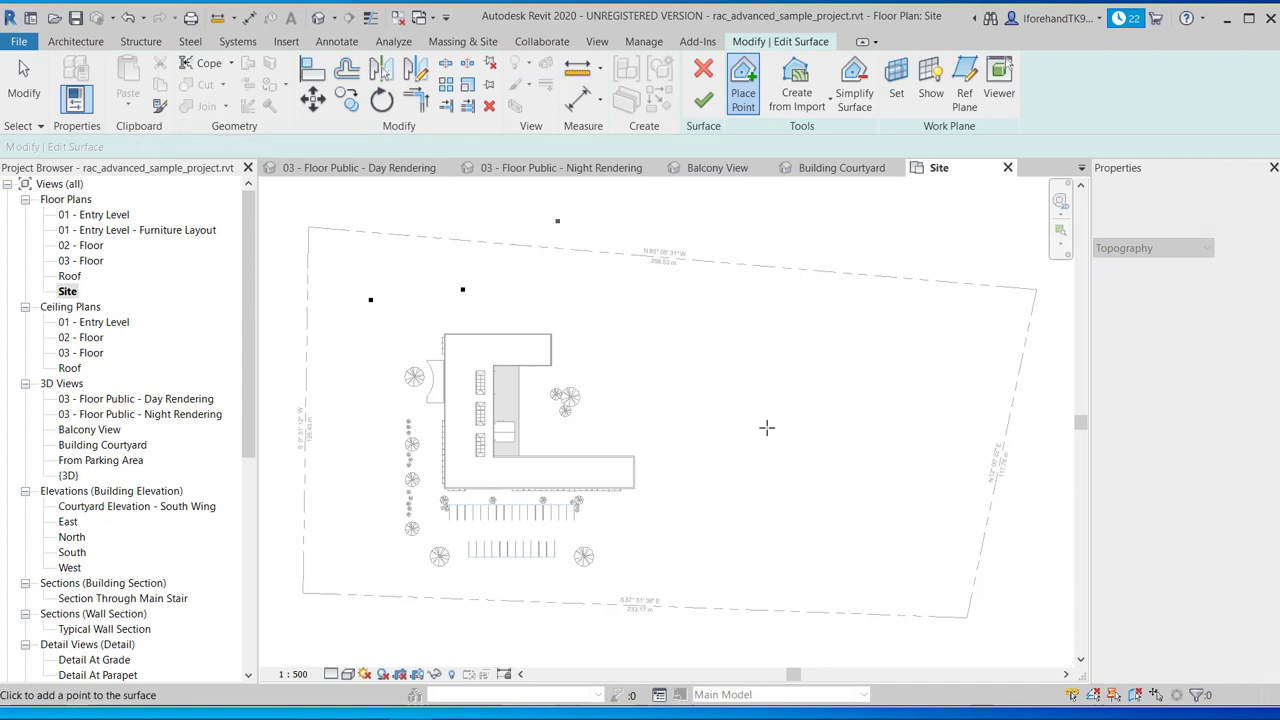
click(736, 476)
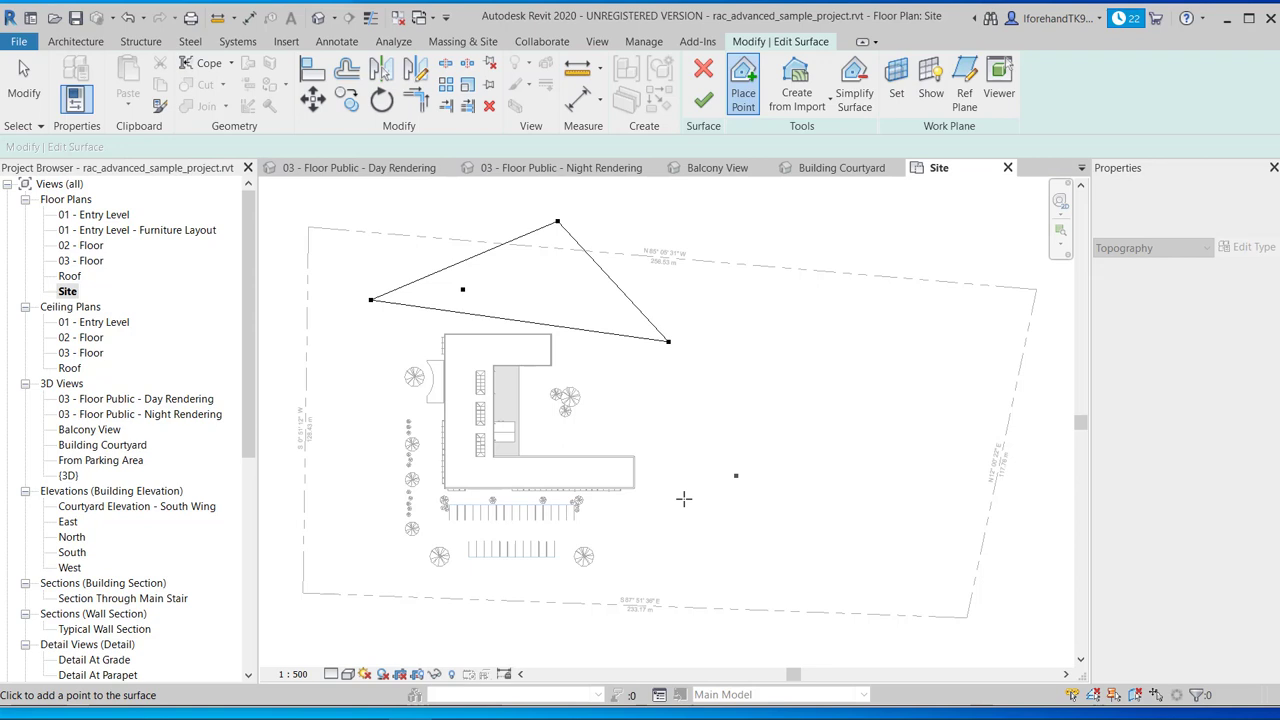
click(685, 571)
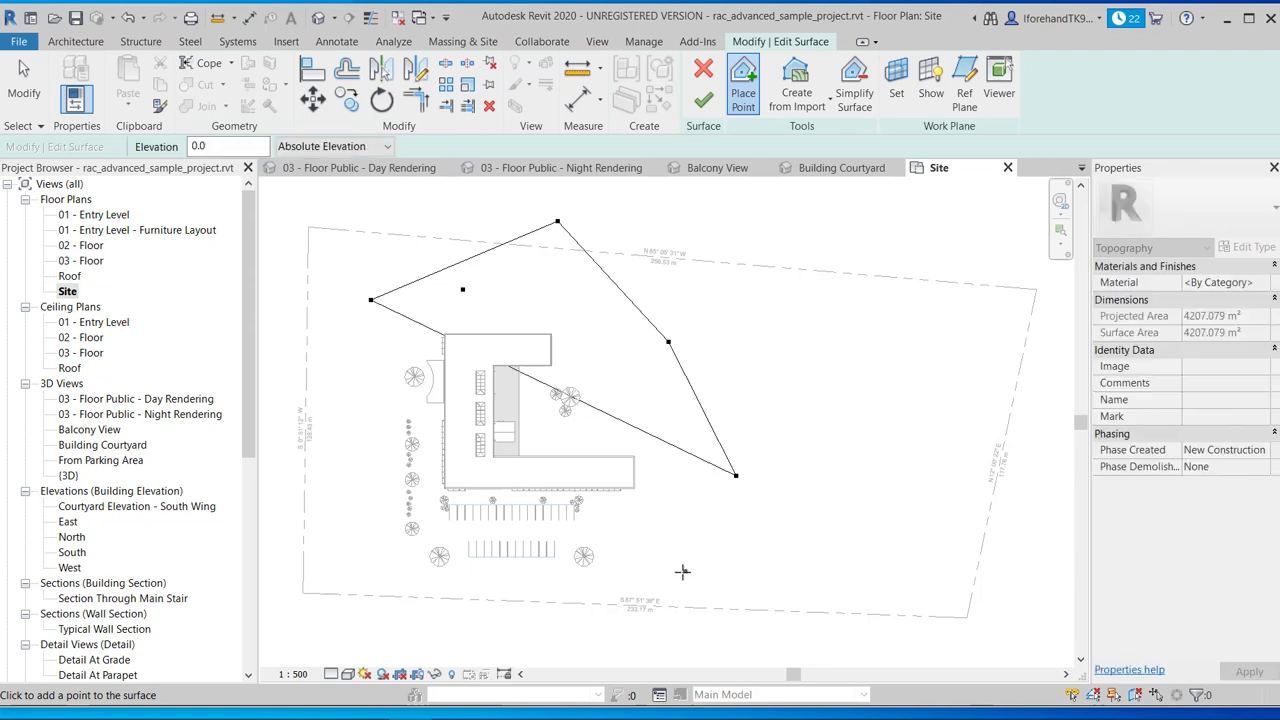
click(509, 621)
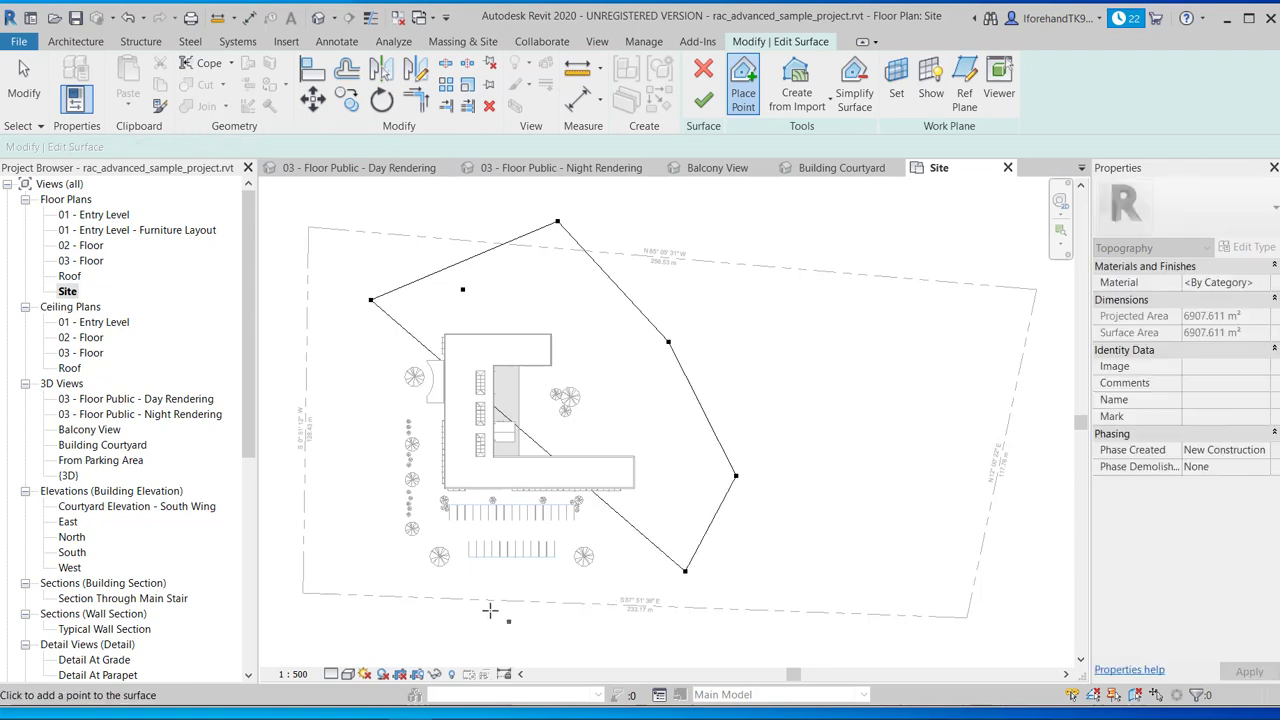
click(342, 547)
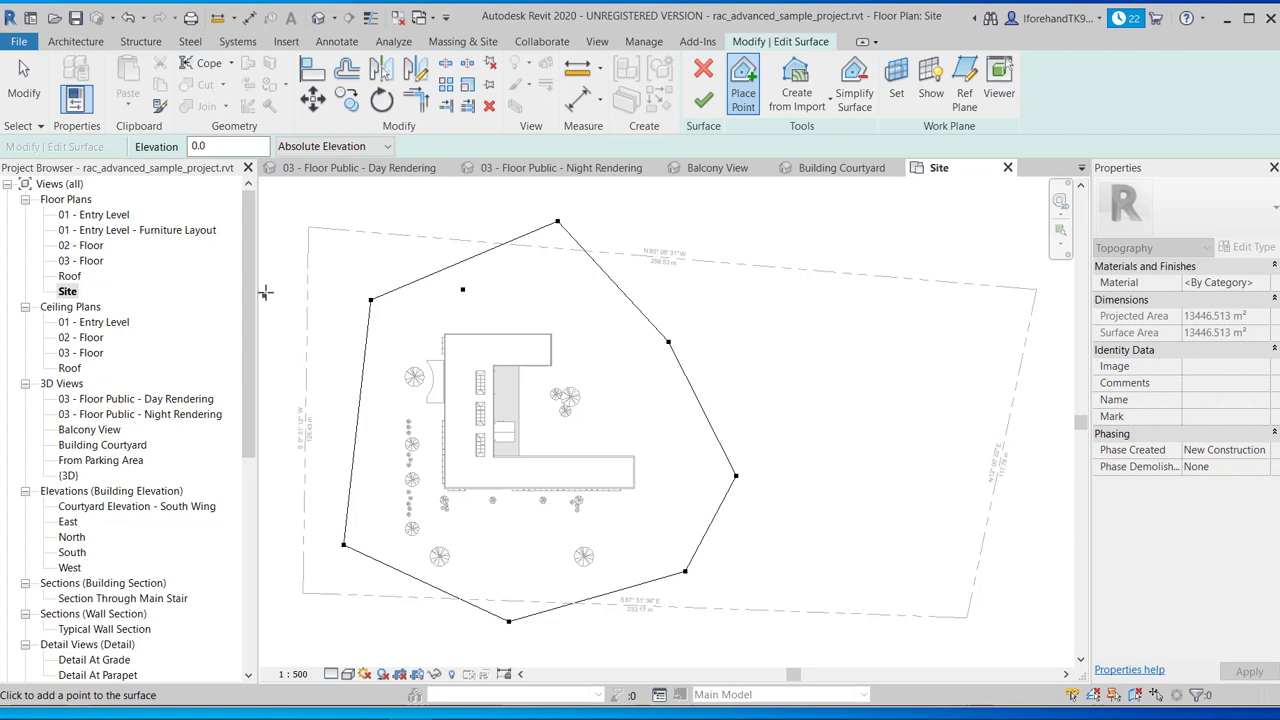
click(445, 205)
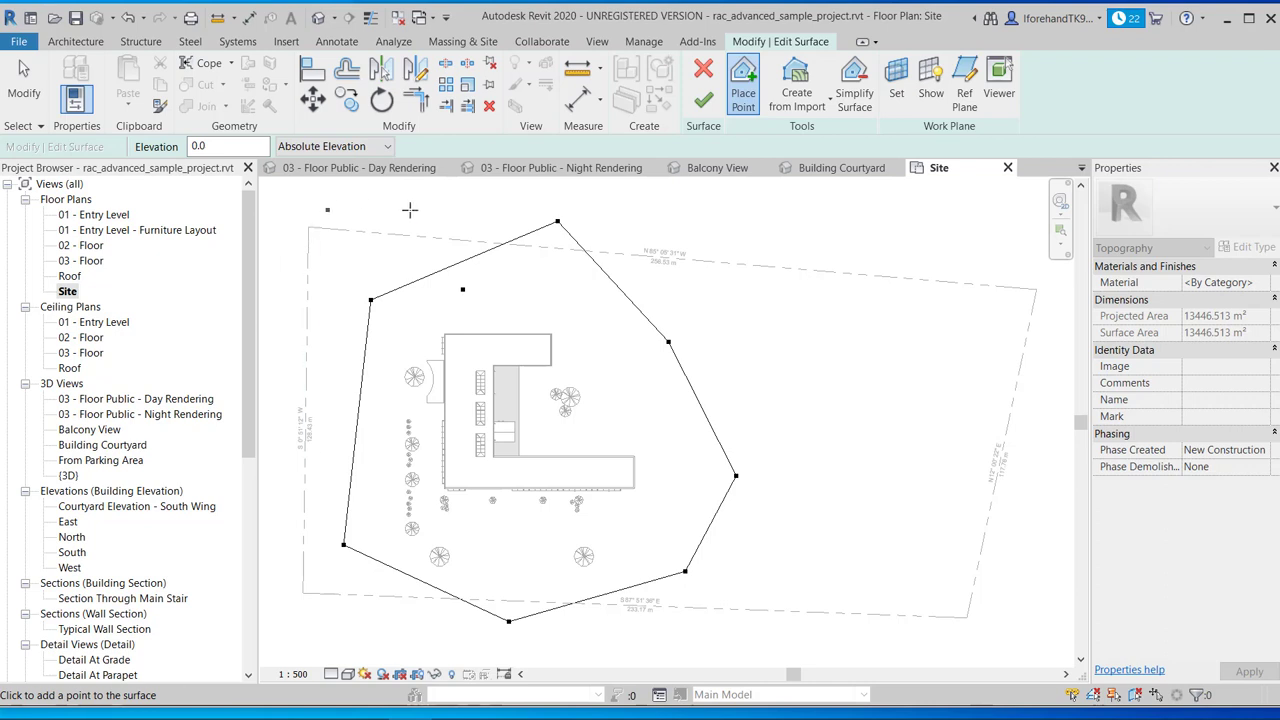
click(704, 100)
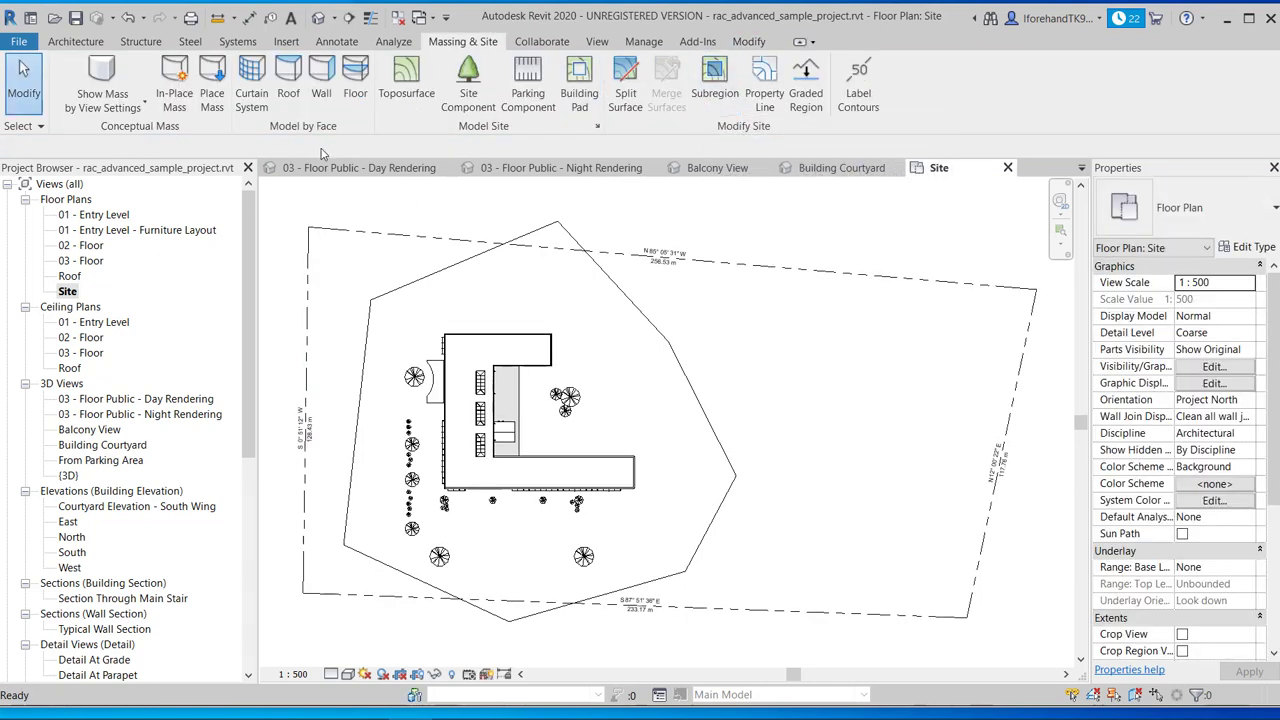
- Examine the new toposurface around the building from several sides in the default 3D view
click(320, 19)
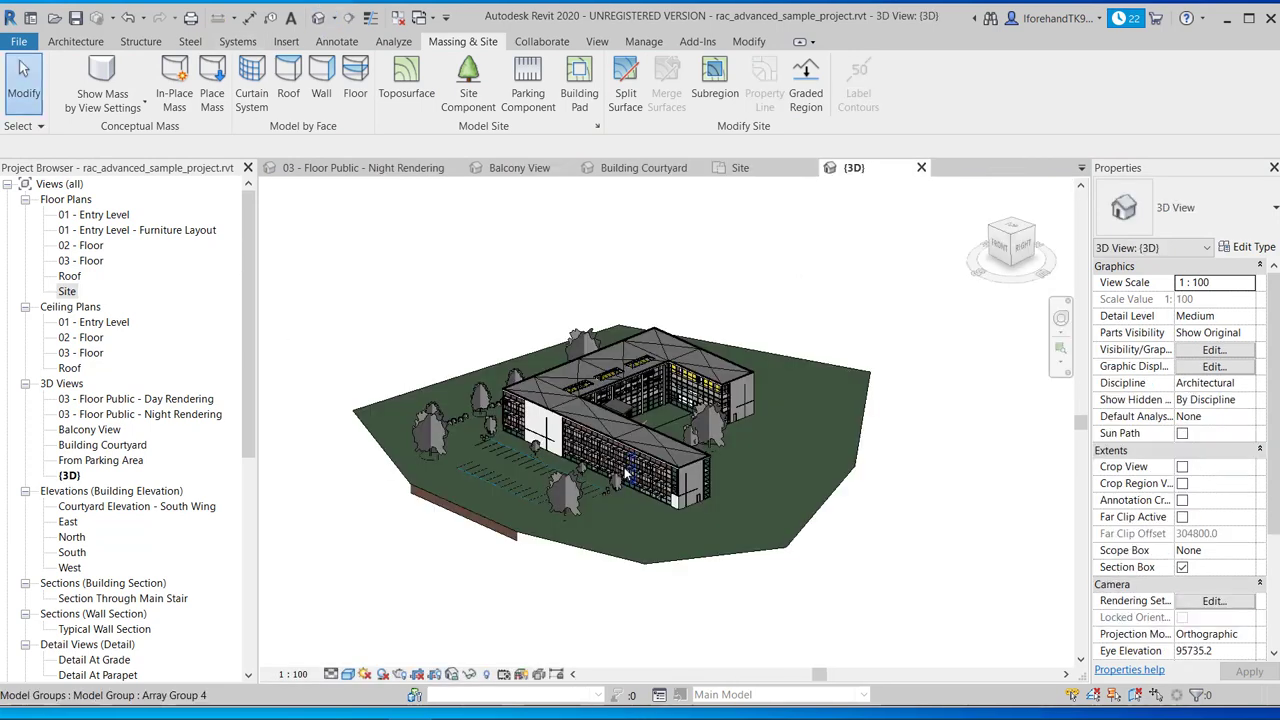
scroll(627, 475, up, 6)
click(648, 481)
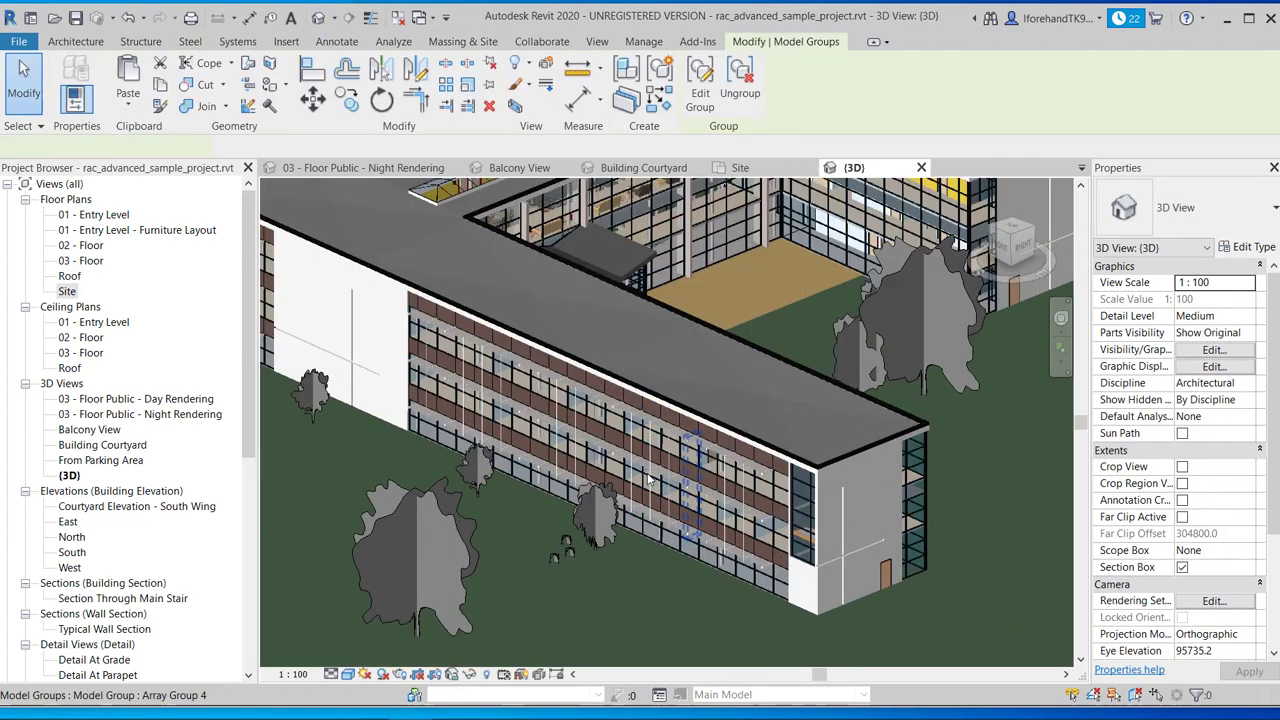
key(Escape)
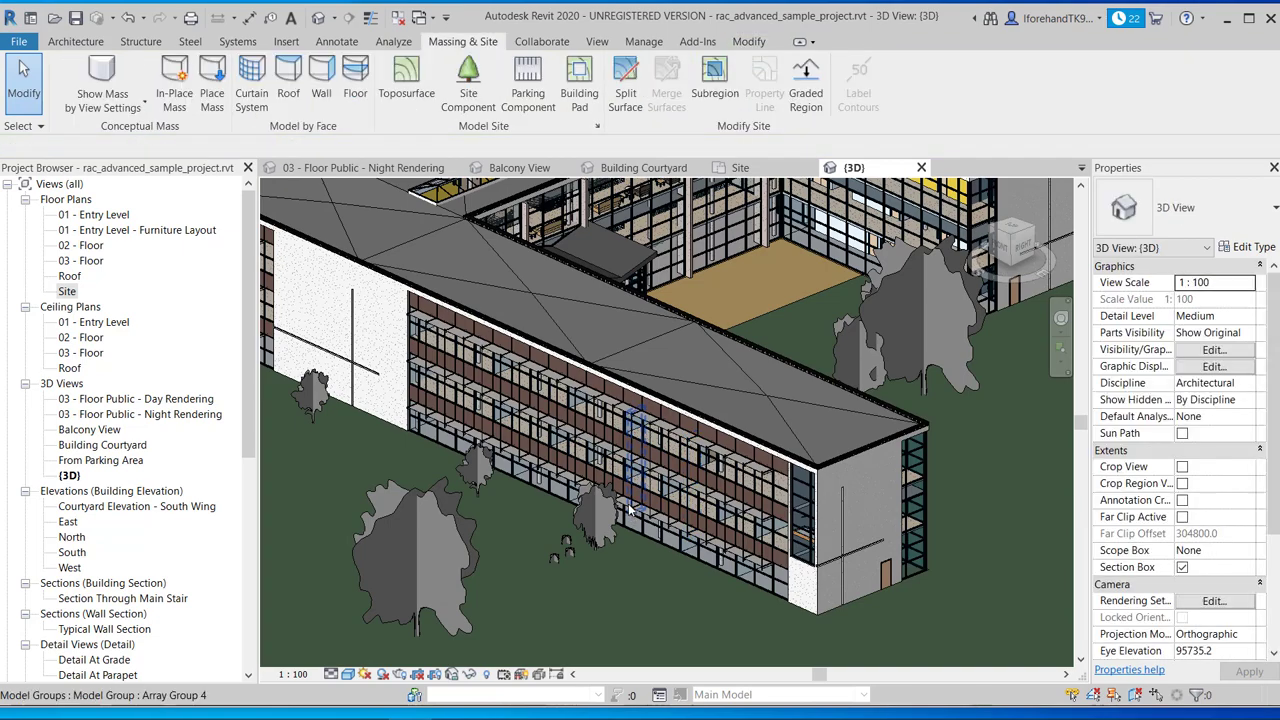
right_click(641, 503)
click(641, 557)
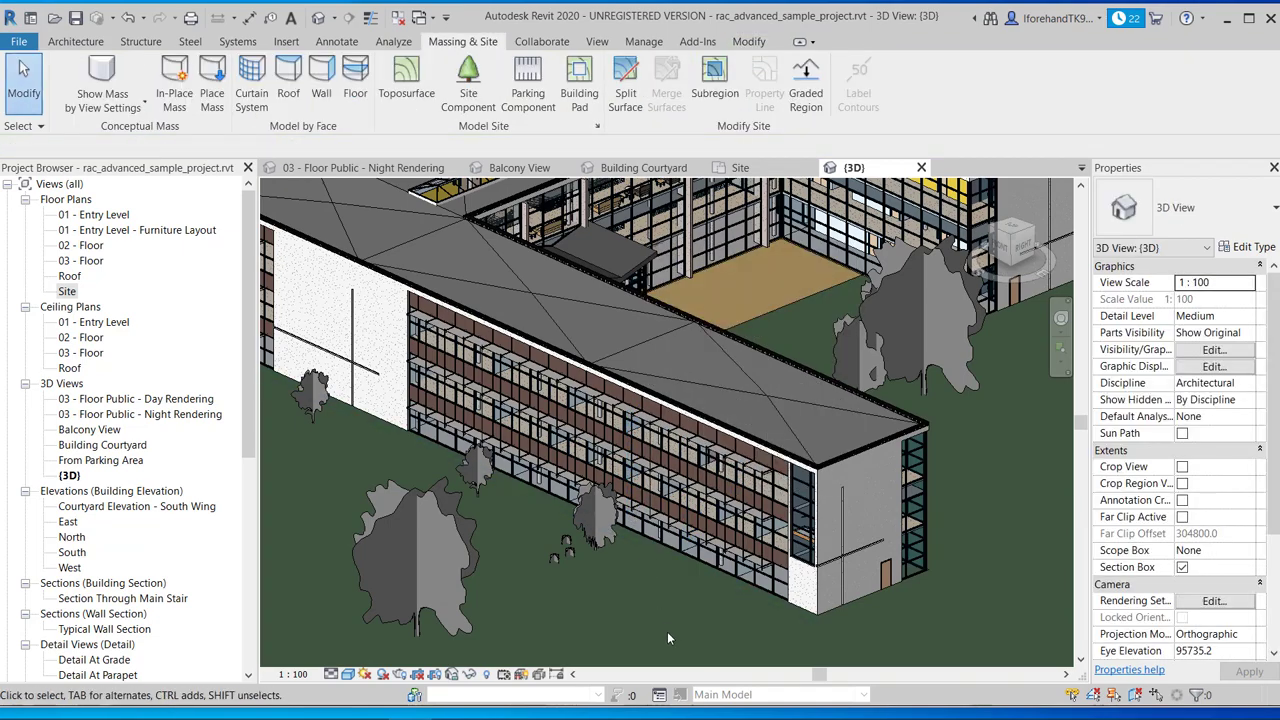
shift+middle_drag(667, 637, 421, 580)
scroll(440, 572, up, 6)
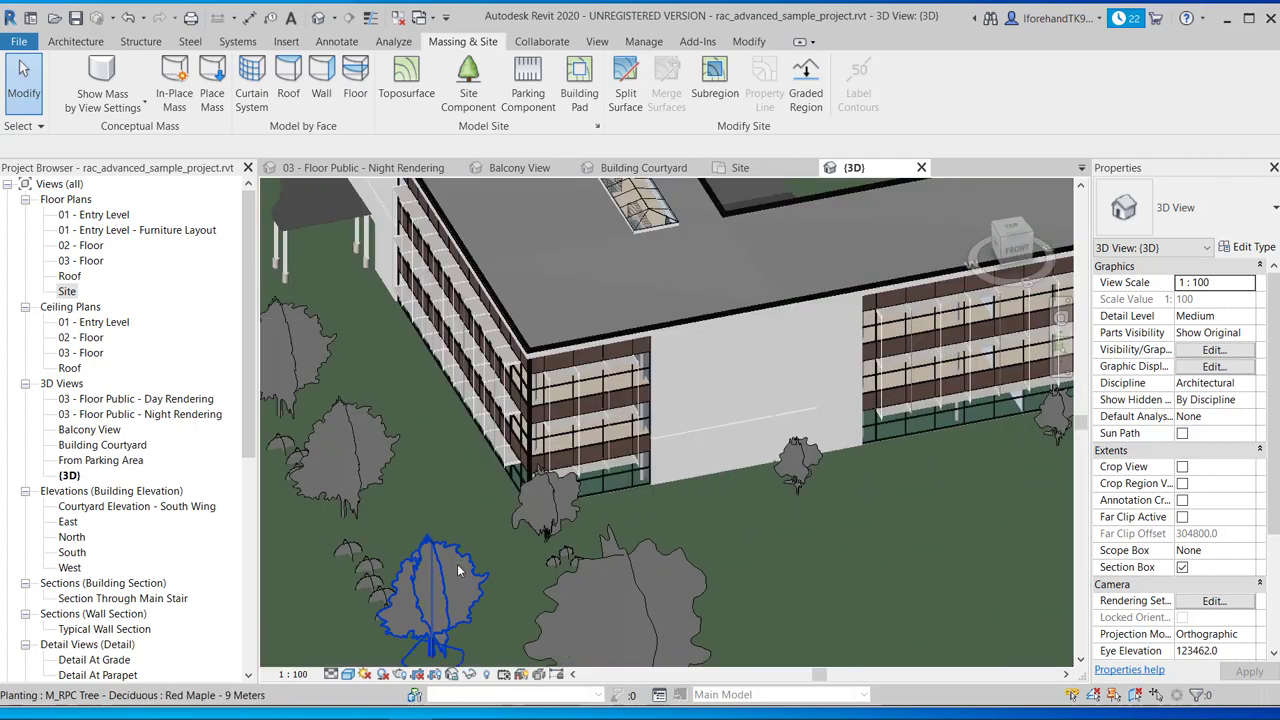
scroll(457, 569, down, 6)
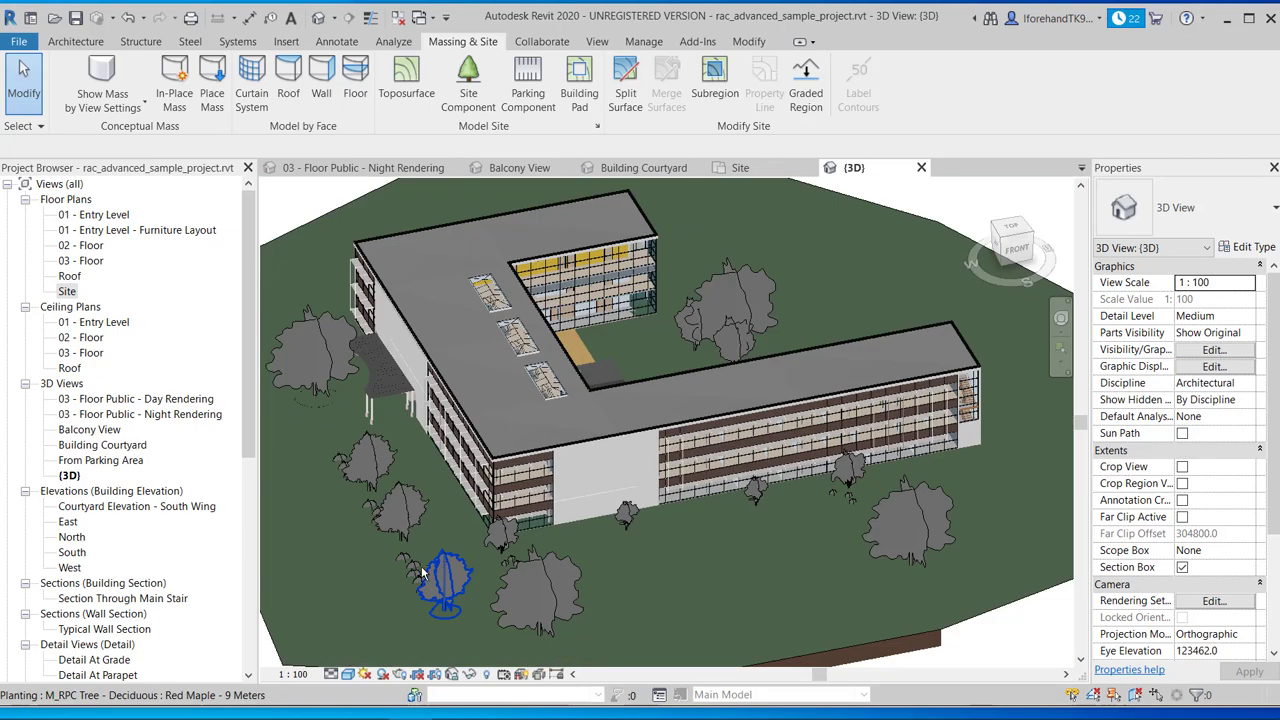
shift+middle_drag(421, 565, 538, 591)
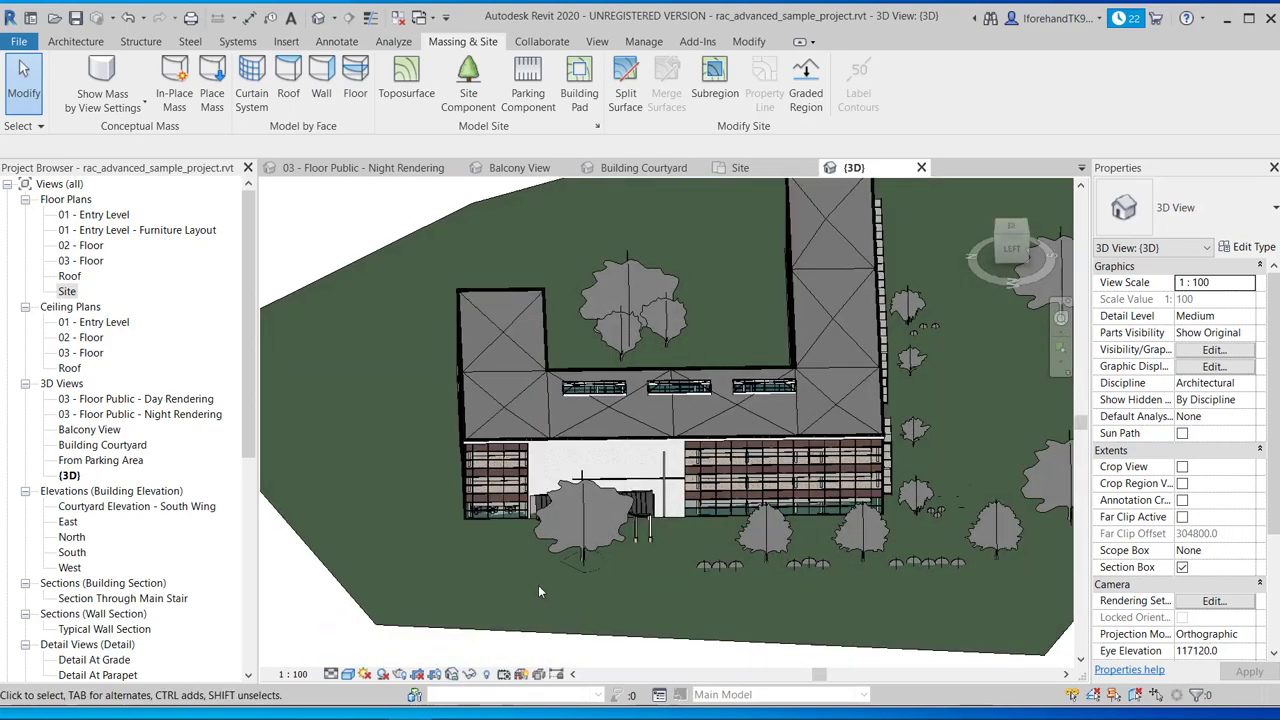
shift+middle_drag(402, 540, 655, 573)
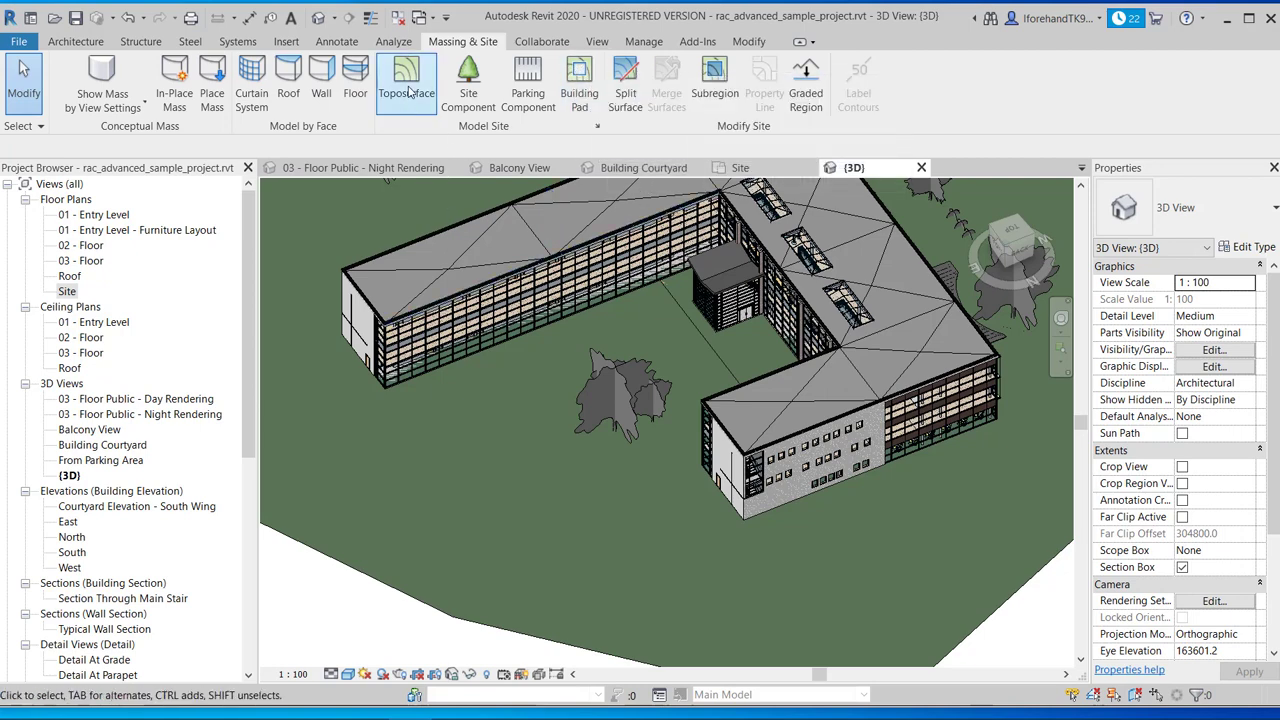
- Edit the toposurface in the Site plan, setting the northernmost boundary point's elevation to 30
click(430, 575)
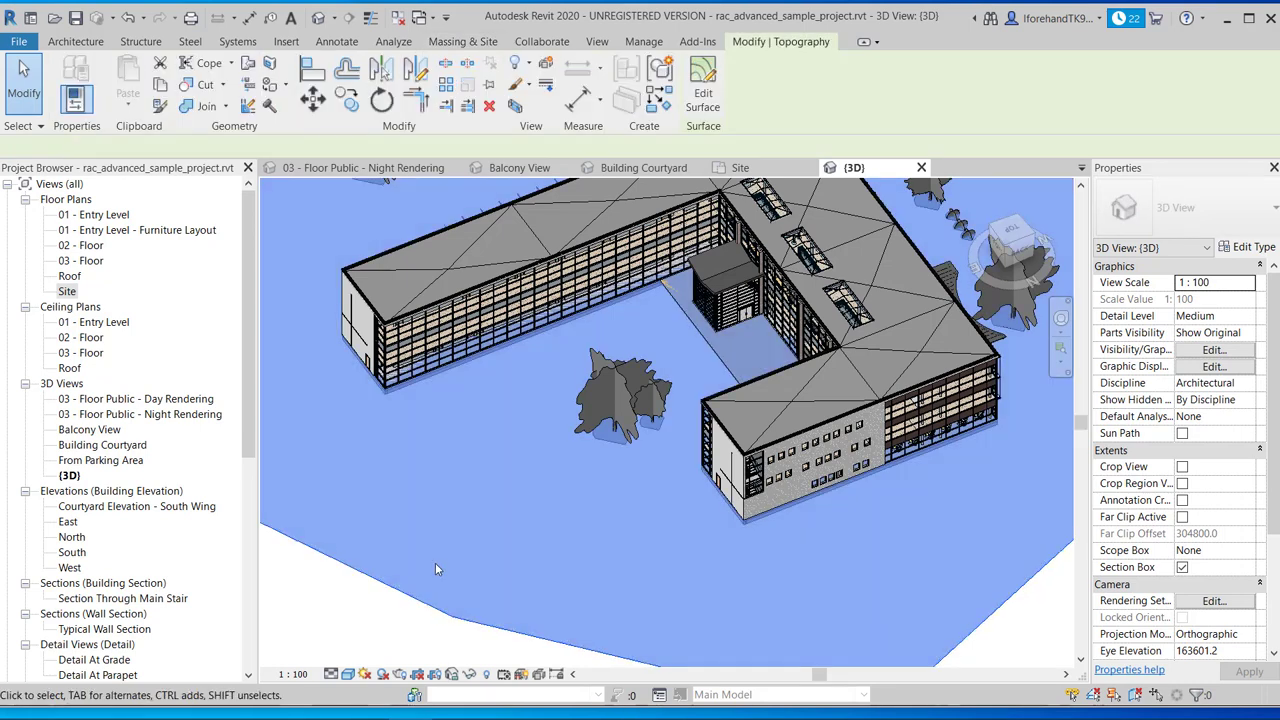
click(704, 80)
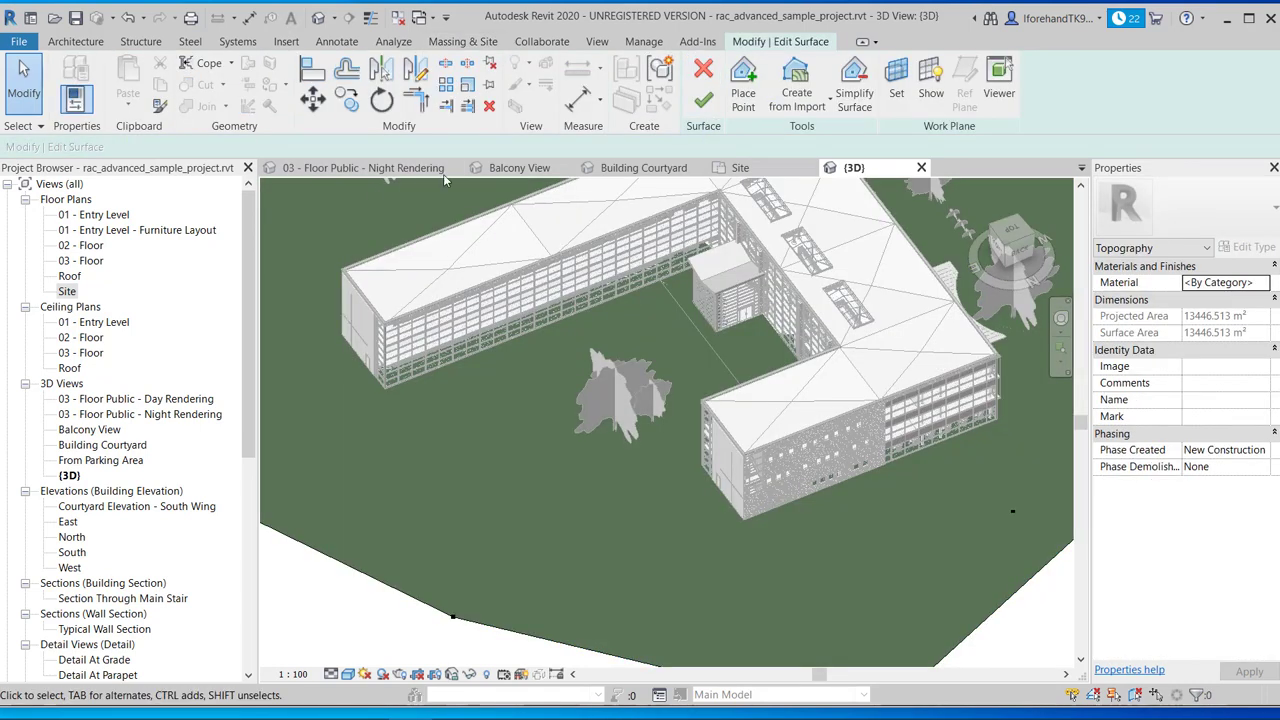
click(740, 168)
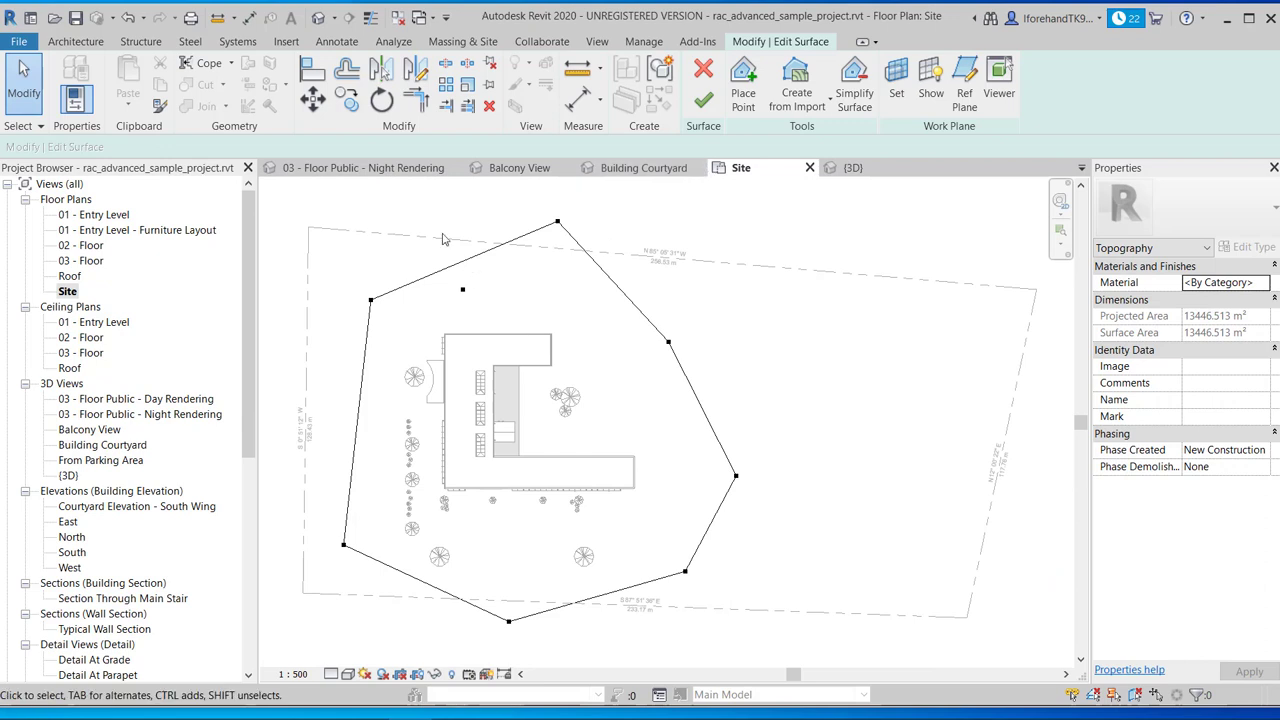
click(558, 222)
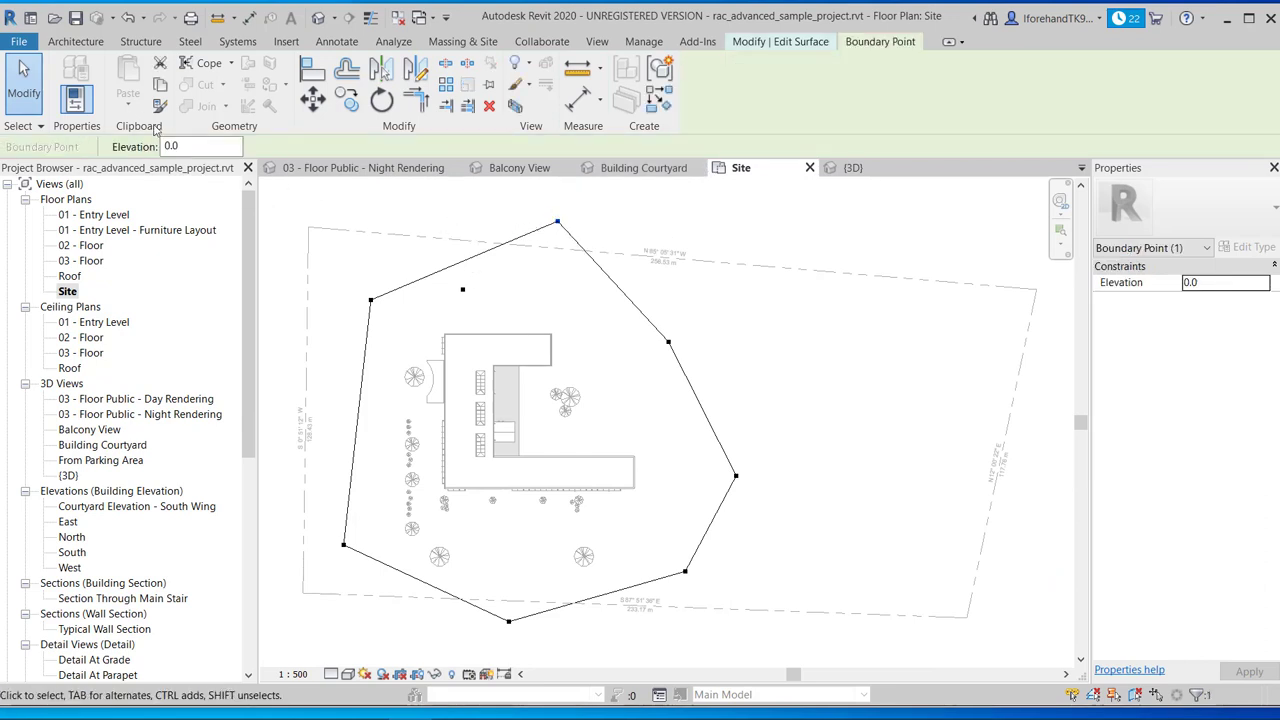
click(163, 146)
text(30)
key(Return)
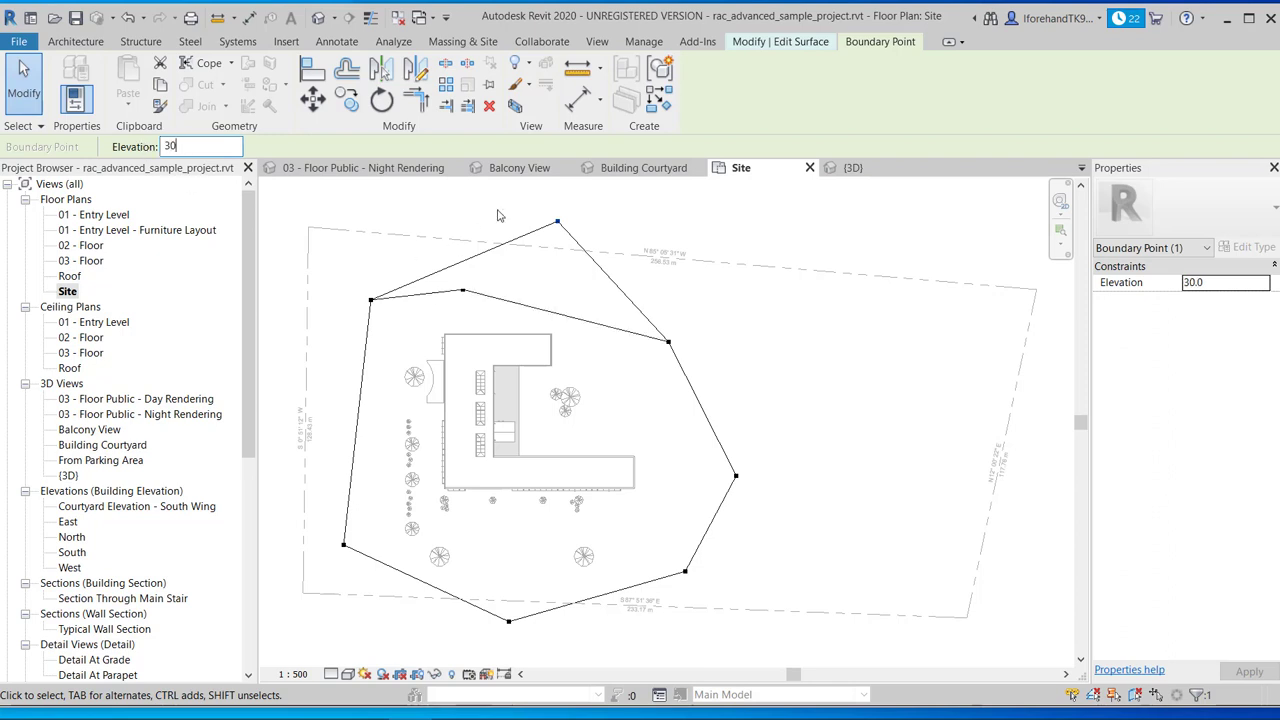
- Set the elevation of the interior point north of the building to 40' and finish editing the surface
click(462, 290)
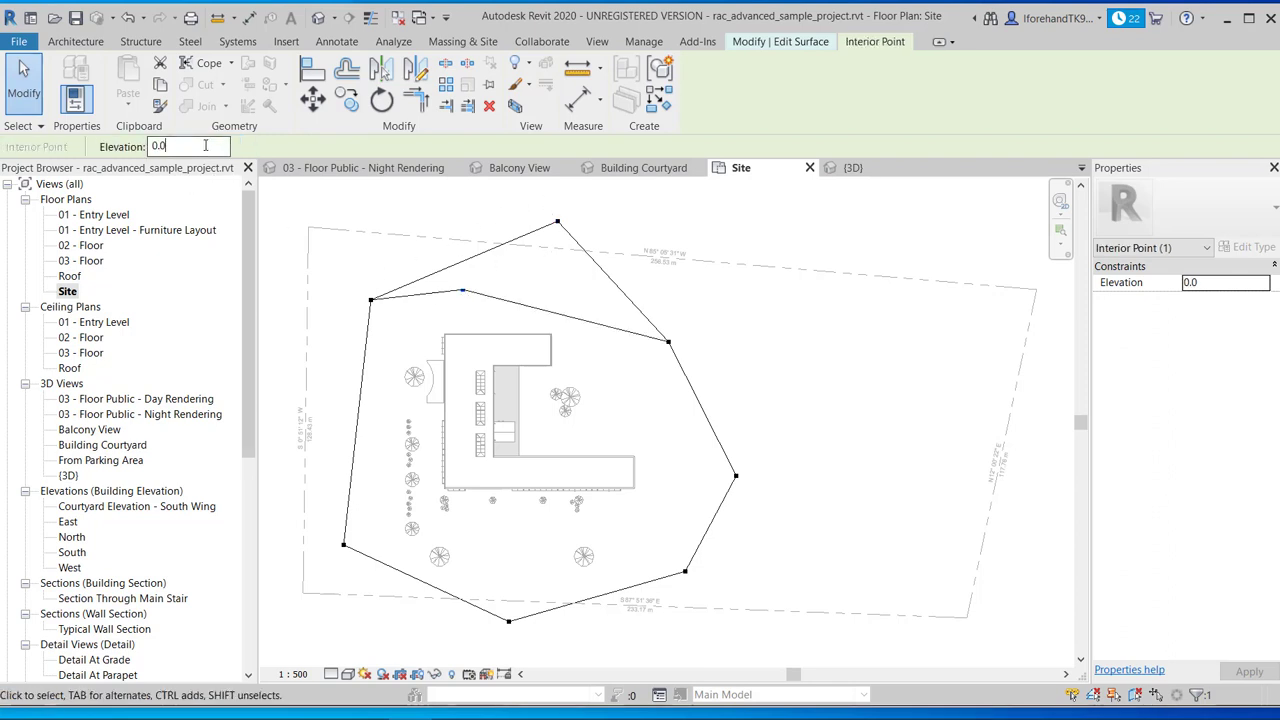
click(200, 146)
text(40')
key(Return)
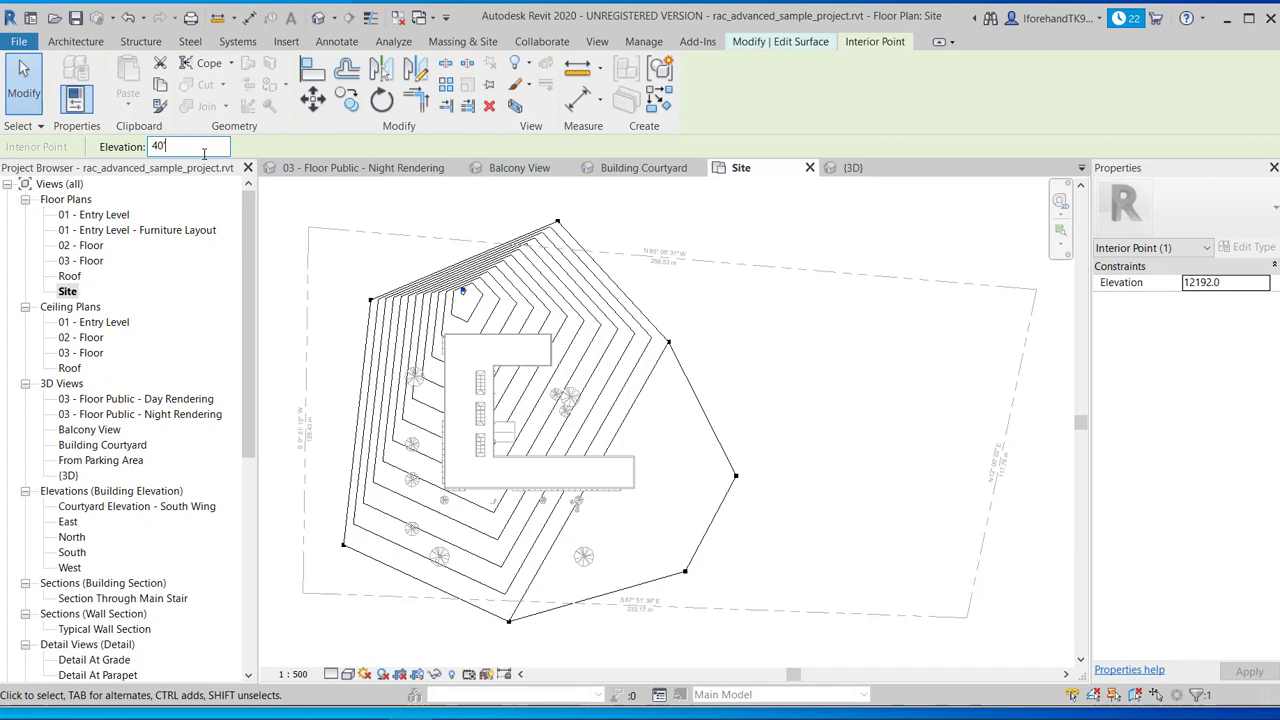
click(669, 343)
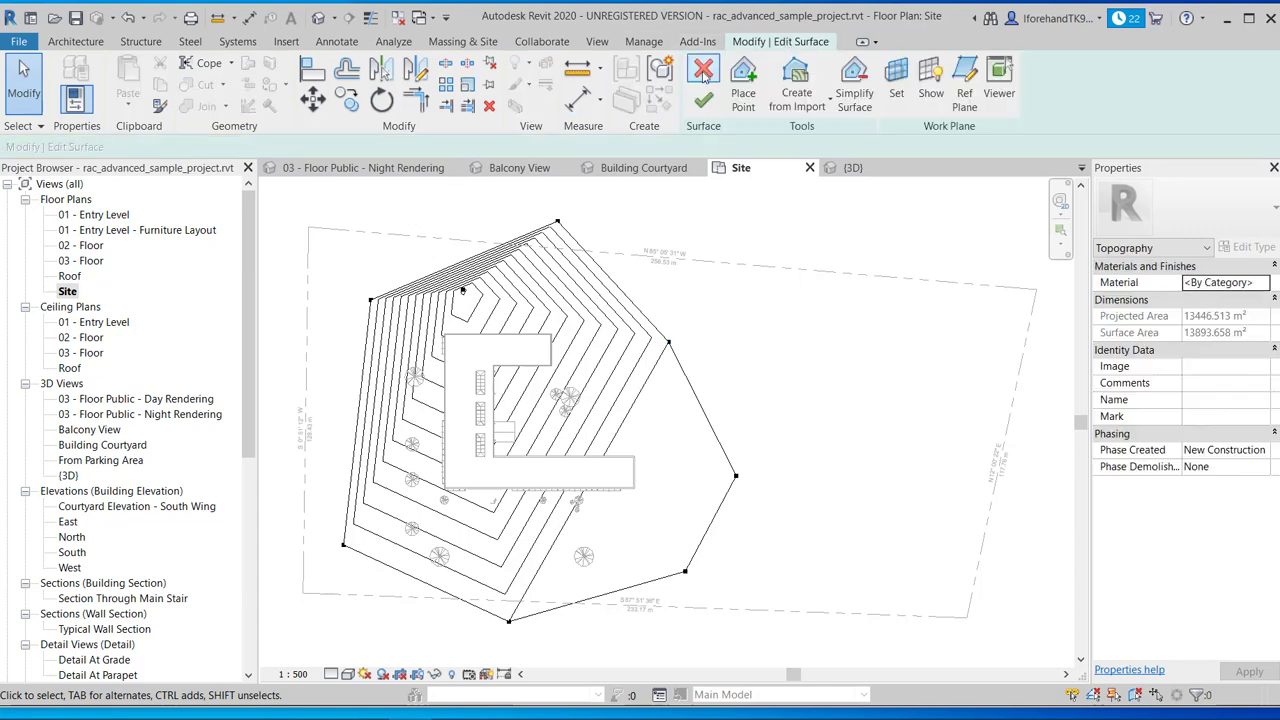
click(704, 70)
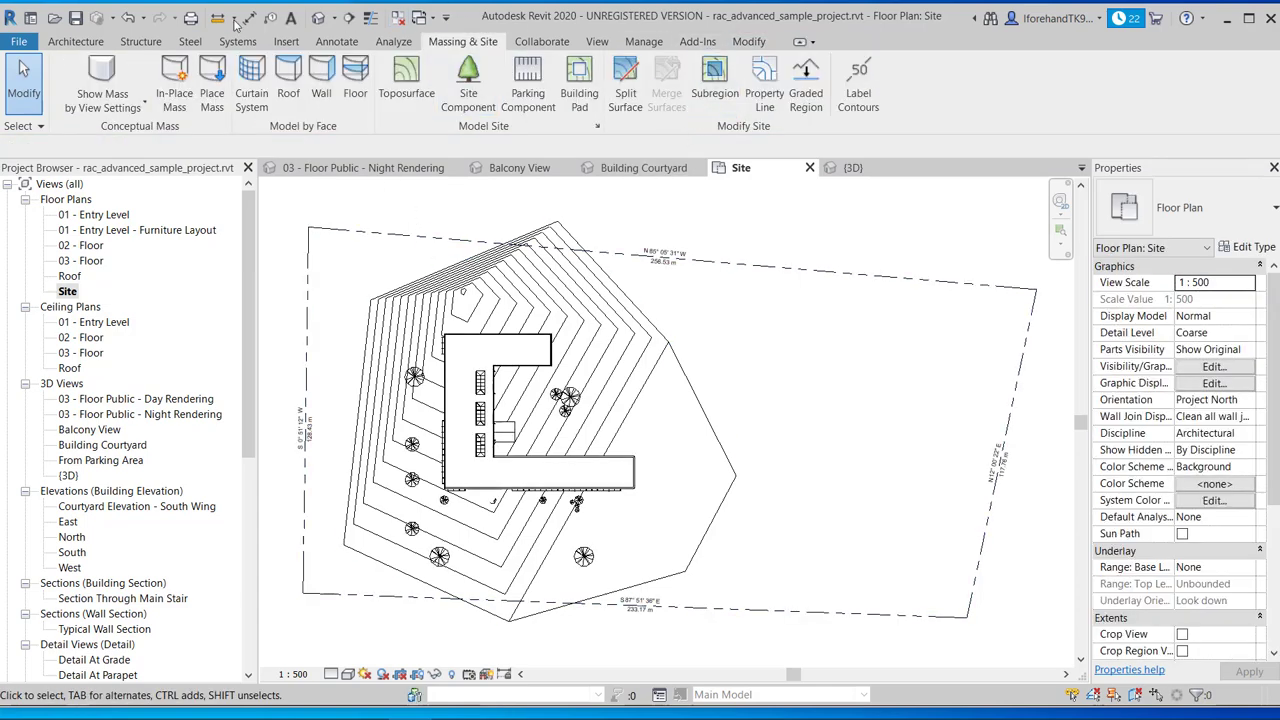
- Examine the sloped terrain and its contours around the building in the default 3D view
click(318, 18)
scroll(663, 436, down, 2)
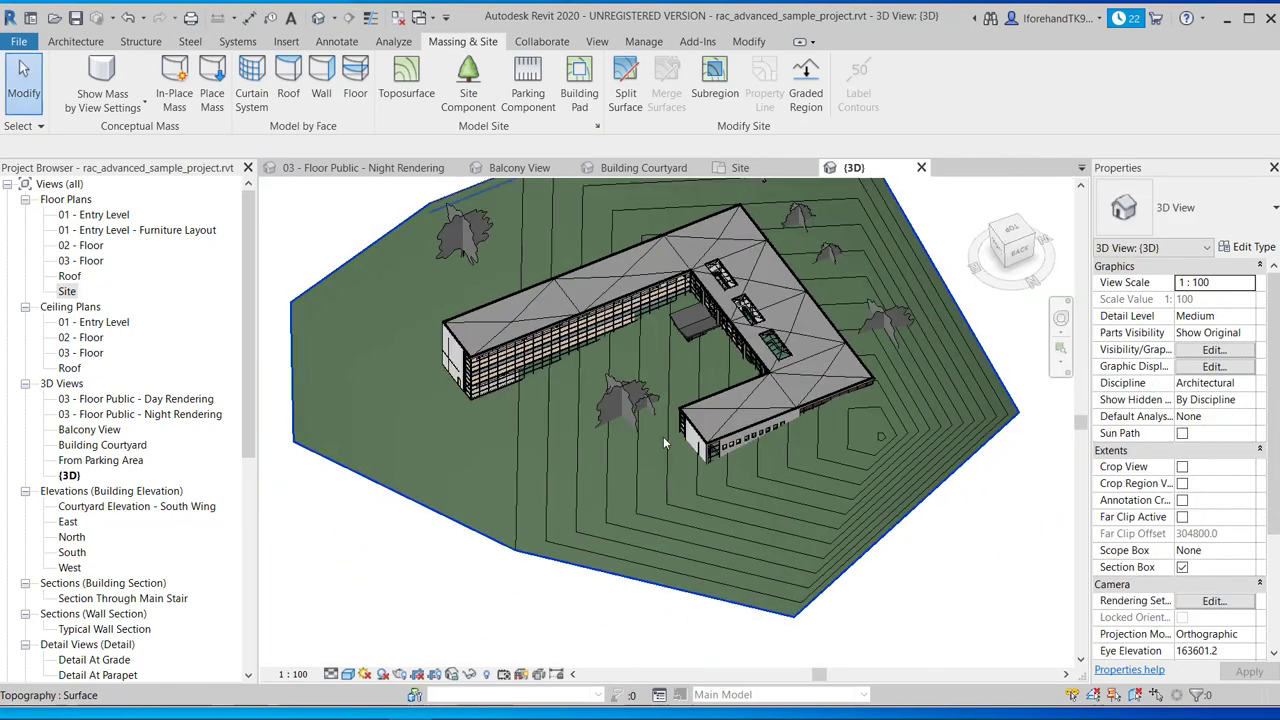
shift+middle_drag(674, 495, 686, 406)
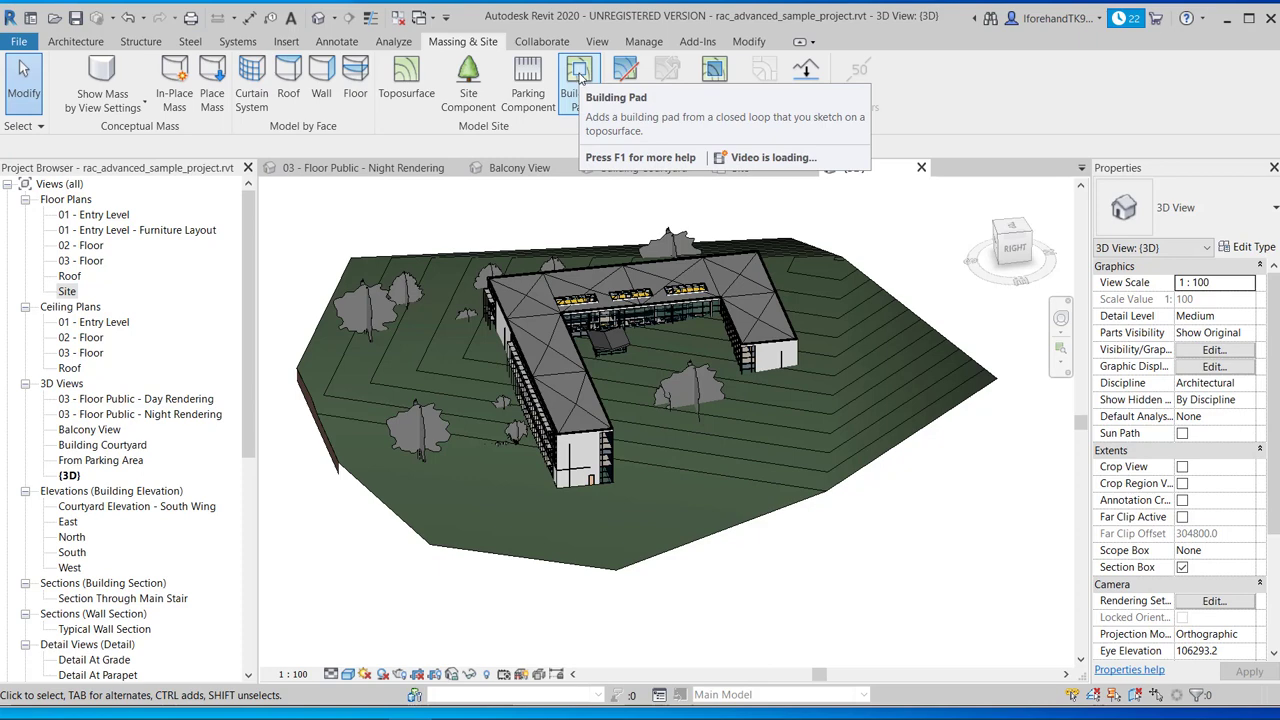
click(740, 168)
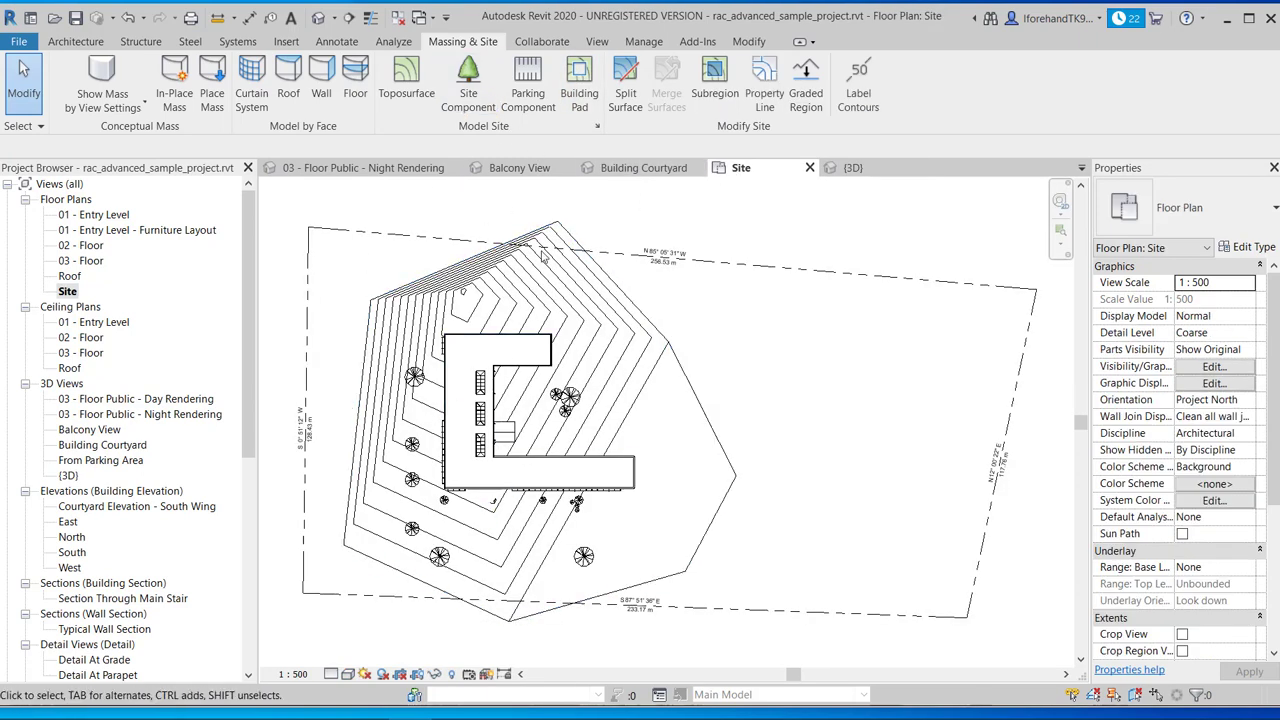
click(578, 92)
click(576, 96)
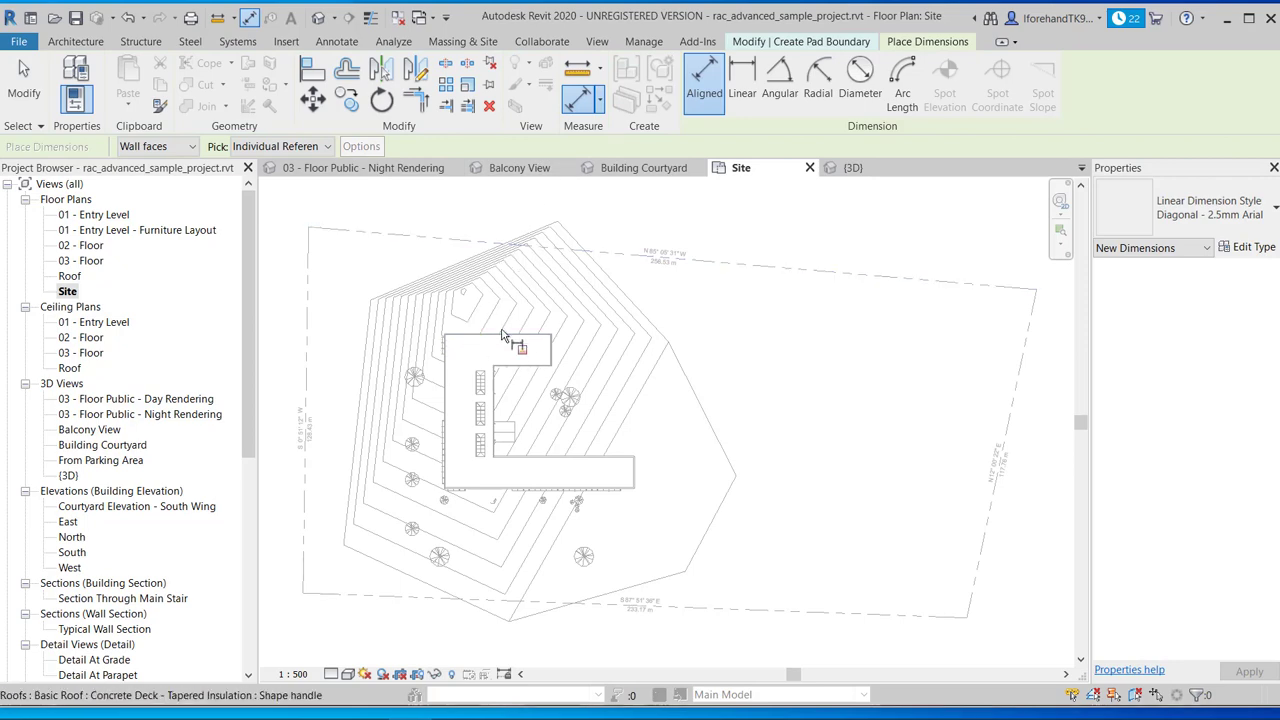
scroll(513, 338, up, 5)
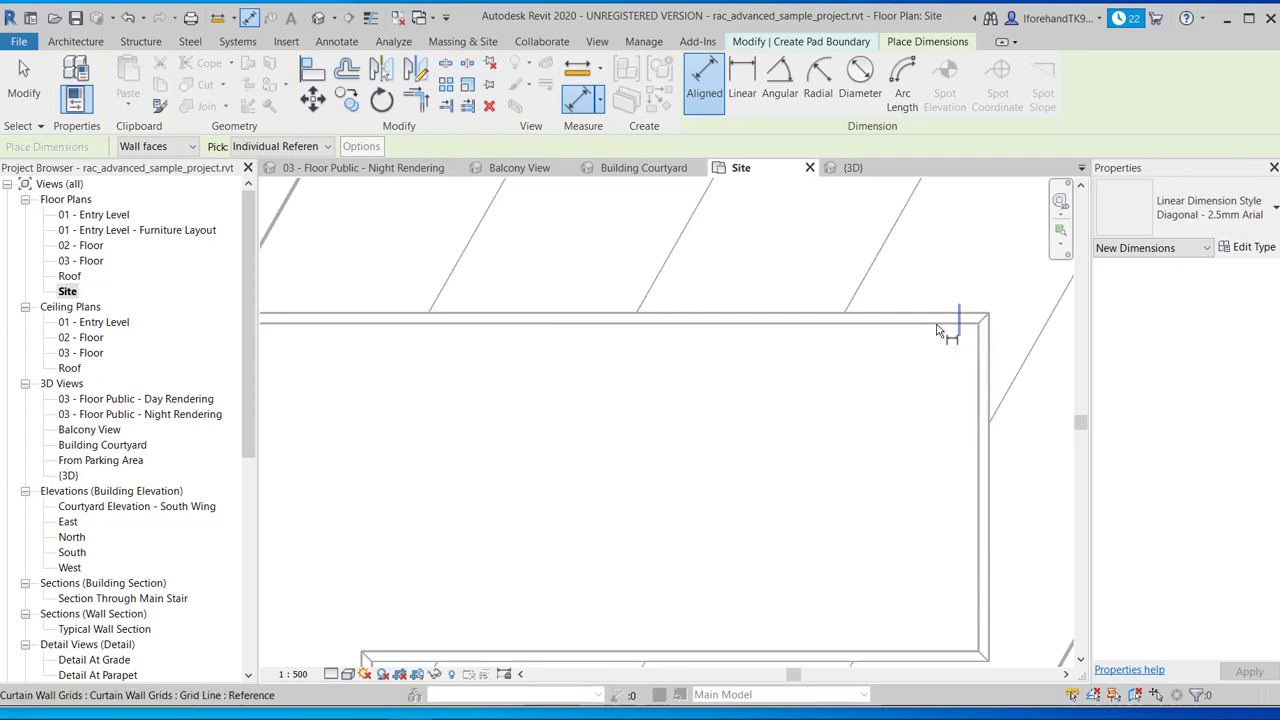
key(Escape)
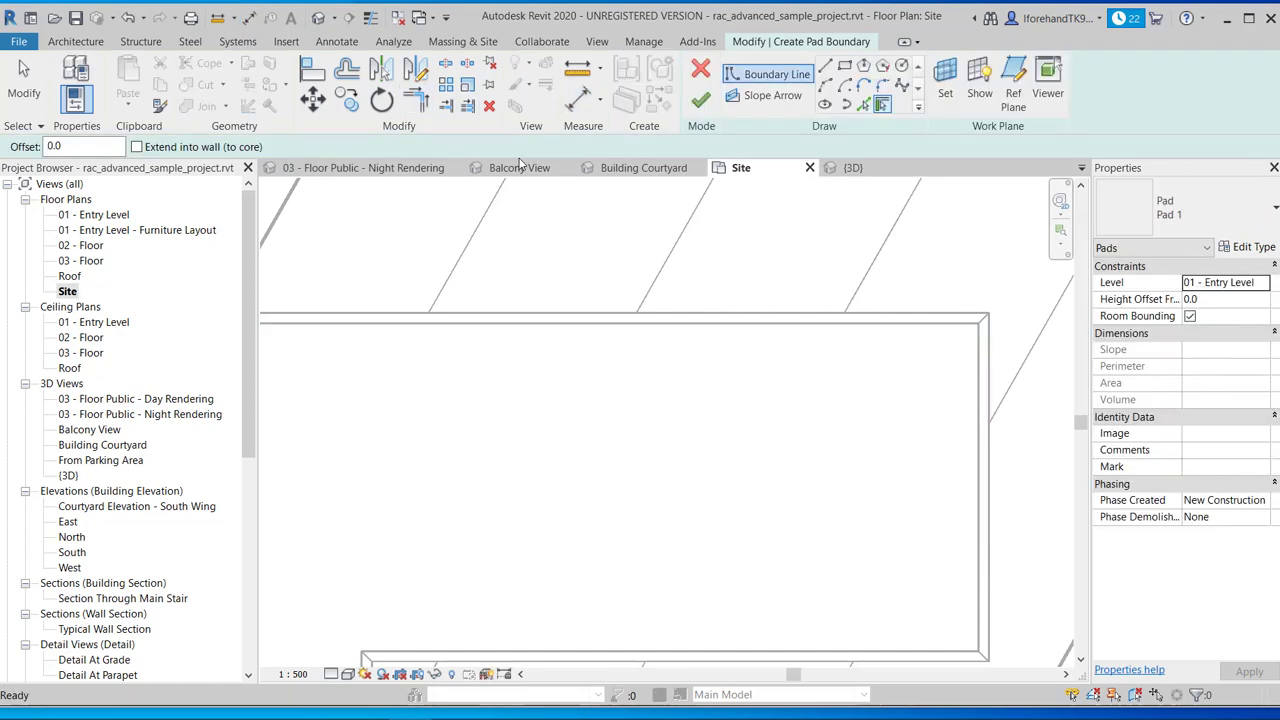
key(Escape)
click(700, 68)
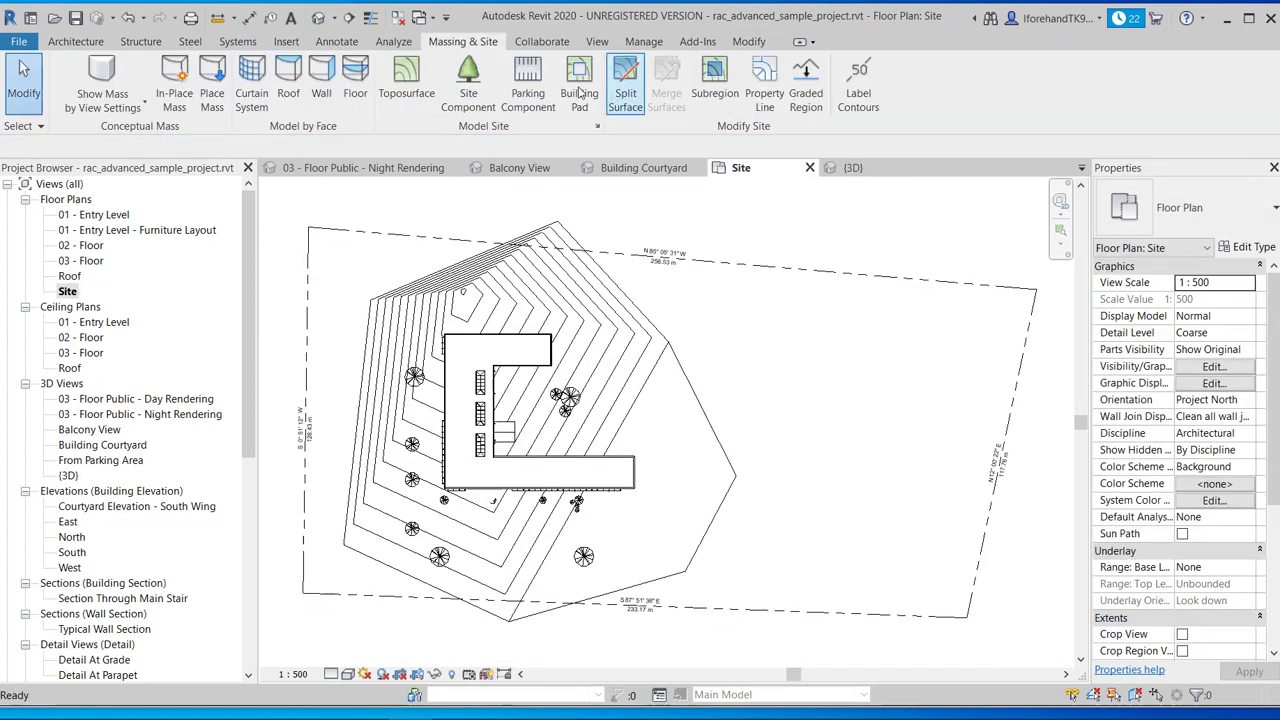
- Open the 01 - Entry Level floor plan
click(112, 216)
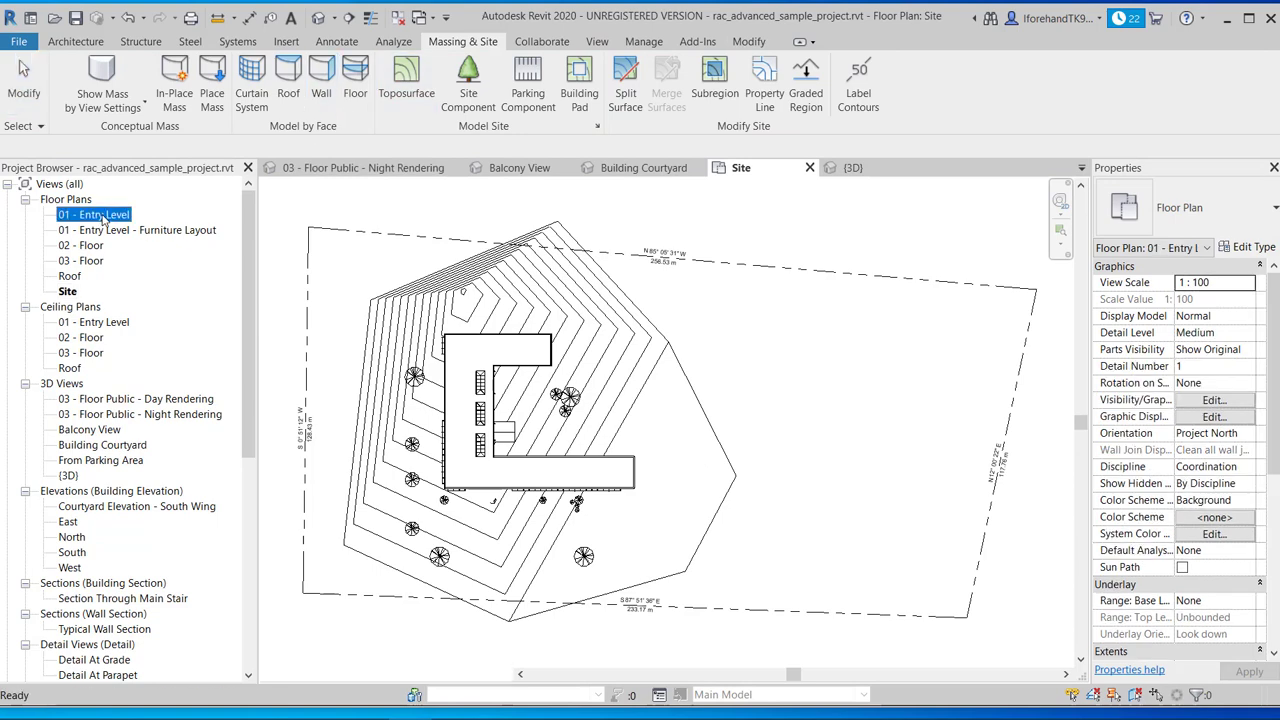
double_click(104, 217)
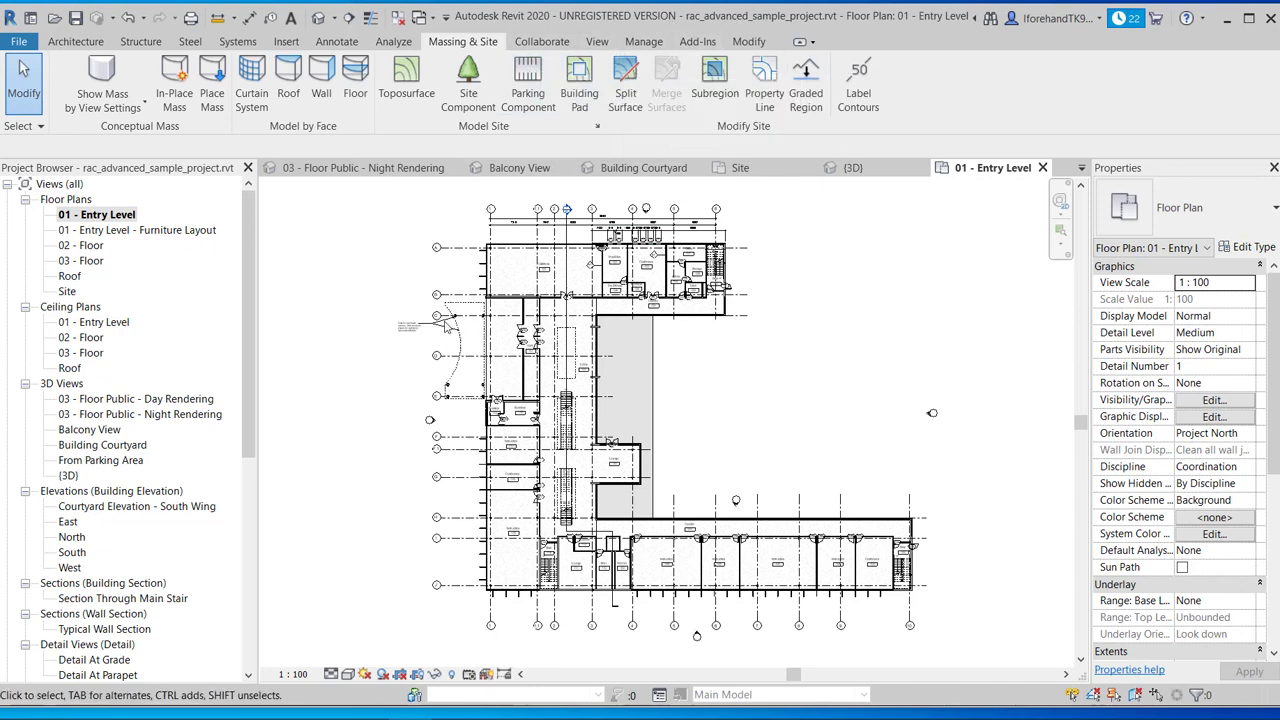
click(579, 80)
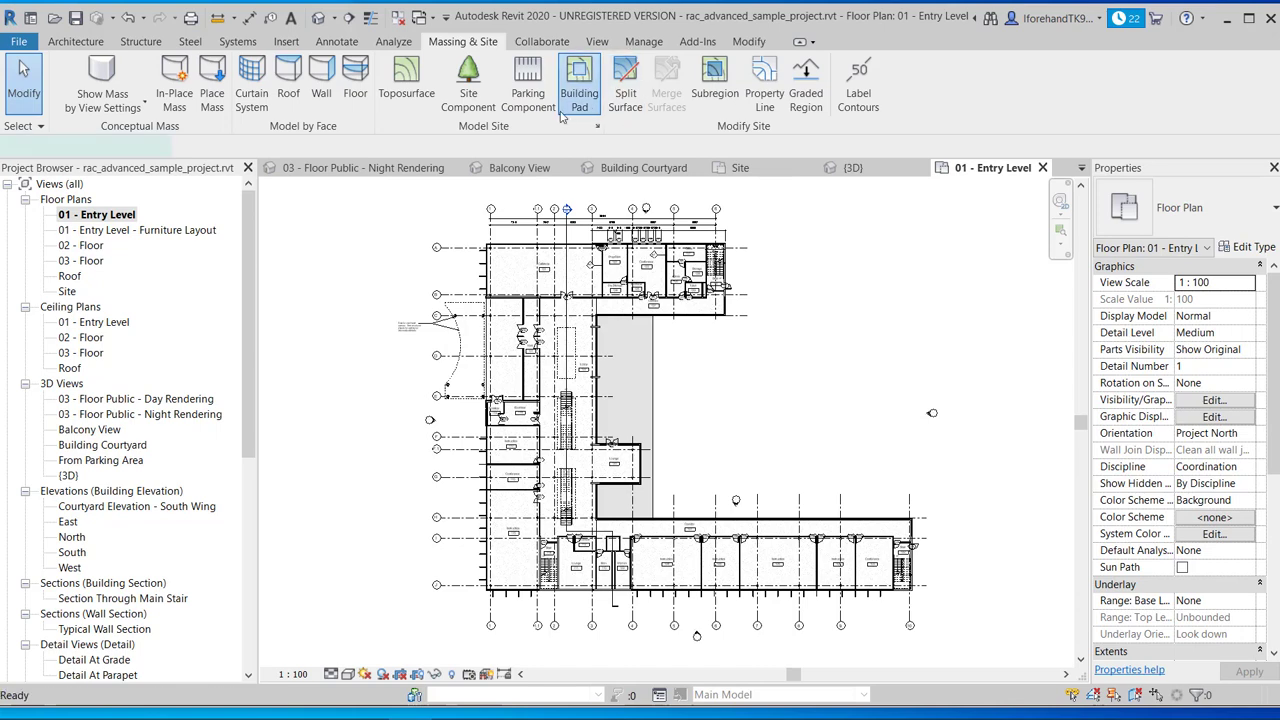
scroll(524, 248, up, 5)
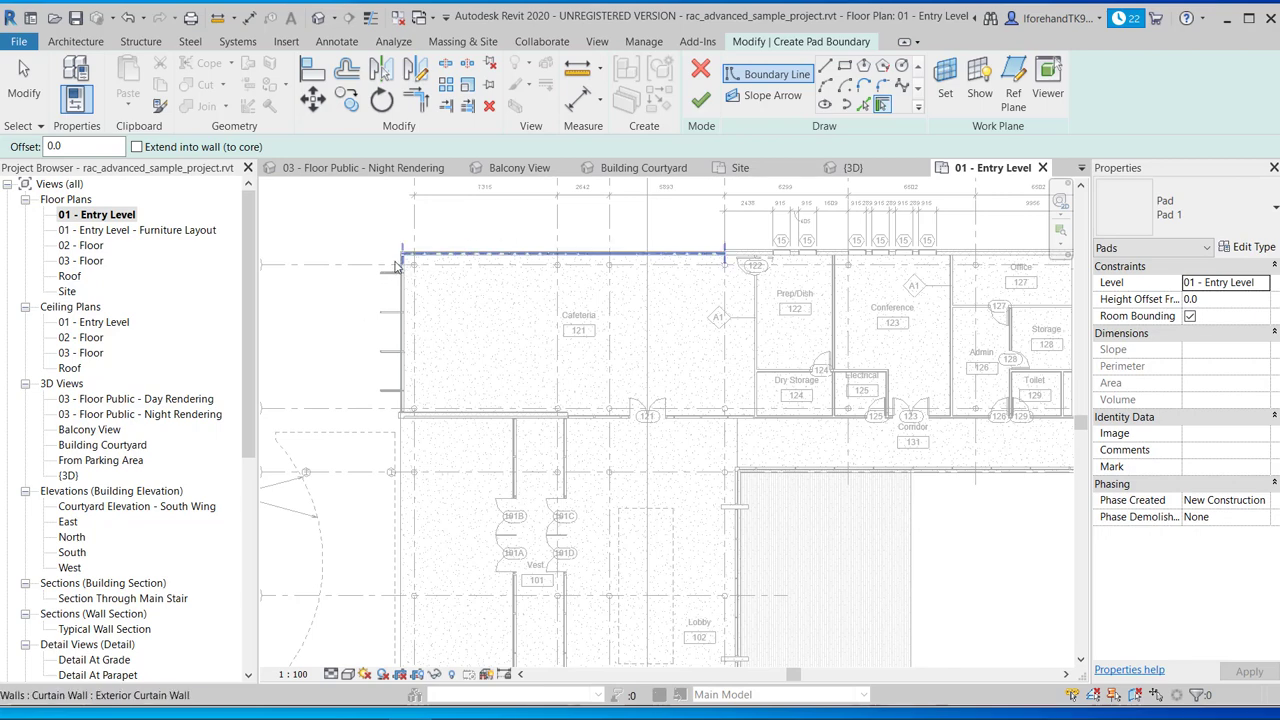
key(Escape)
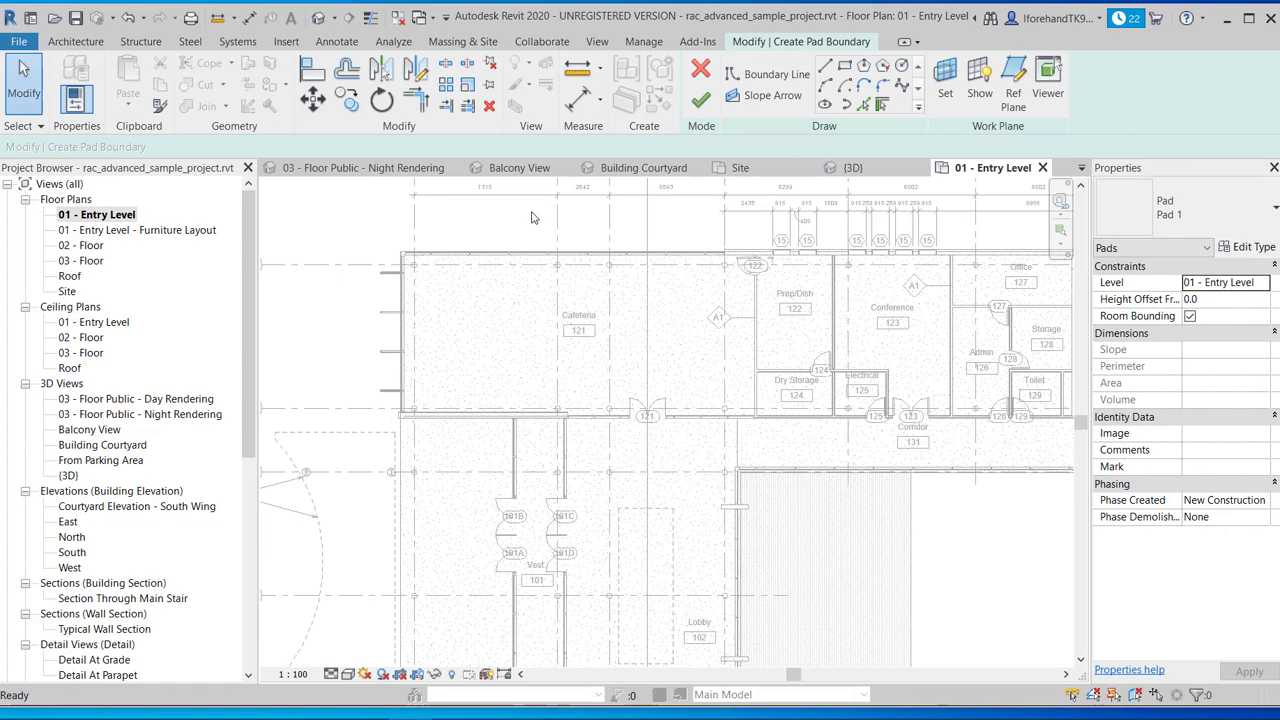
click(702, 69)
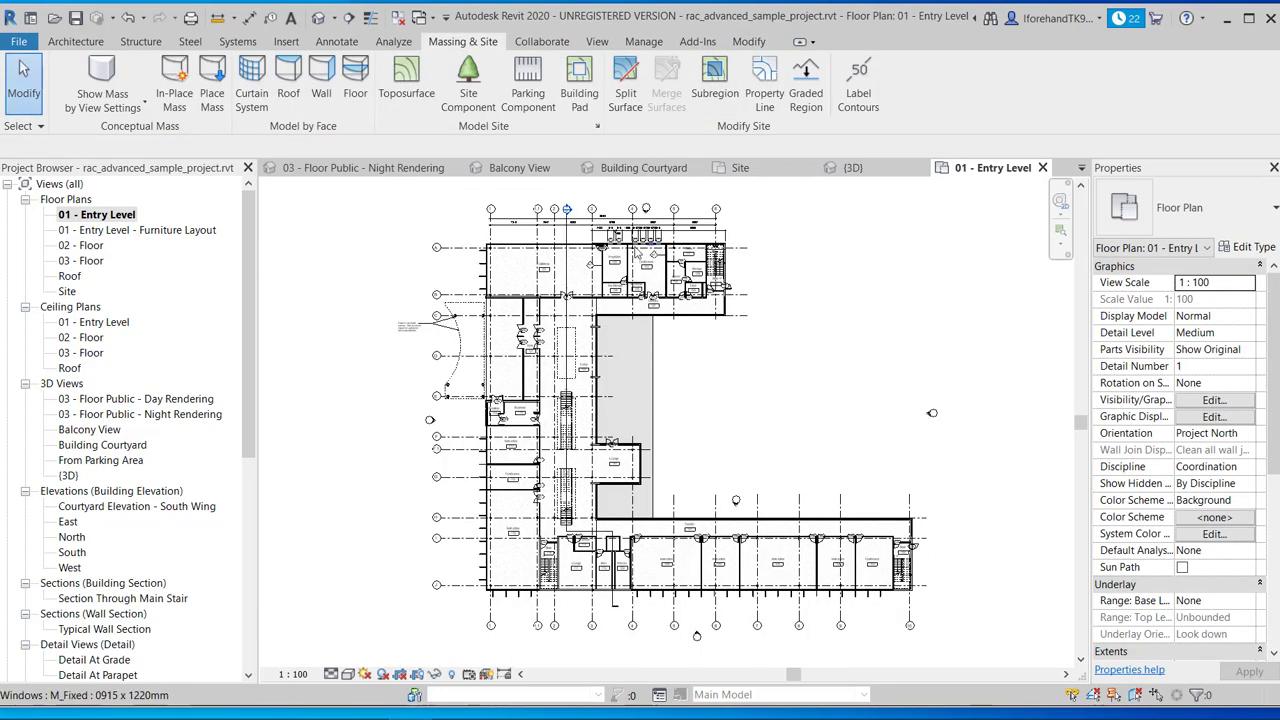
- Try hiding every model category except Walls in the 01 - Entry Level plan, and undo the visibility change
scroll(588, 243, up, 3)
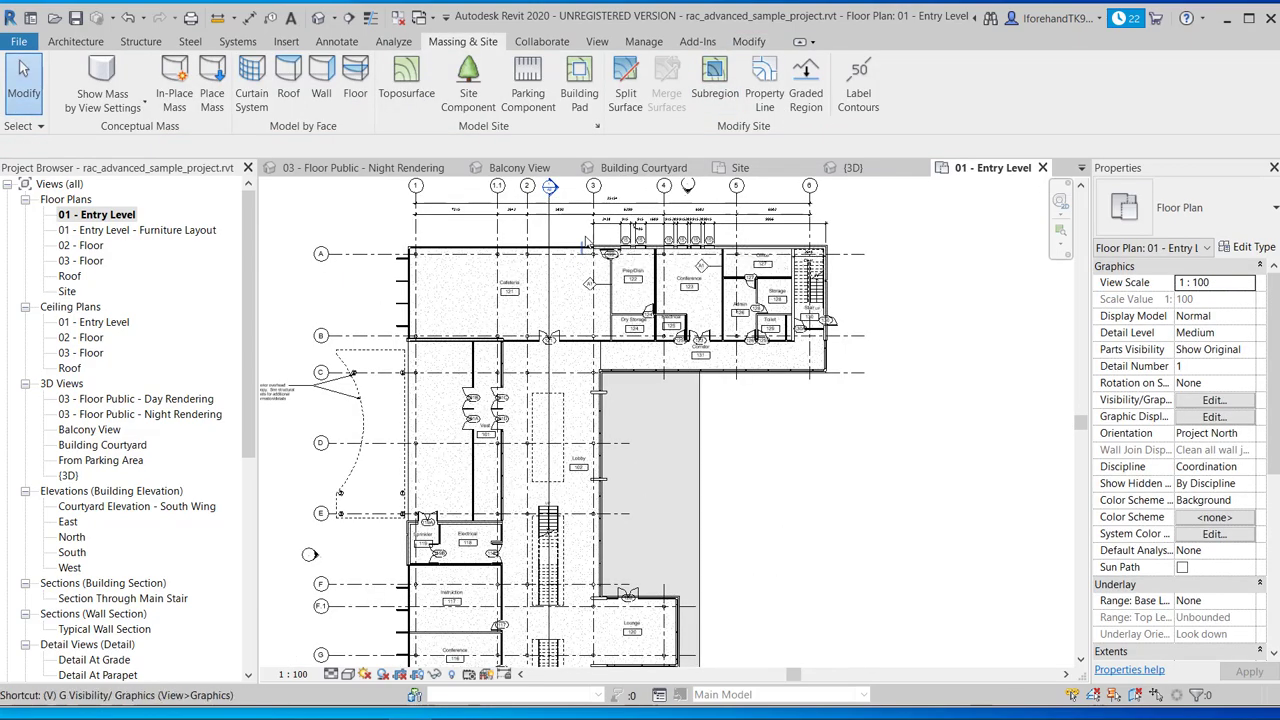
key(g)
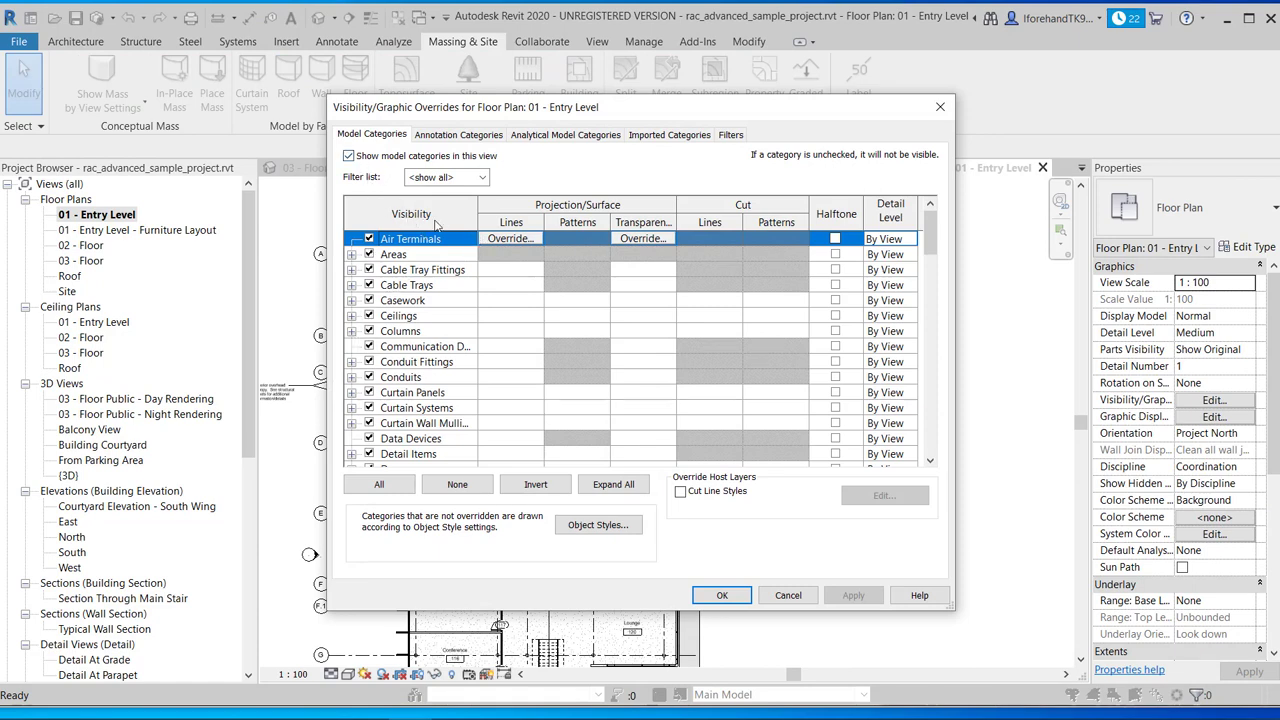
click(372, 485)
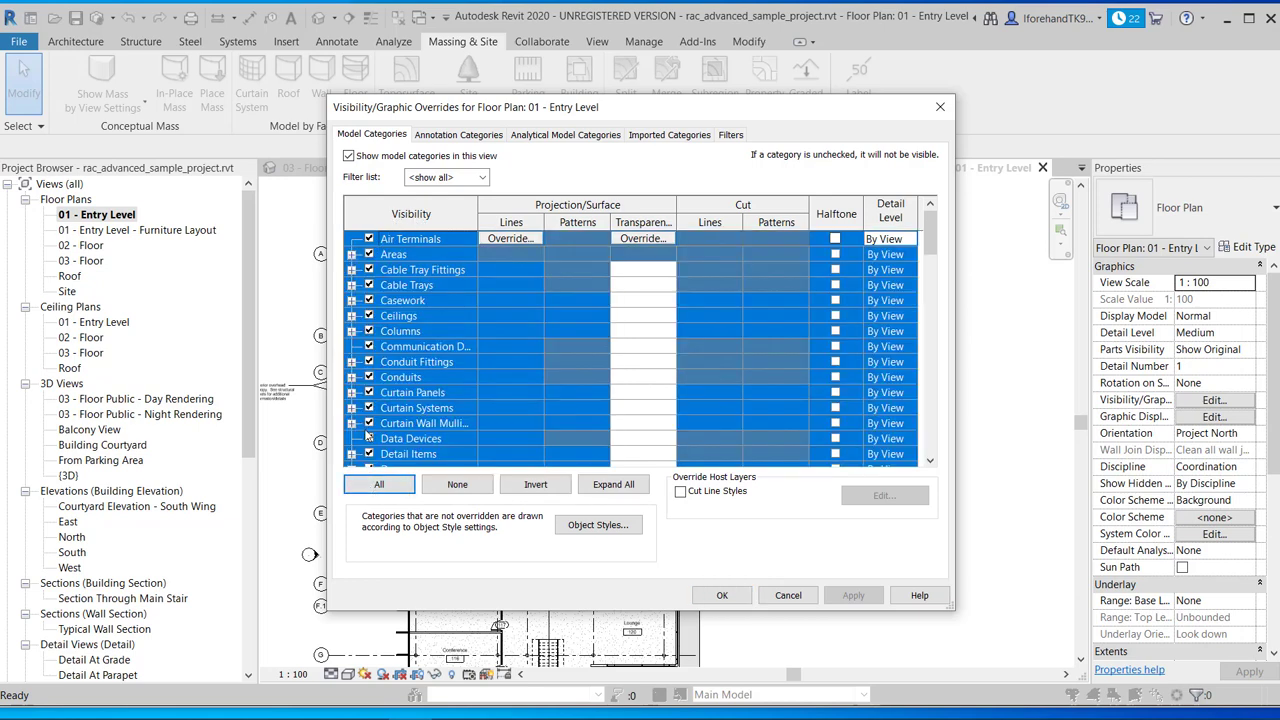
scroll(405, 395, down, 6)
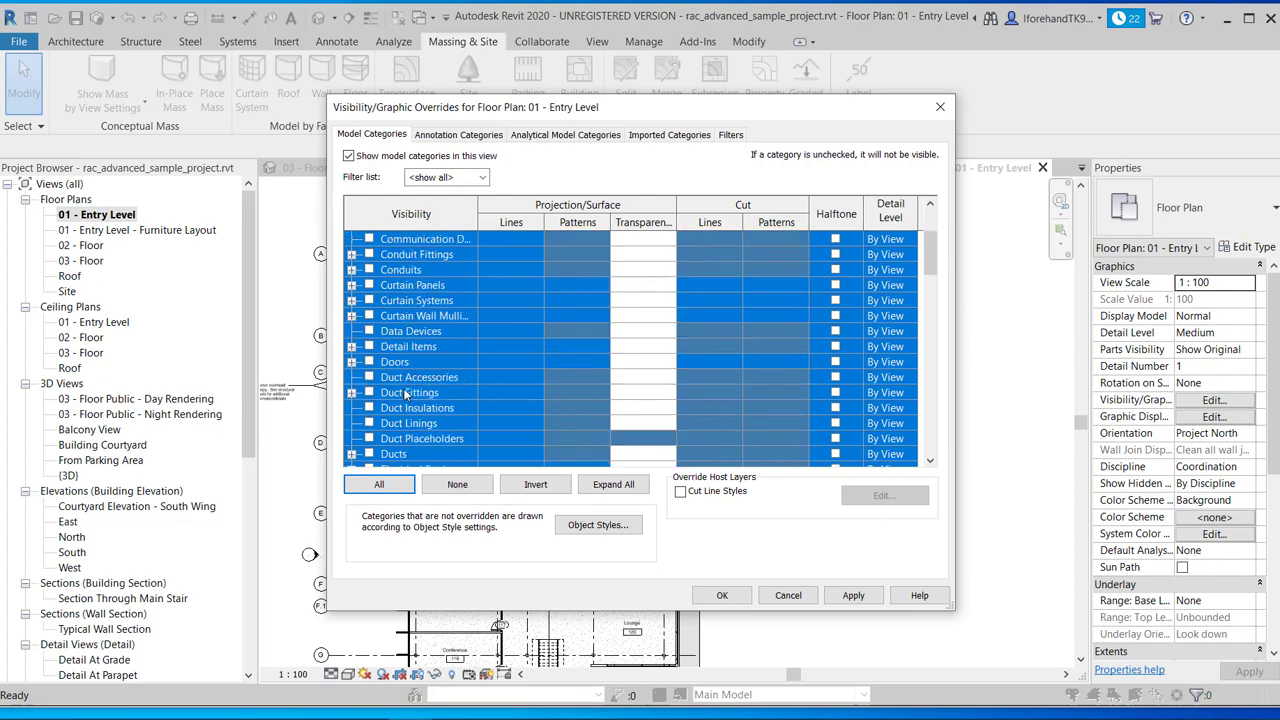
scroll(405, 395, down, 10)
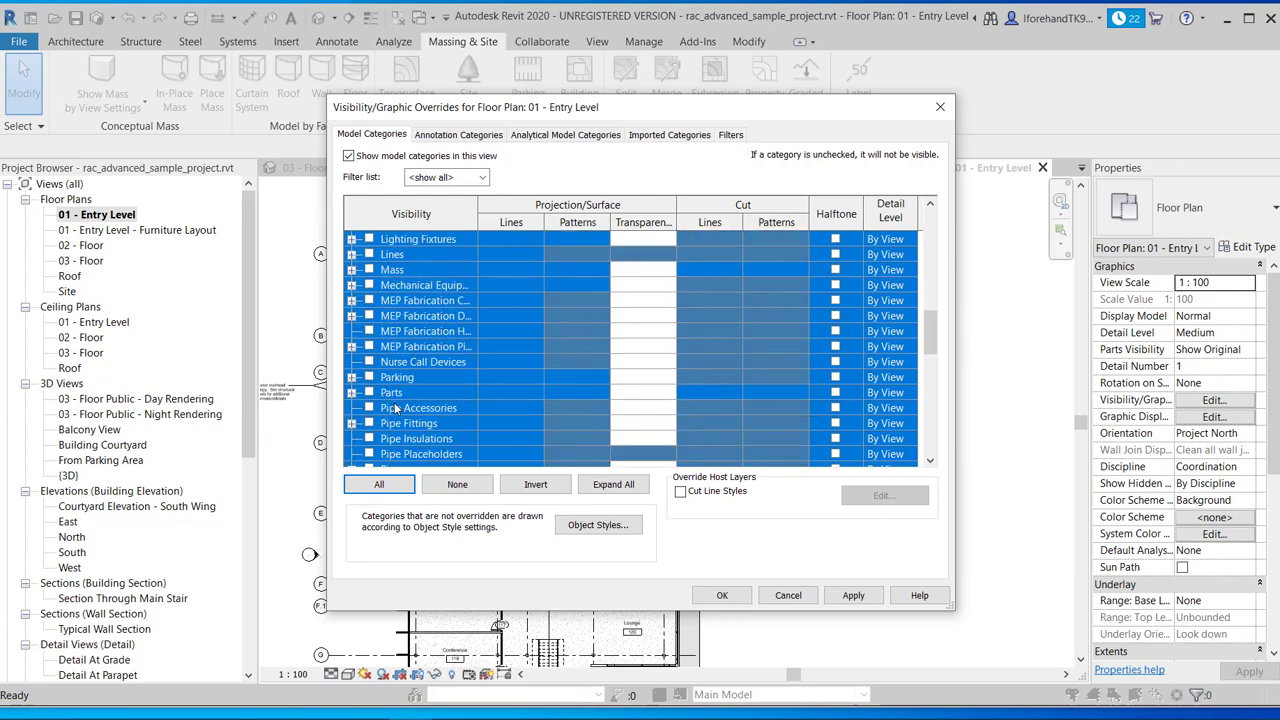
scroll(395, 410, down, 9)
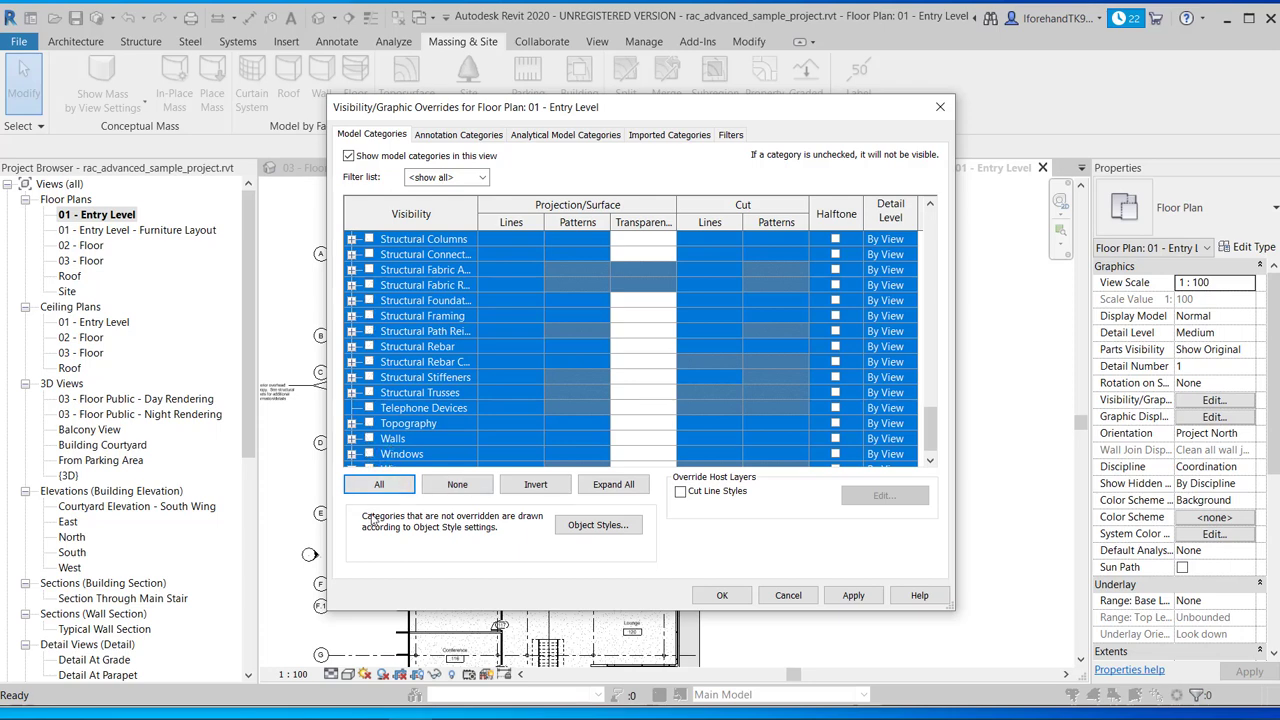
click(456, 485)
click(369, 438)
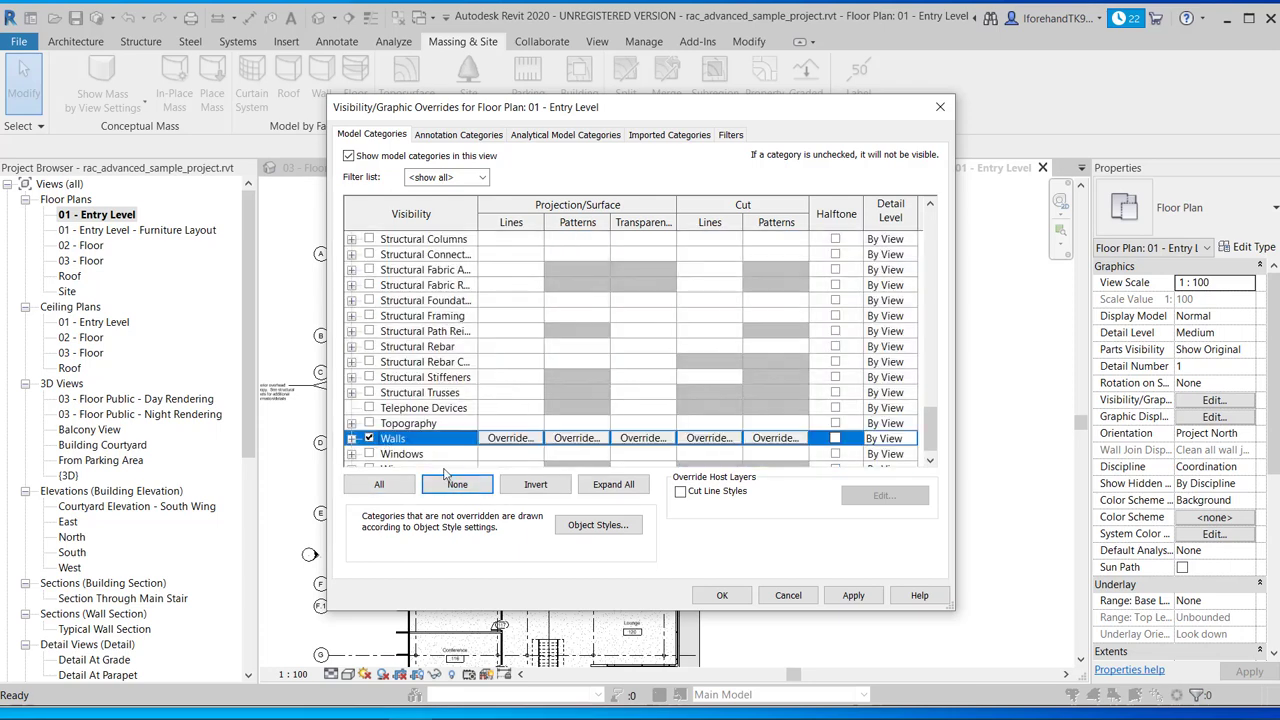
click(722, 595)
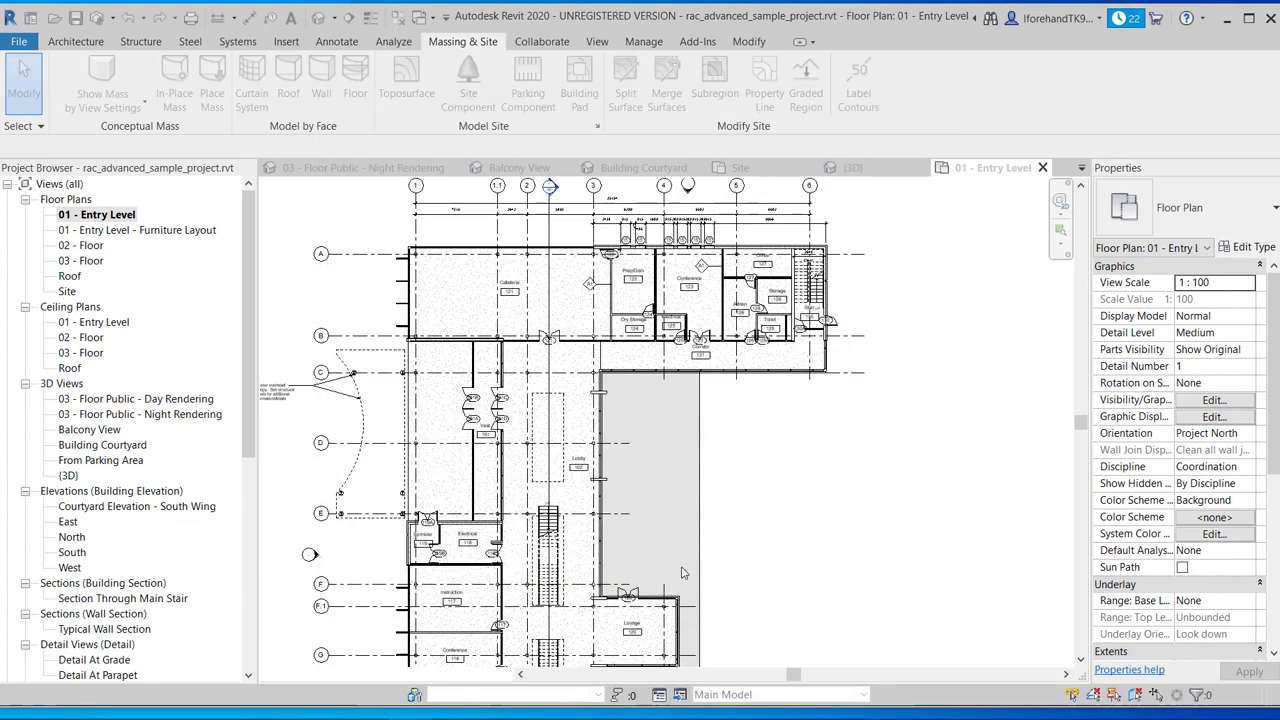
scroll(371, 354, up, 2)
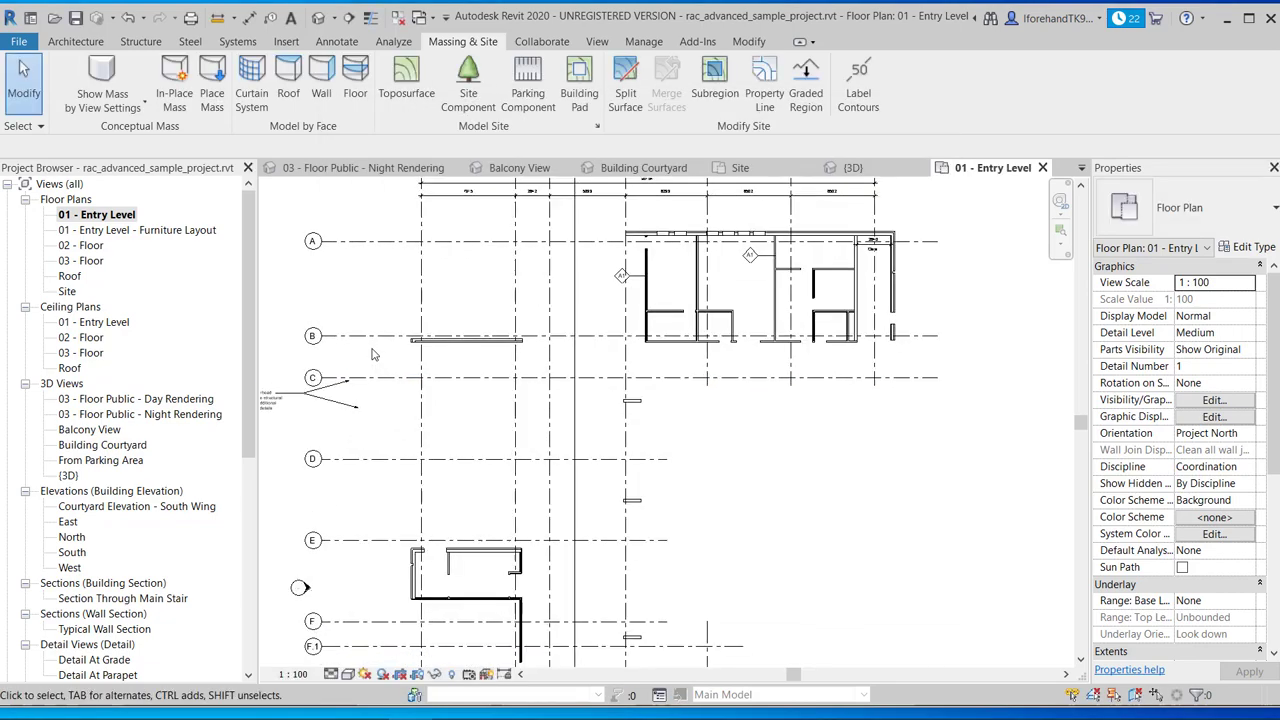
scroll(371, 354, down, 4)
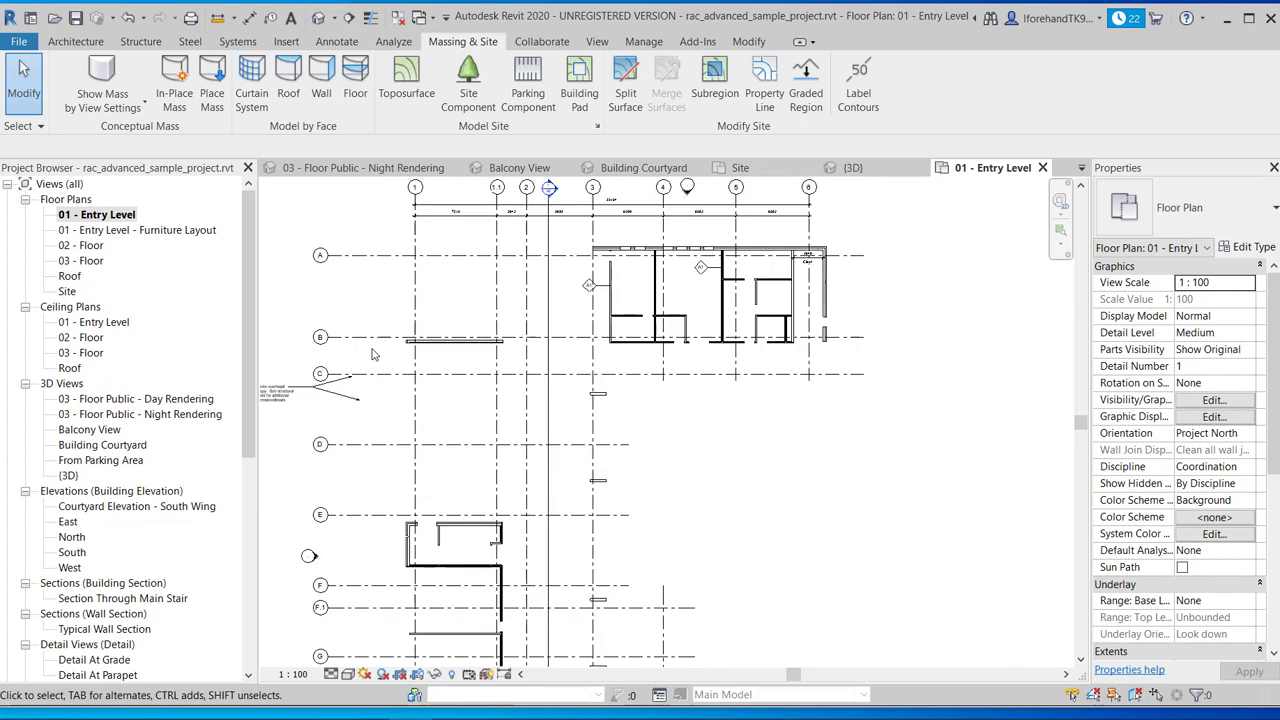
scroll(384, 362, up, 1)
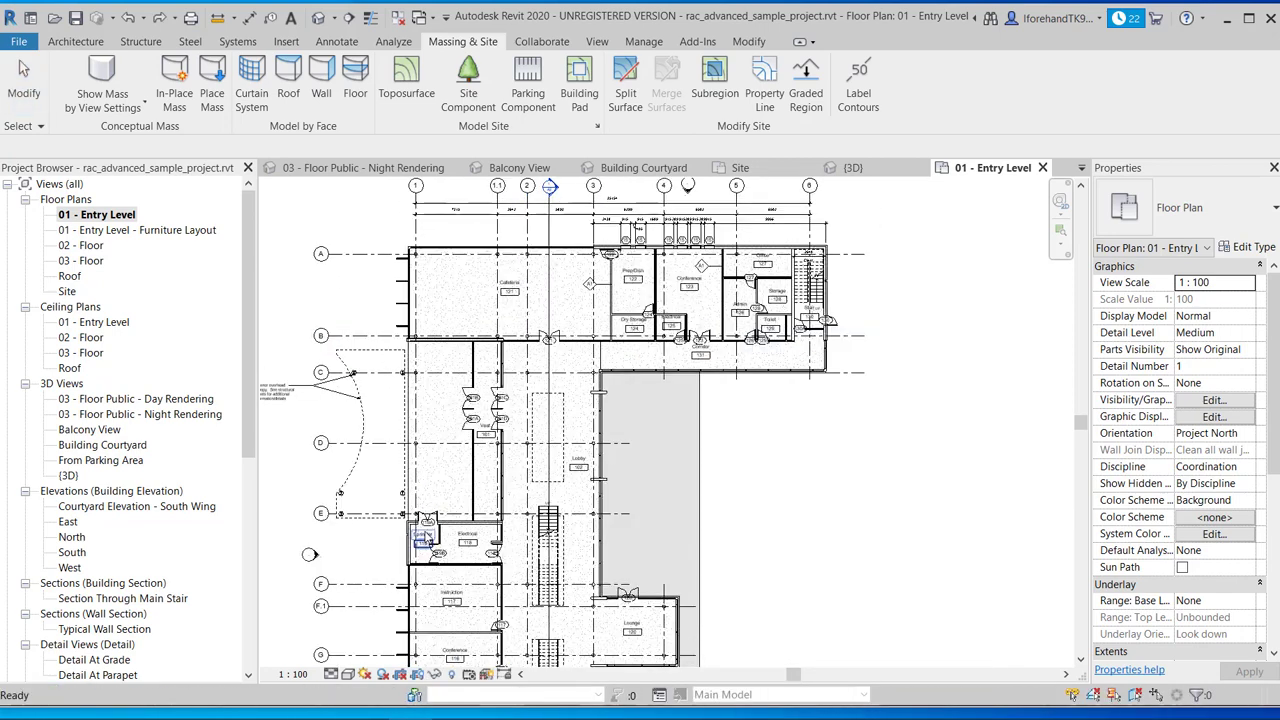
- Start a building pad and sketch chained boundary lines along the north wing's outer north edge and down its east end
click(579, 85)
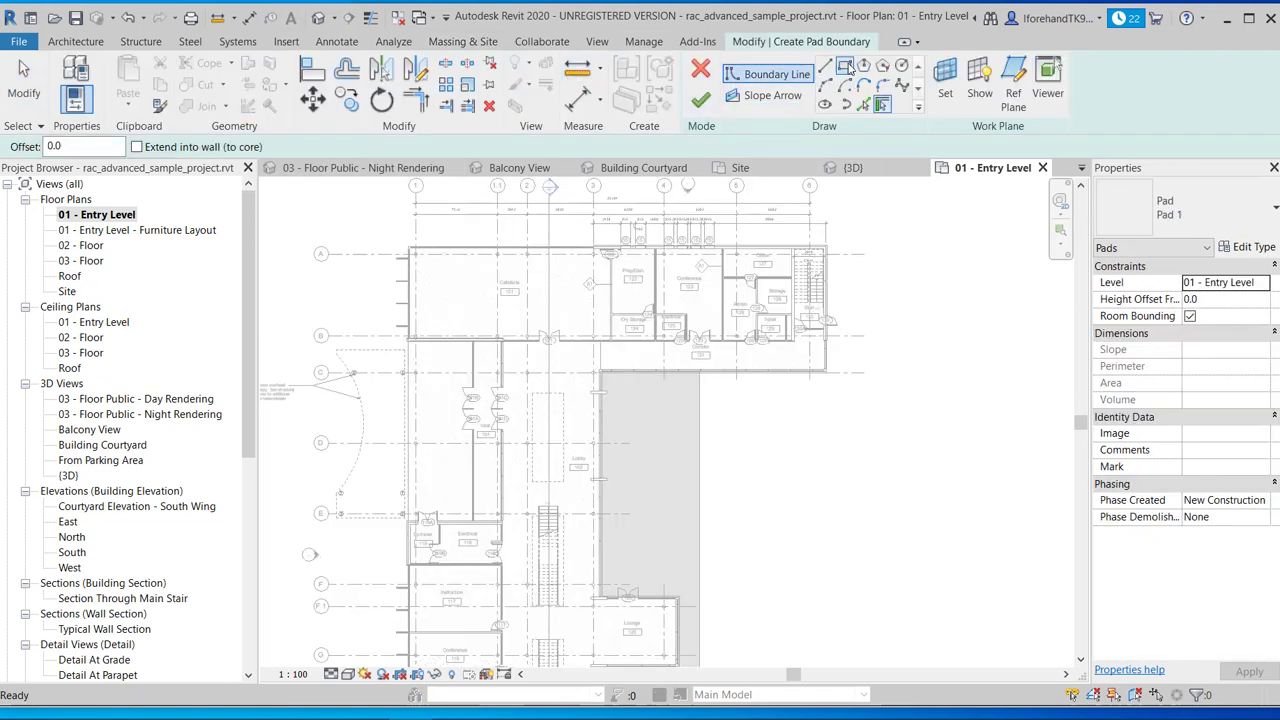
click(826, 67)
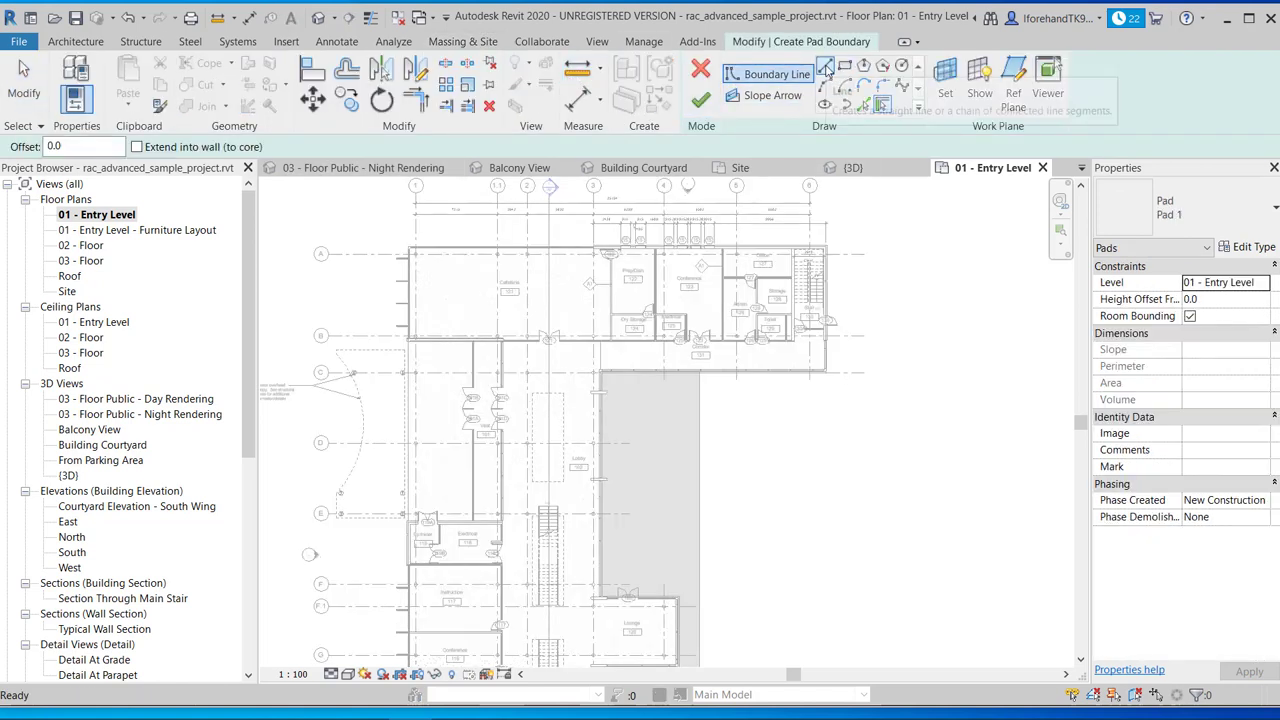
click(408, 246)
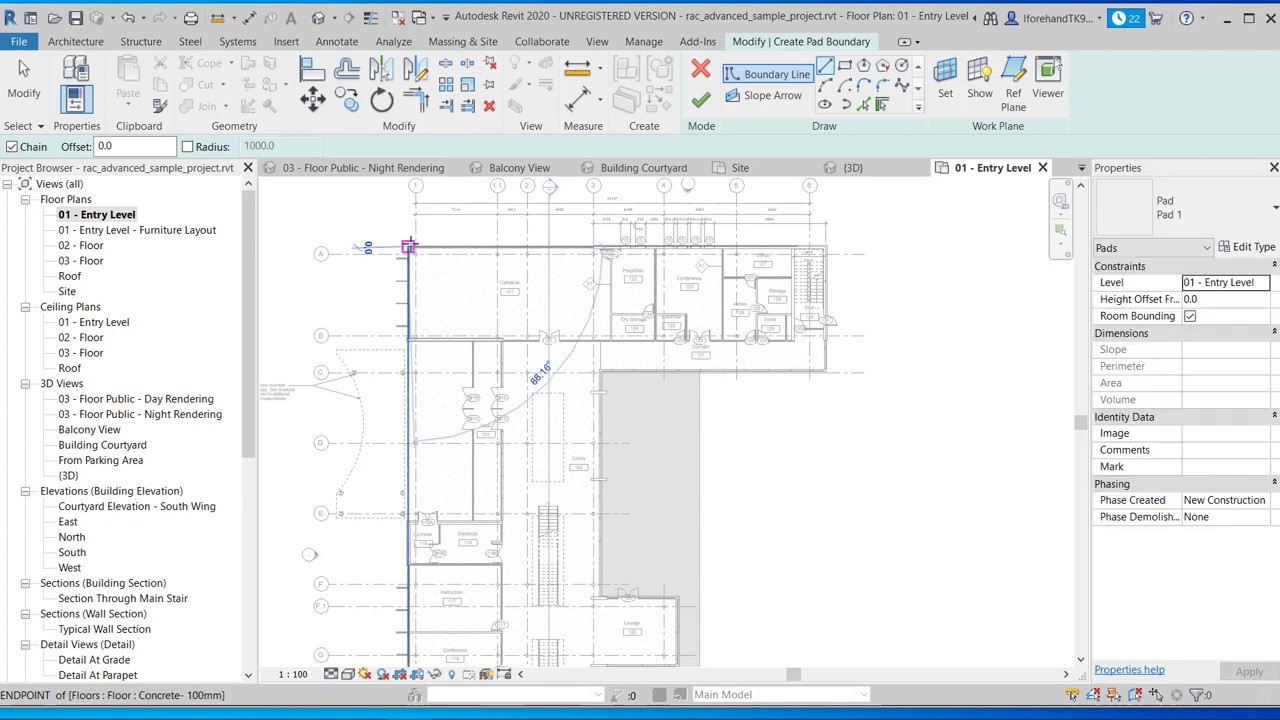
click(824, 246)
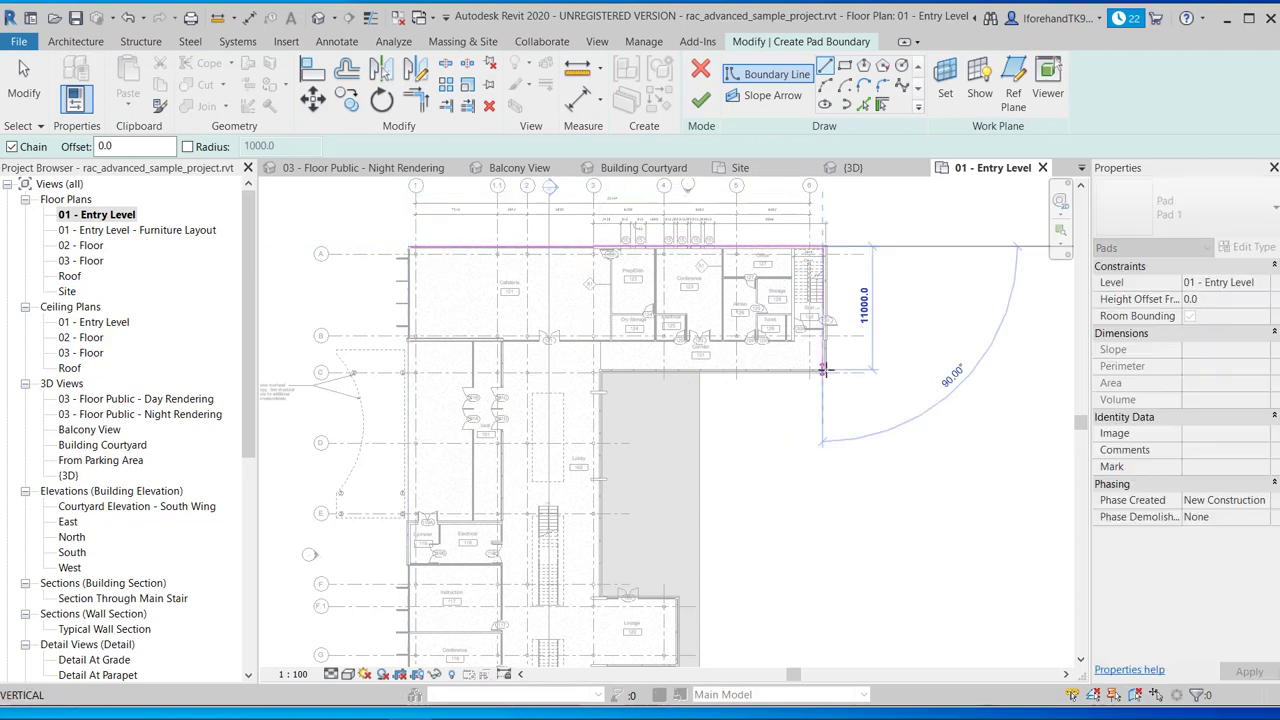
scroll(824, 407, up, 5)
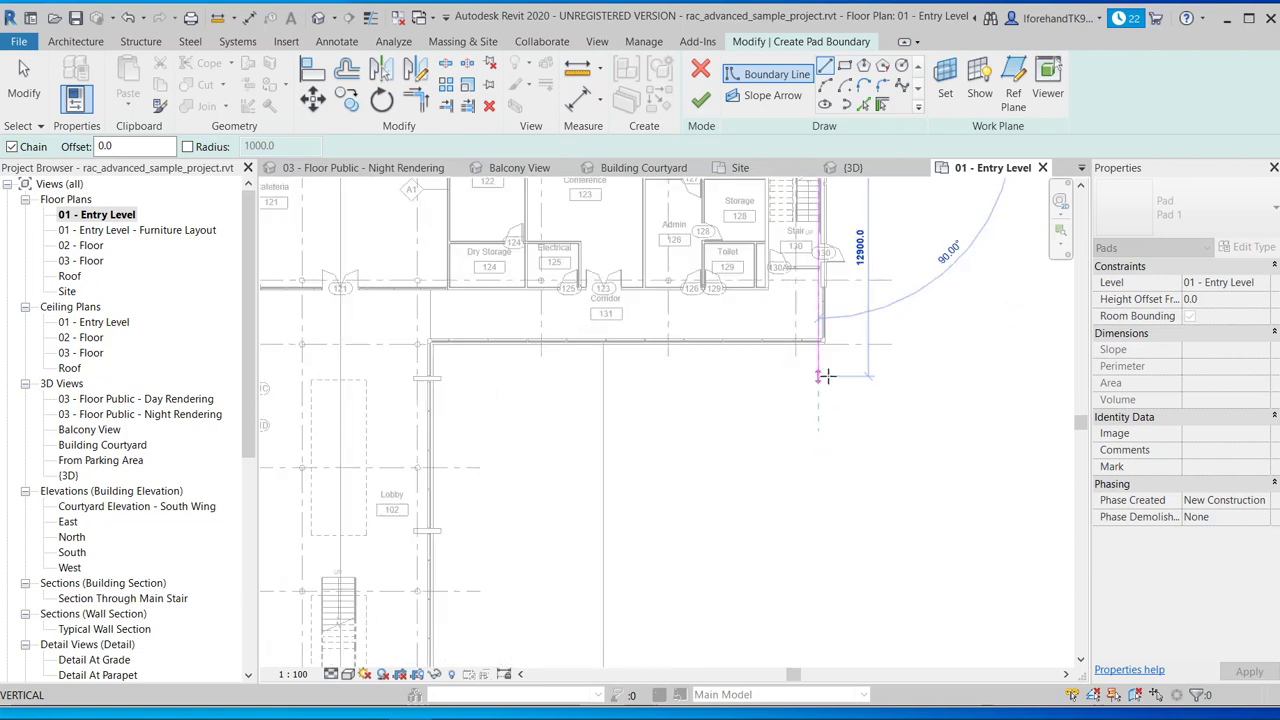
click(826, 306)
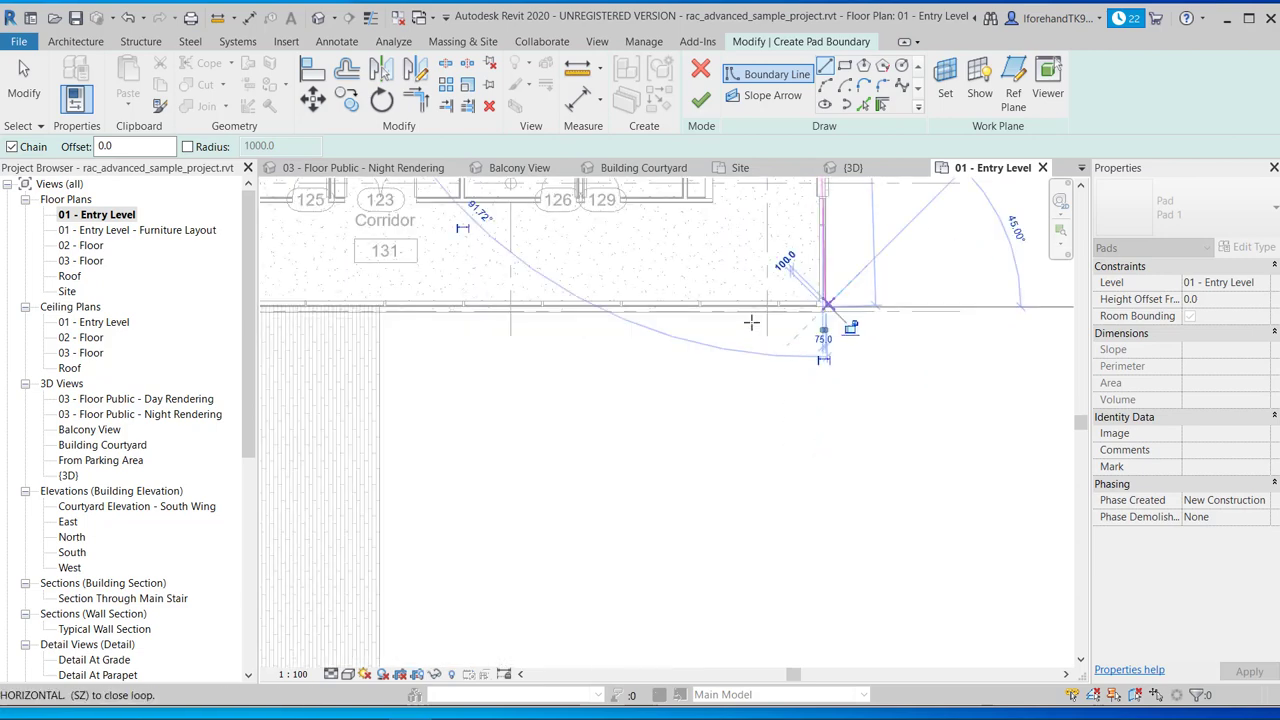
- Continue the pad boundary along the north wing's south edge to the inner courtyard corner beside the Lobby
scroll(640, 409, down, 4)
middle_drag(507, 406, 596, 412)
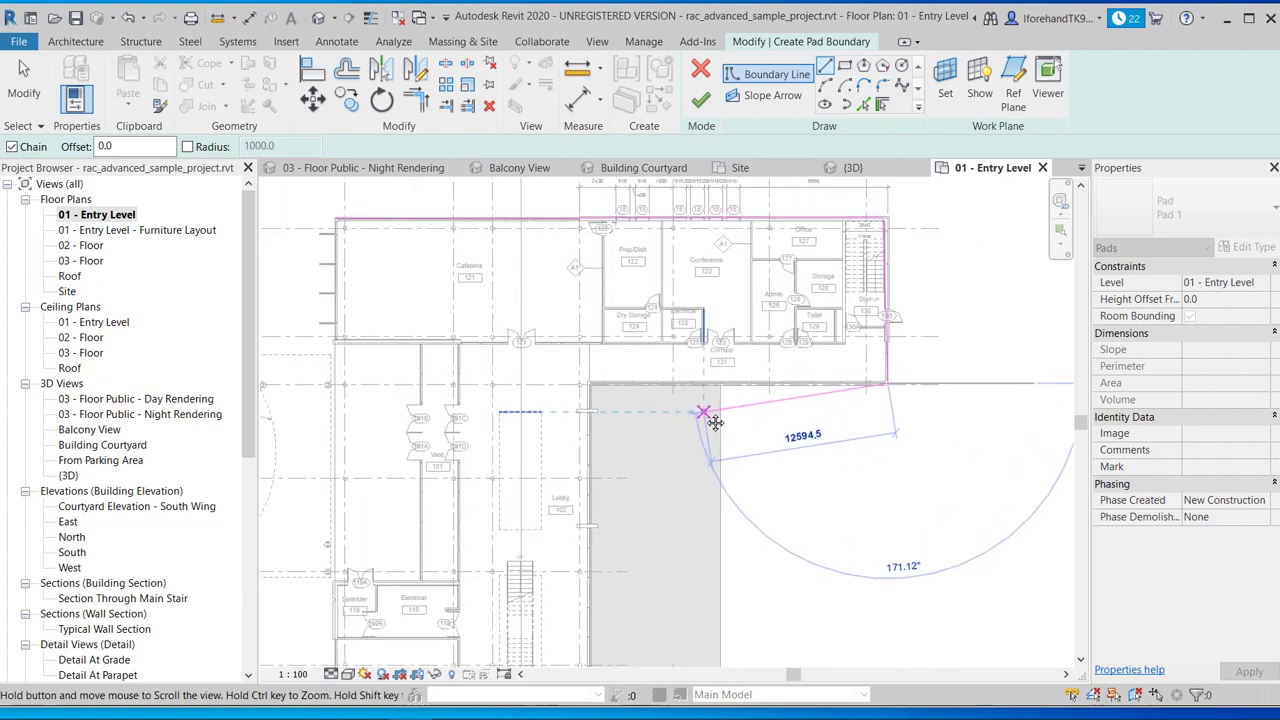
scroll(569, 379, up, 5)
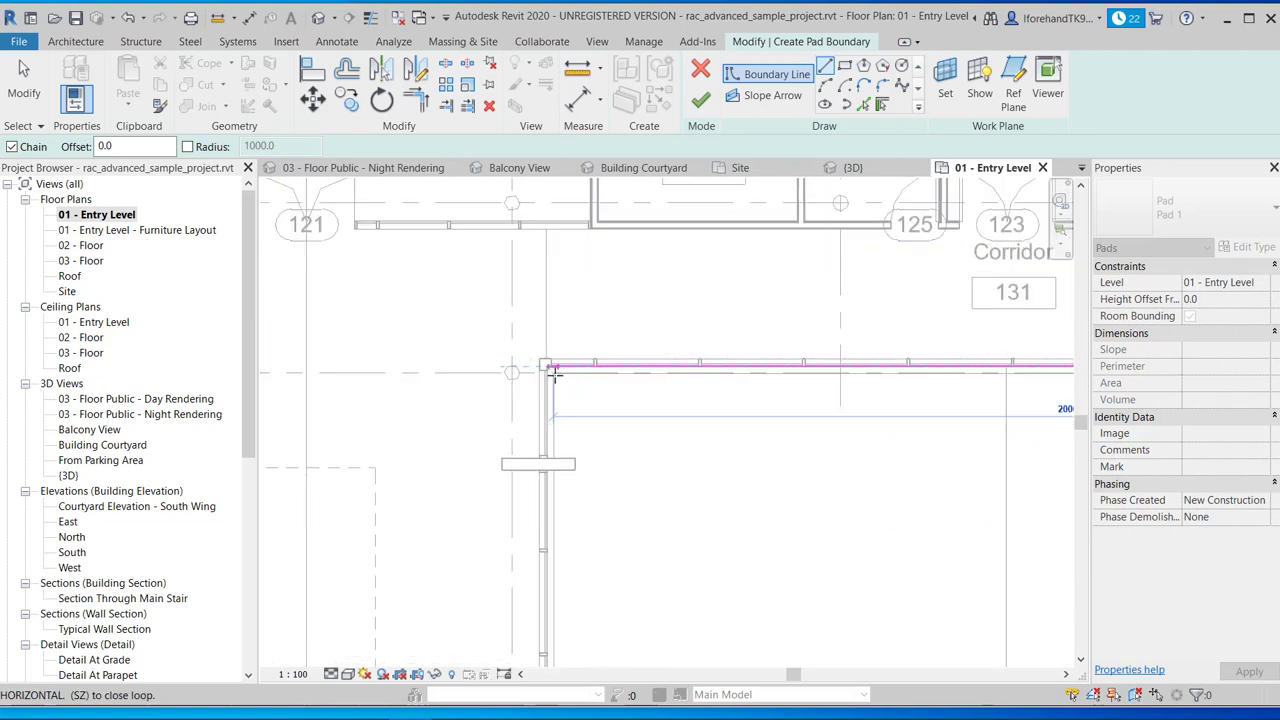
click(556, 381)
- Continue the pad boundary down the courtyard's west wall to the Lounge and along the Lounge's north edge
scroll(552, 450, down, 6)
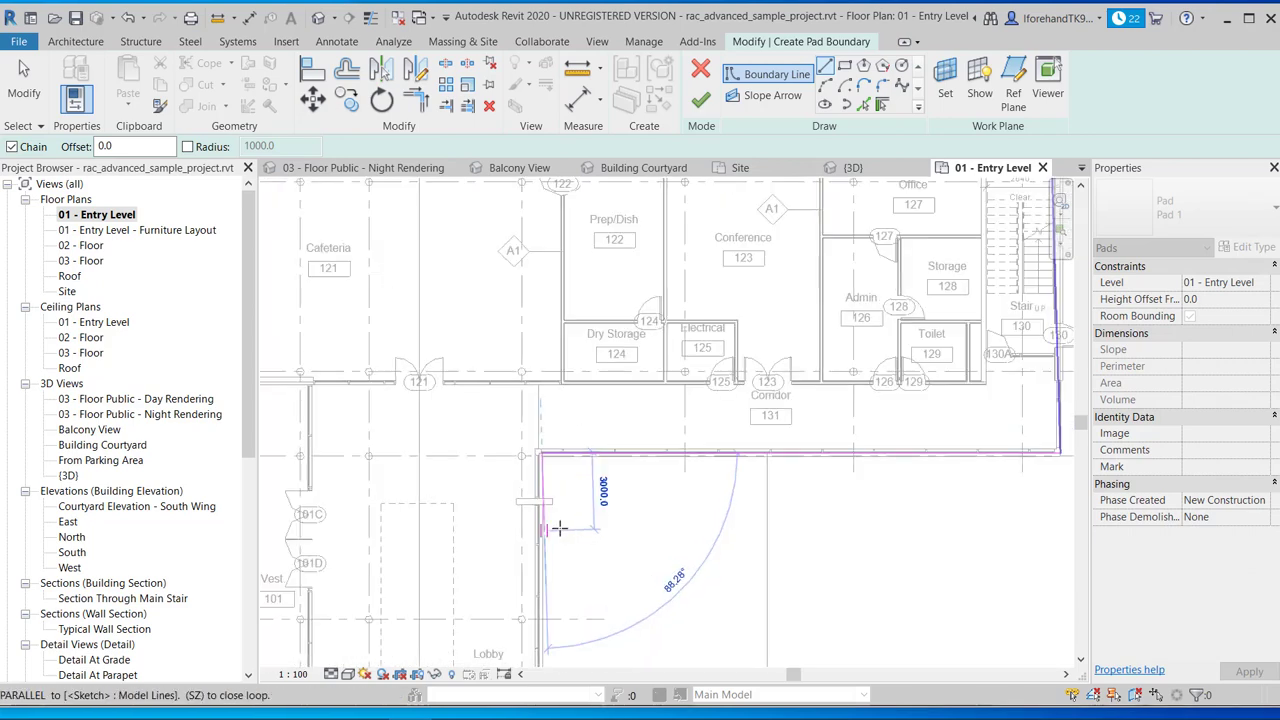
scroll(535, 340, down, 1)
middle_drag(532, 340, 513, 101)
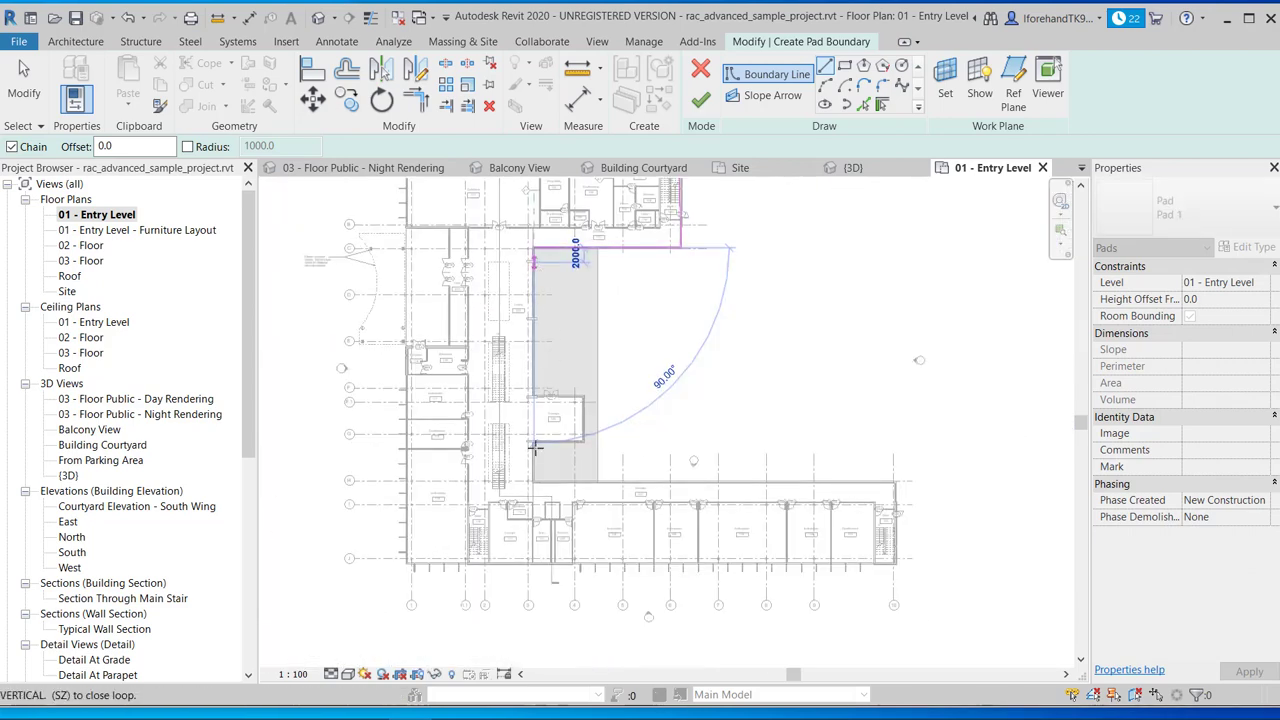
scroll(541, 385, up, 6)
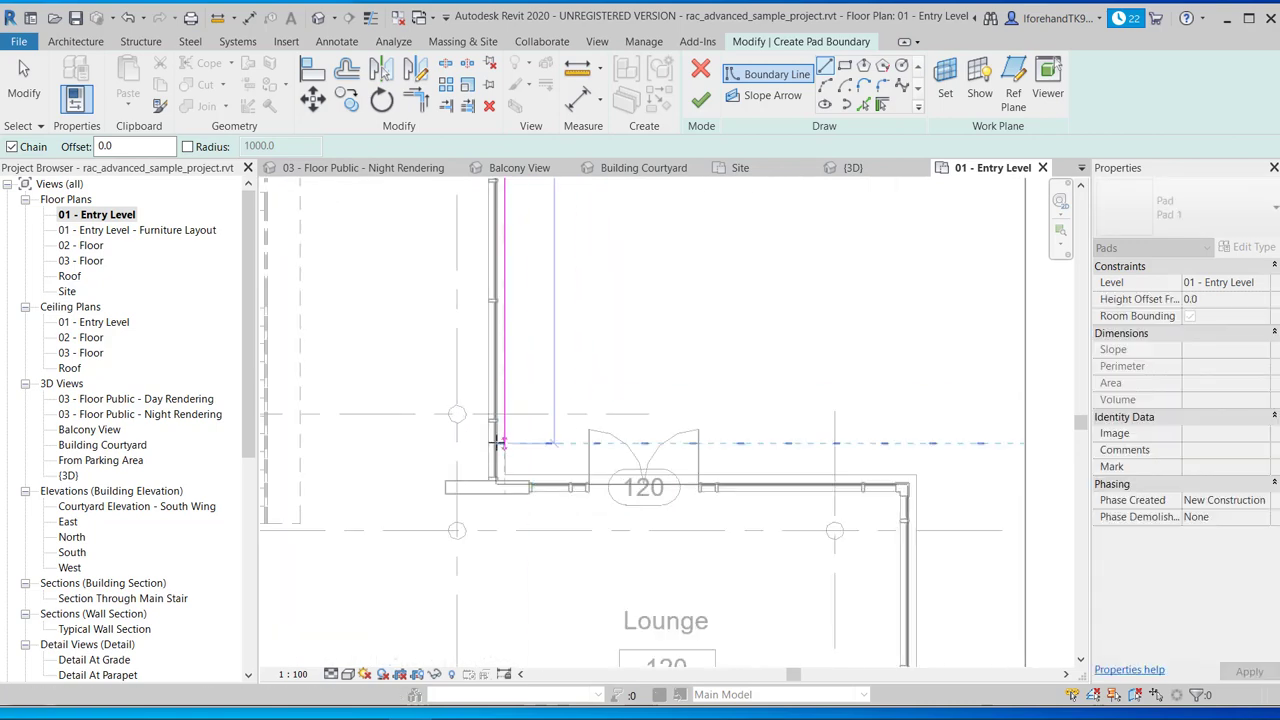
click(504, 466)
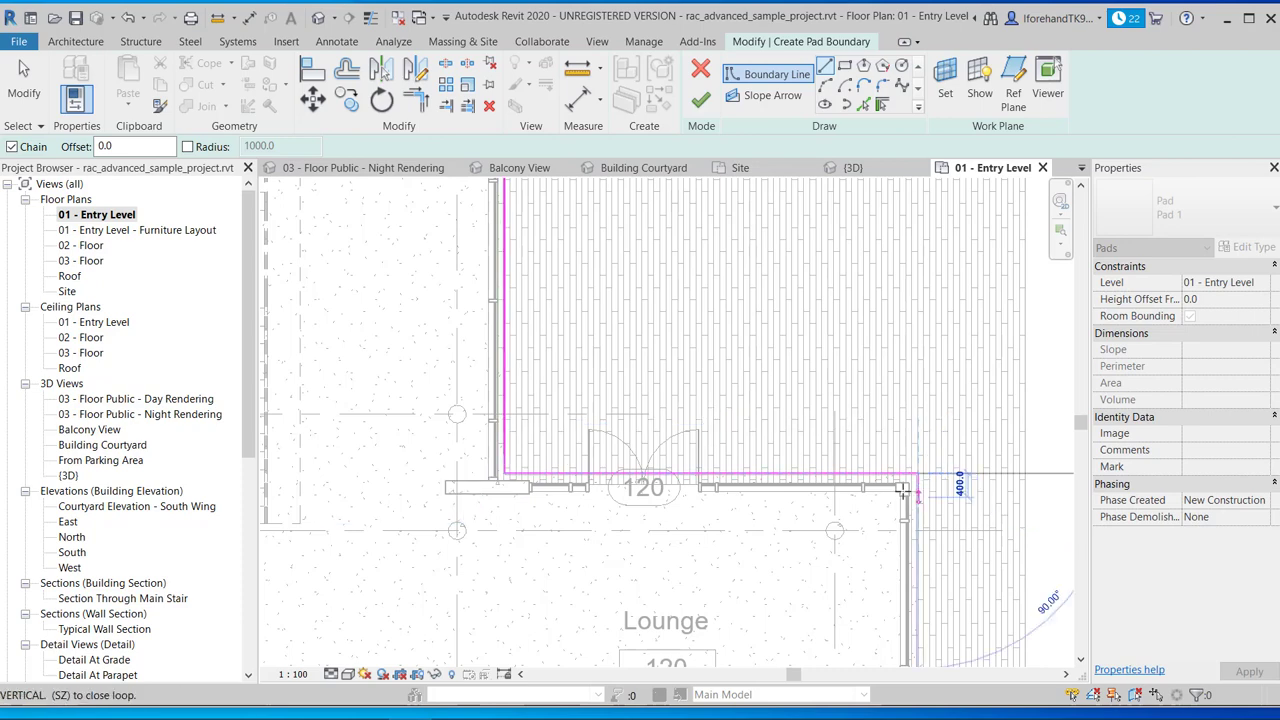
- Continue the pad boundary down the Lounge's east side and back along its south edge to the courtyard wall
scroll(930, 480, down, 5)
middle_drag(783, 451, 500, 215)
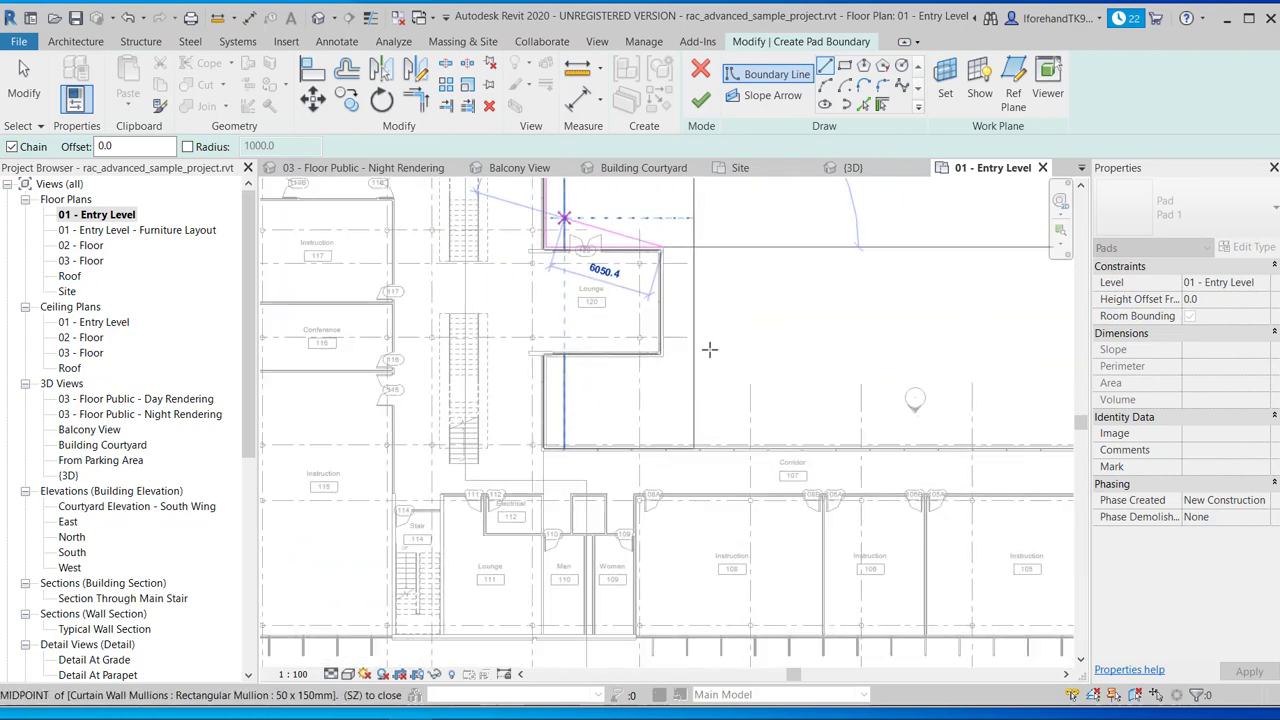
scroll(672, 338, up, 5)
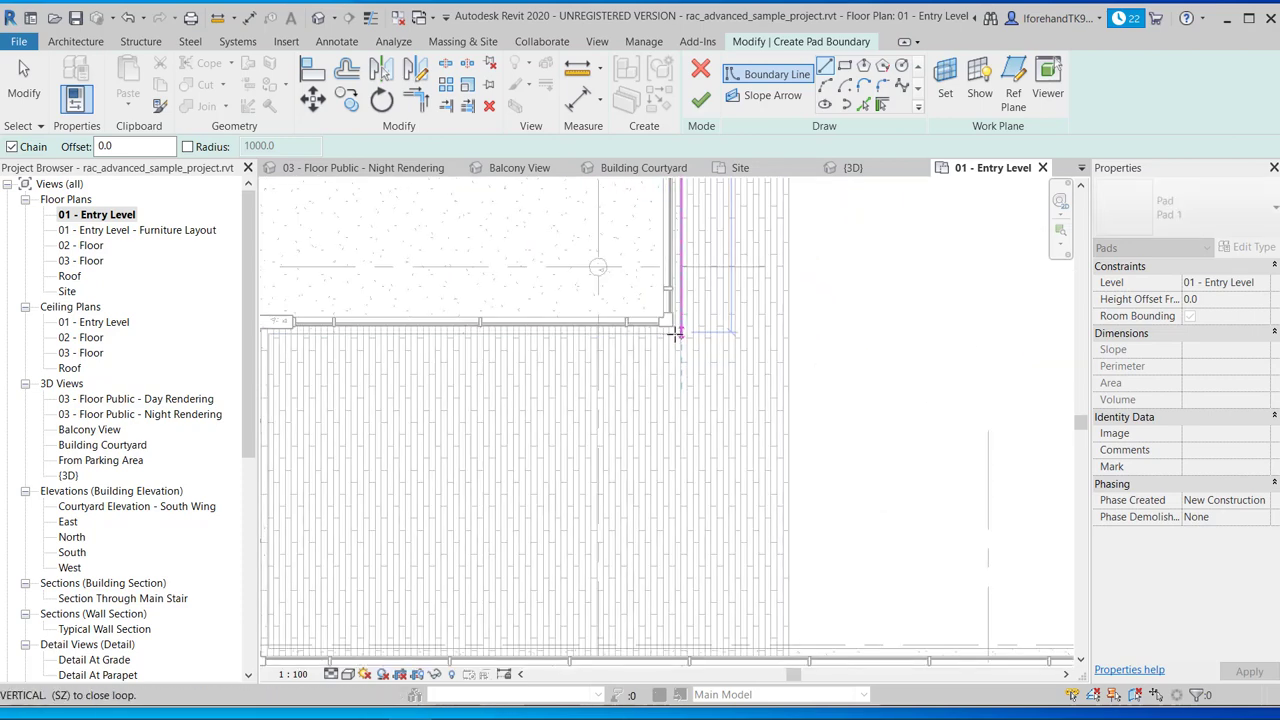
click(677, 334)
middle_drag(482, 376, 812, 393)
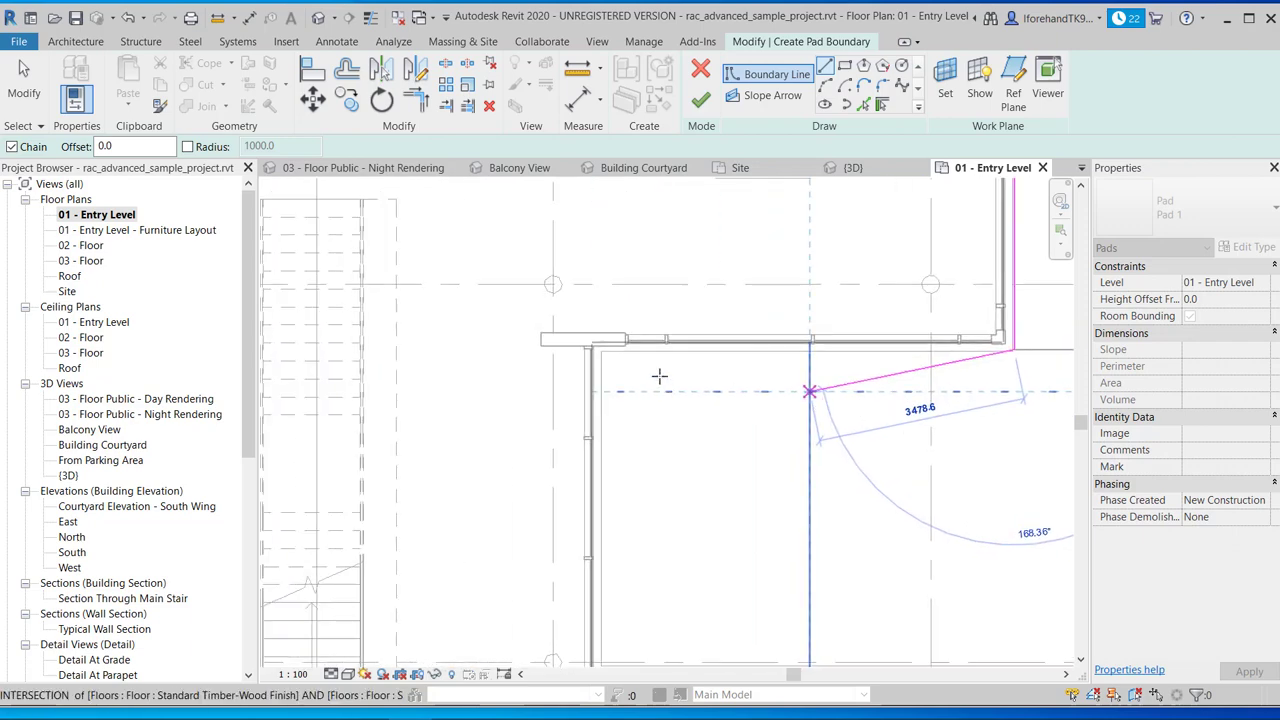
click(604, 351)
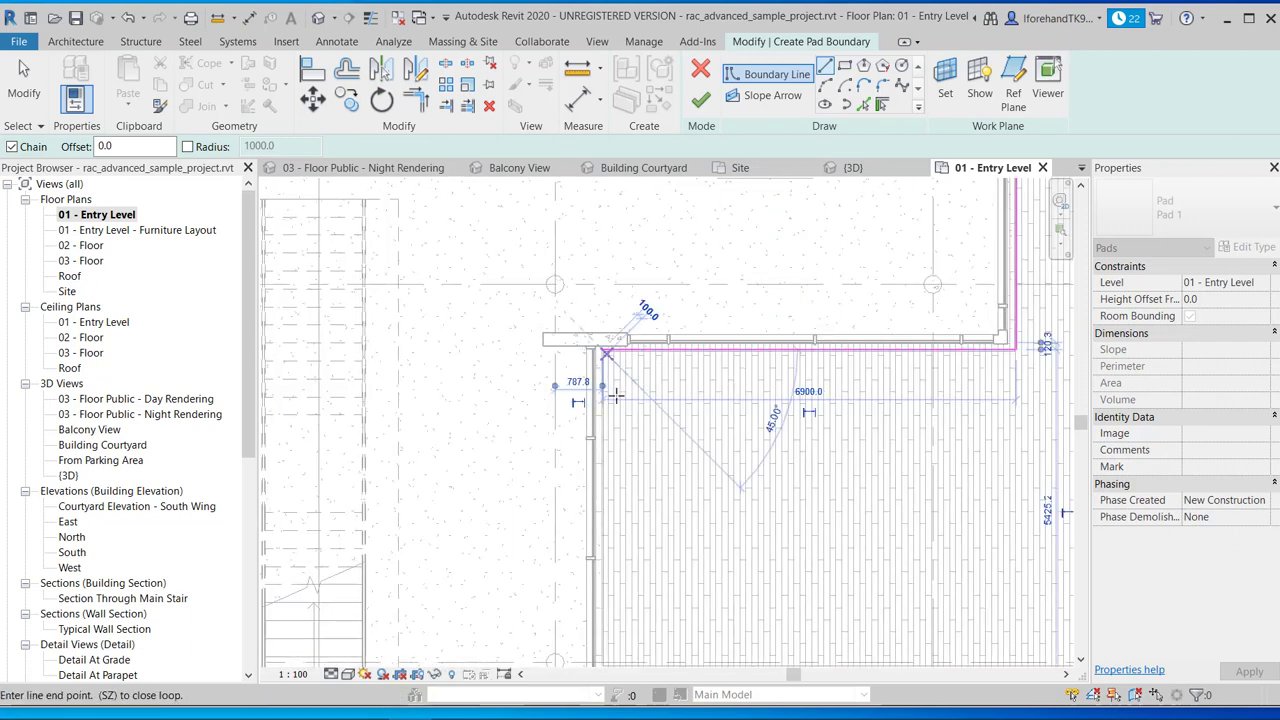
- Extend the pad boundary down the remaining courtyard wall and along the south wing's north edge to its east end
scroll(615, 394, down, 5)
middle_drag(624, 482, 504, 360)
scroll(495, 390, up, 5)
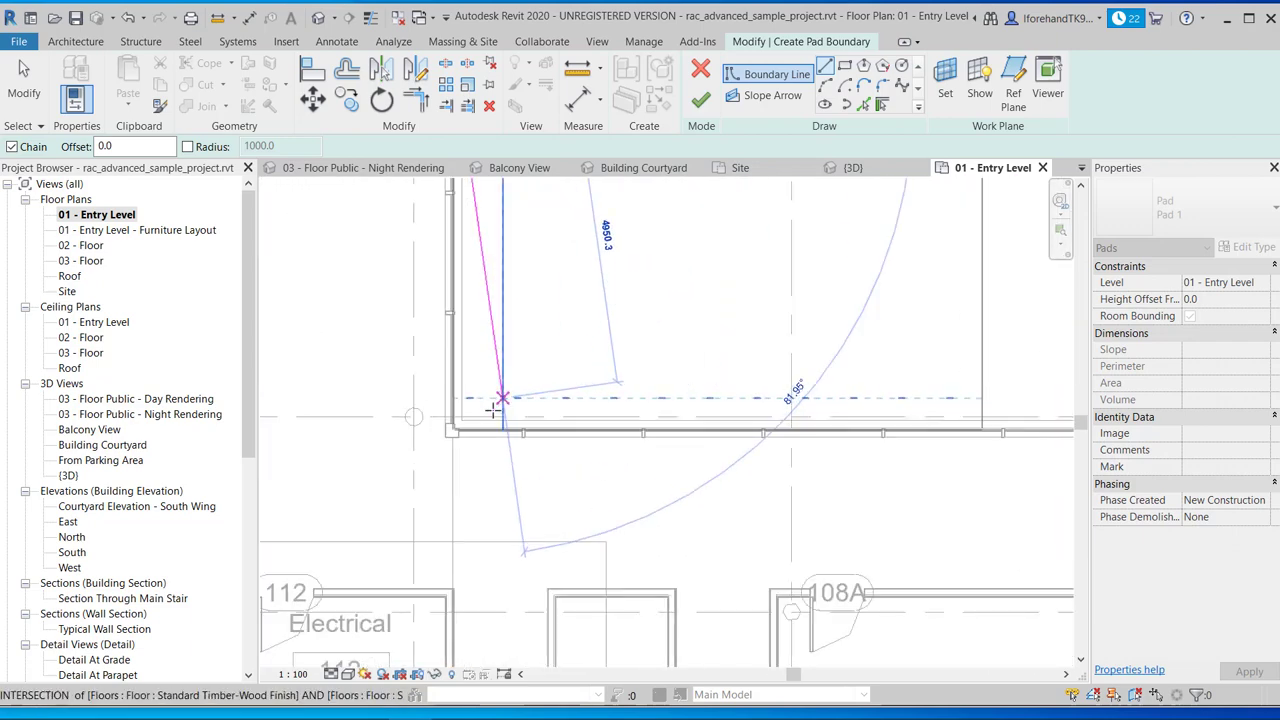
scroll(480, 412, down, 8)
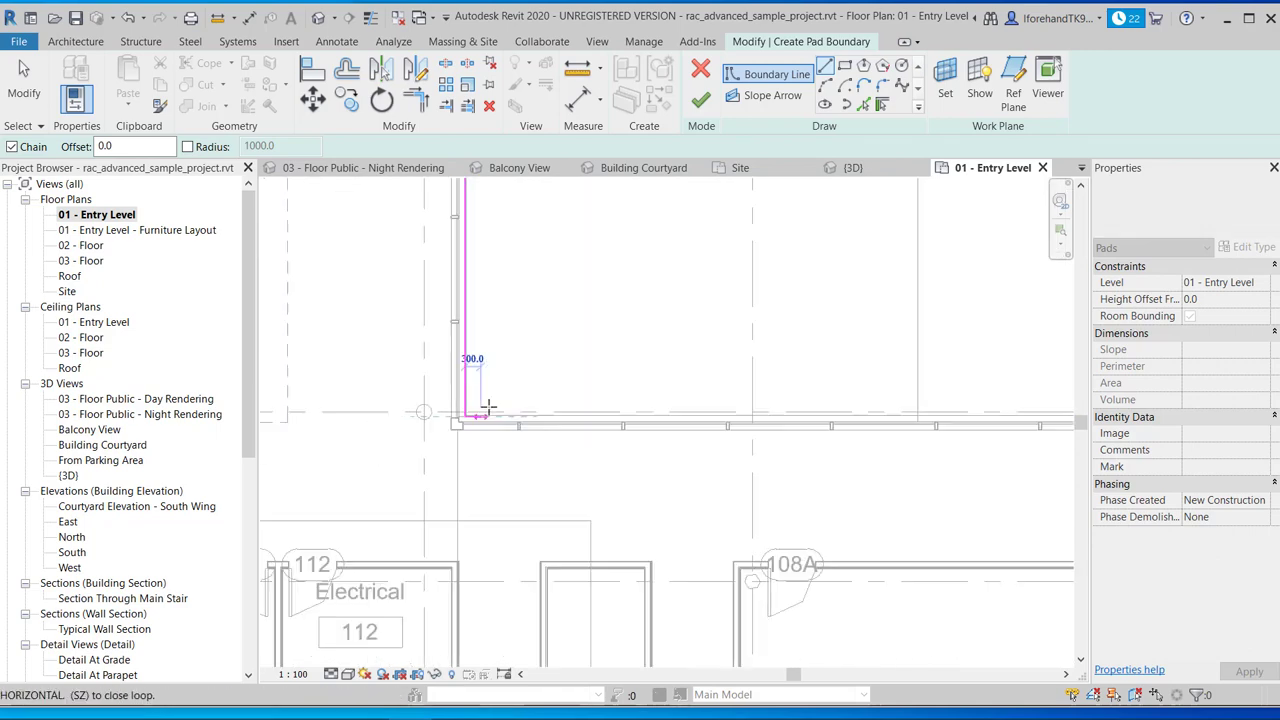
middle_drag(632, 399, 449, 405)
scroll(709, 386, up, 10)
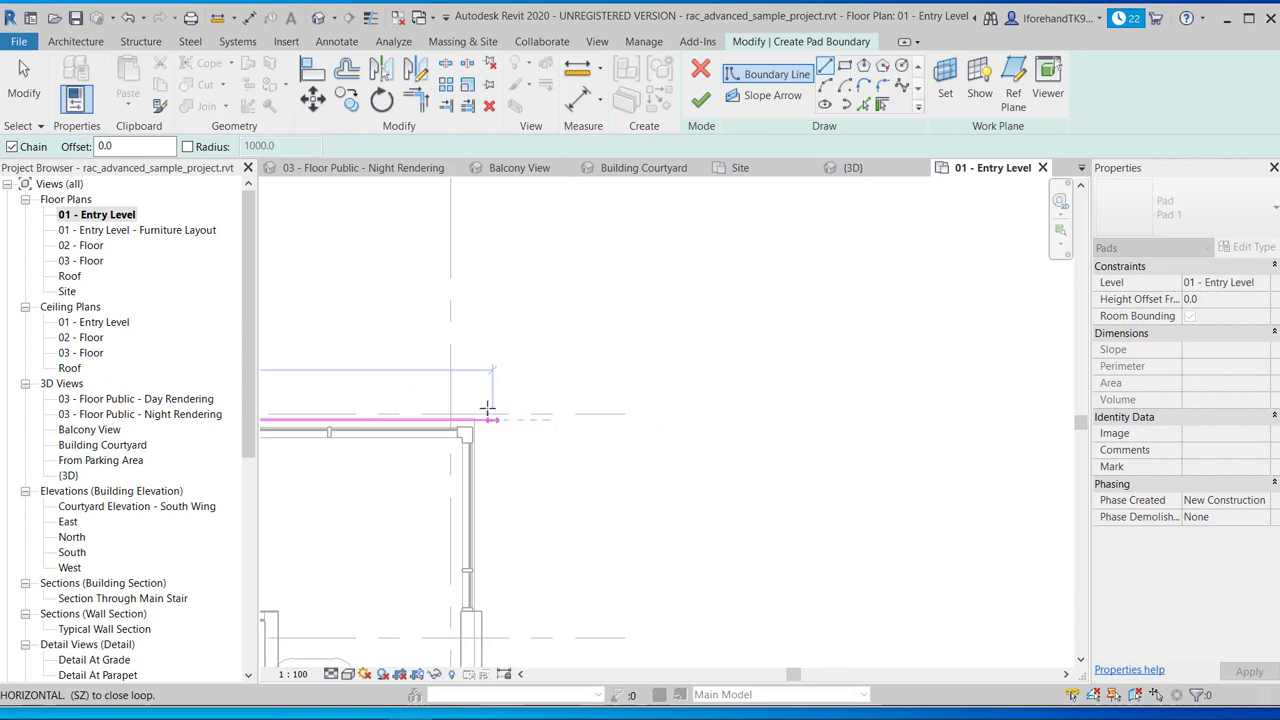
click(470, 418)
- Extend the pad boundary down the south wing's east end, beside Stair 132, to the southeast corner
scroll(486, 451, down, 2)
middle_drag(526, 397, 609, 150)
middle_drag(598, 419, 627, 201)
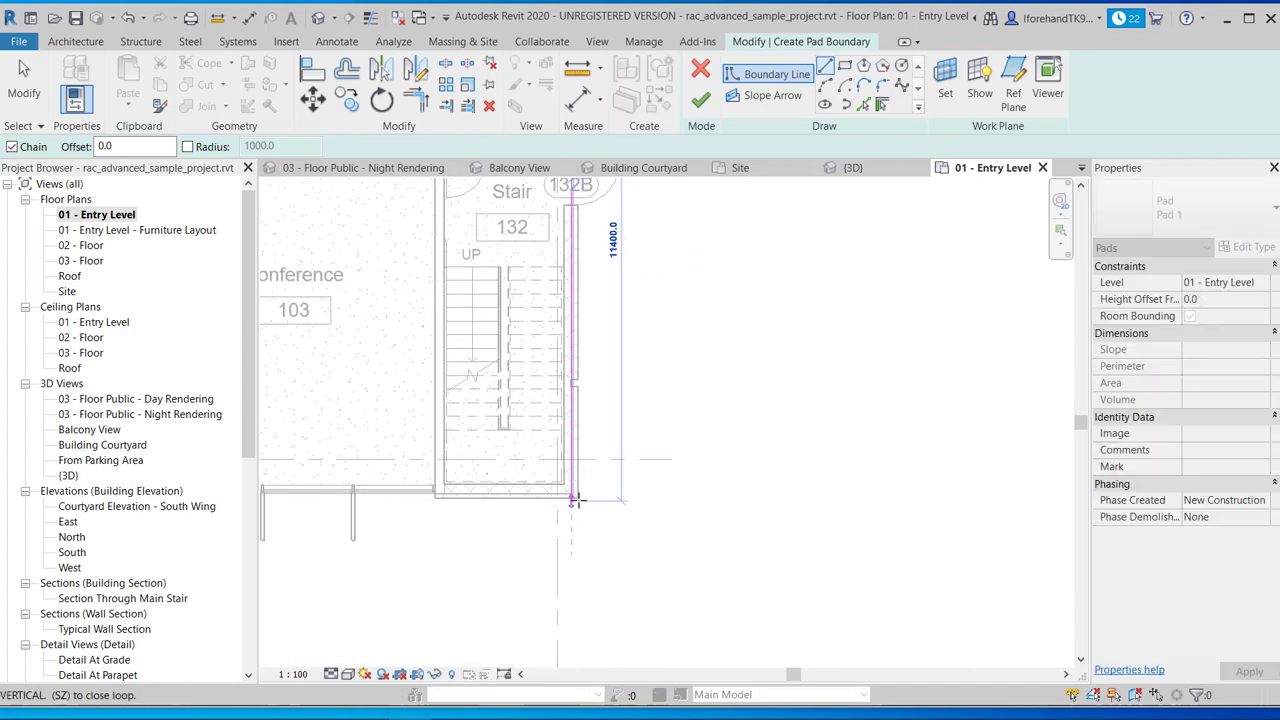
click(571, 496)
- Run the pad boundary along the building's south edge to the southwest corner near grids J and 1
scroll(491, 493, down, 2)
scroll(386, 508, down, 2)
middle_drag(509, 529, 806, 532)
scroll(751, 523, up, 2)
scroll(689, 531, up, 2)
scroll(603, 523, up, 2)
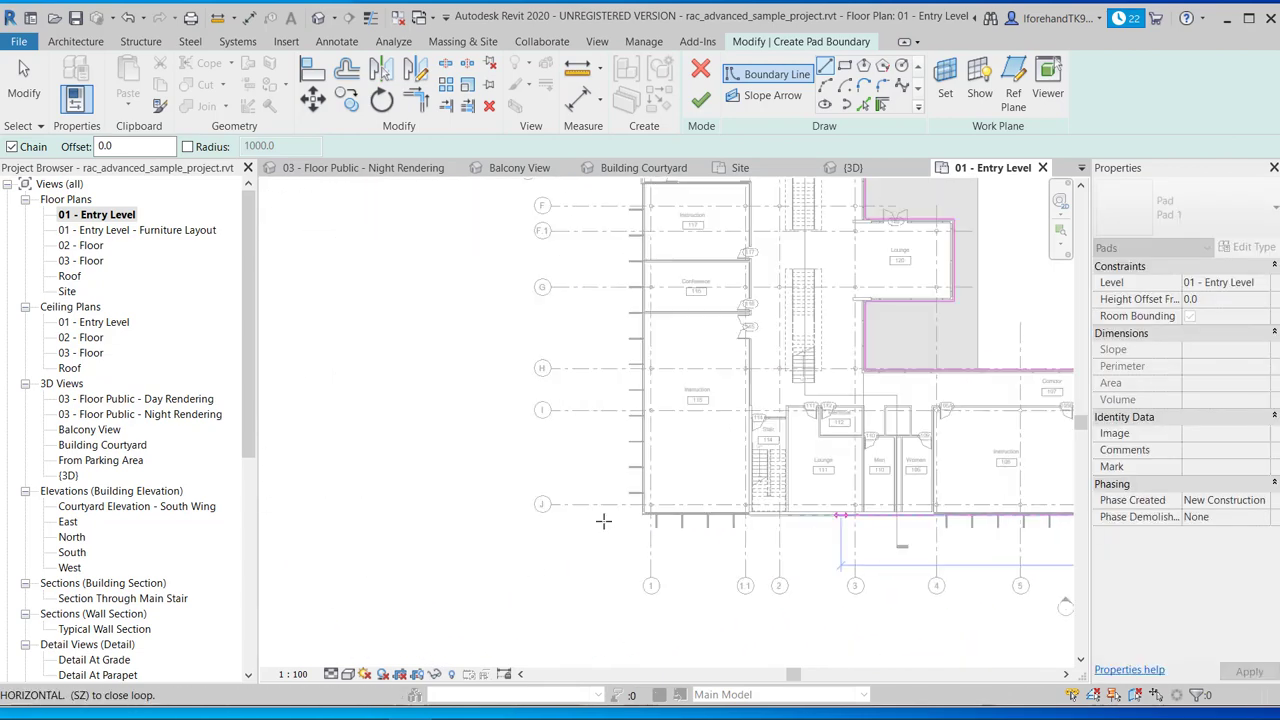
scroll(640, 521, up, 3)
scroll(660, 510, up, 2)
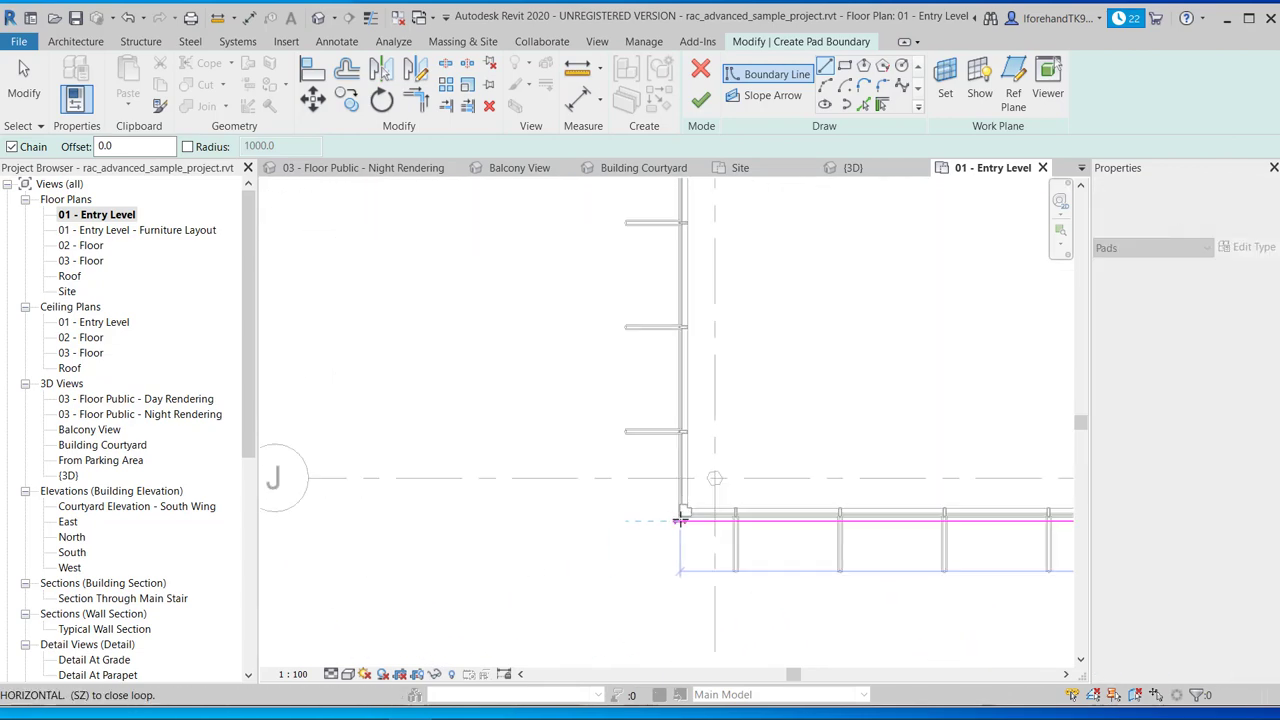
click(679, 519)
- Close the pad boundary along the west facade up to the northwest corner and finish the building pad
scroll(677, 525, down, 5)
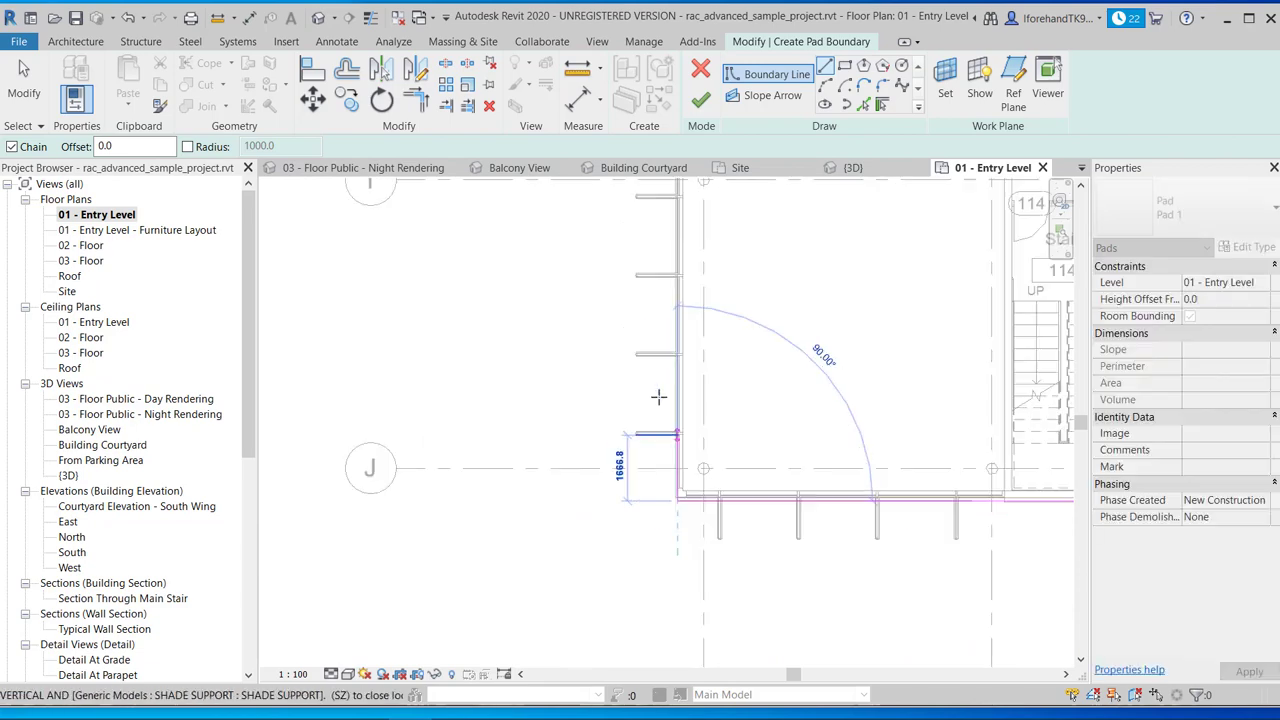
middle_drag(676, 531, 670, 639)
middle_drag(651, 337, 651, 566)
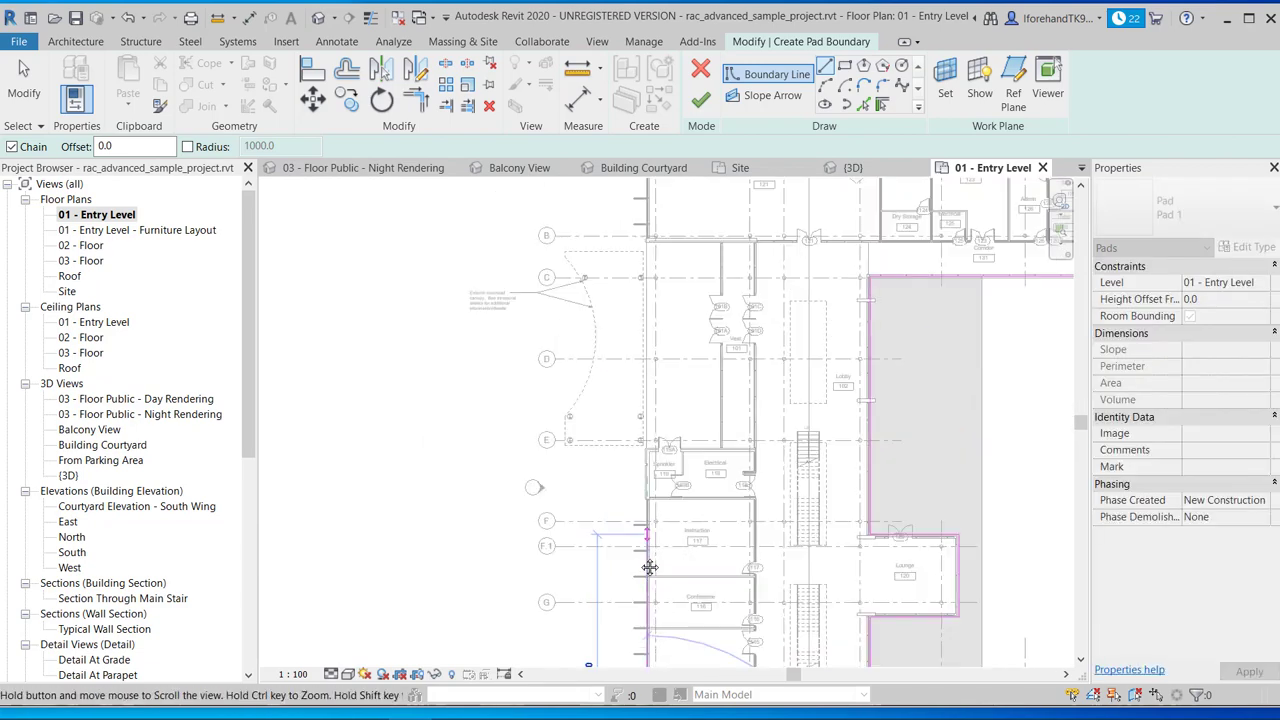
middle_drag(646, 366, 648, 702)
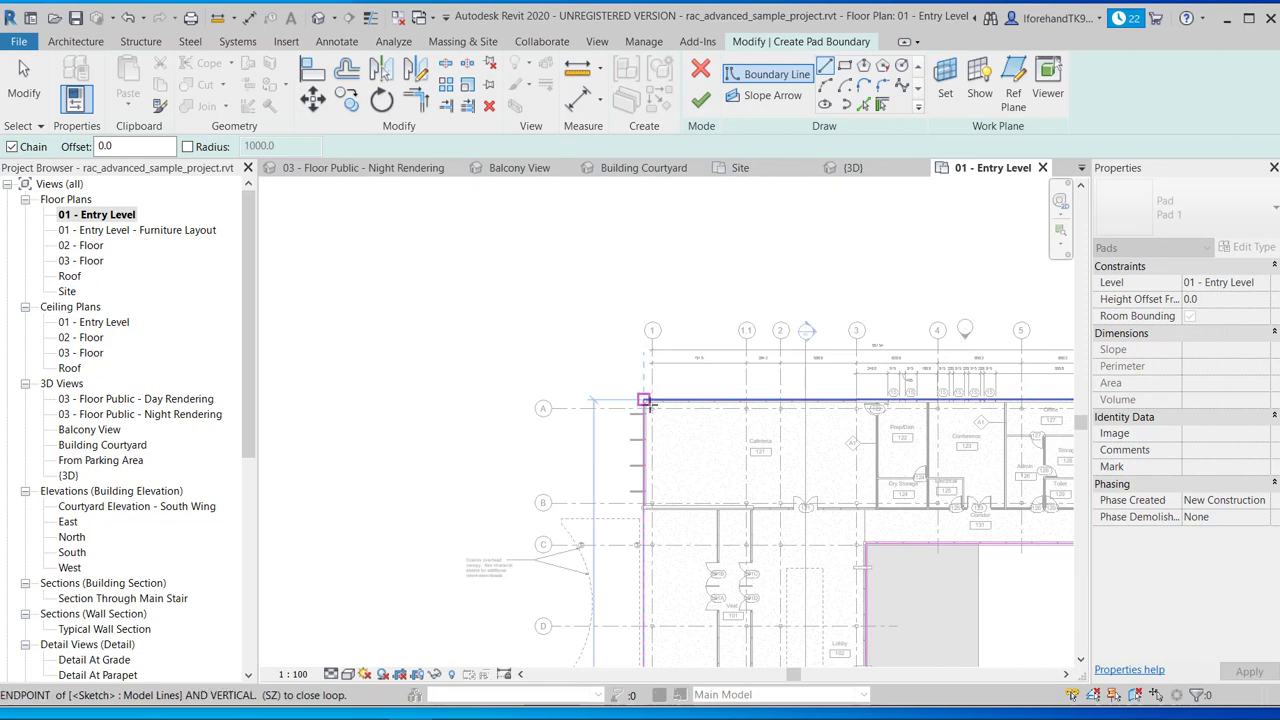
scroll(644, 394, up, 5)
scroll(642, 391, up, 1)
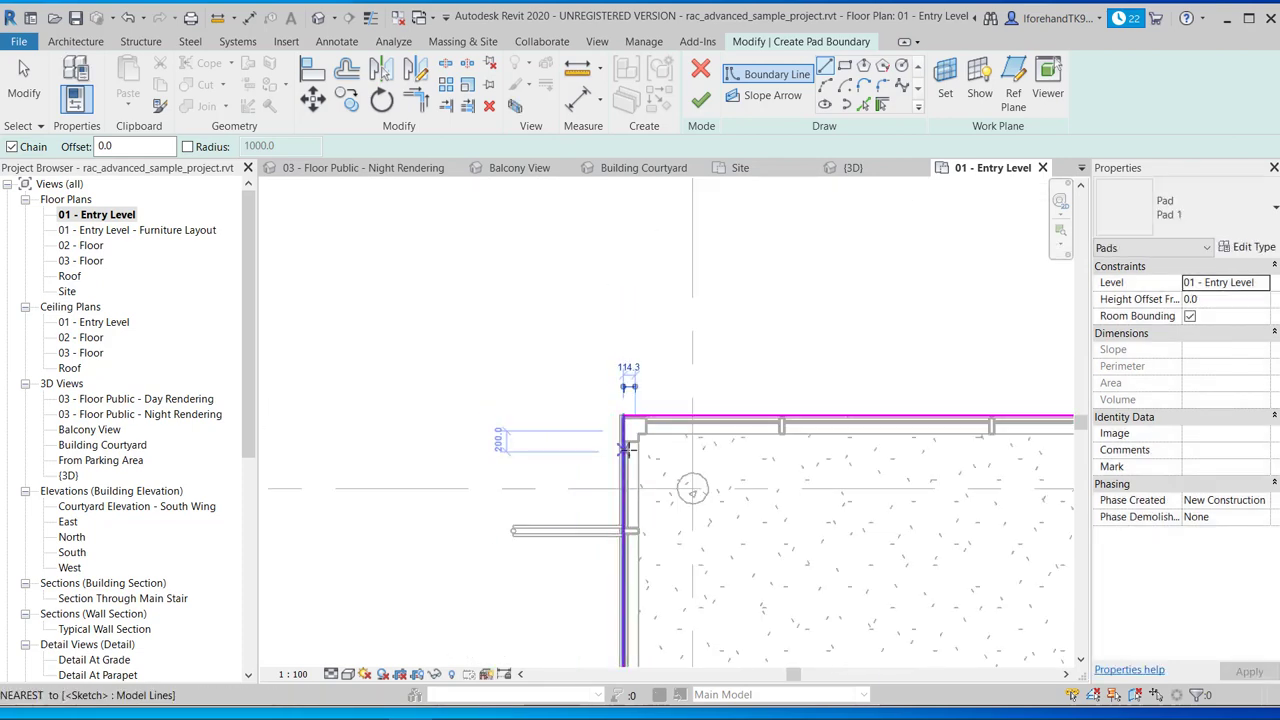
click(698, 96)
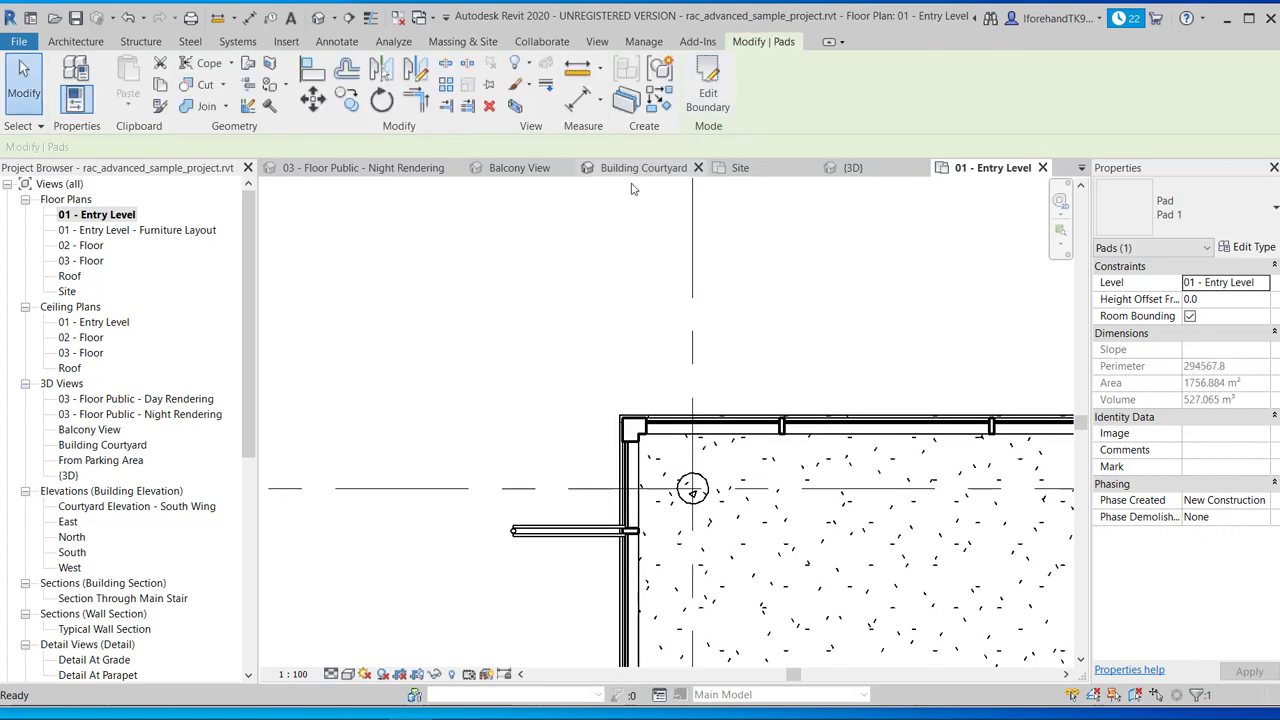
- Open the default 3D view and examine how the building and its pad meet the terrain, including from below
click(322, 20)
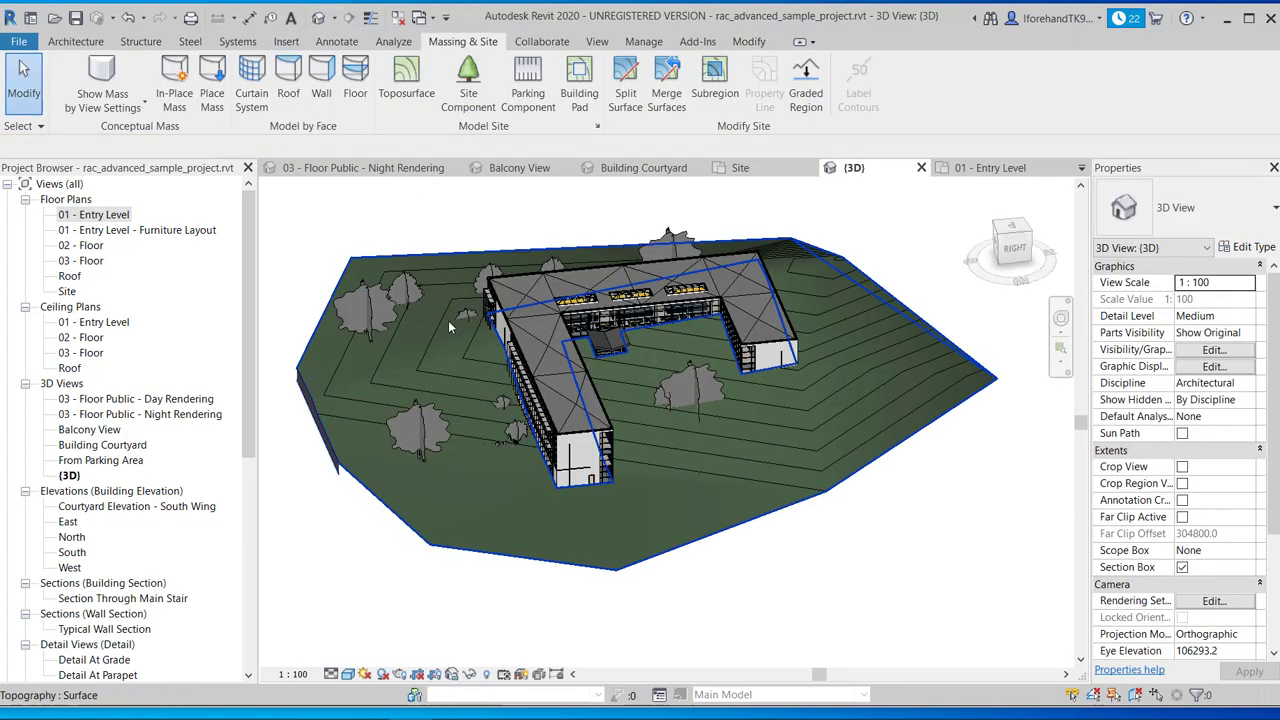
scroll(705, 380, up, 6)
middle_drag(648, 380, 588, 512)
shift+middle_drag(619, 426, 692, 518)
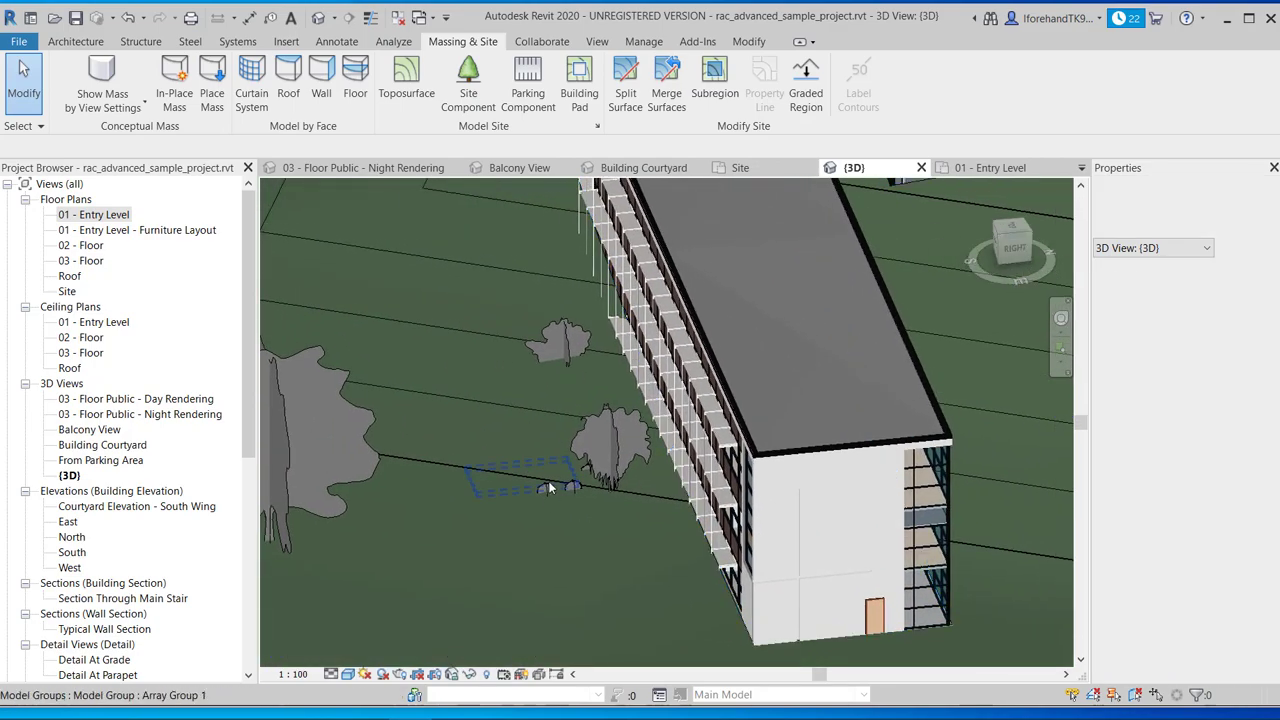
scroll(543, 476, down, 2)
shift+middle_drag(471, 483, 648, 334)
- Select the building pad from beneath the topography in the 3D view
click(659, 333)
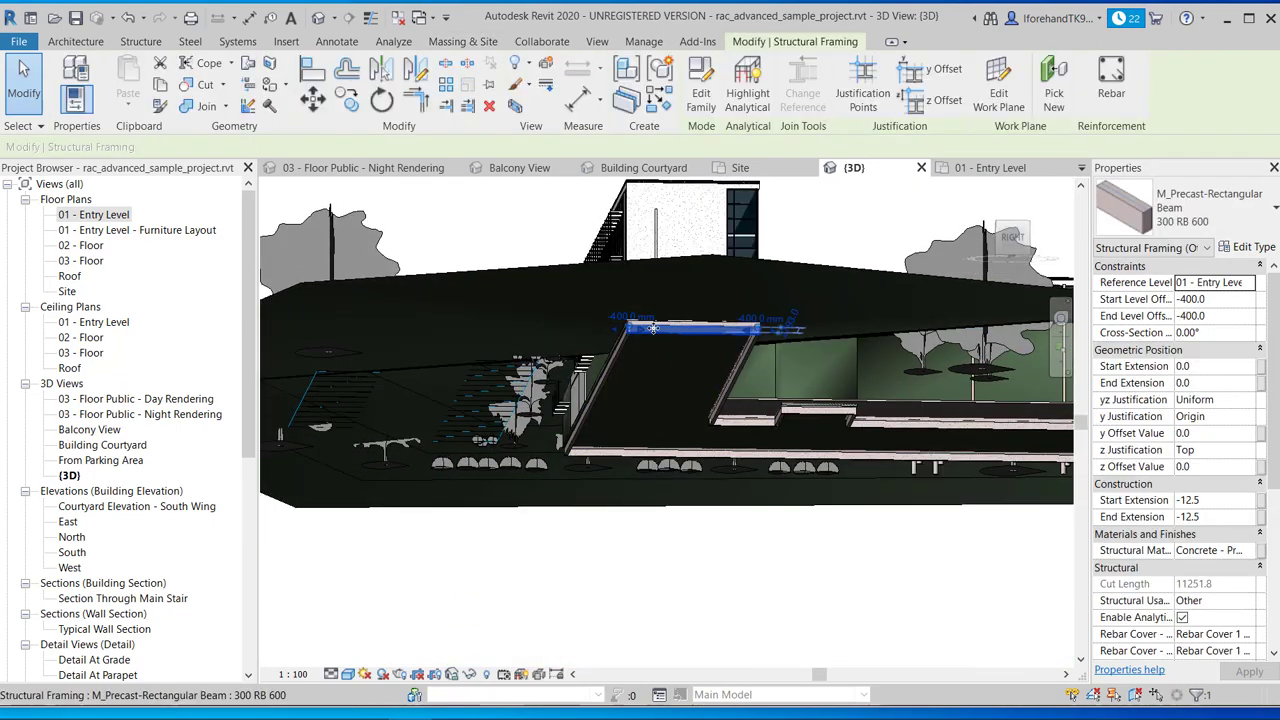
scroll(632, 322, up, 2)
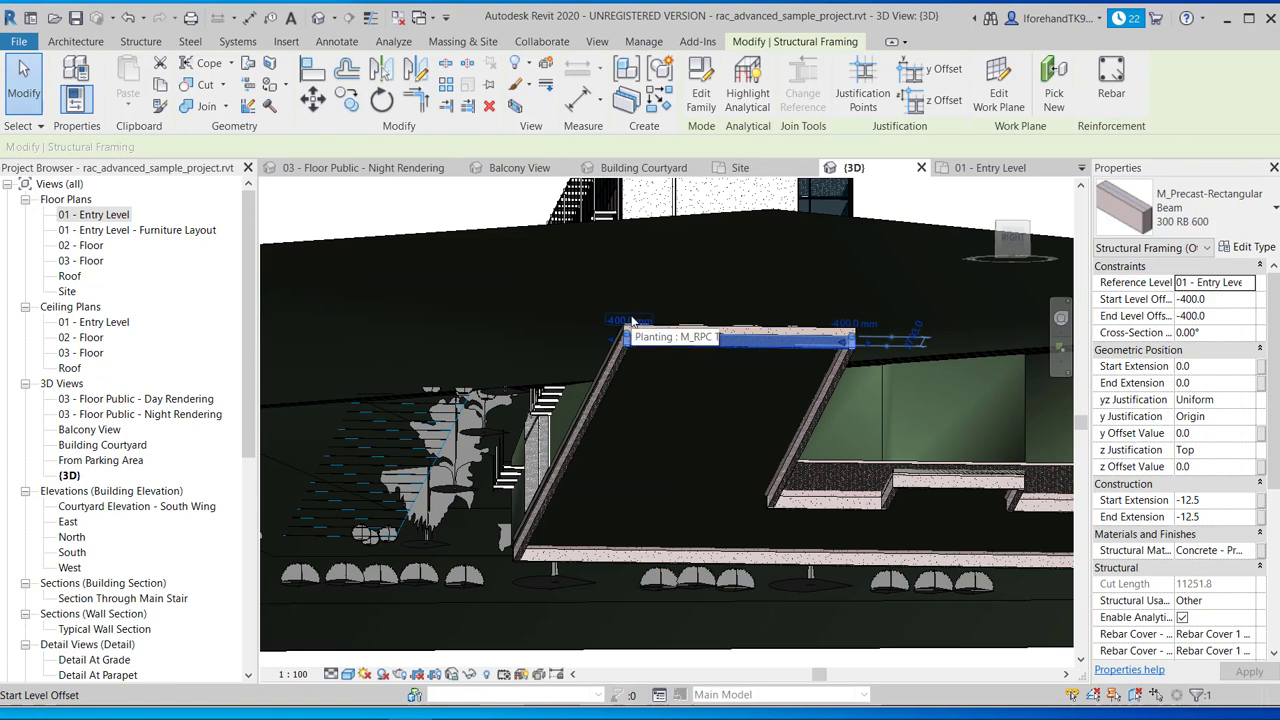
click(630, 322)
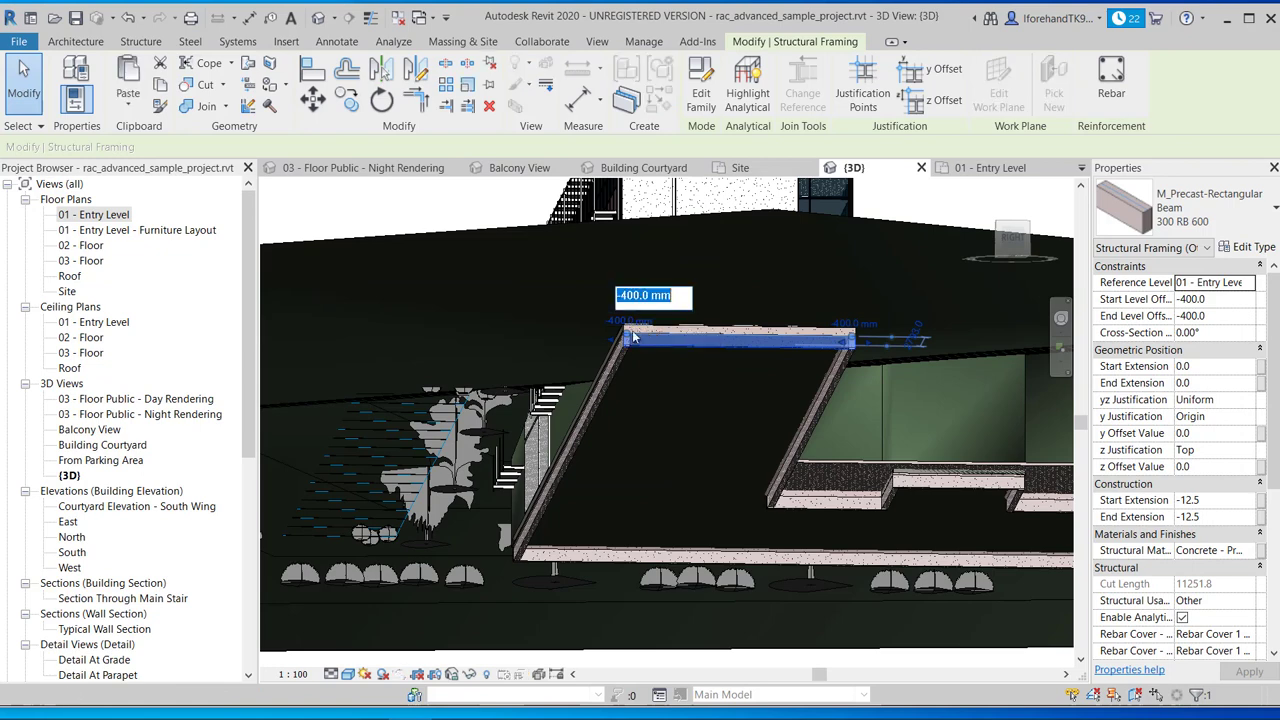
click(565, 442)
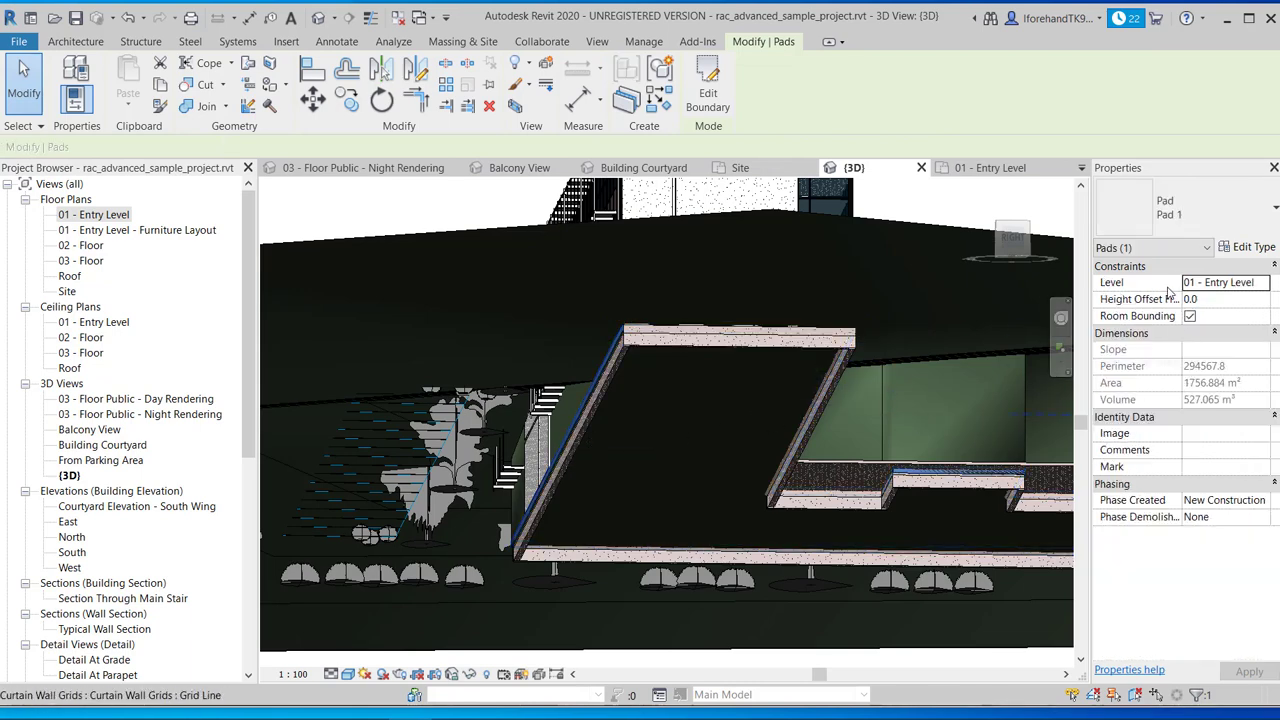
shift+middle_drag(690, 420, 534, 543)
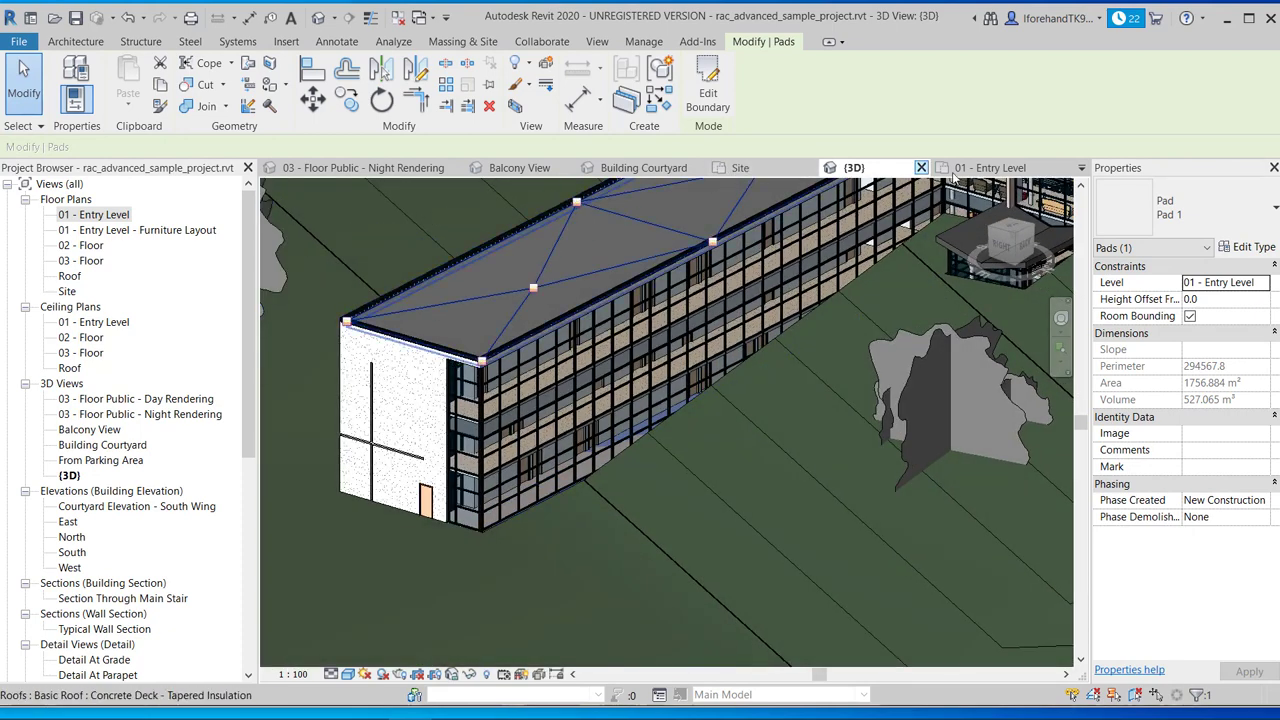
- Edit the pad's boundary in the Site plan, pulling the north edge's east endpoint northward into a slanted line about 37,962 mm long
click(740, 168)
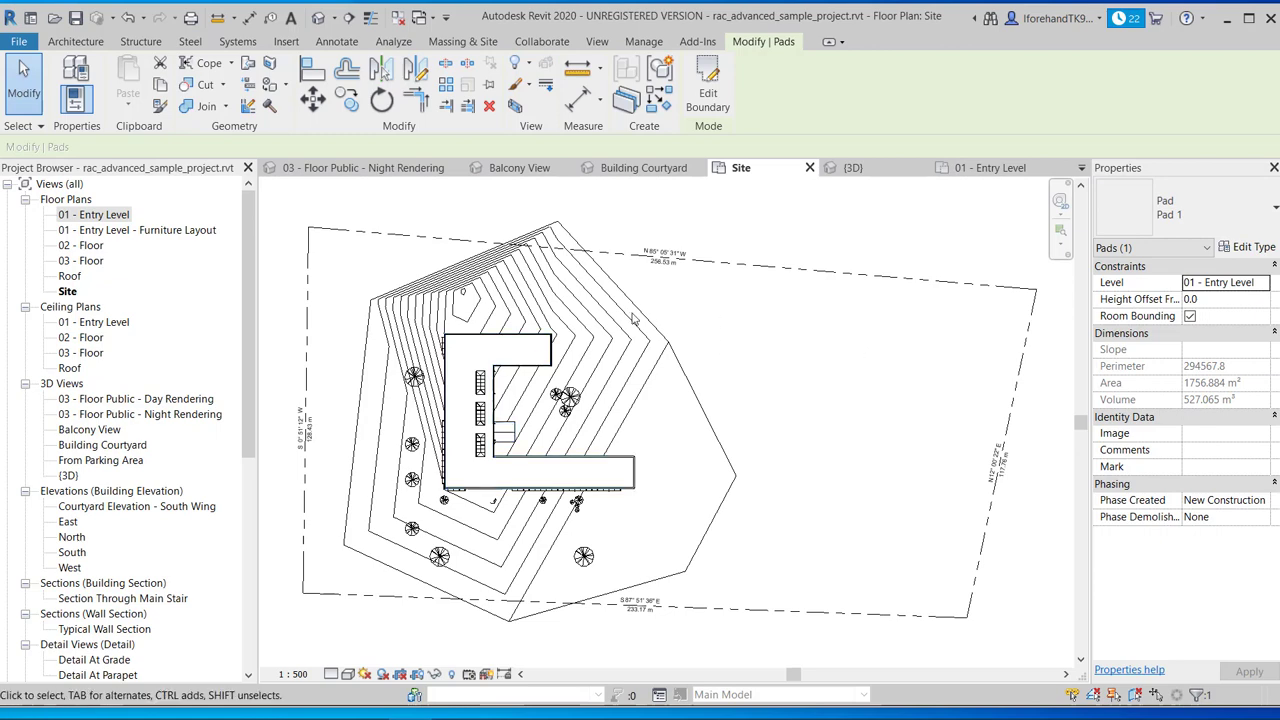
click(710, 90)
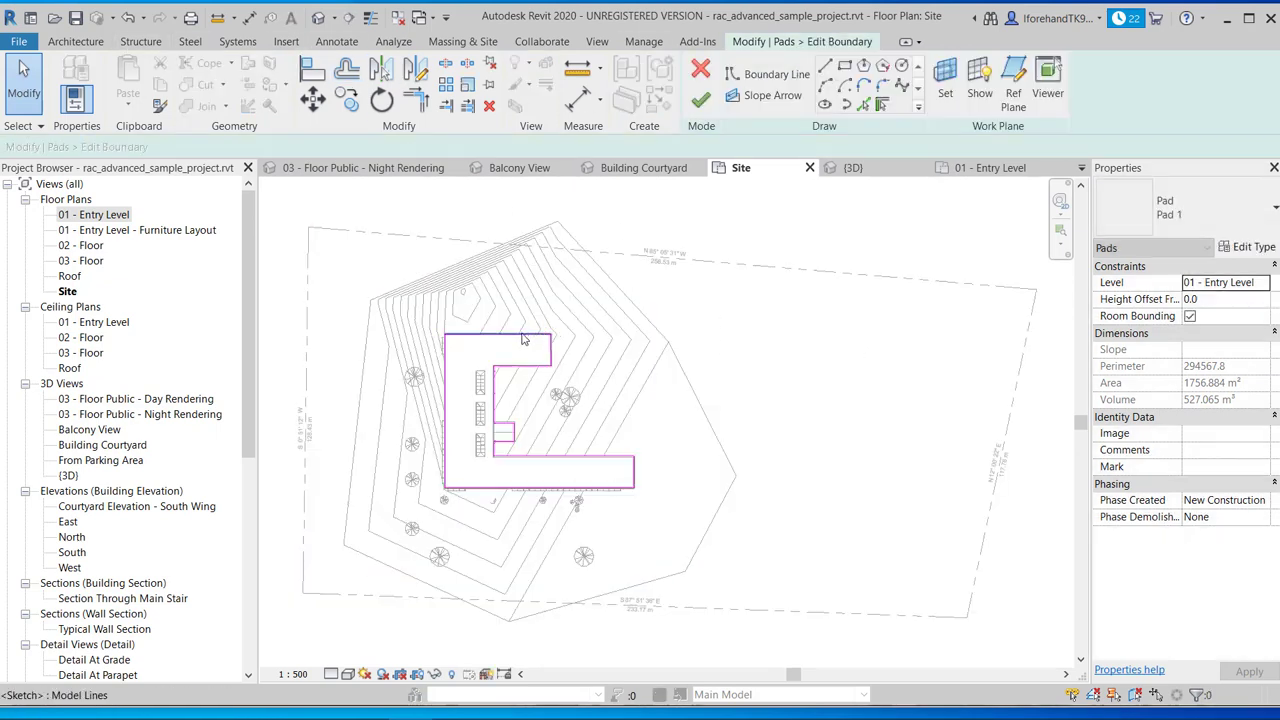
click(517, 334)
drag(549, 334, 549, 306)
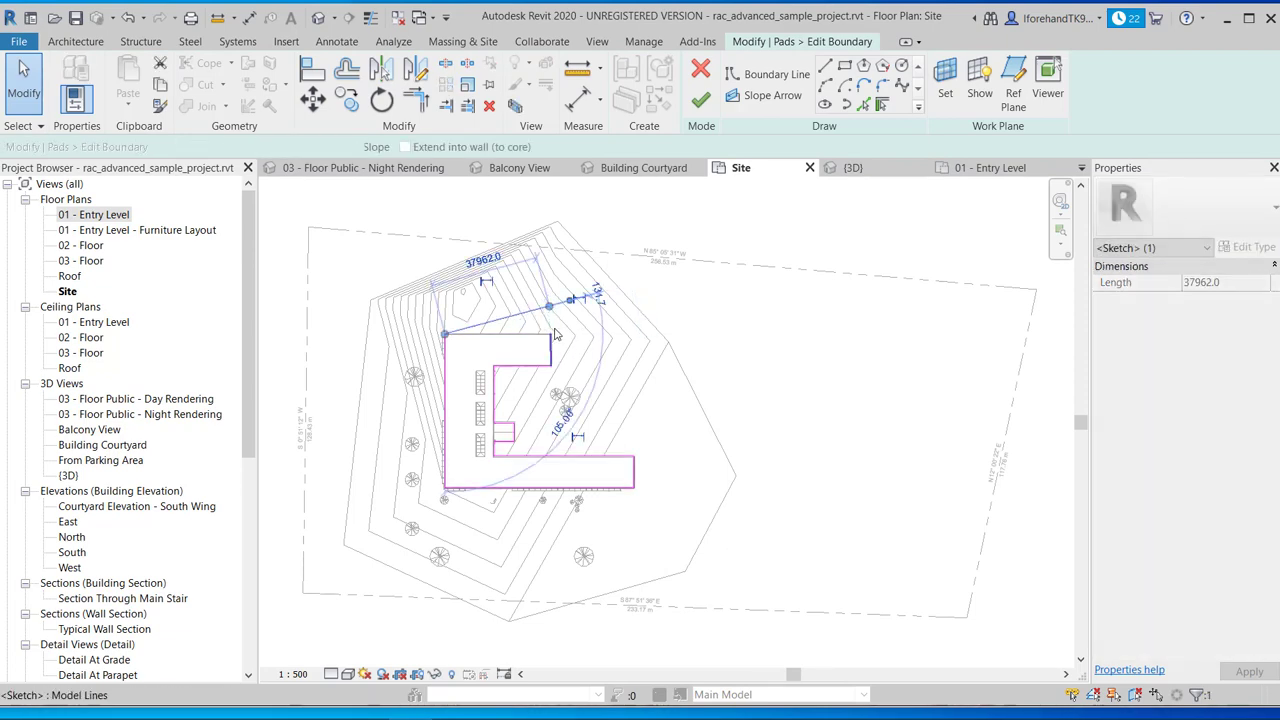
- Reconnect the moved endpoint to the north wing's northeast corner with boundary lines about 10,000 mm and 292 mm long, and finish the edit
scroll(557, 335, up, 5)
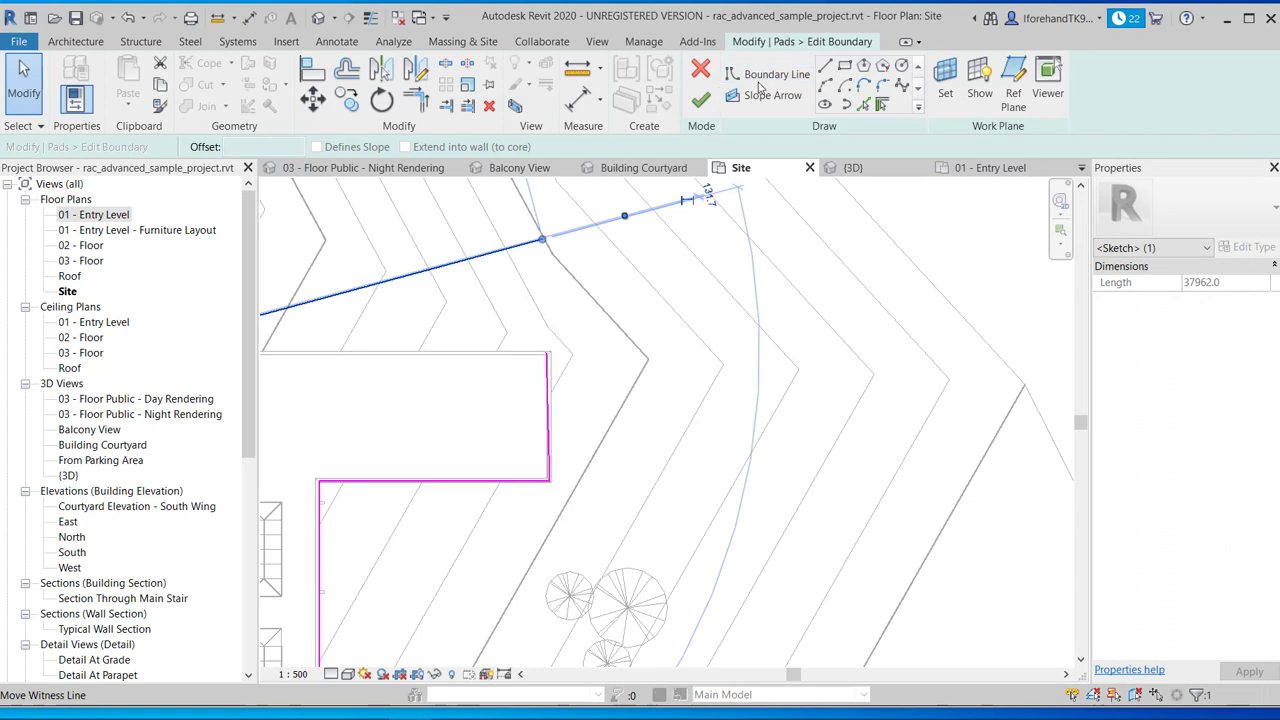
click(824, 68)
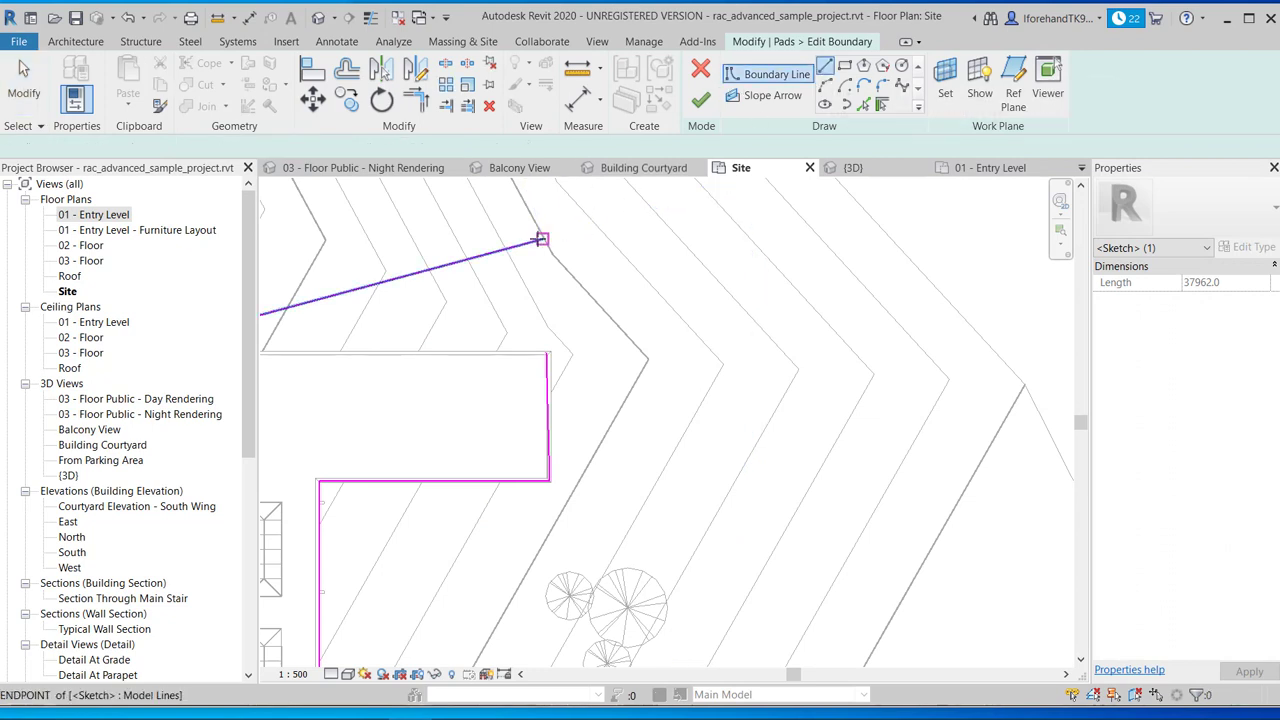
click(541, 241)
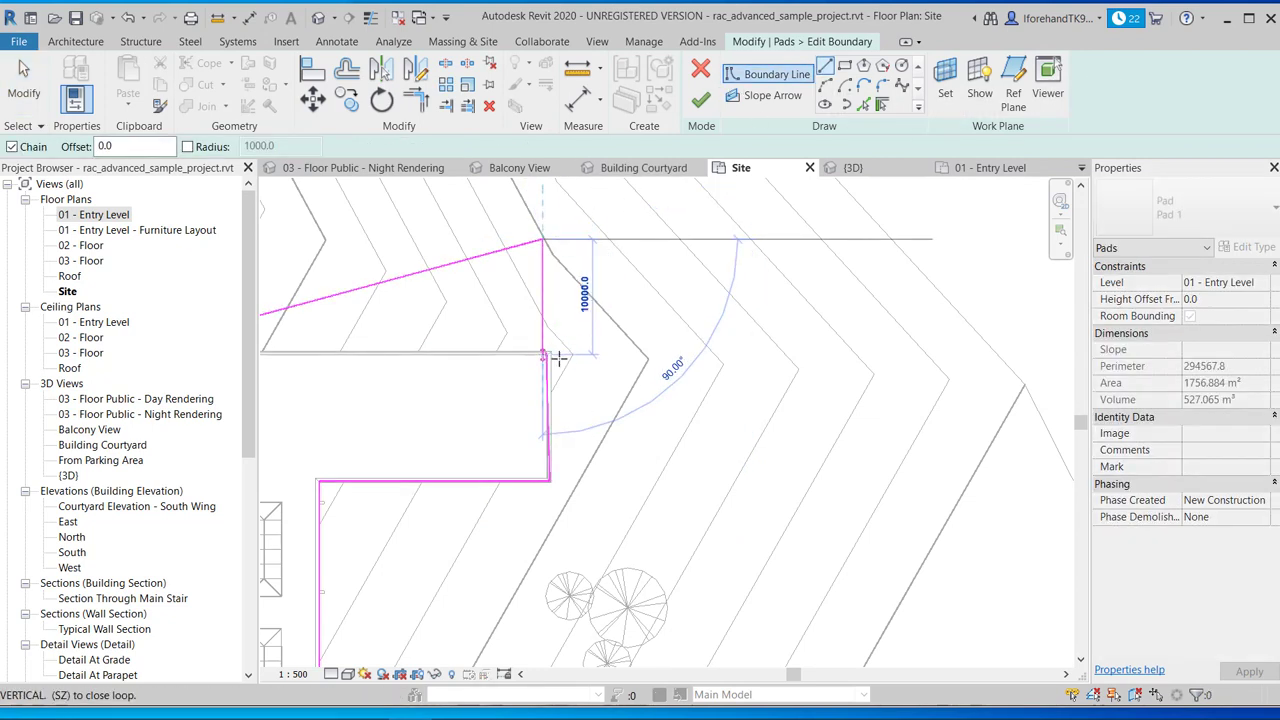
scroll(550, 355, up, 4)
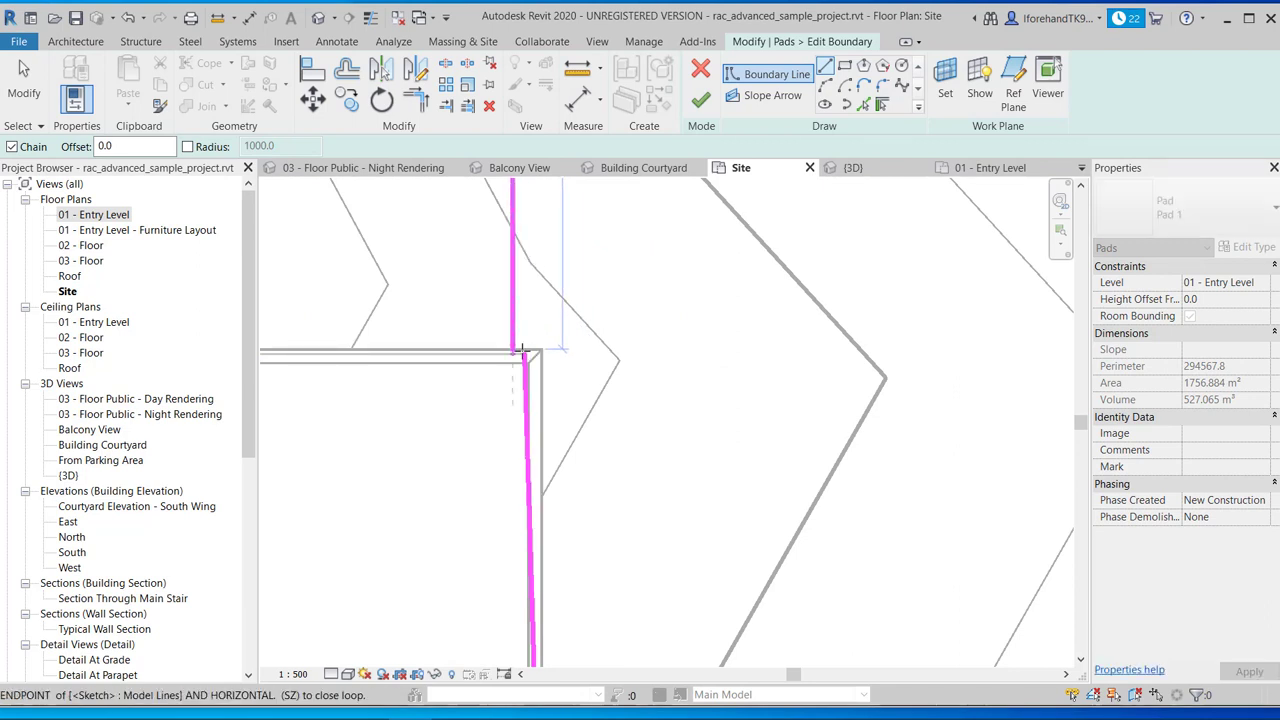
click(521, 351)
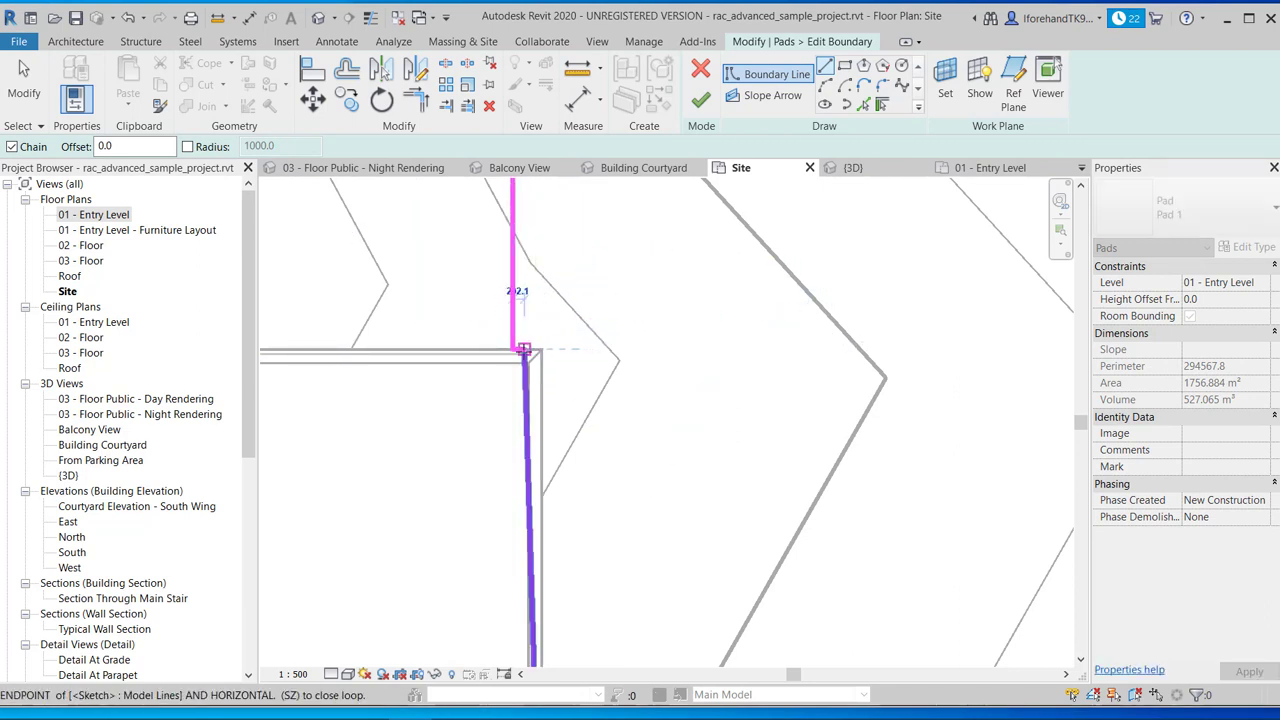
click(700, 98)
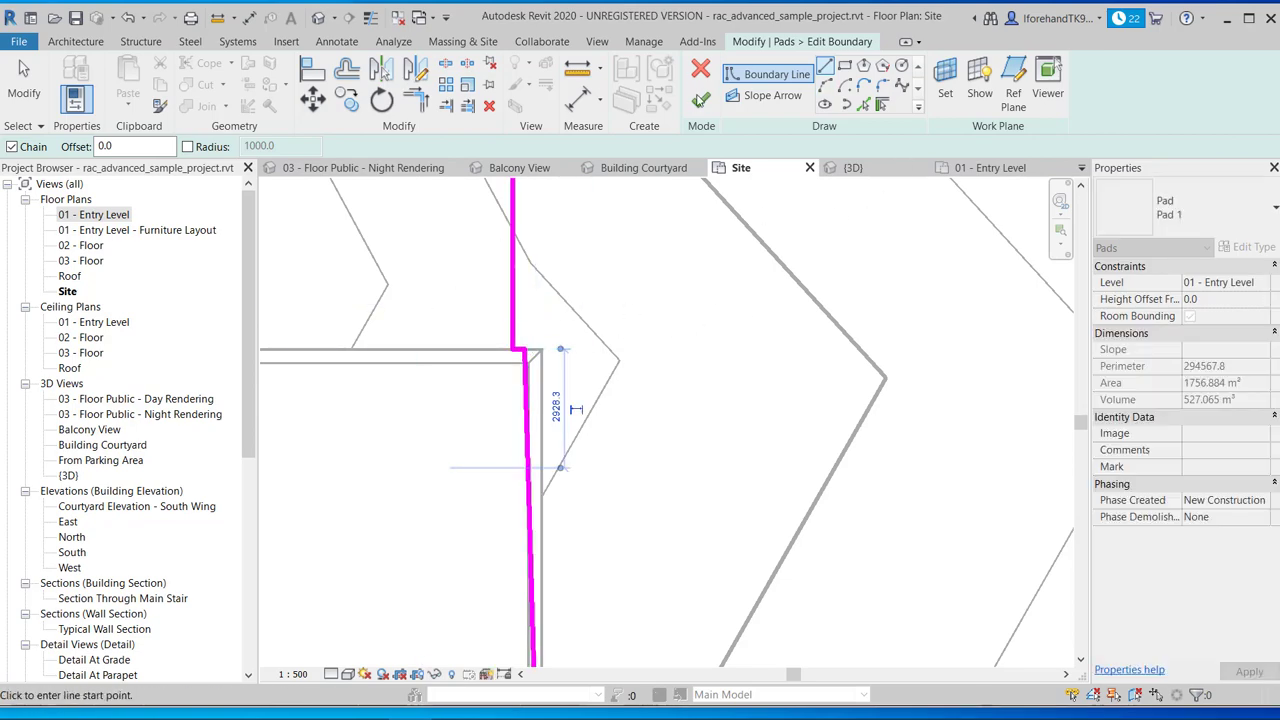
- Examine how the reshaped building pad meets the terrain and the building across the whole site in the default 3D view
scroll(663, 320, down, 4)
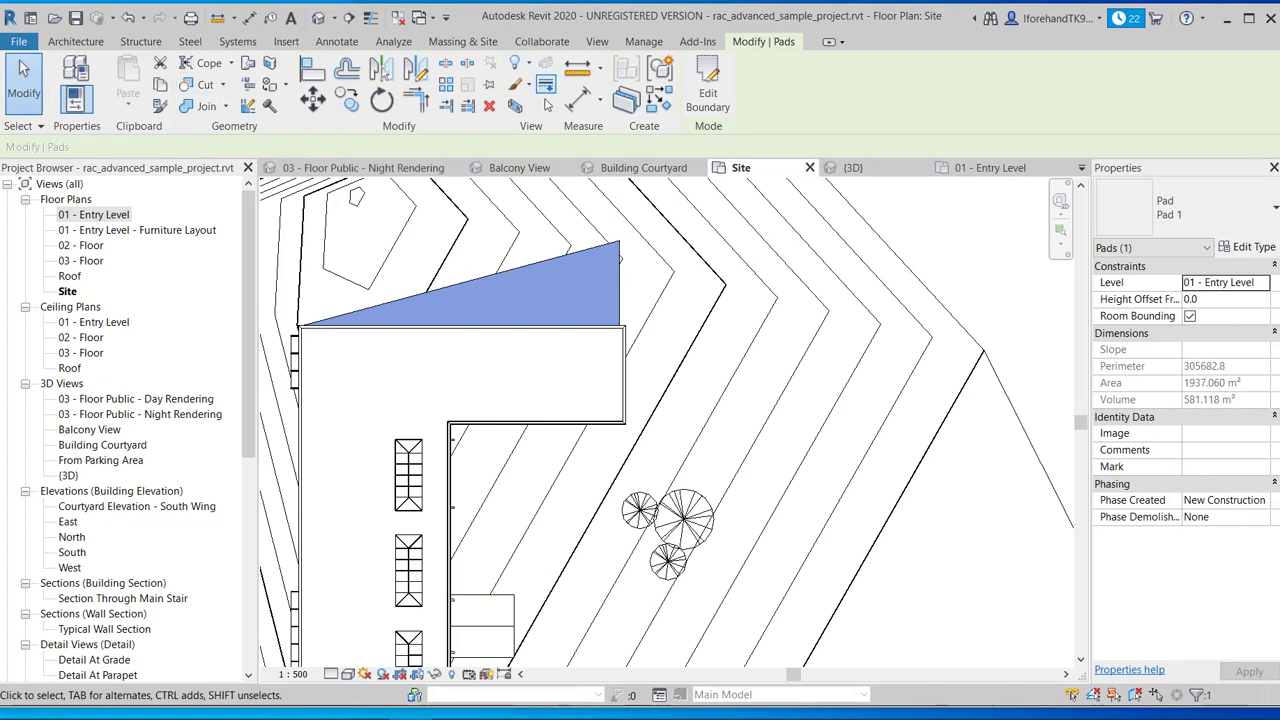
click(866, 170)
scroll(677, 409, down, 3)
middle_drag(698, 443, 790, 410)
click(785, 404)
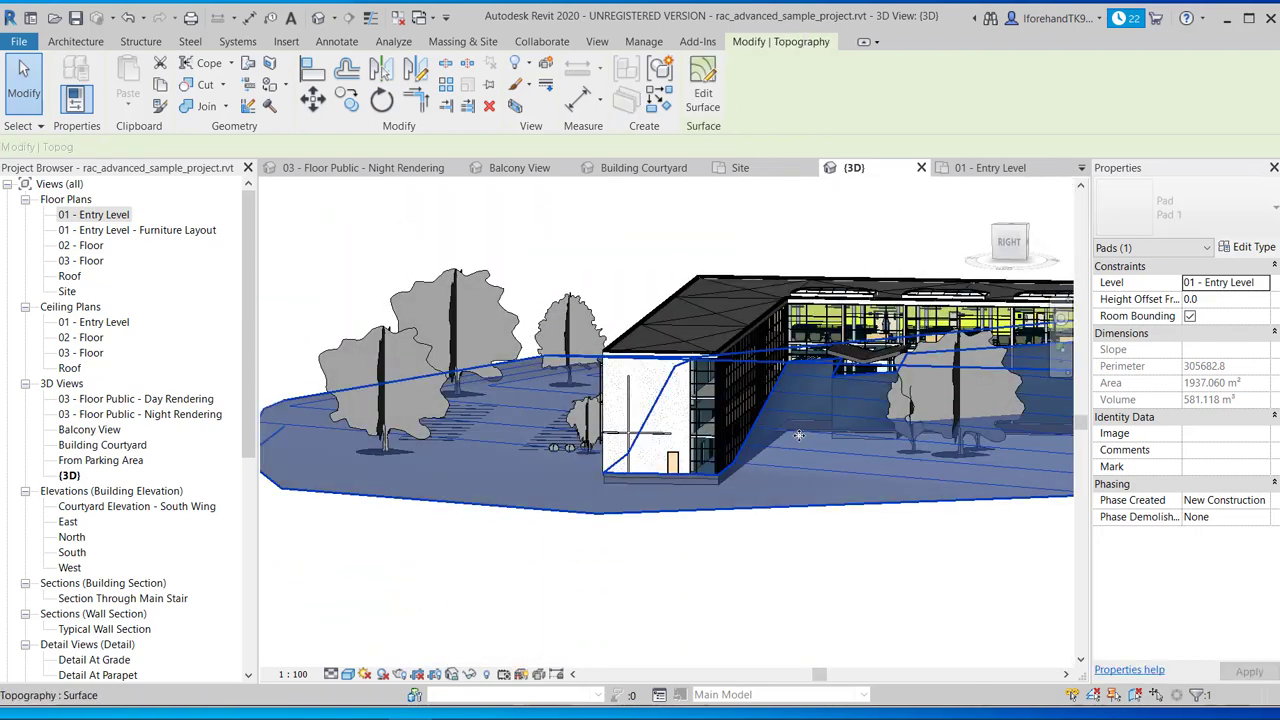
click(778, 540)
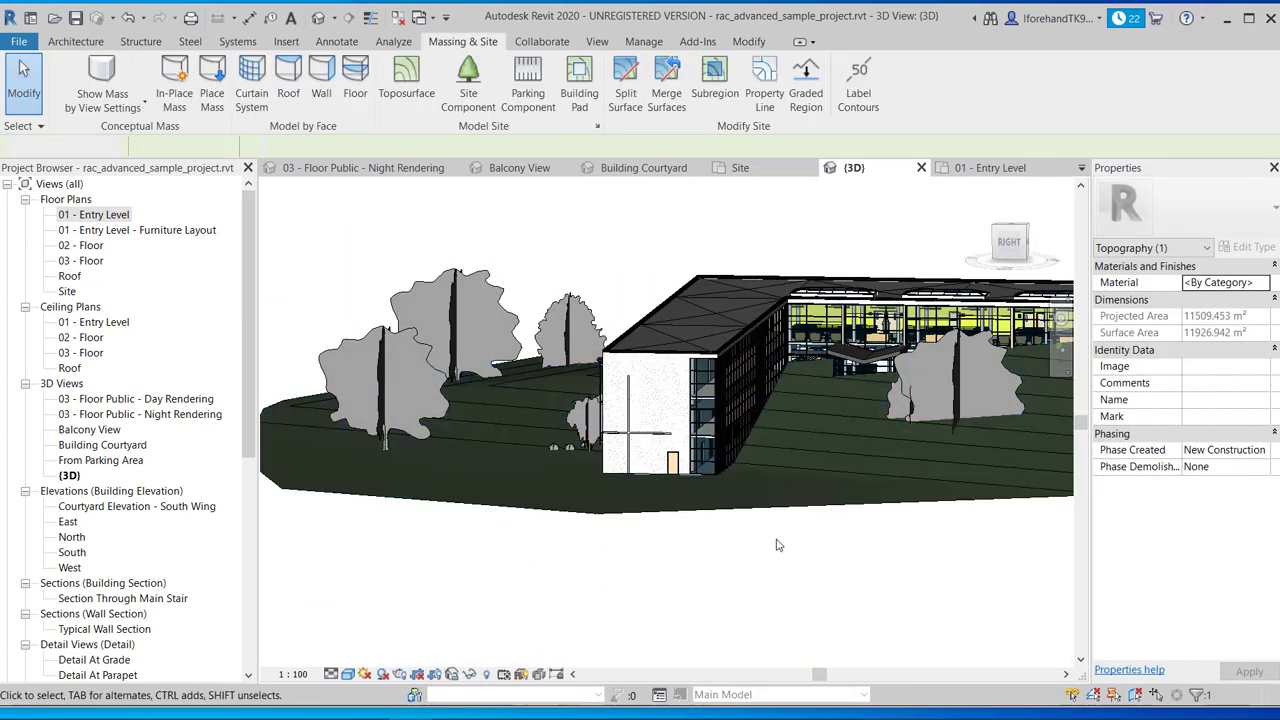
middle_drag(771, 468, 918, 288)
scroll(1028, 424, down, 3)
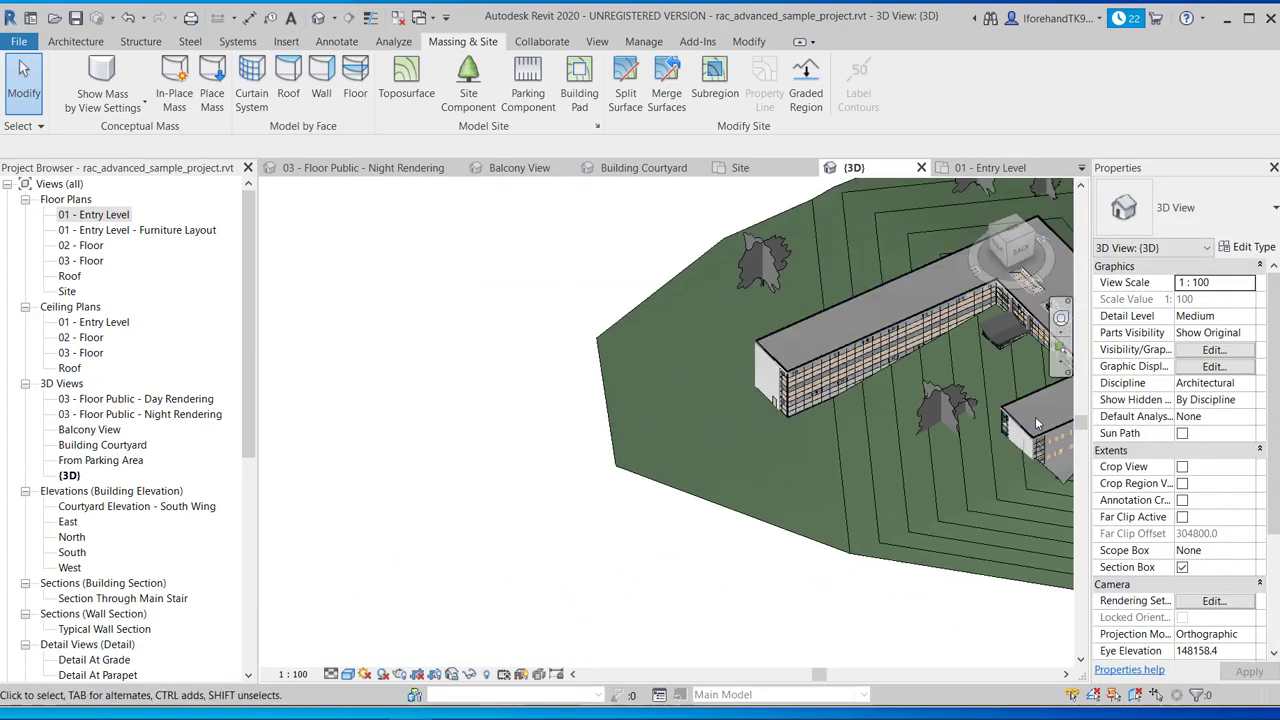
middle_drag(1024, 407, 817, 402)
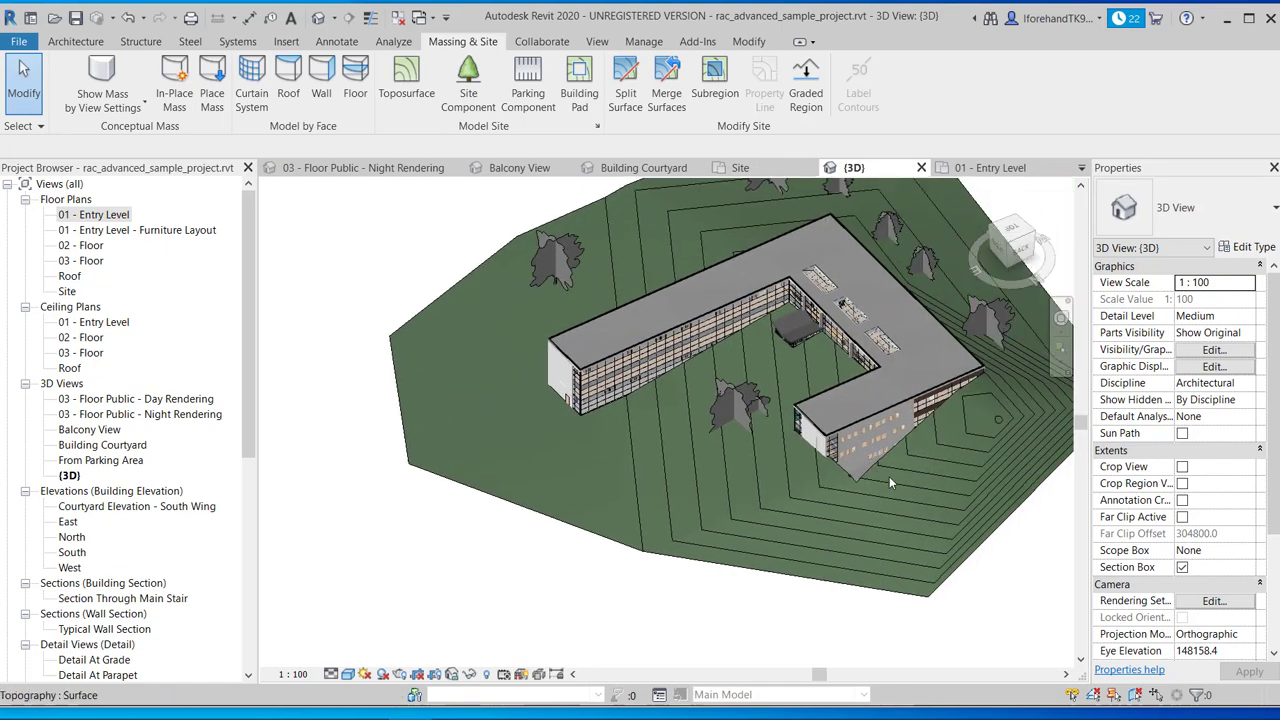
- Examine the pad's slanted extension beside the north wing up close from several angles in the 3D view
scroll(886, 476, up, 4)
middle_drag(863, 480, 953, 523)
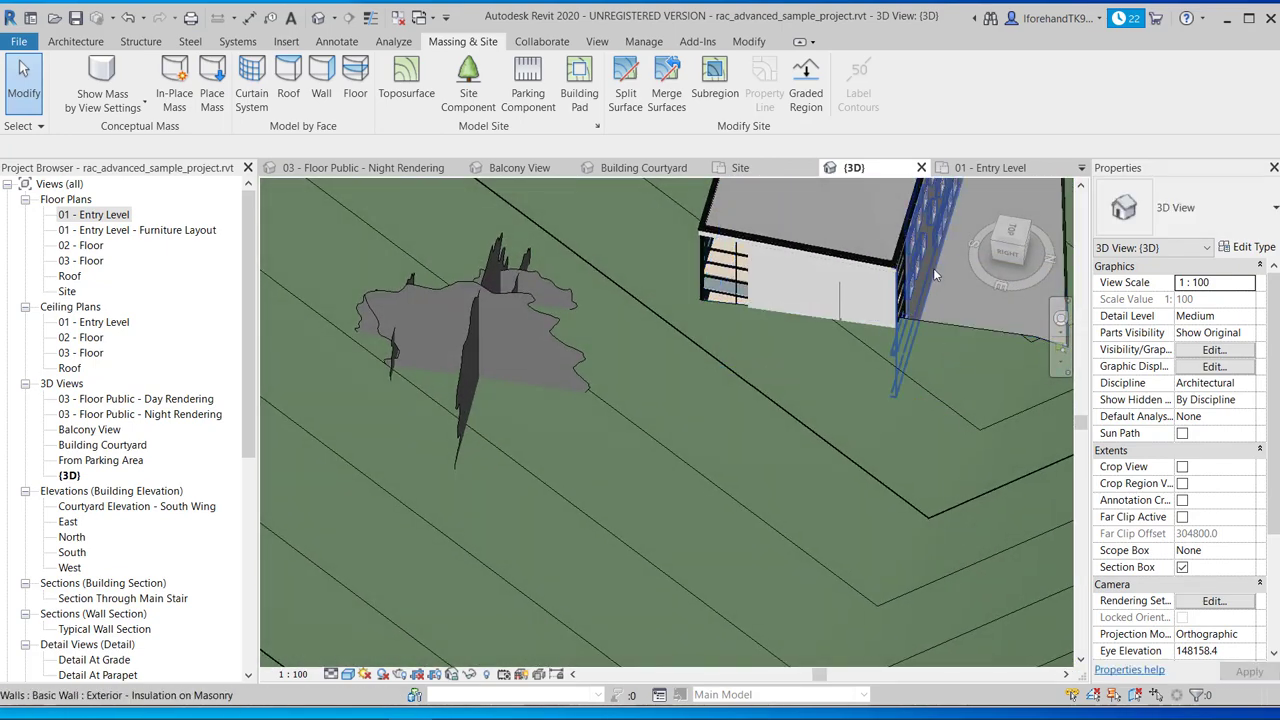
shift+middle_drag(933, 268, 710, 508)
scroll(600, 501, up, 3)
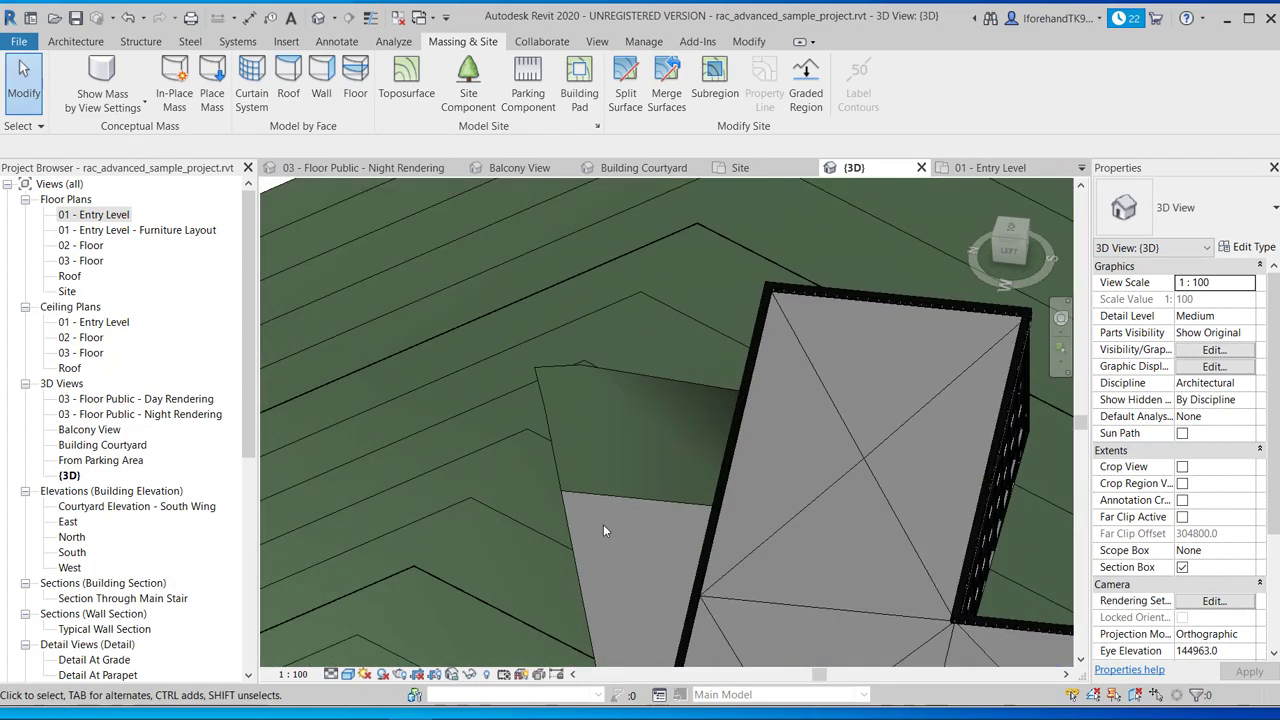
shift+middle_drag(603, 531, 530, 494)
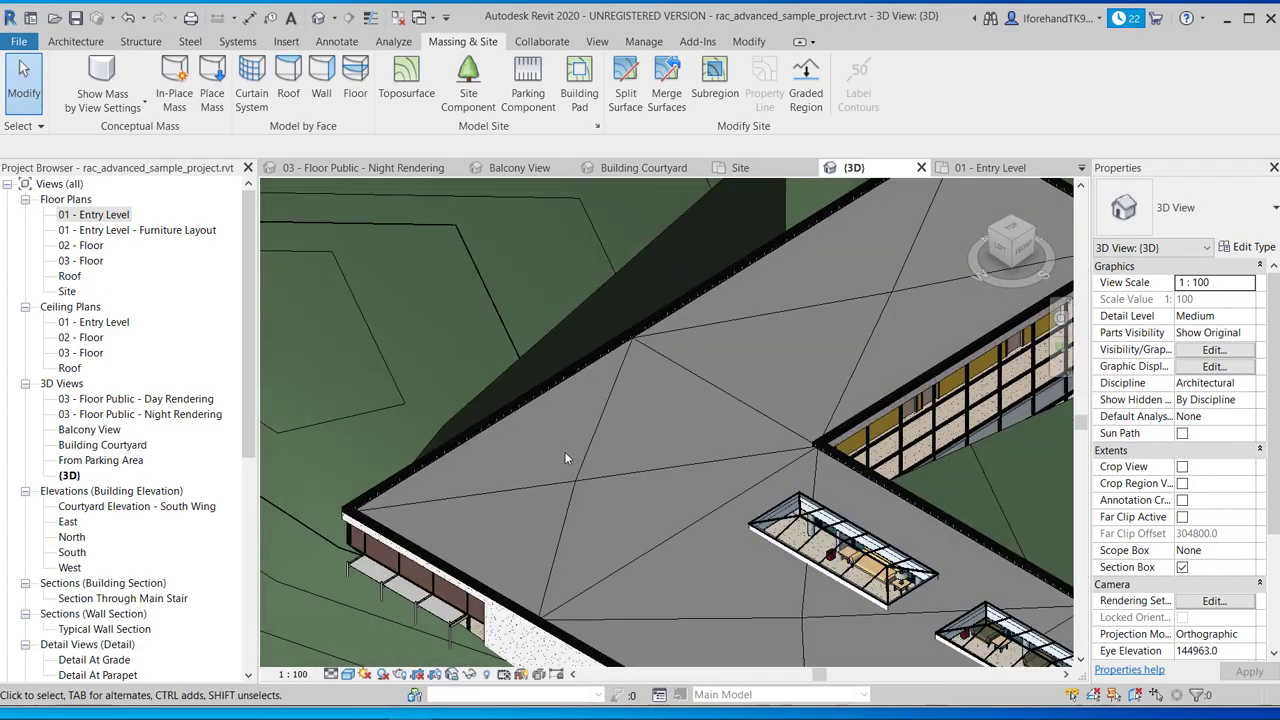
- Delete the toposurface around the building in the 3D view
scroll(565, 450, down, 5)
shift+middle_drag(565, 439, 512, 417)
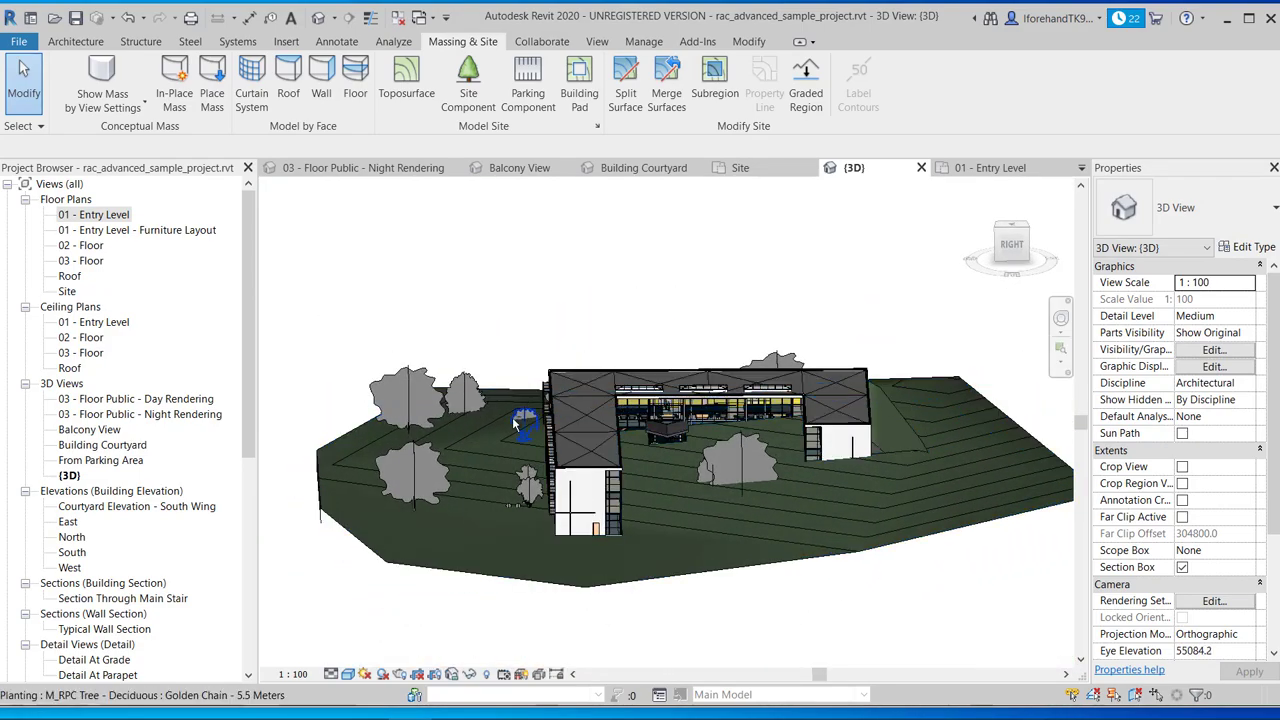
click(891, 496)
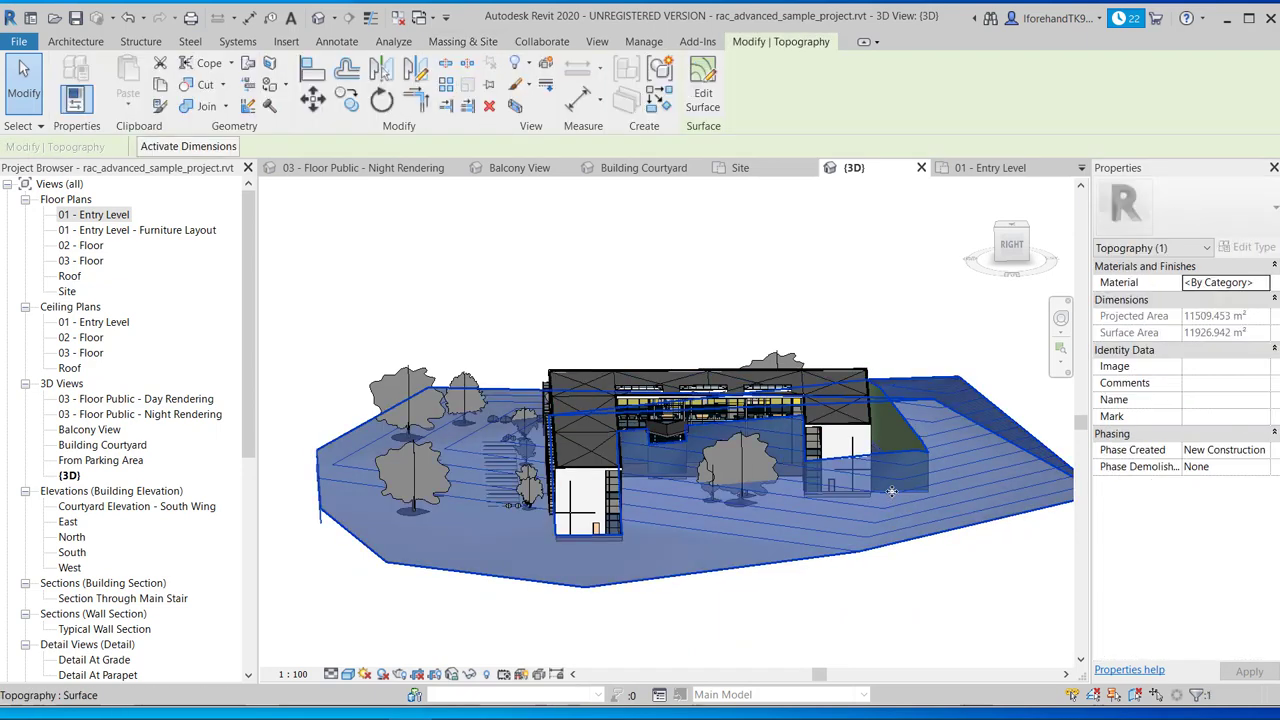
key(Delete)
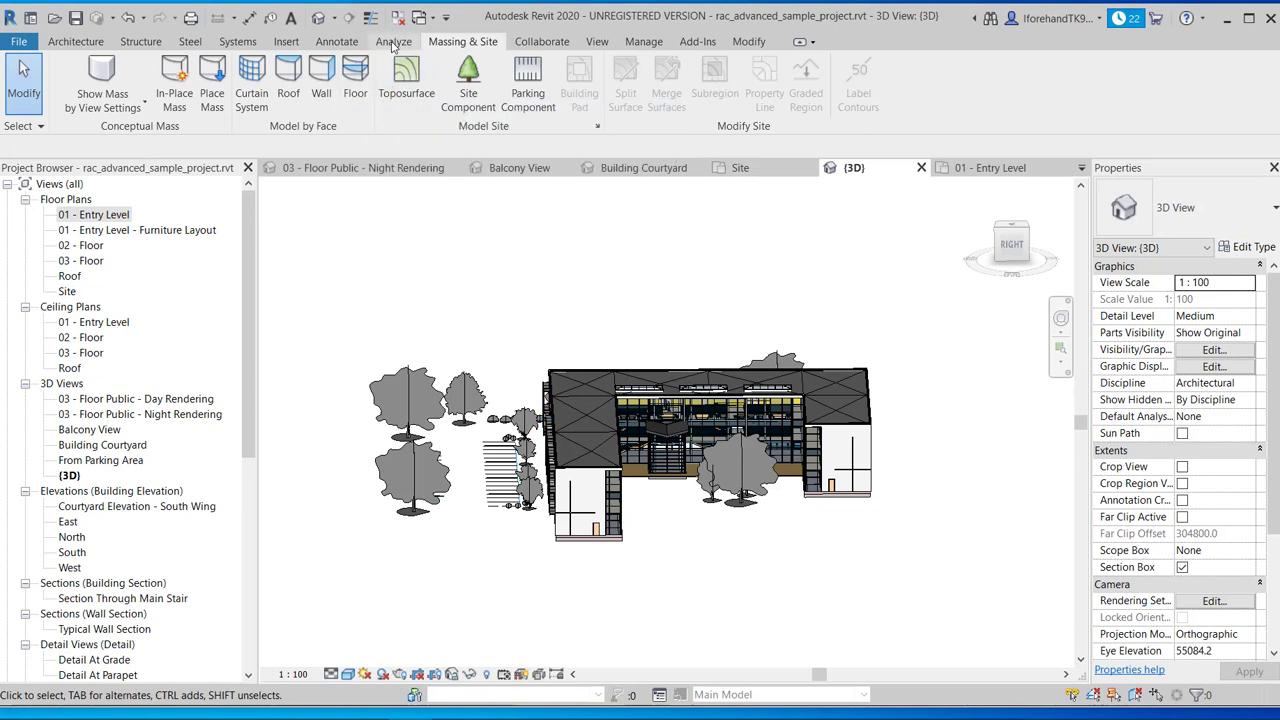
click(287, 42)
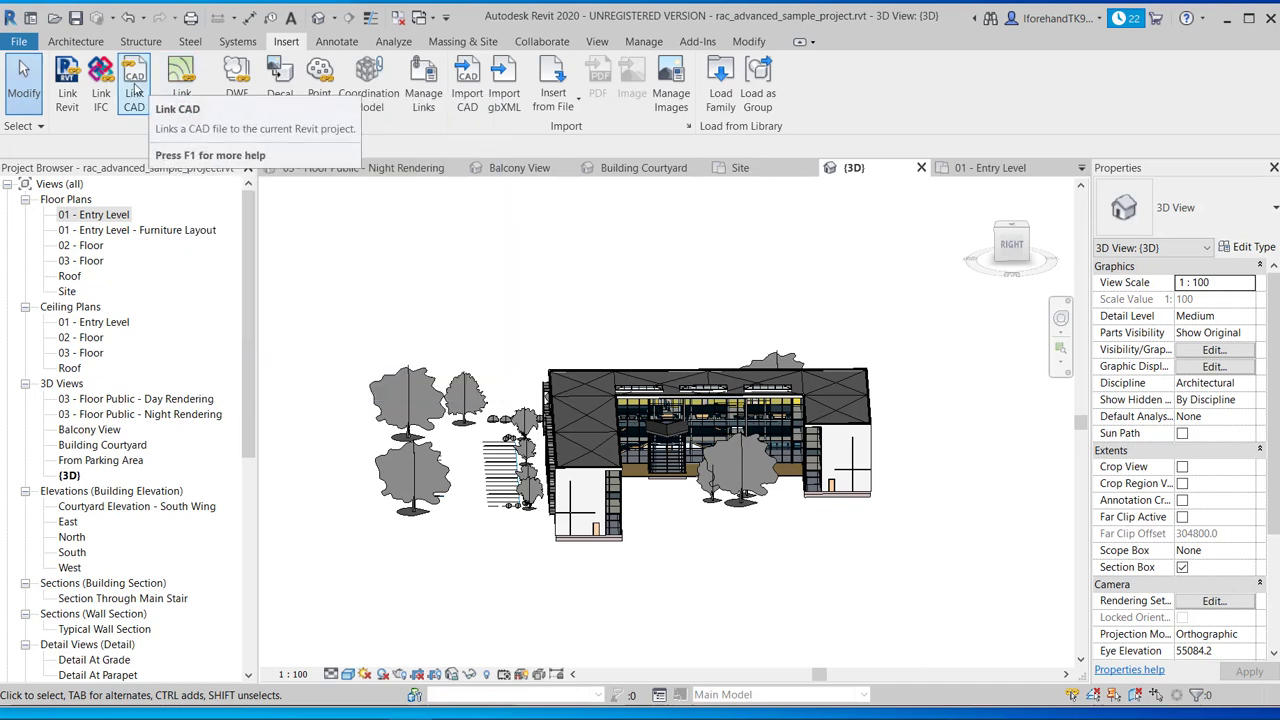
click(136, 92)
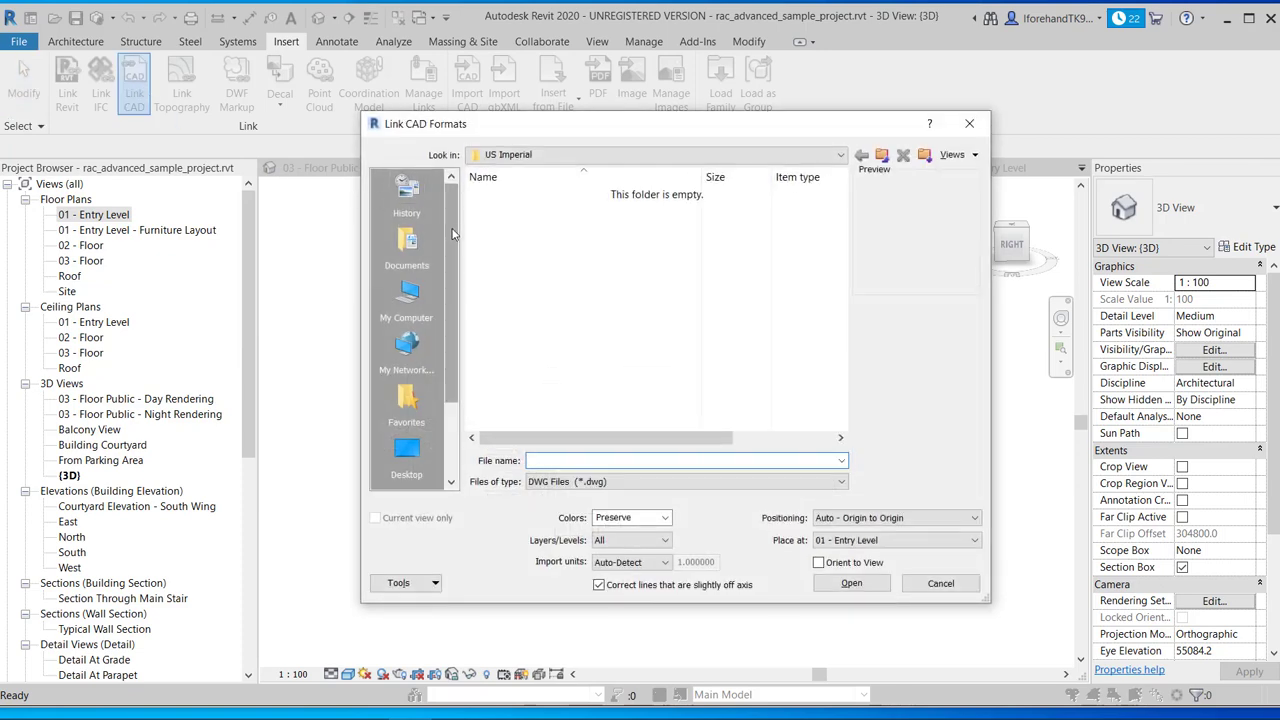
click(535, 155)
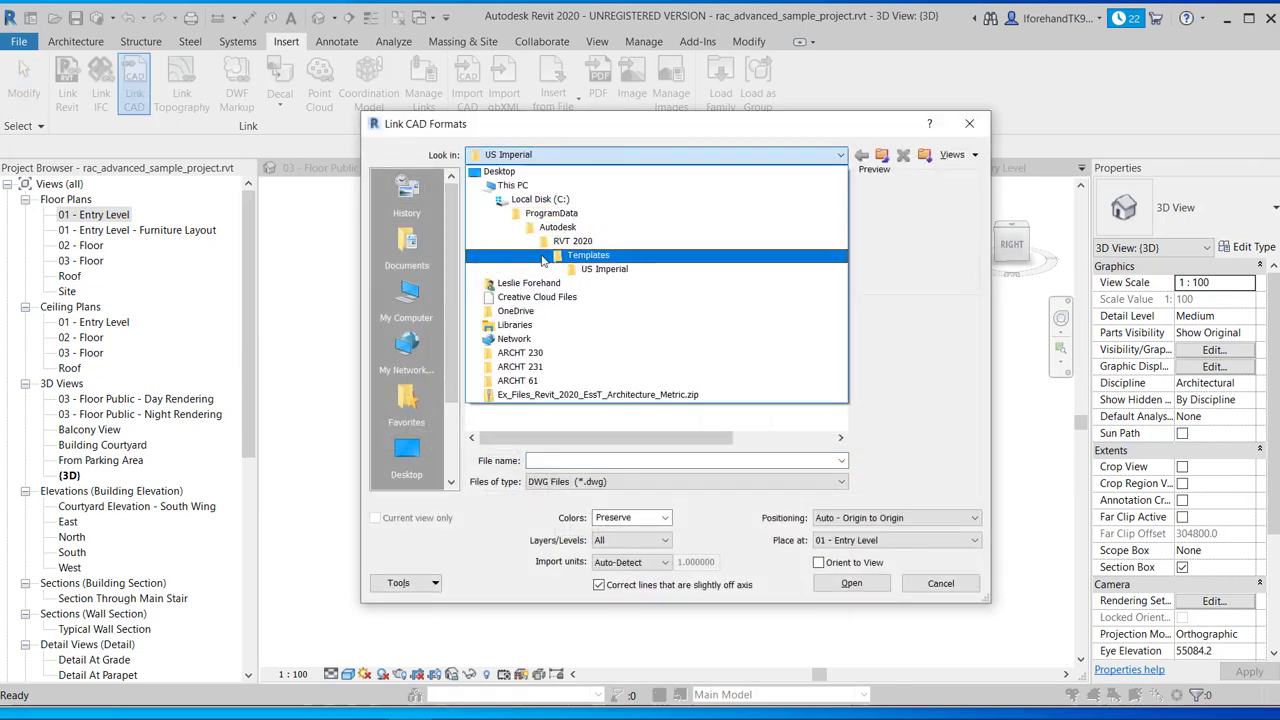
click(531, 369)
double_click(519, 209)
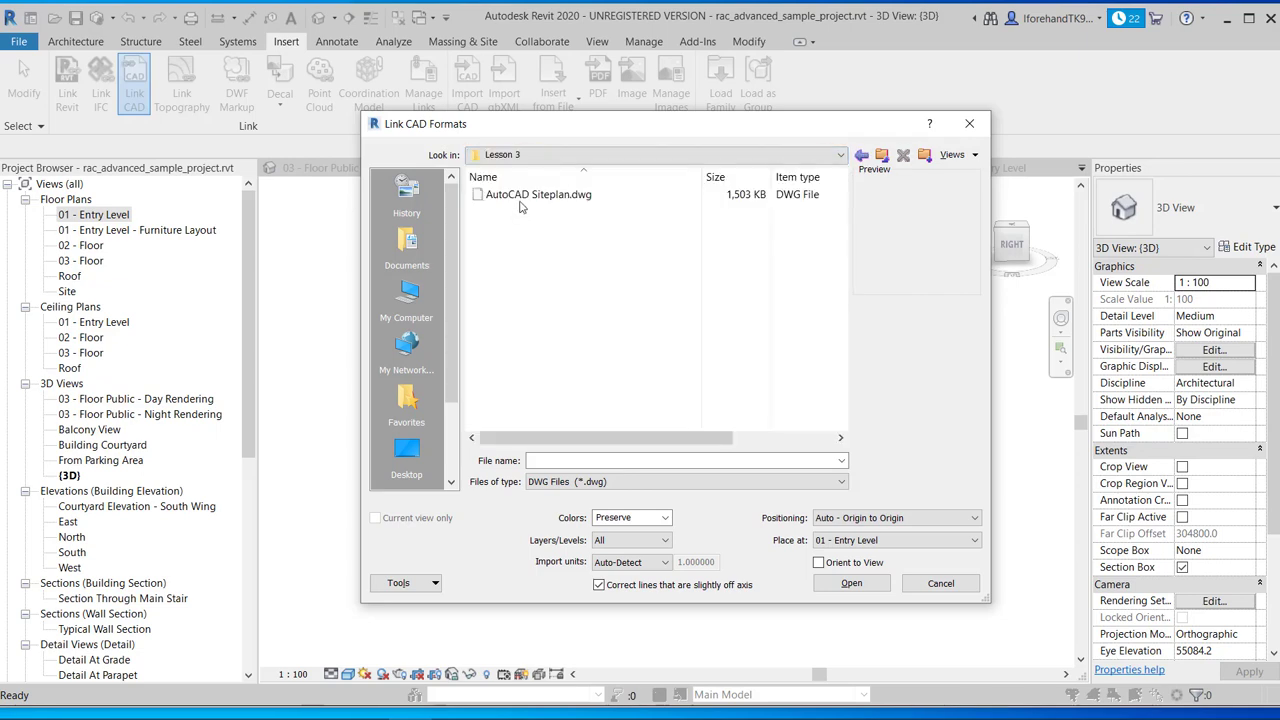
click(519, 199)
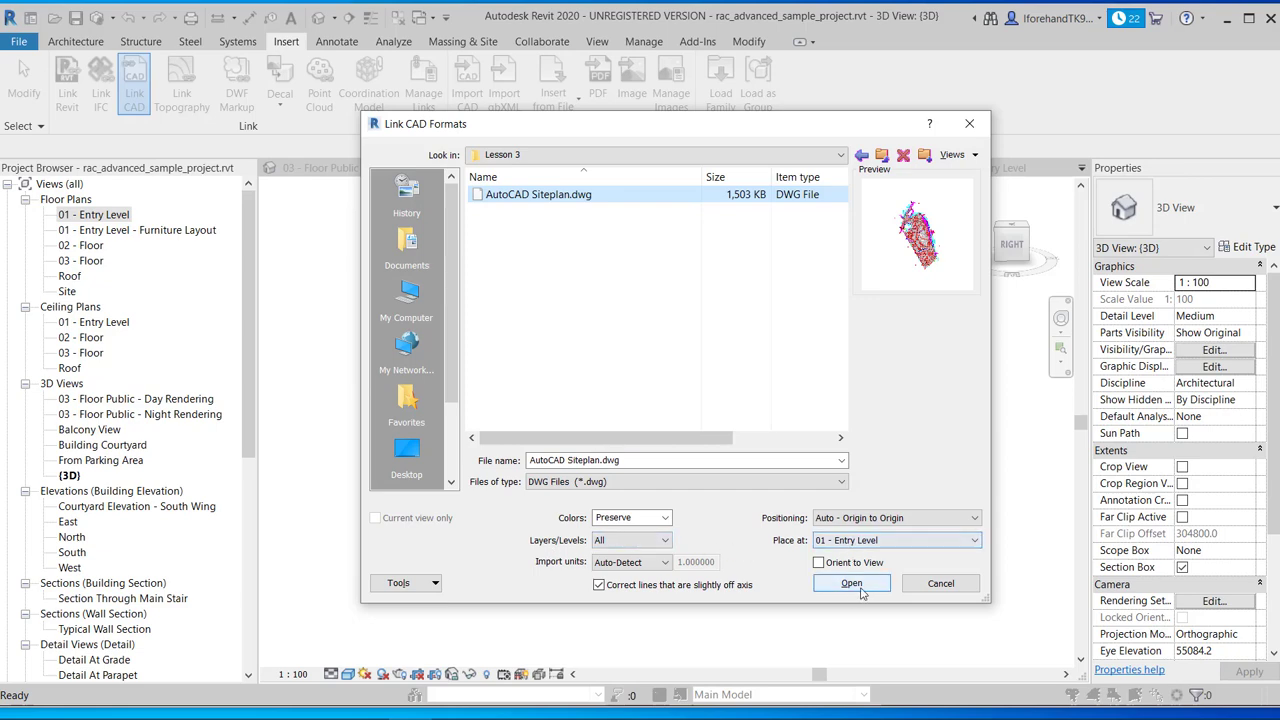
click(925, 585)
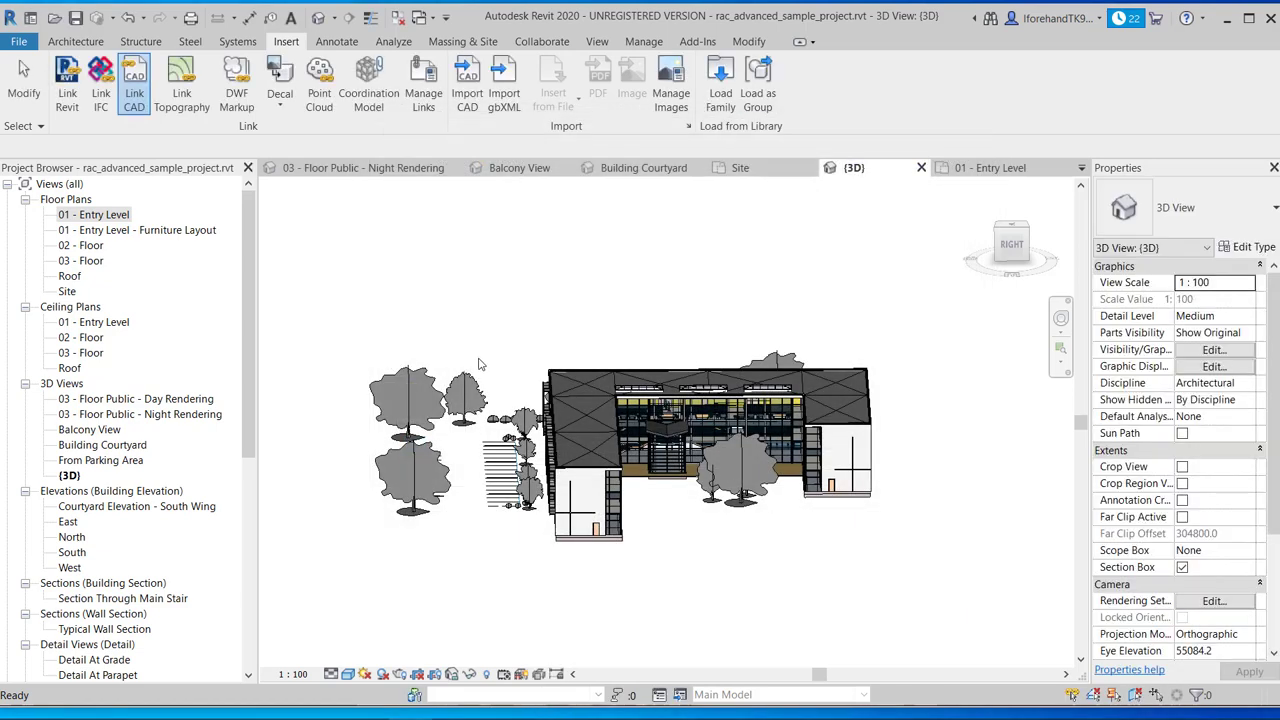
- Link AutoCAD Siteplan.dwg from the Desktop's ARCHT 231 > Lesson 3 folder into the Site floor plan, positioned Auto - Origin to Origin at 01 - Entry Level
double_click(66, 291)
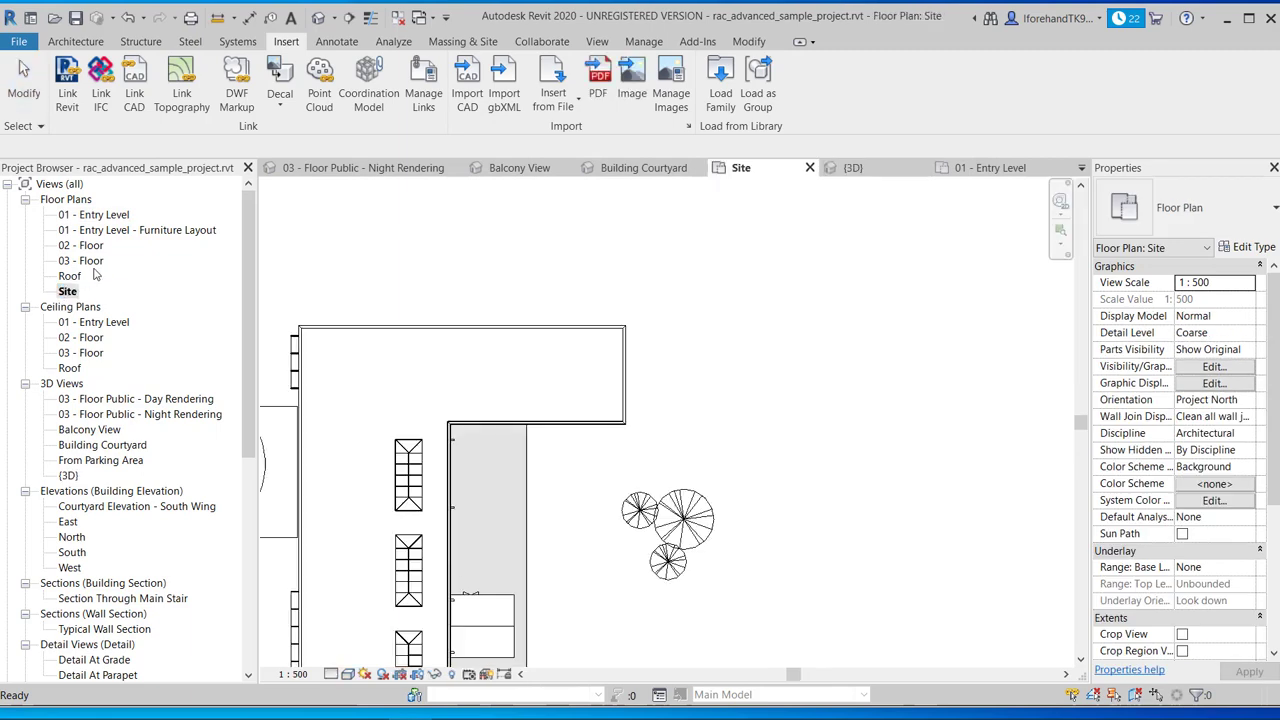
click(136, 87)
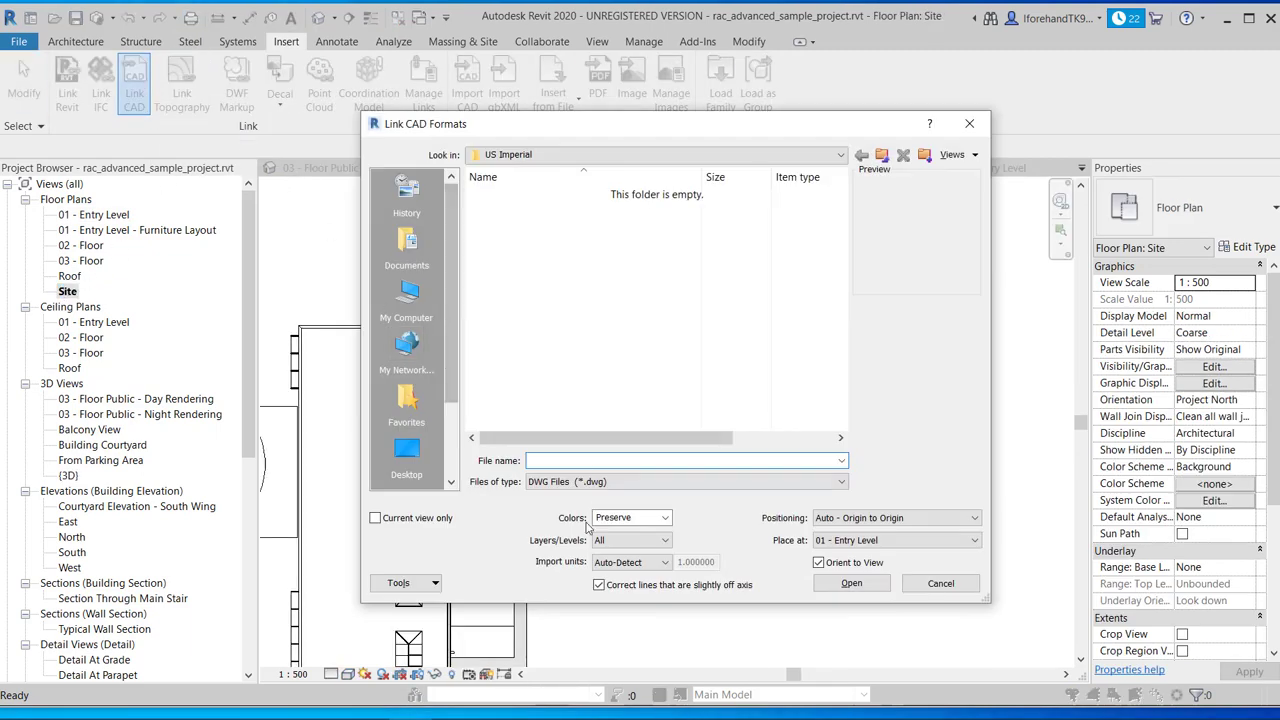
click(560, 154)
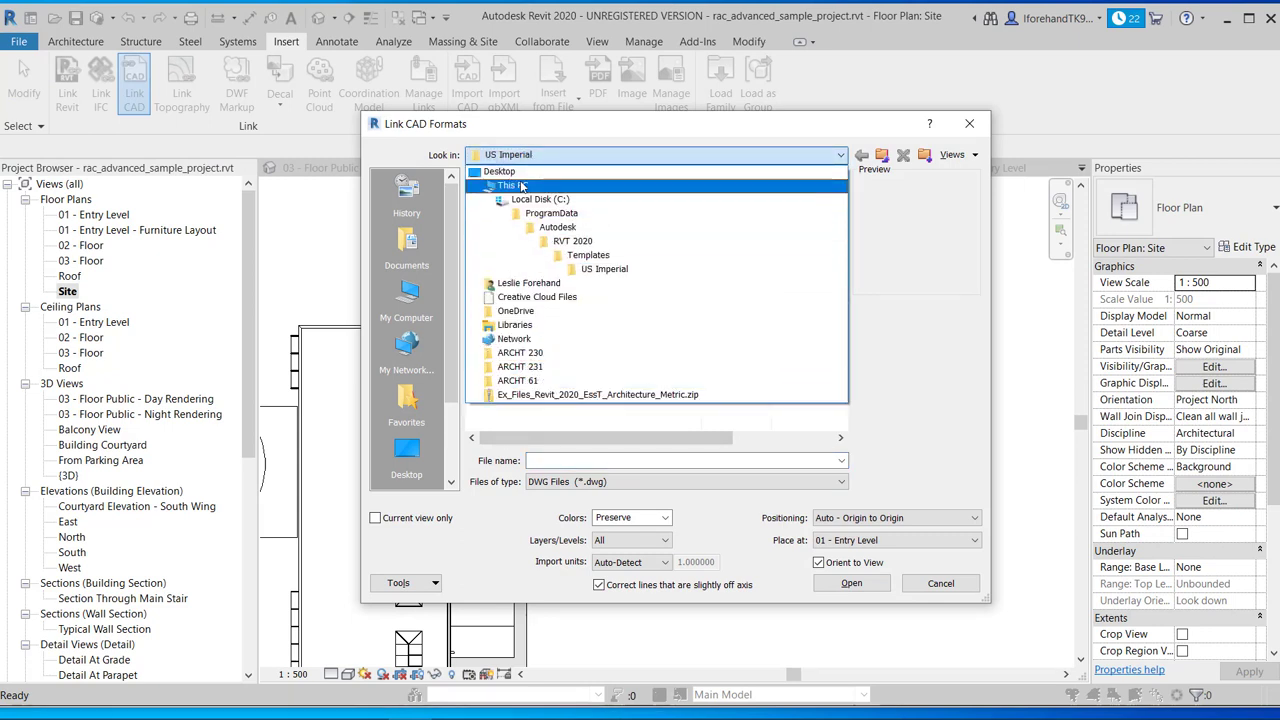
click(505, 172)
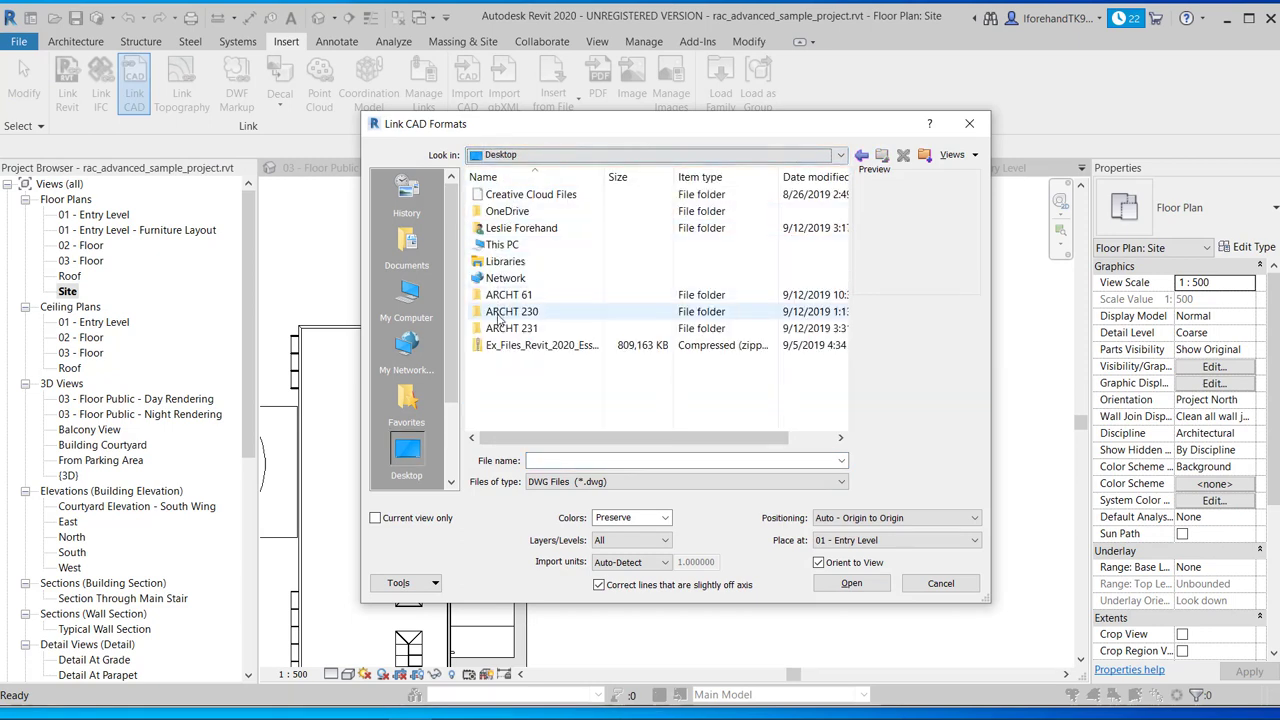
double_click(505, 328)
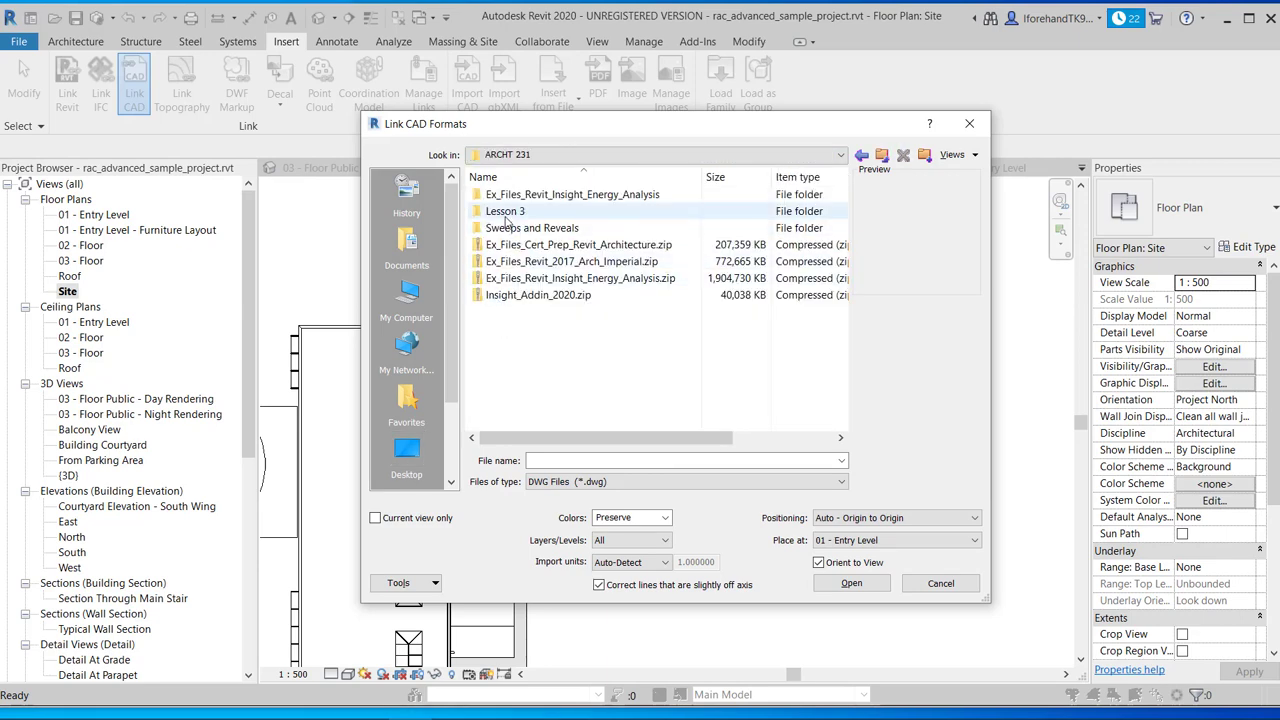
double_click(505, 212)
click(510, 195)
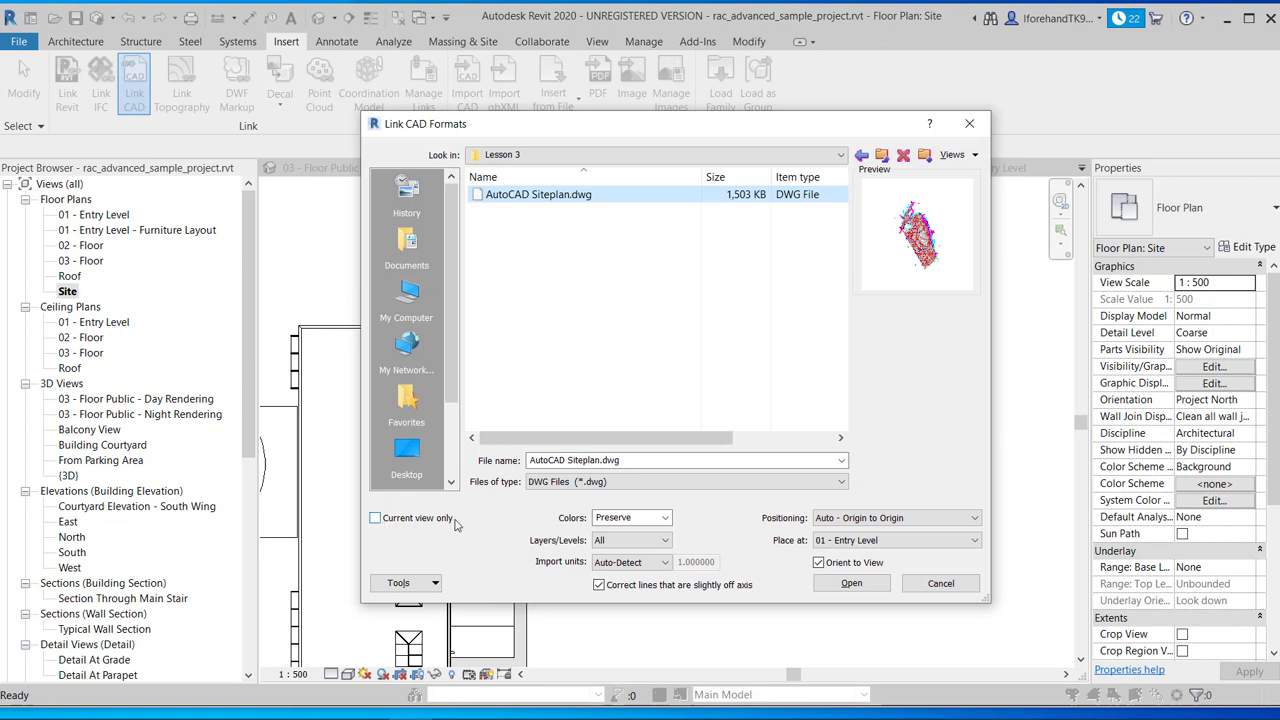
click(850, 584)
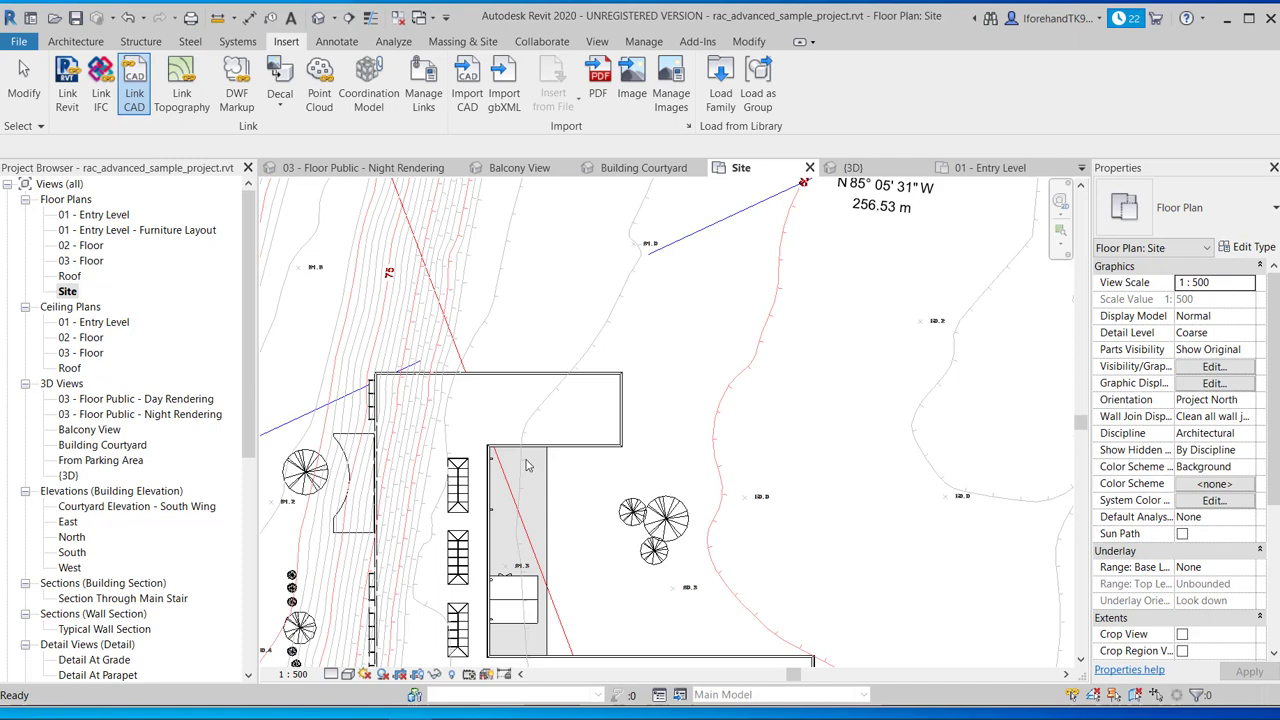
- Examine the full extent of the linked site plan and the contours around the building in the Site view
scroll(528, 465, down, 3)
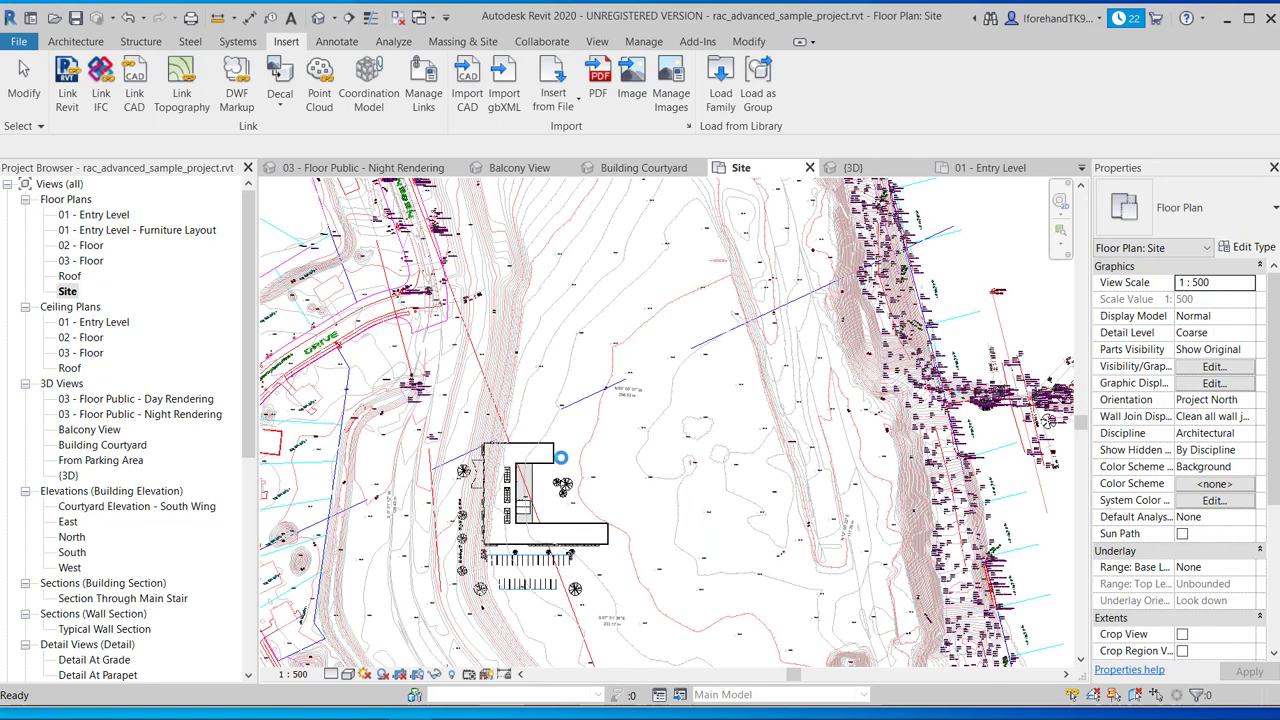
scroll(561, 458, down, 2)
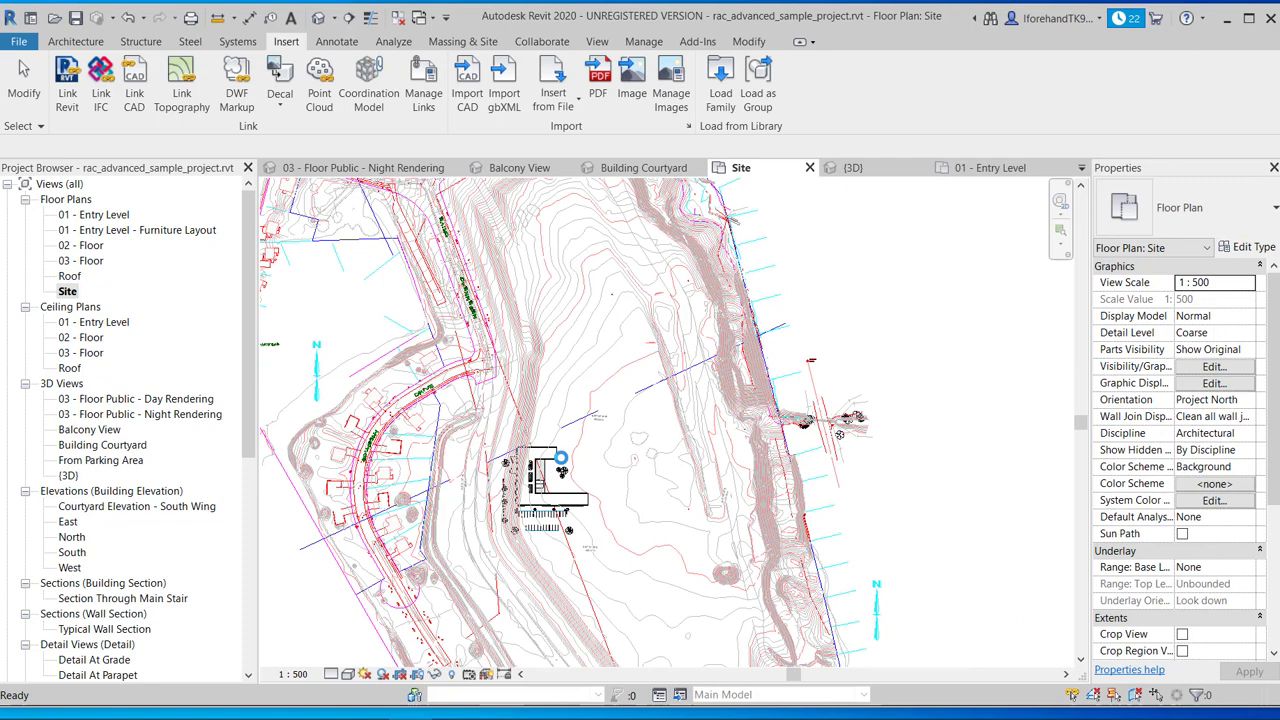
middle_click(561, 458)
middle_click(561, 458)
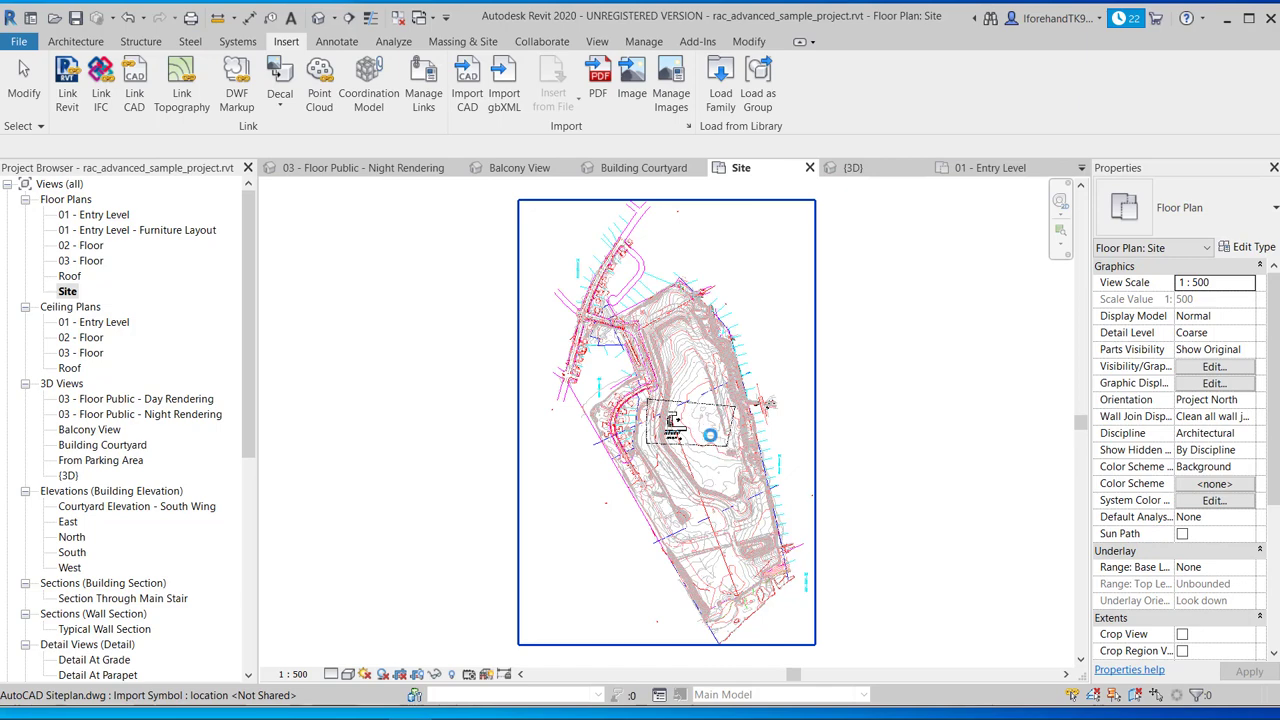
scroll(707, 422, up, 1)
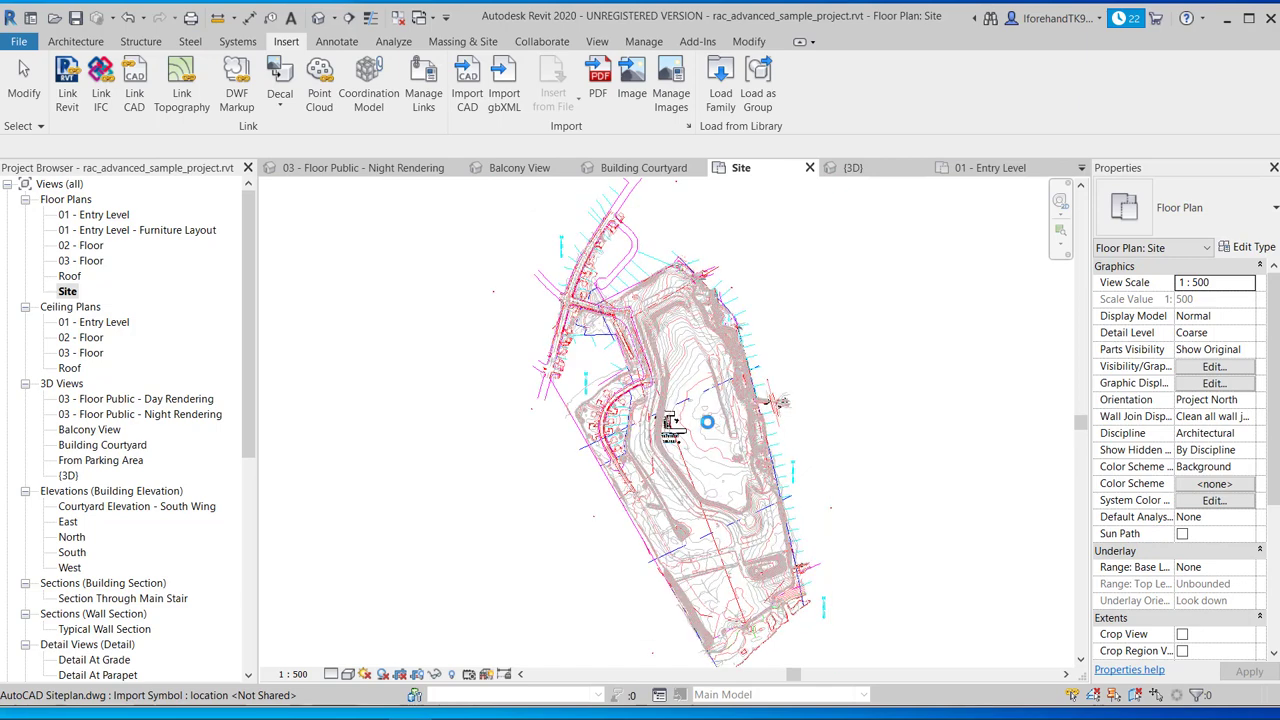
scroll(707, 422, up, 1)
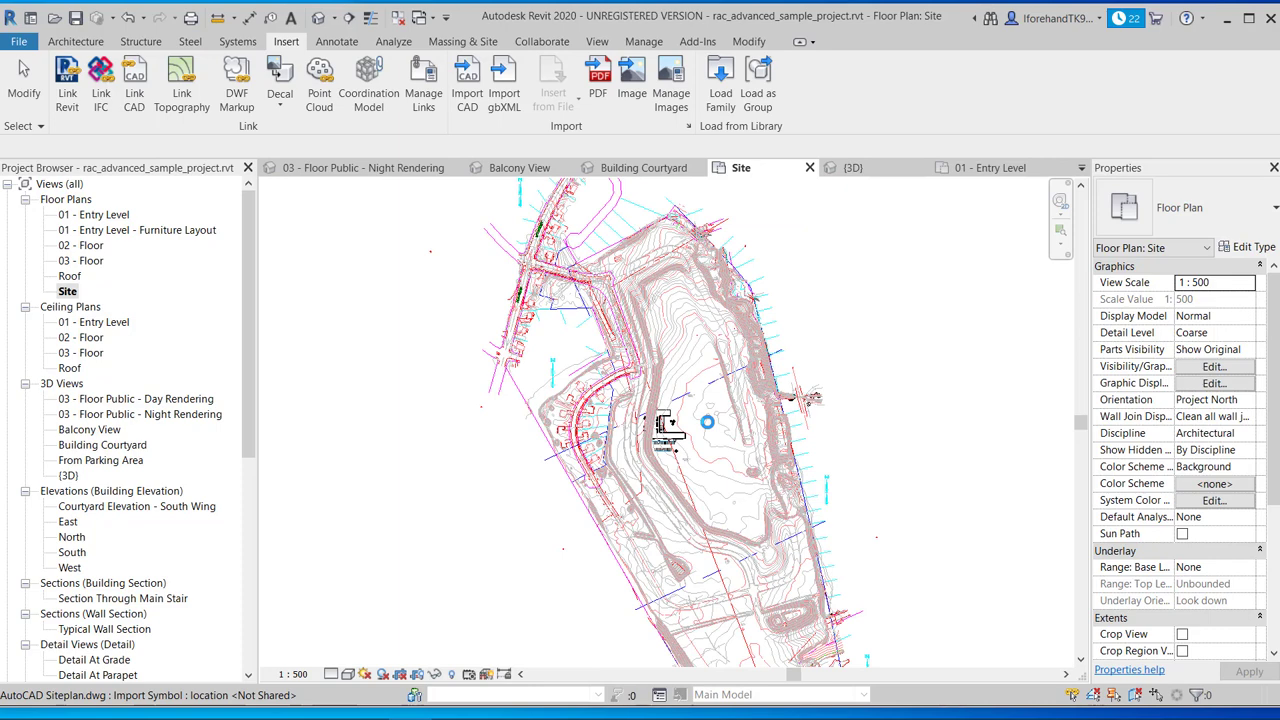
scroll(690, 428, up, 1)
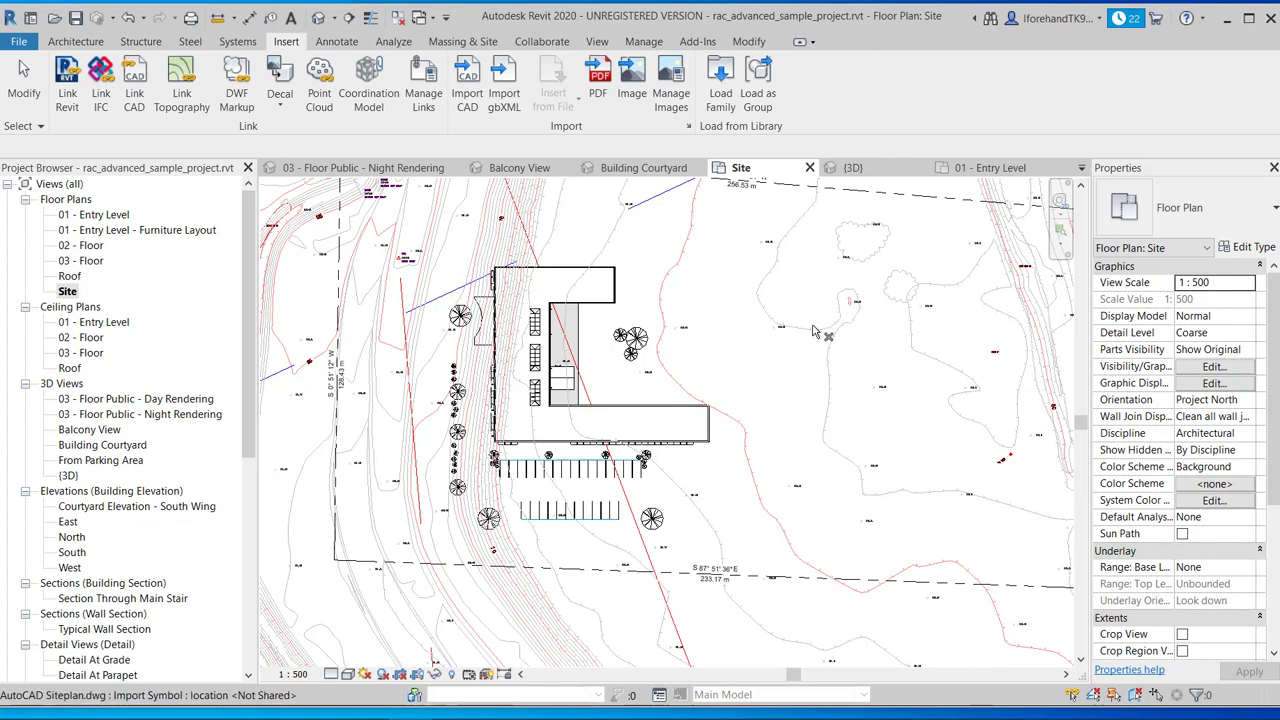
- Query a contour line east of the building in the linked site plan and select its Layer/Level name
click(745, 287)
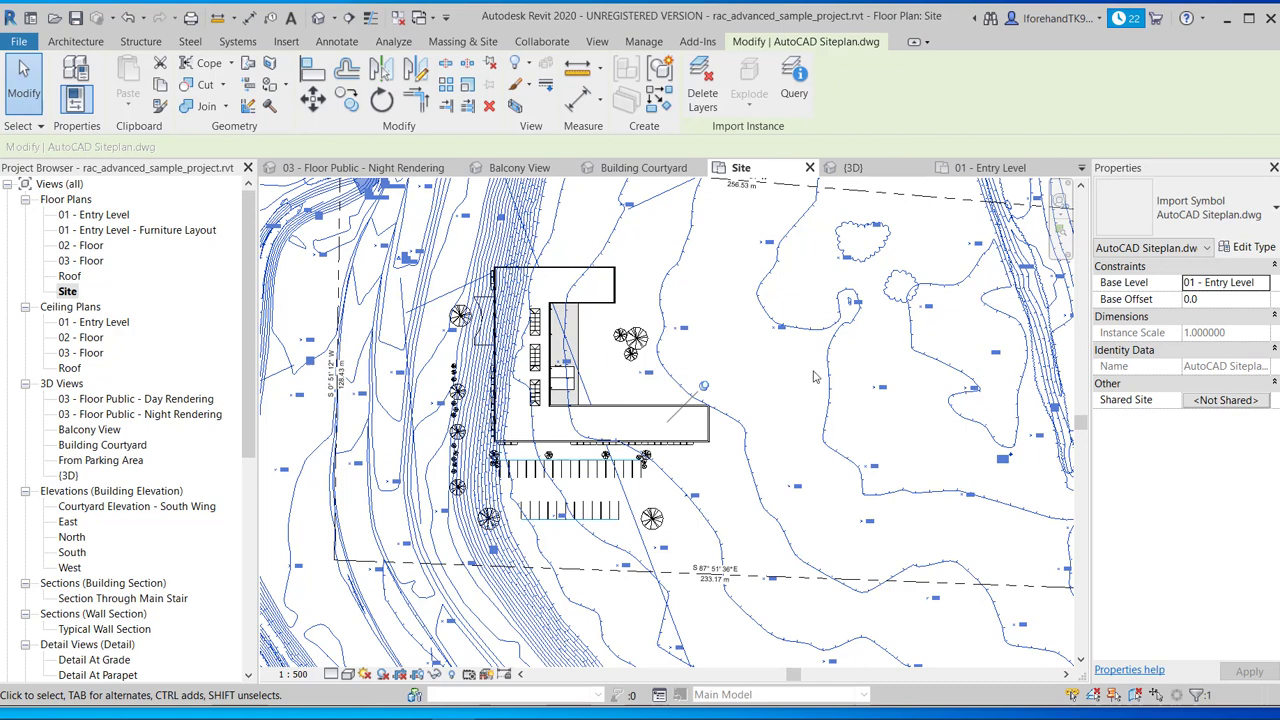
click(792, 93)
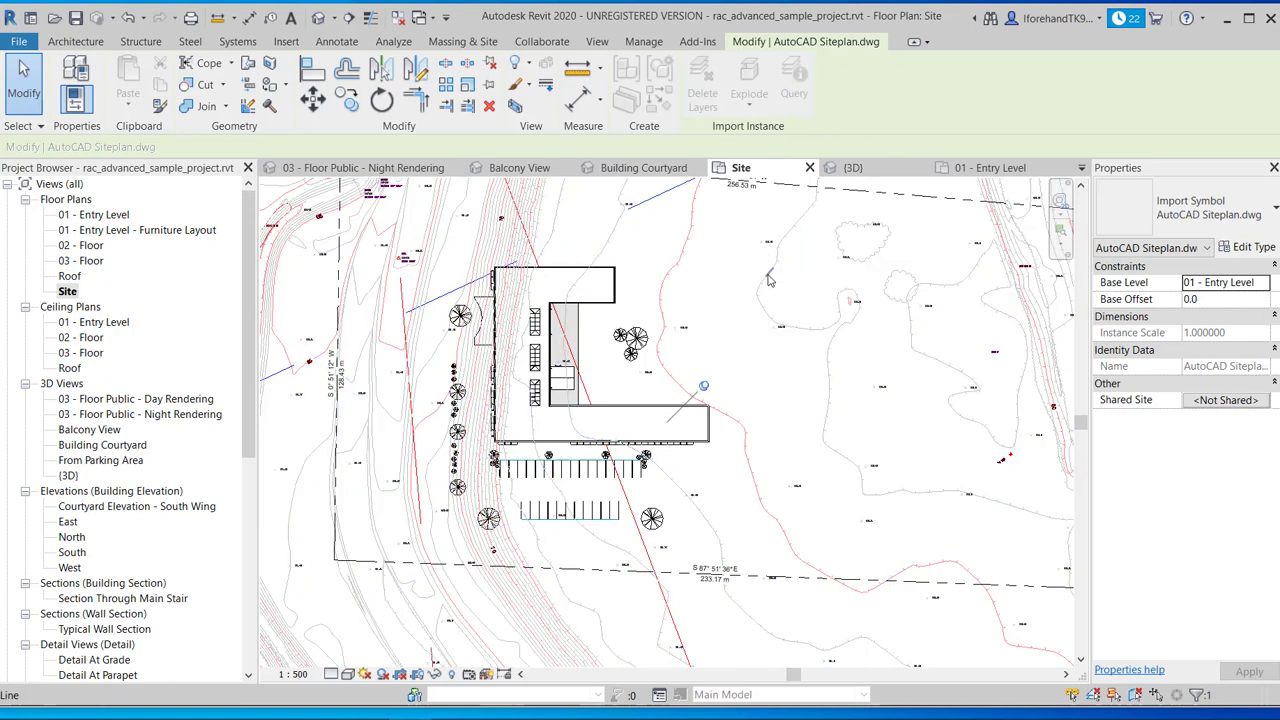
click(836, 390)
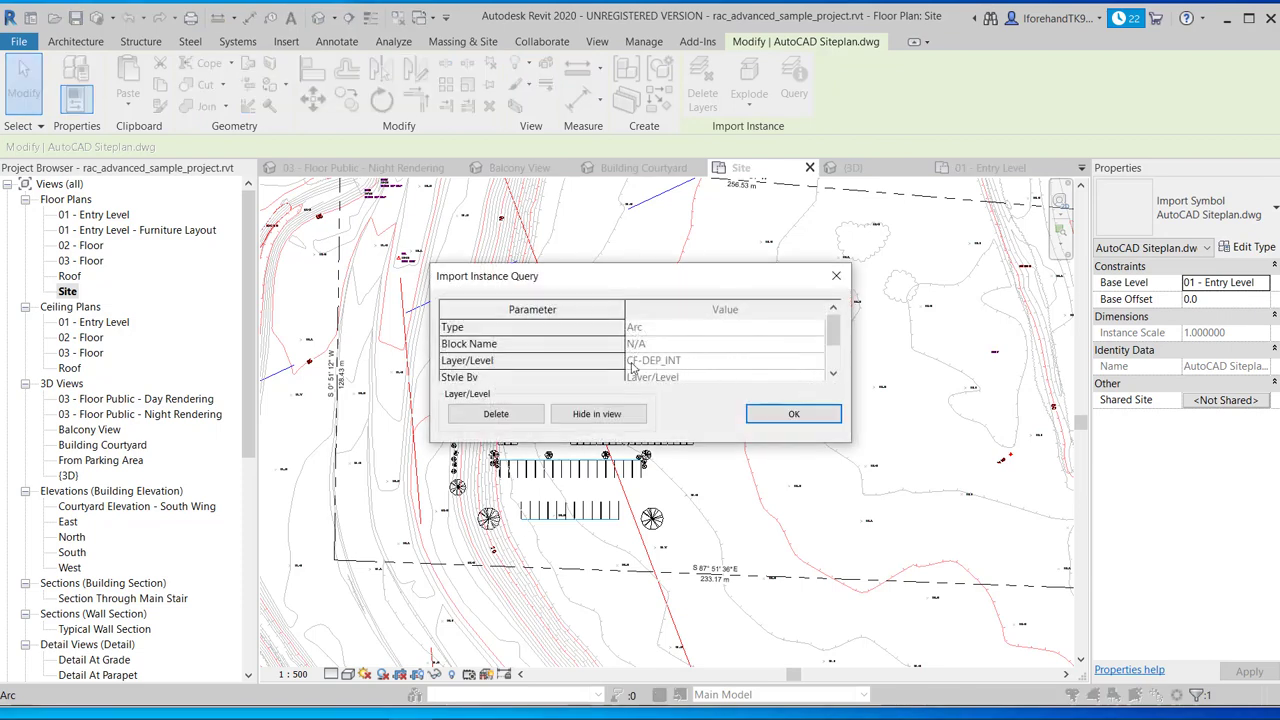
click(632, 367)
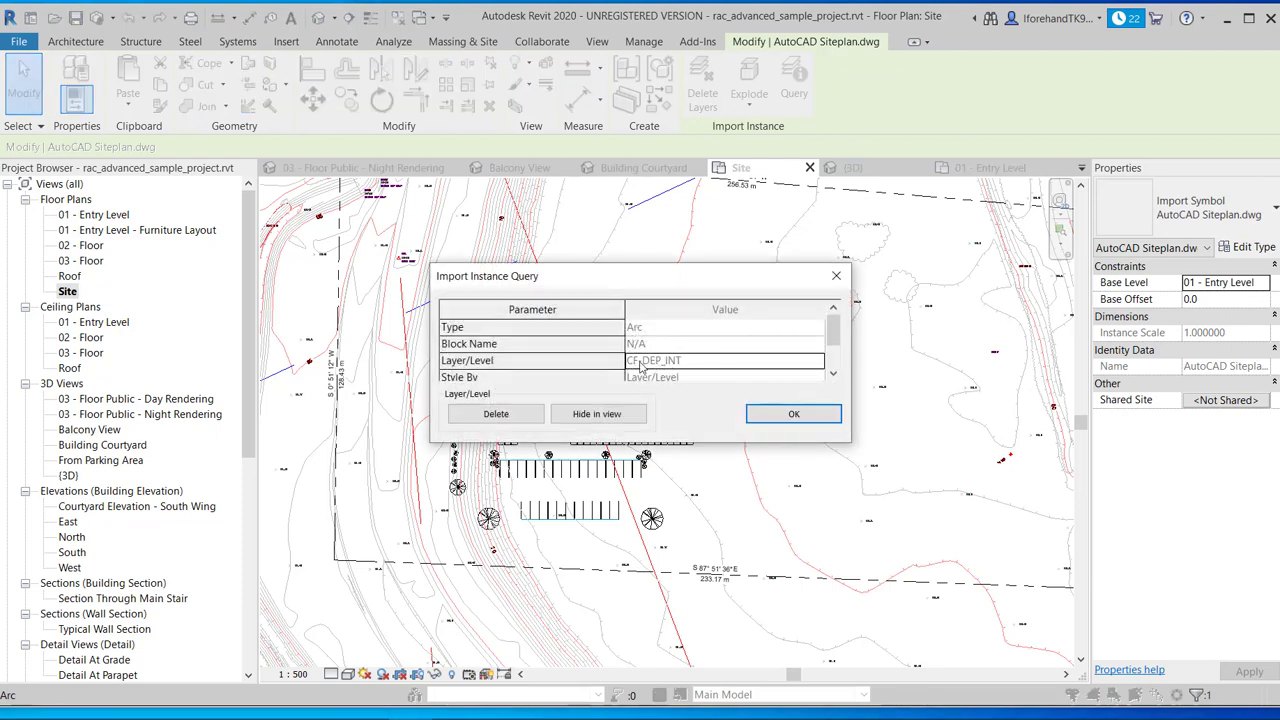
drag(688, 361, 618, 362)
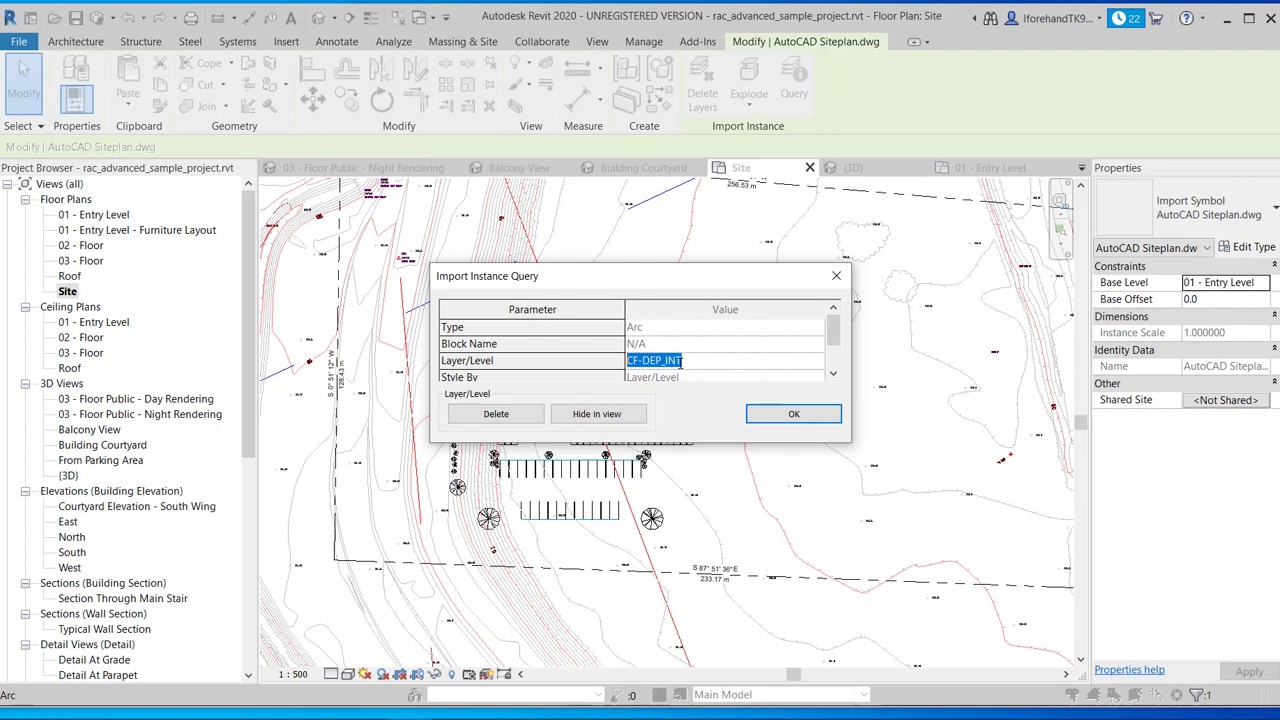
- Query the red contour line just east of the building's south wing in the linked site plan and close the query results
click(831, 418)
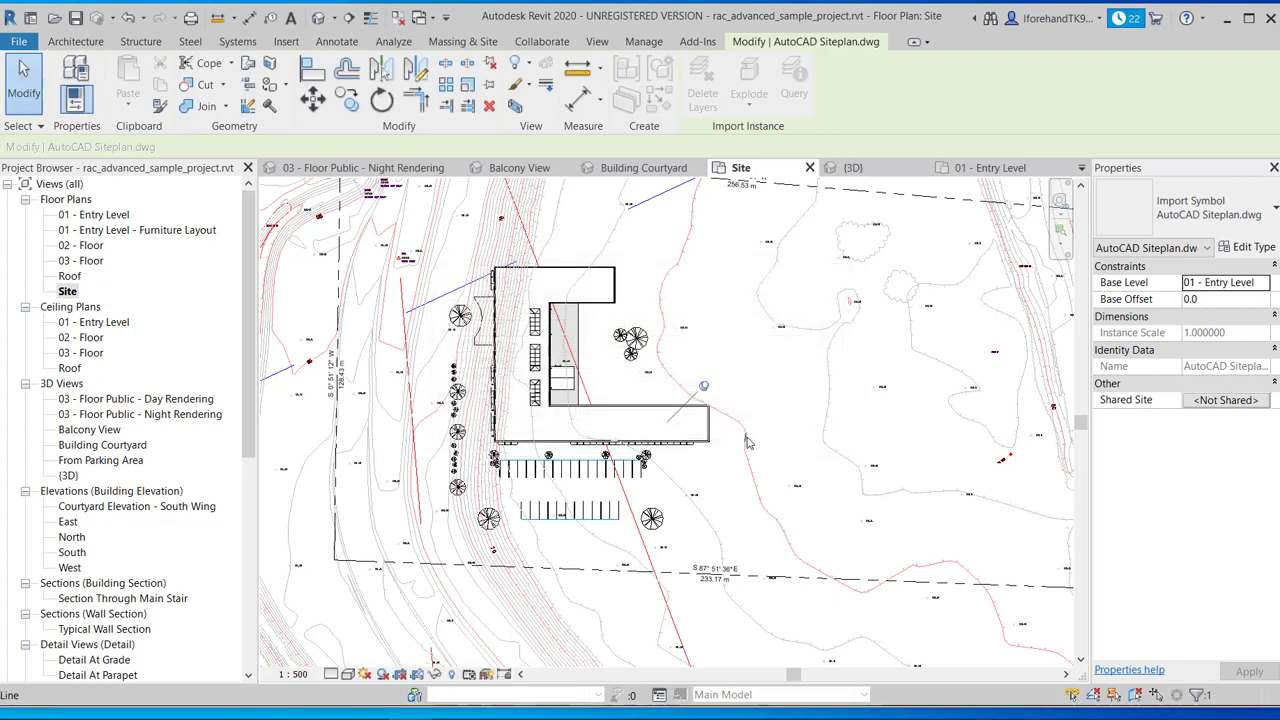
click(745, 441)
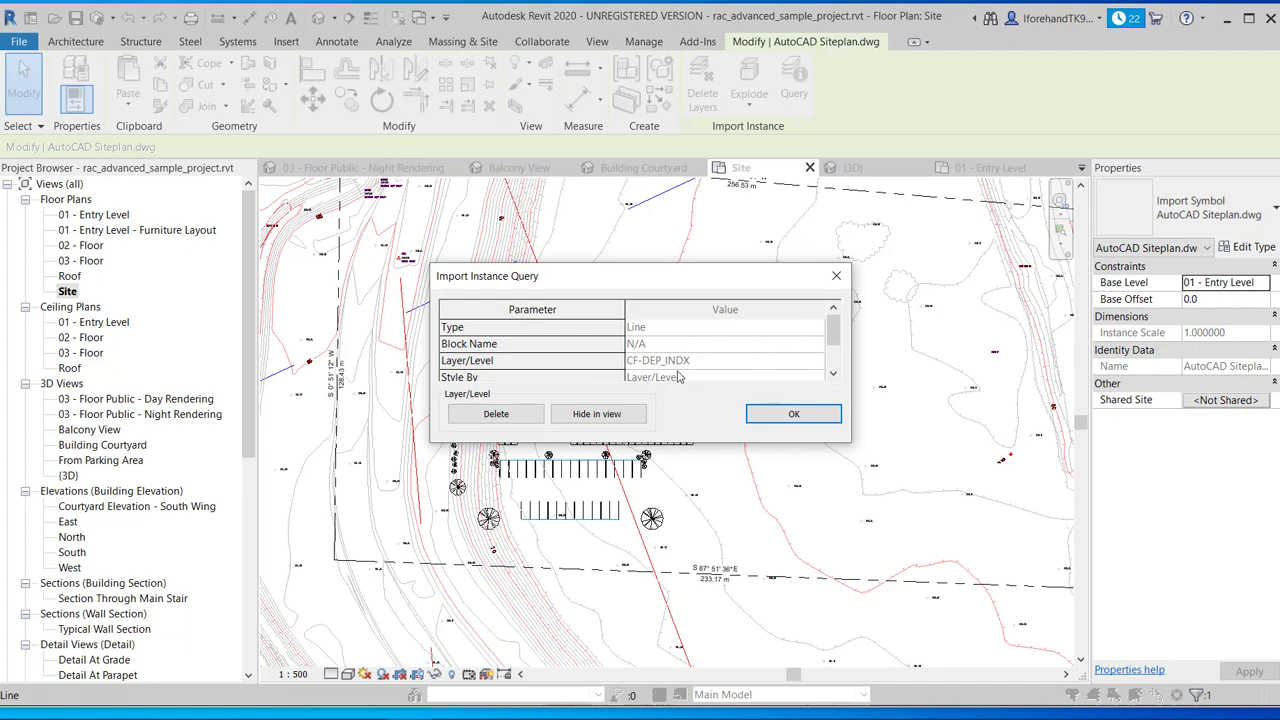
click(775, 414)
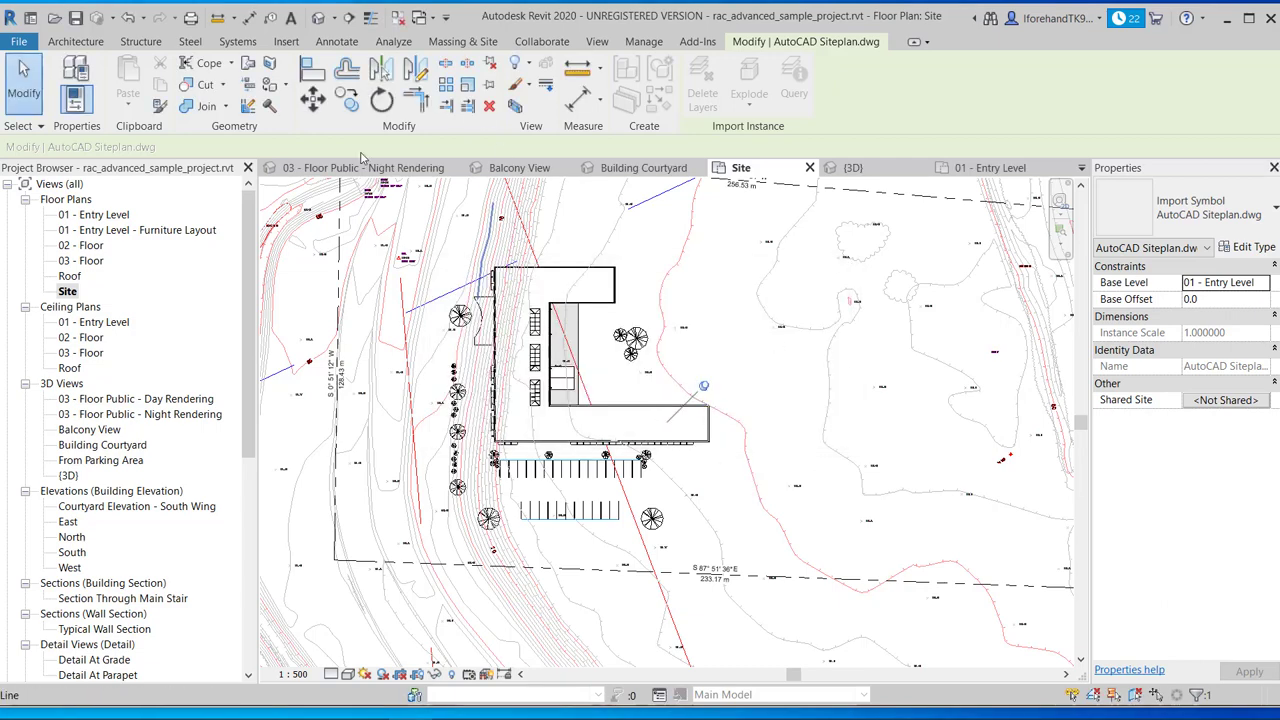
- Start a new toposurface created from an import instance, using the linked AutoCAD Siteplan.dwg as the source
click(460, 41)
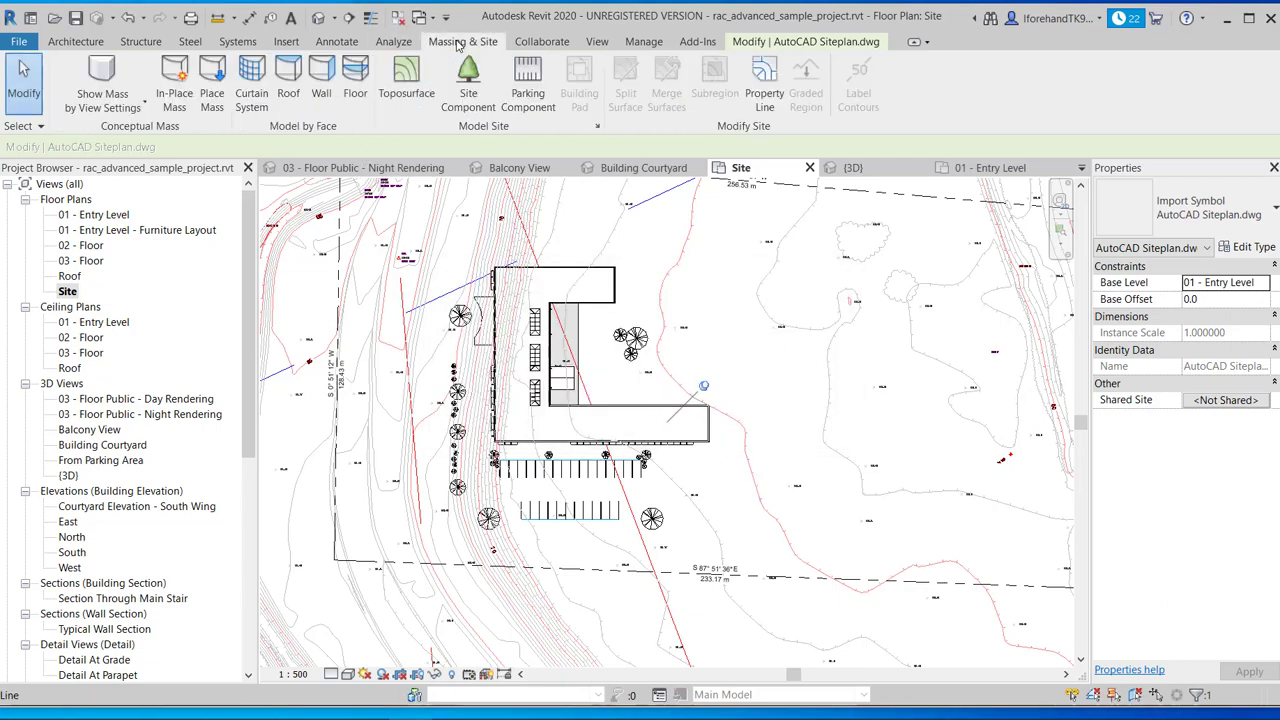
click(410, 88)
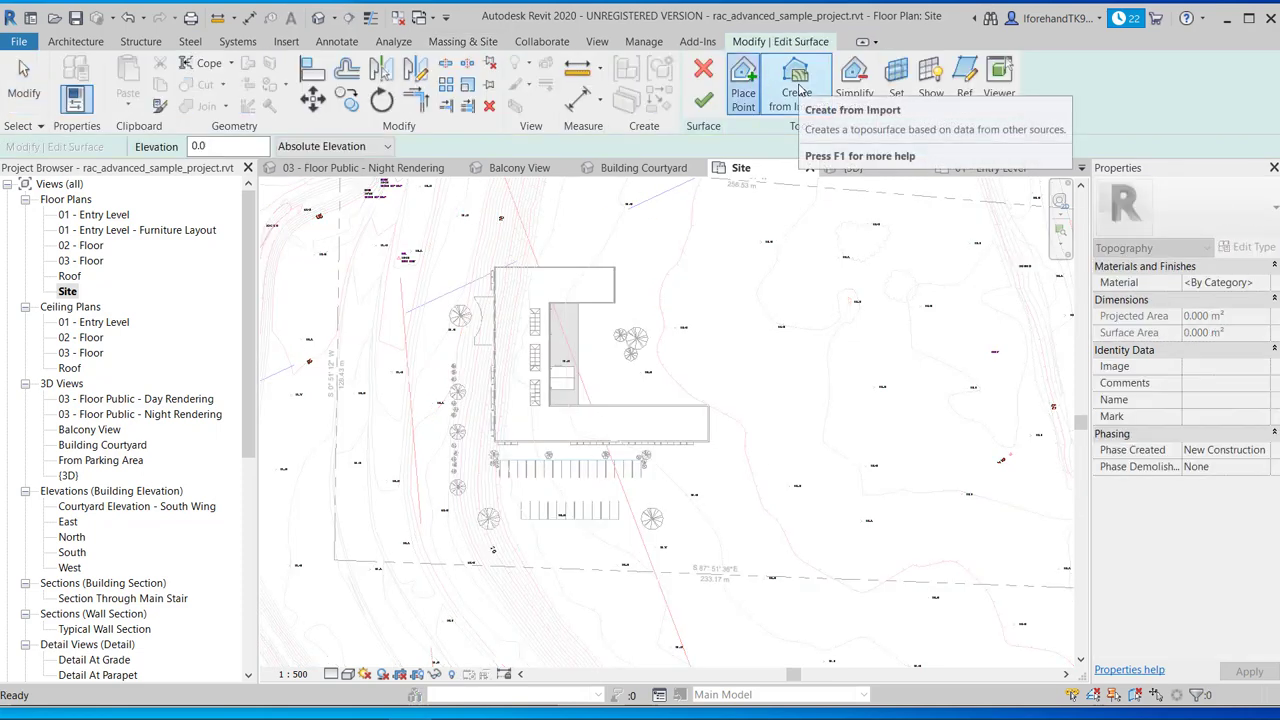
click(798, 92)
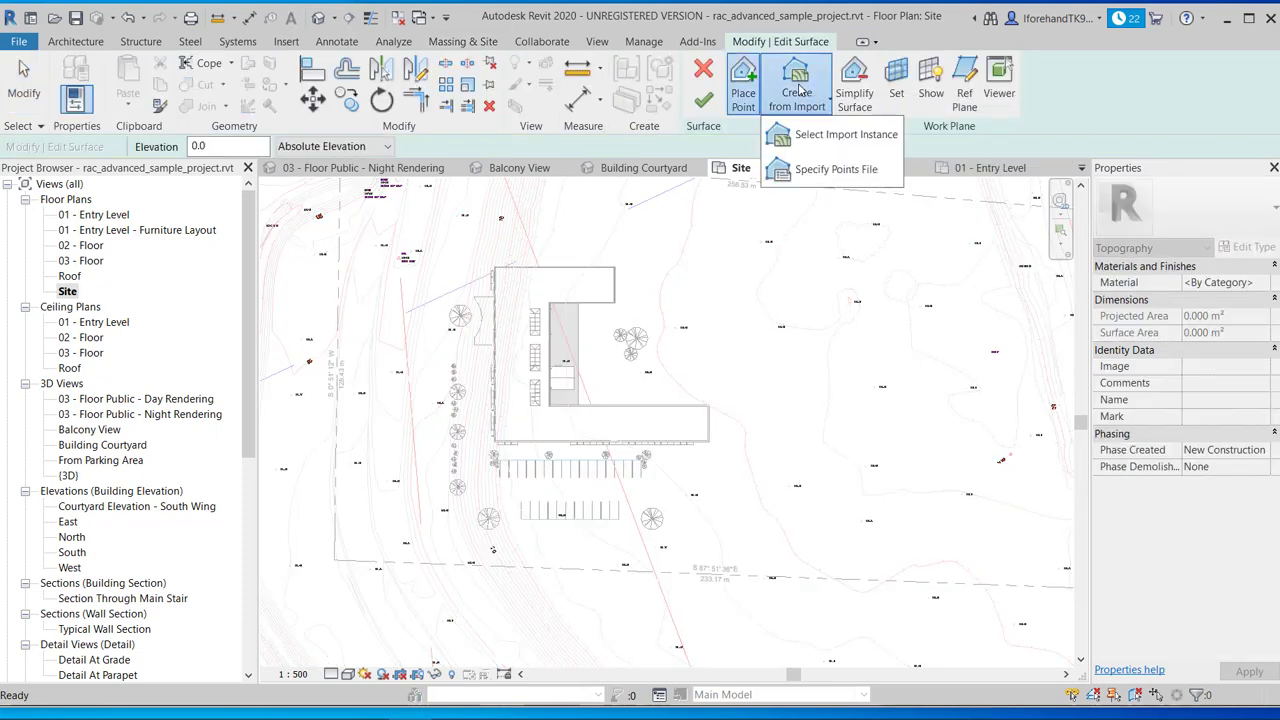
click(806, 137)
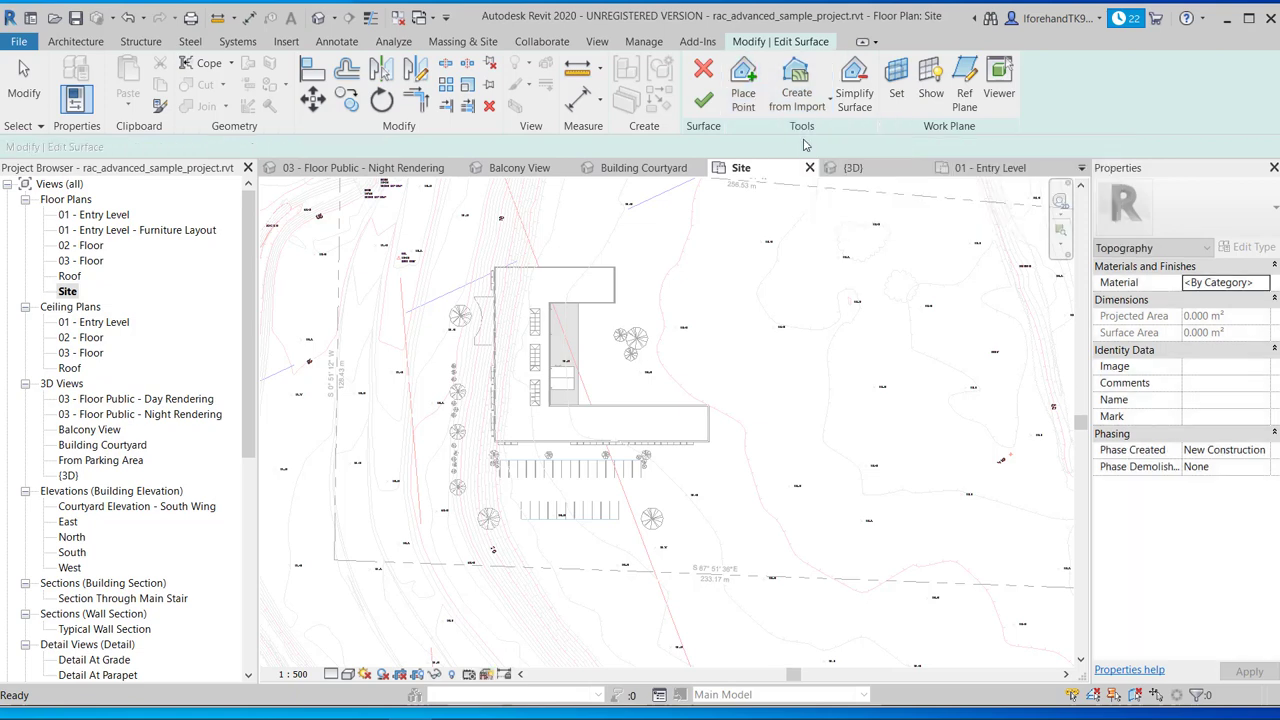
click(799, 231)
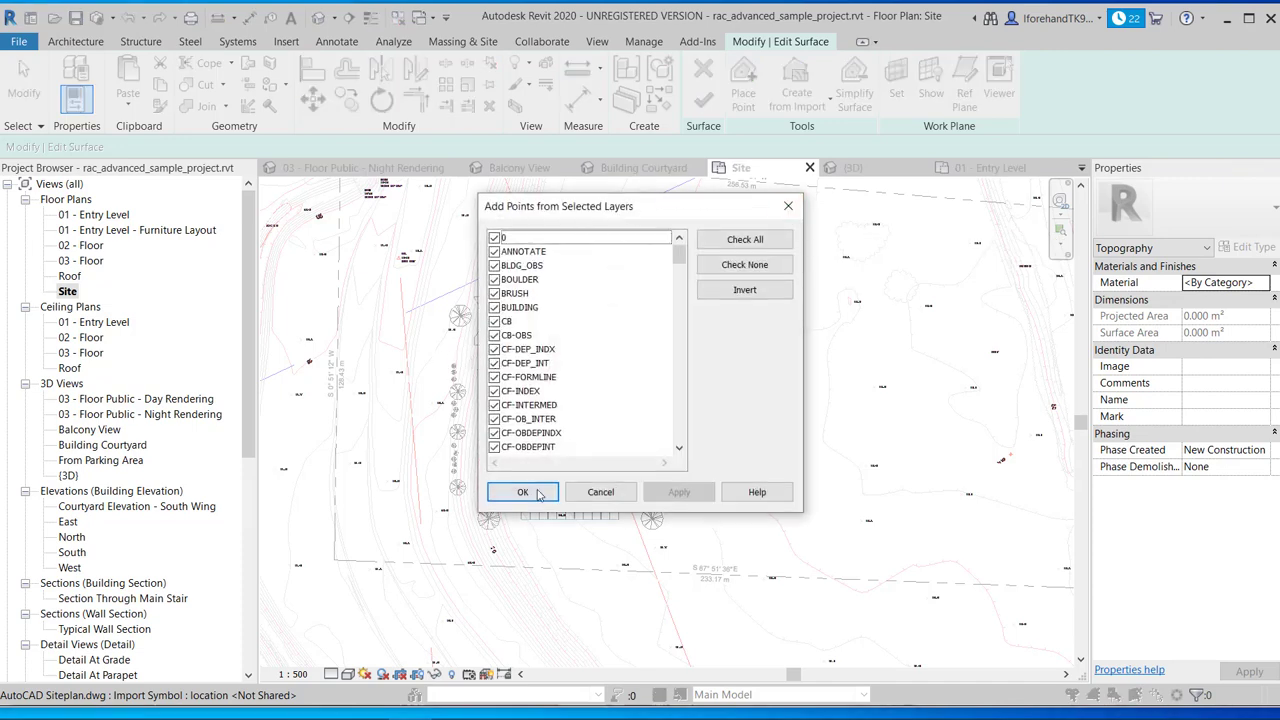
- Add surface points only from the site plan's CF-DEP_INDX and CF-DEP_INT layers
click(731, 272)
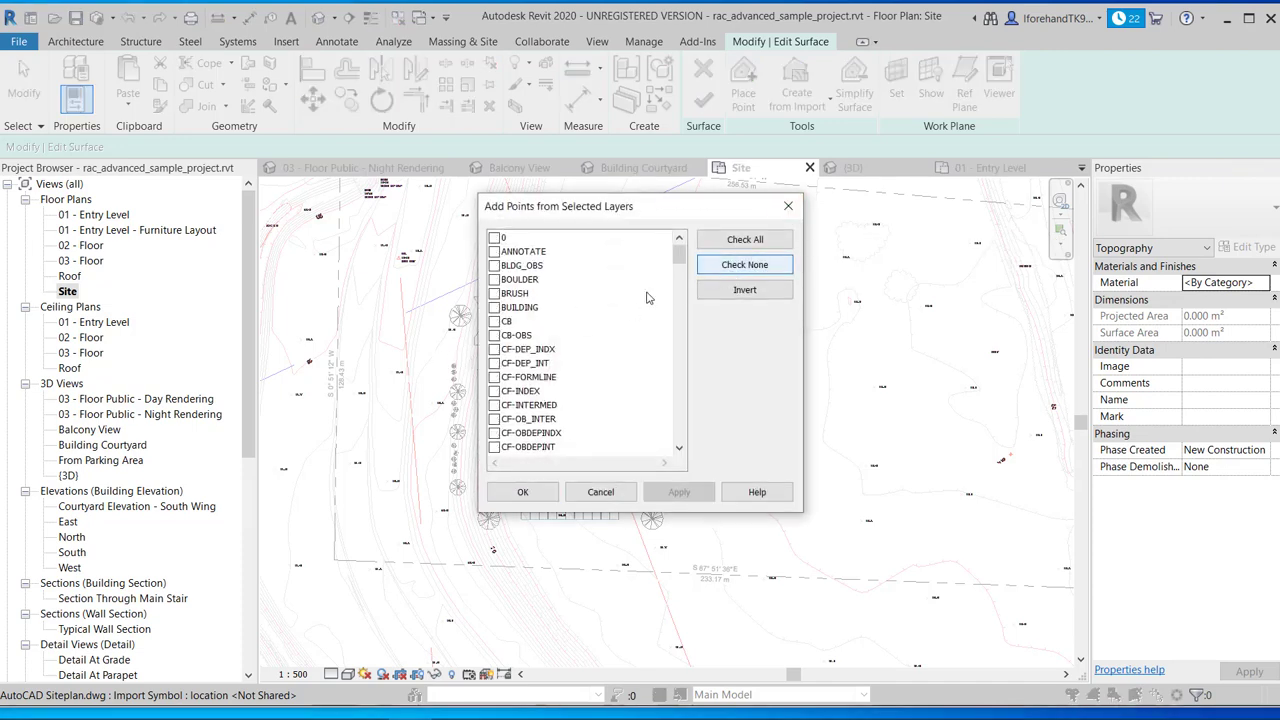
click(494, 364)
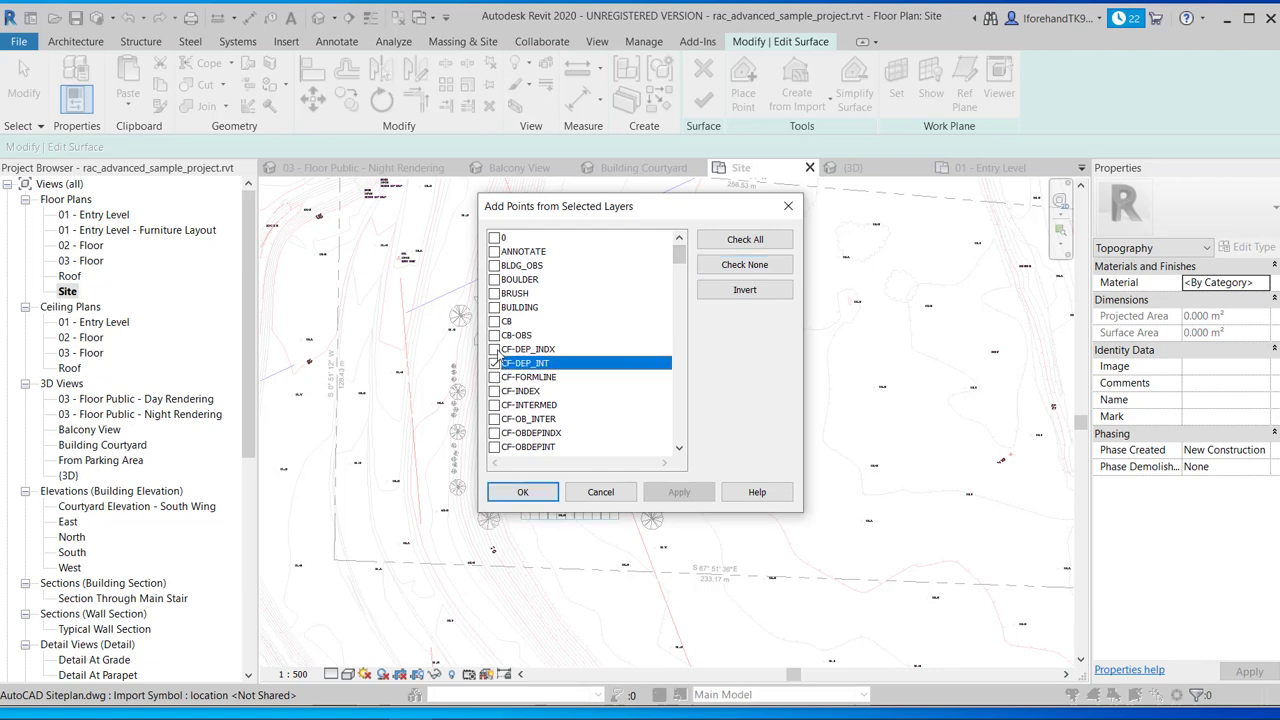
click(494, 349)
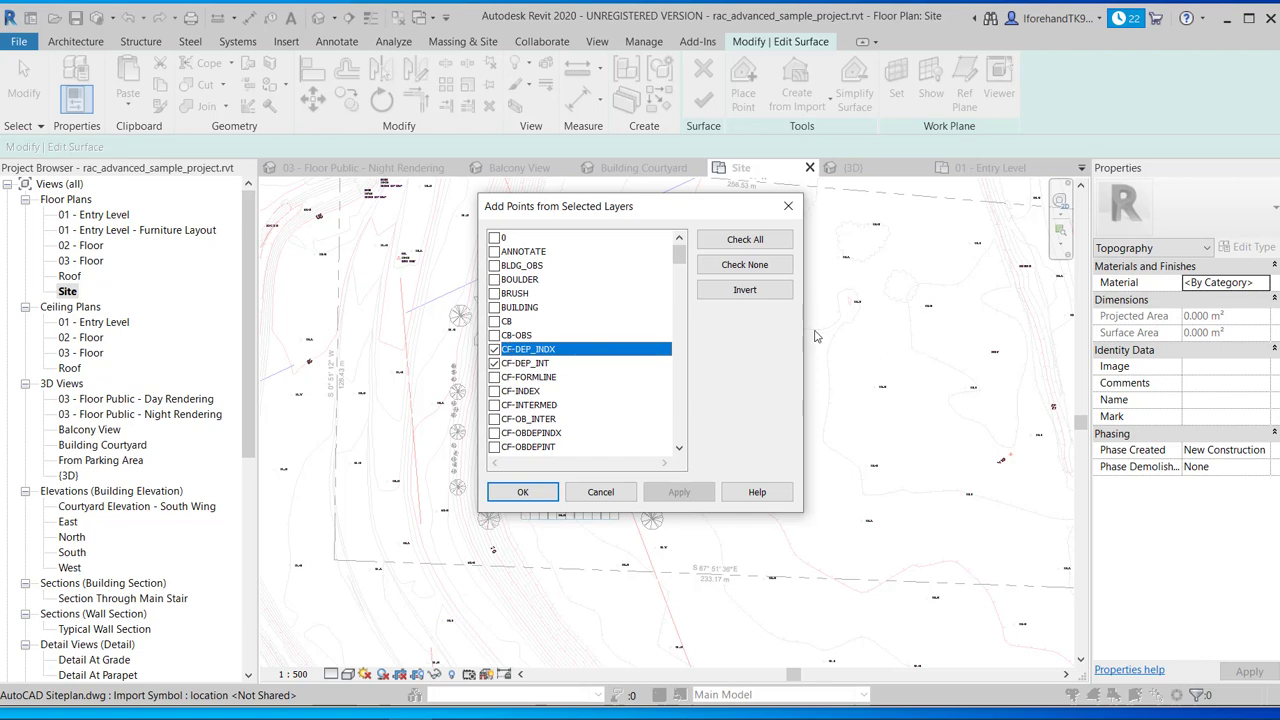
click(534, 499)
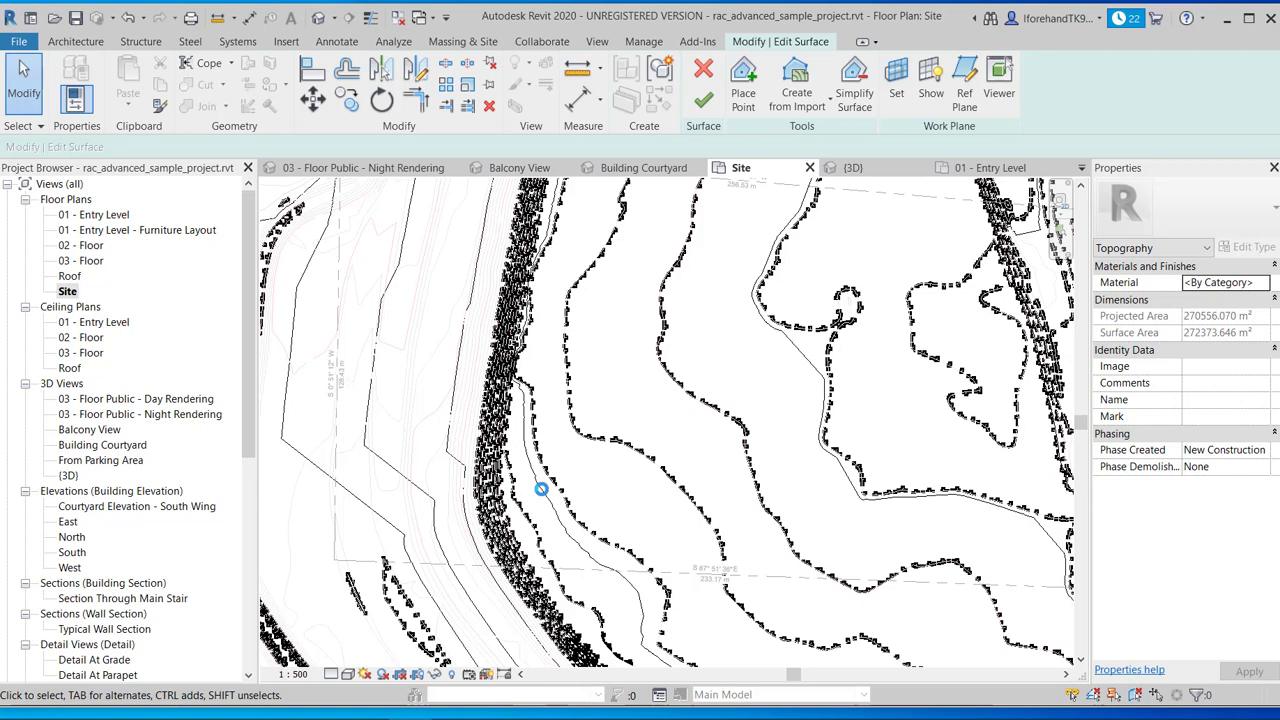
- Inspect the generated points along the contour line near the building and finish the toposurface
scroll(678, 450, up, 1)
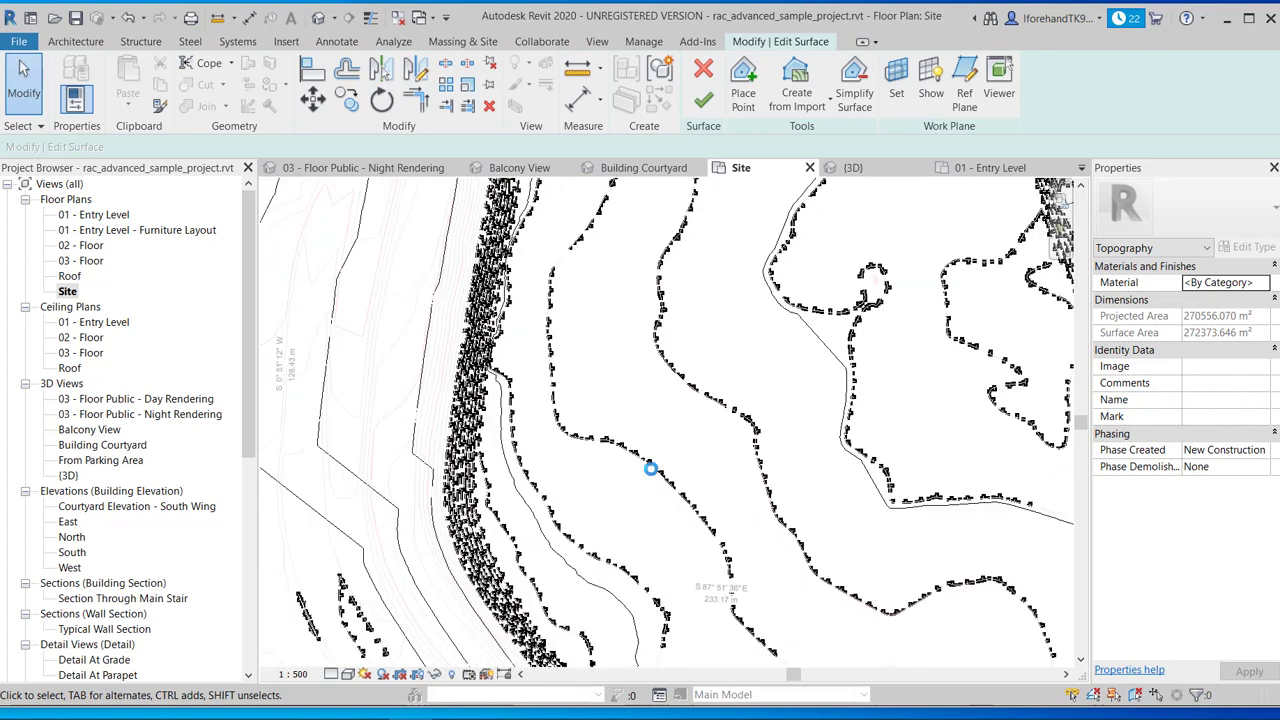
scroll(649, 468, up, 3)
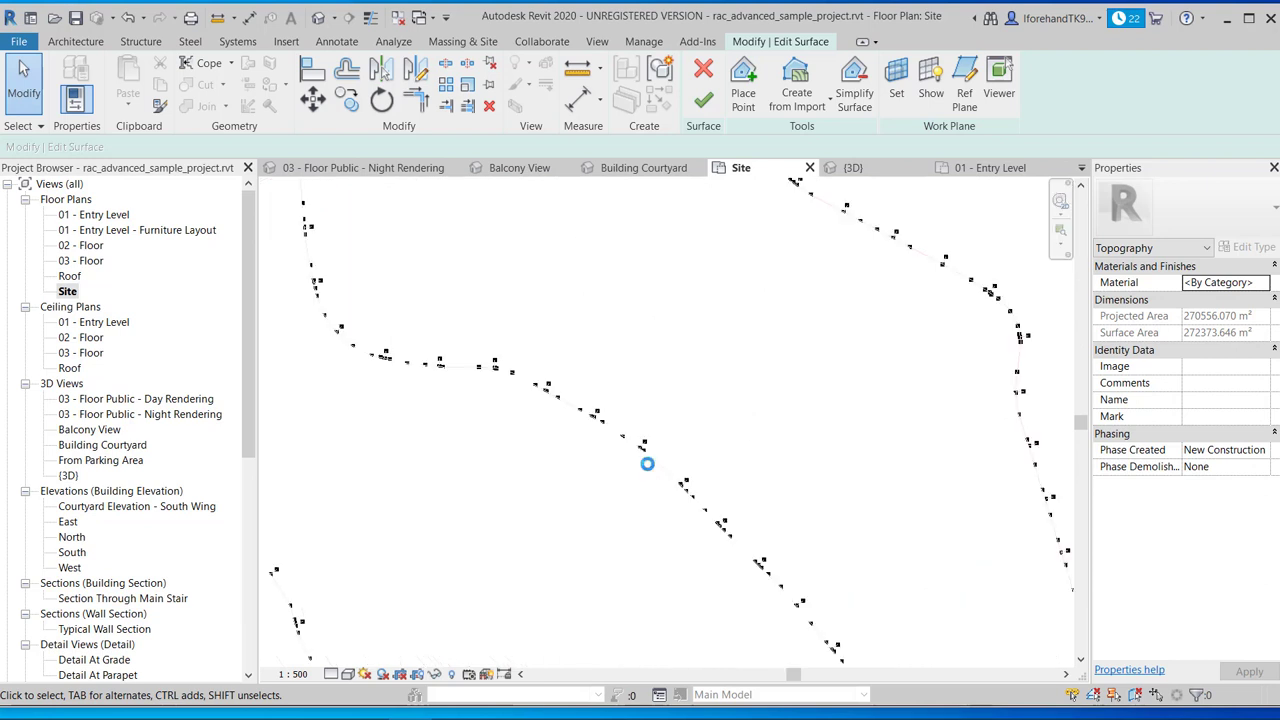
scroll(647, 462, up, 2)
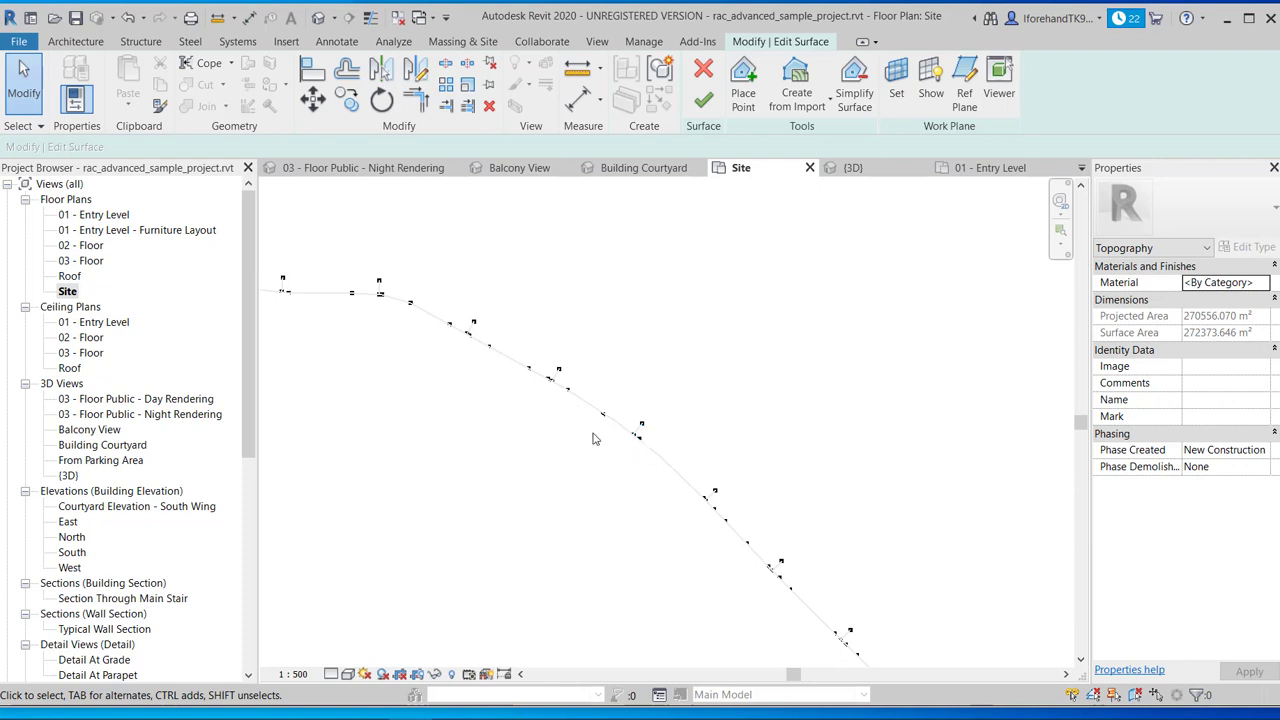
scroll(593, 438, down, 1)
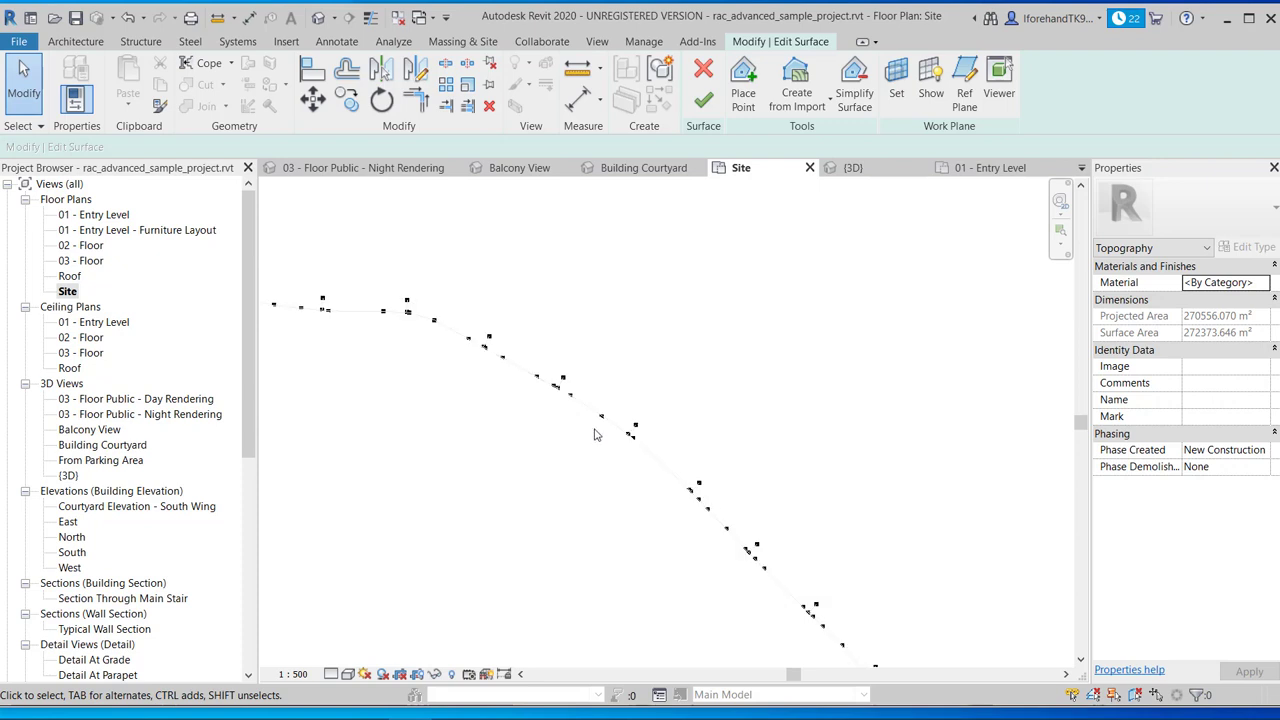
click(706, 104)
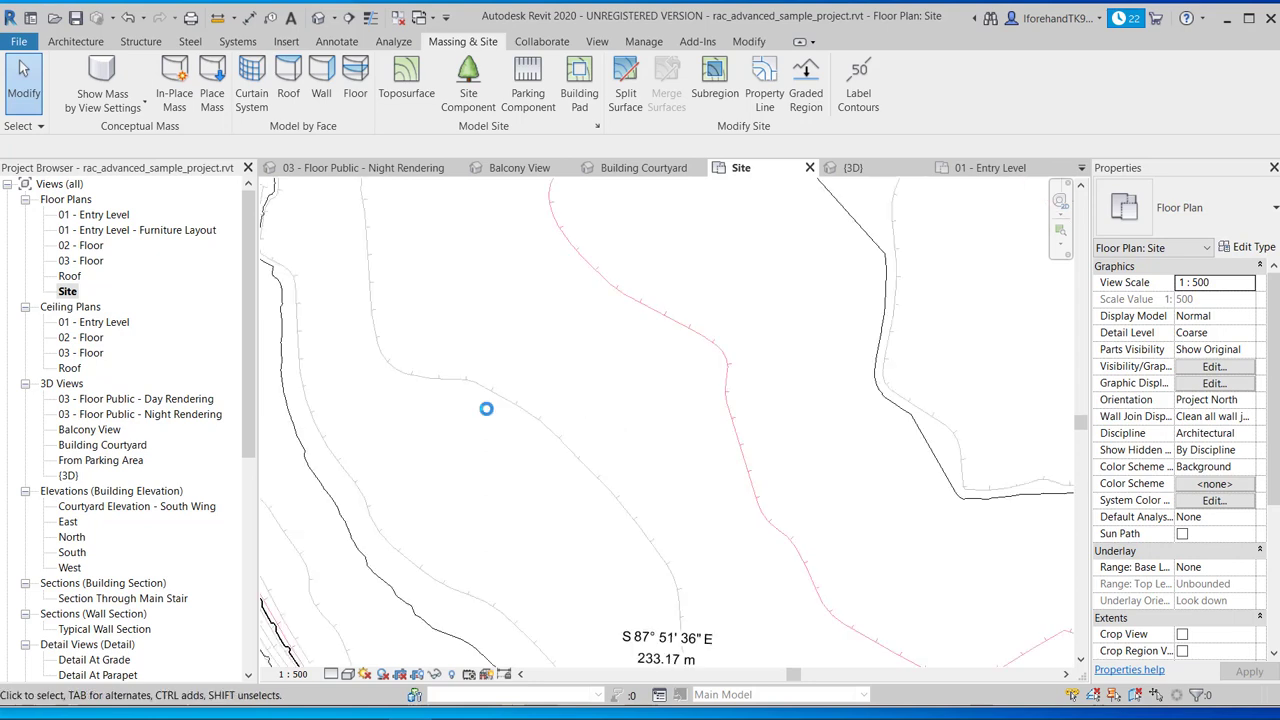
- Display the Site floor plan in a shaded visual style and view the wider extent of the toposurface
scroll(486, 410, down, 1)
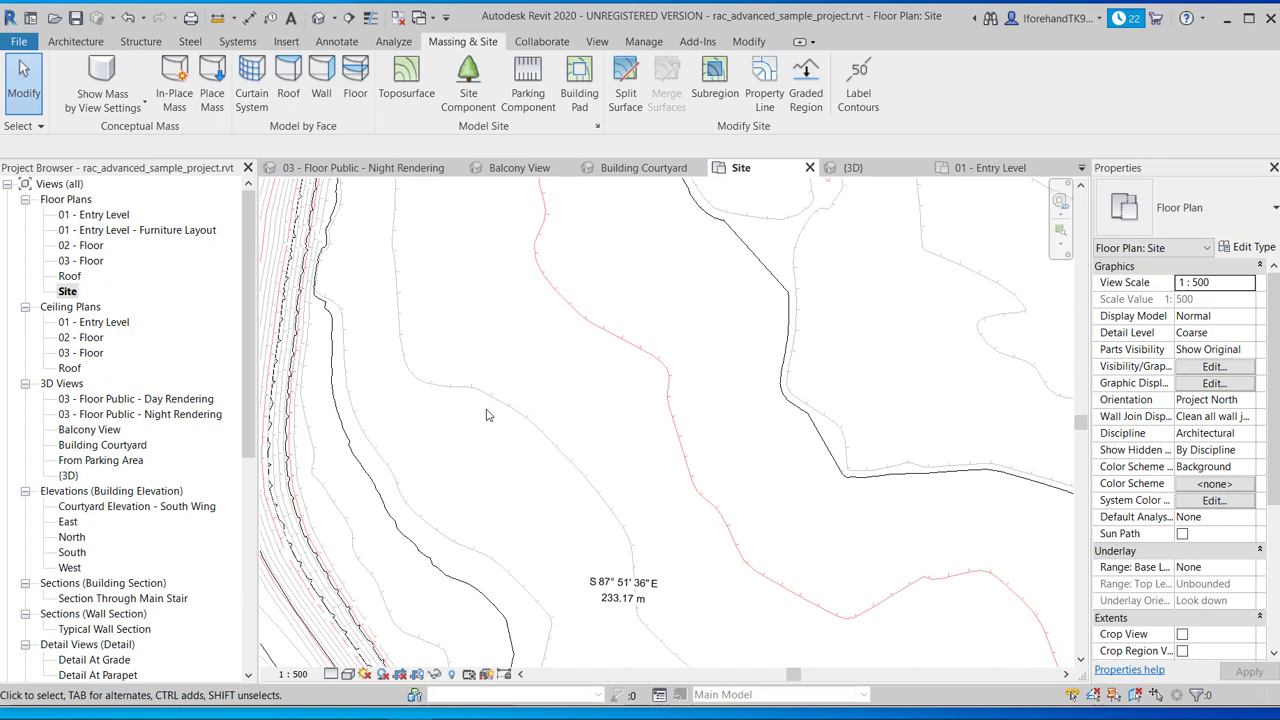
scroll(487, 415, down, 1)
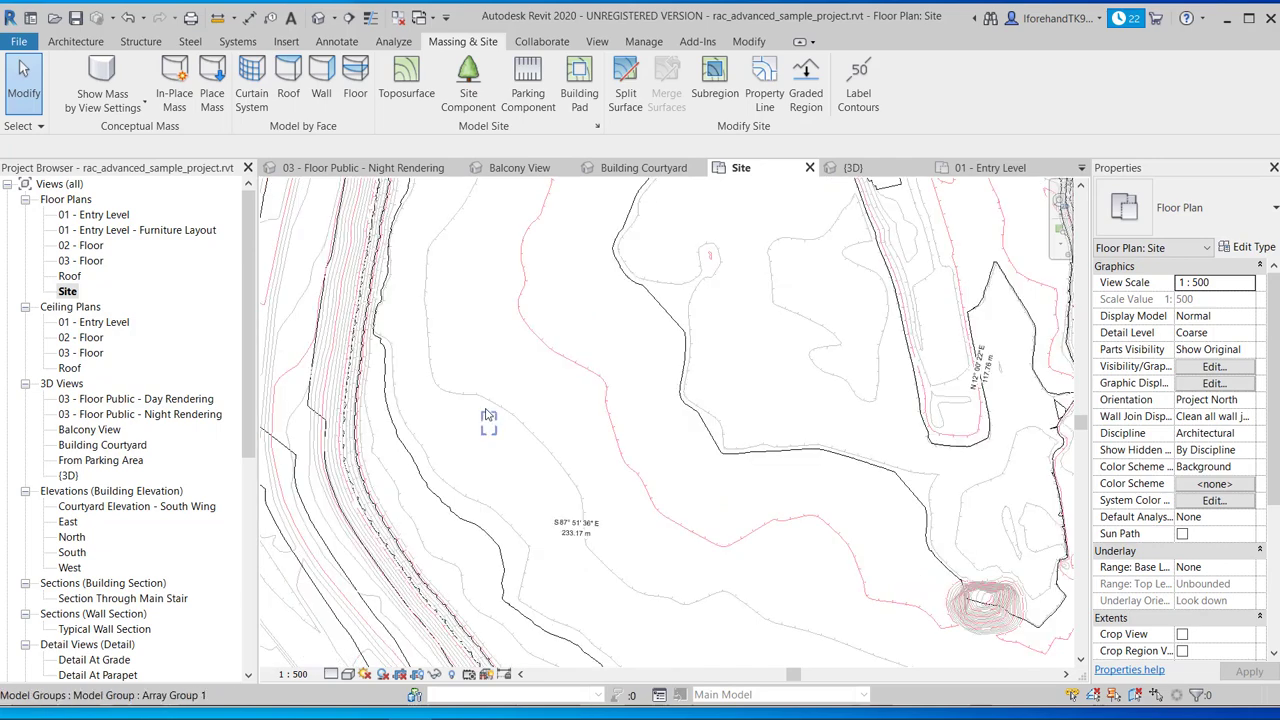
scroll(487, 415, down, 1)
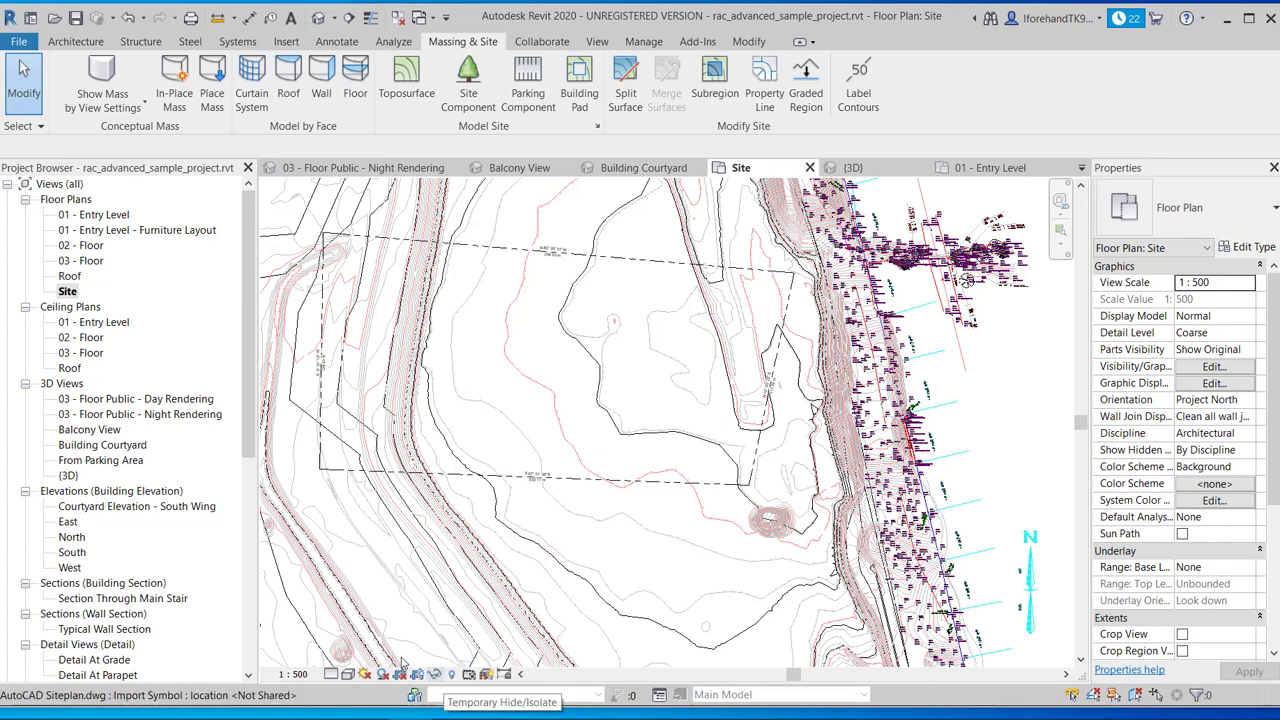
click(350, 682)
click(376, 608)
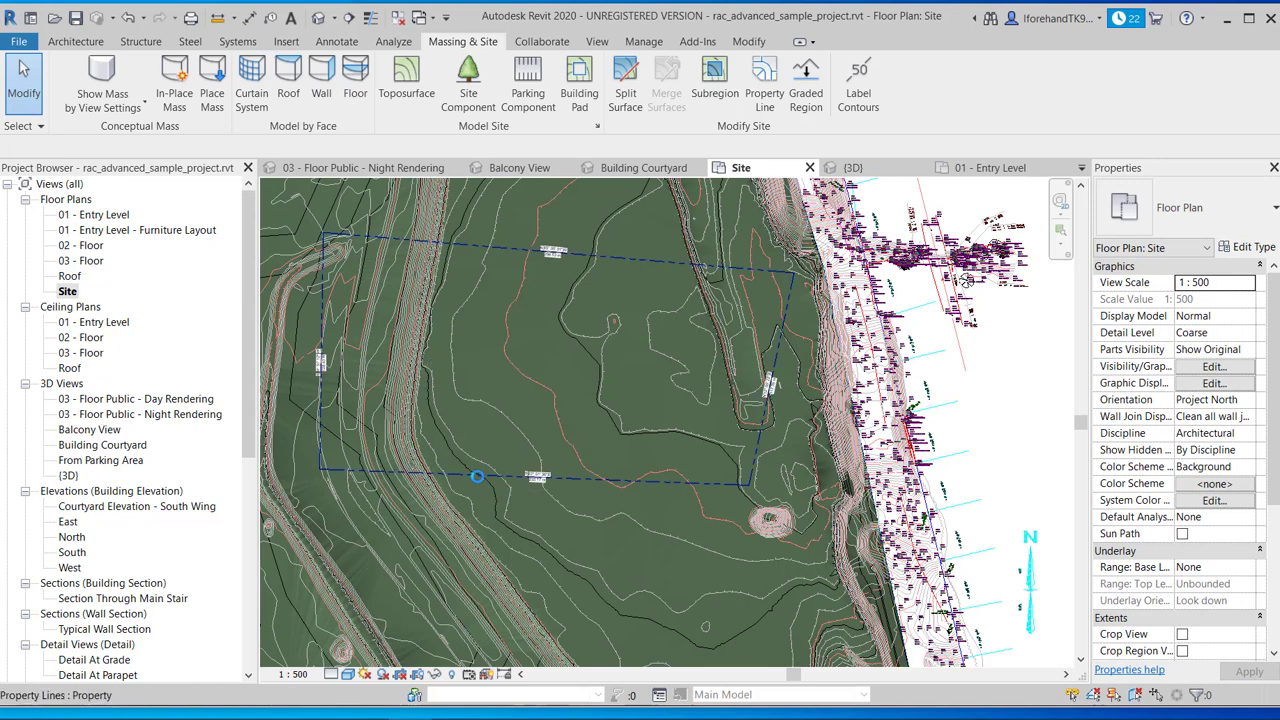
scroll(477, 476, down, 1)
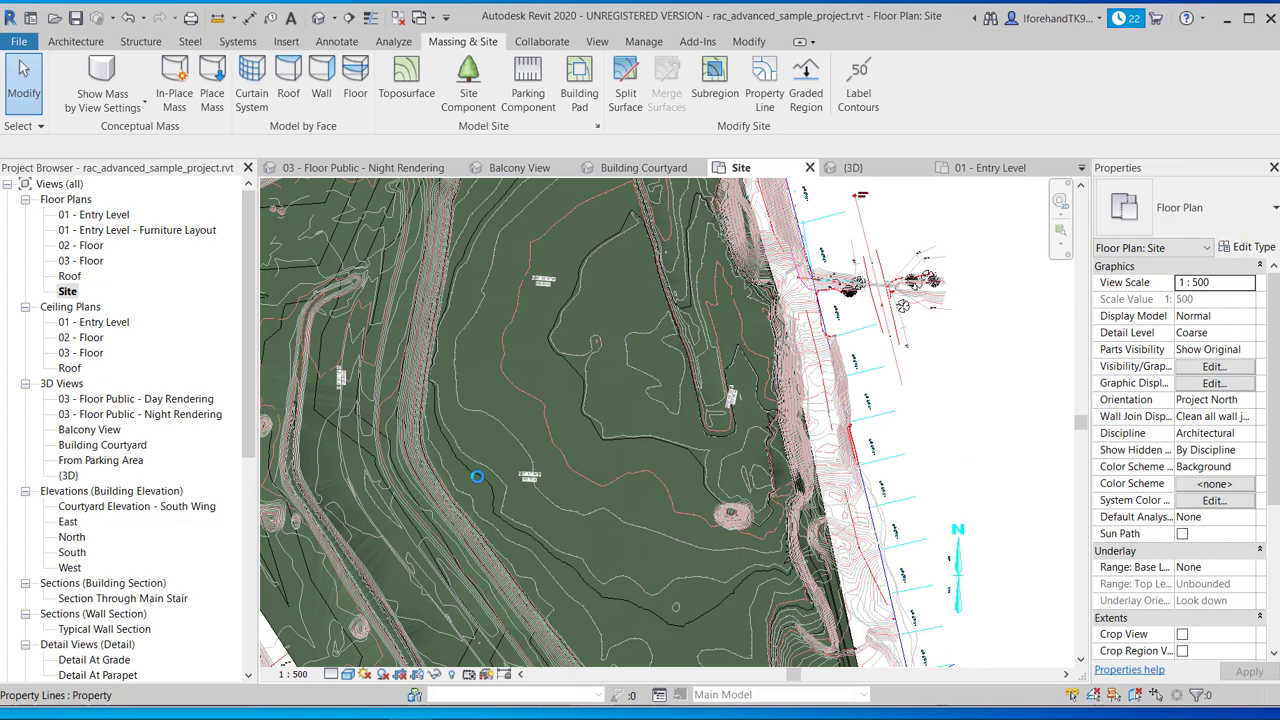
scroll(477, 476, down, 1)
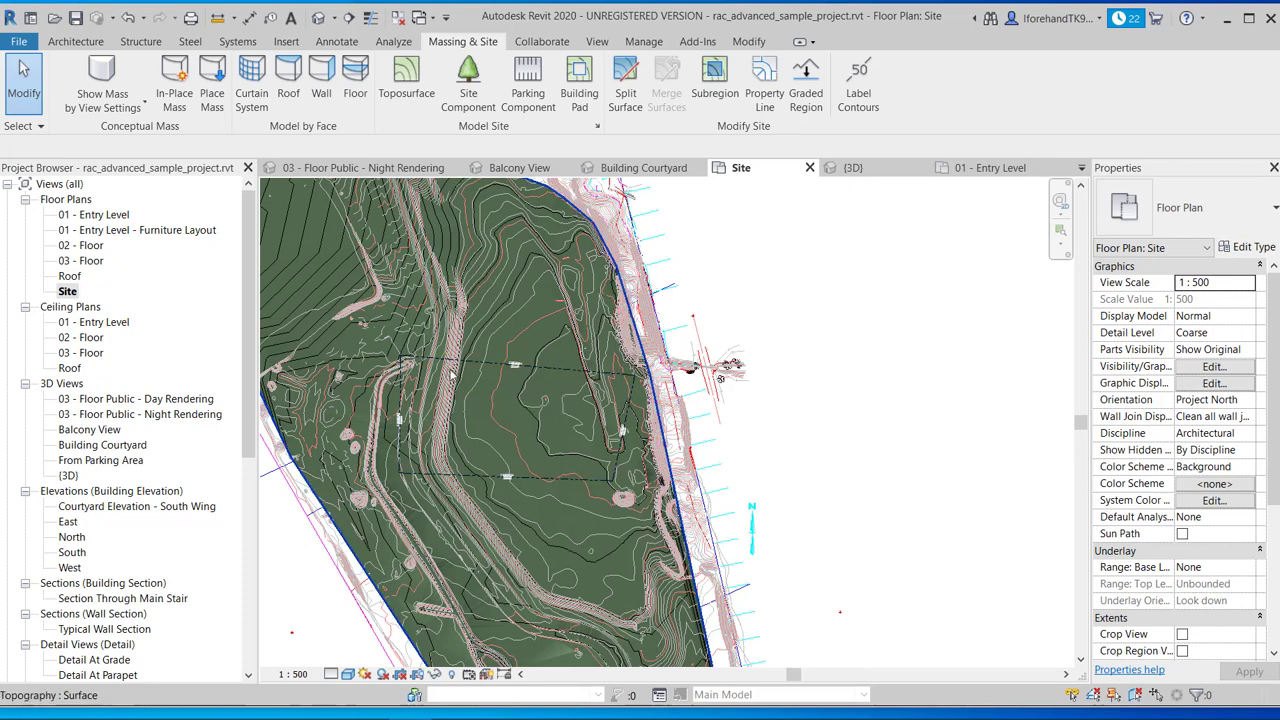
- Unload the AutoCAD Siteplan.dwg CAD link from the project through Manage Links
click(392, 48)
click(340, 44)
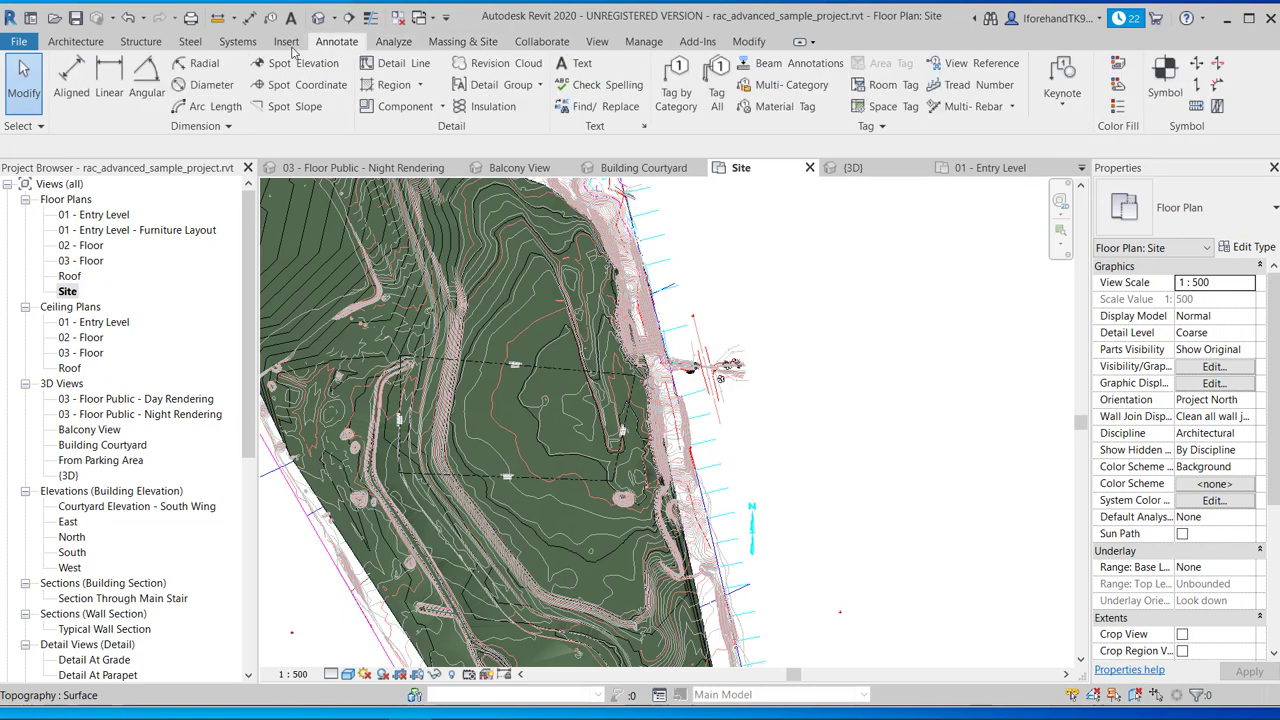
click(286, 44)
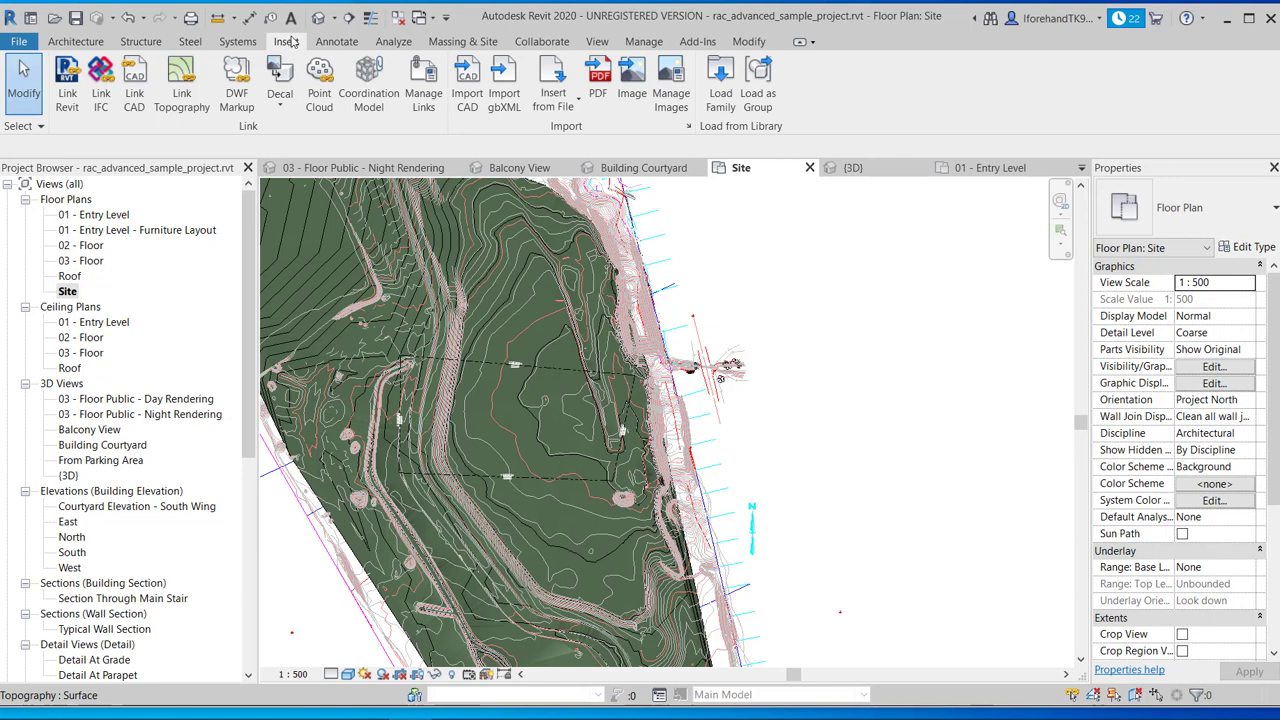
click(422, 100)
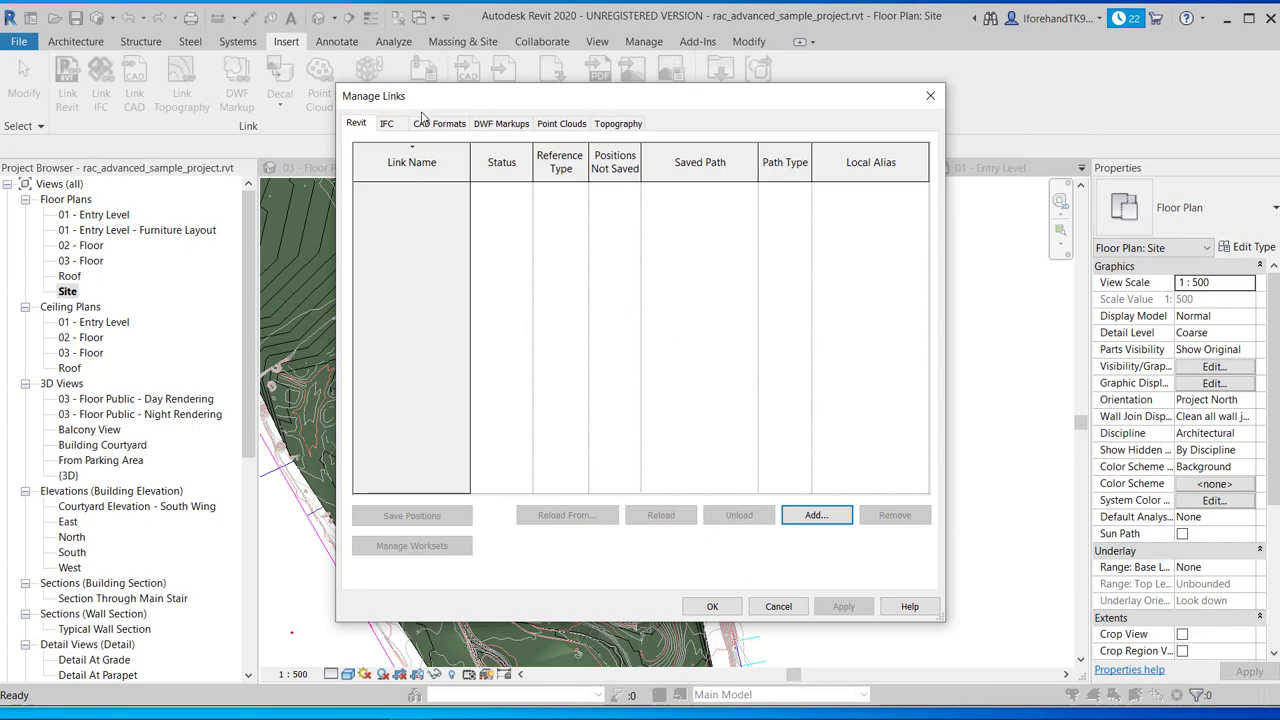
click(432, 124)
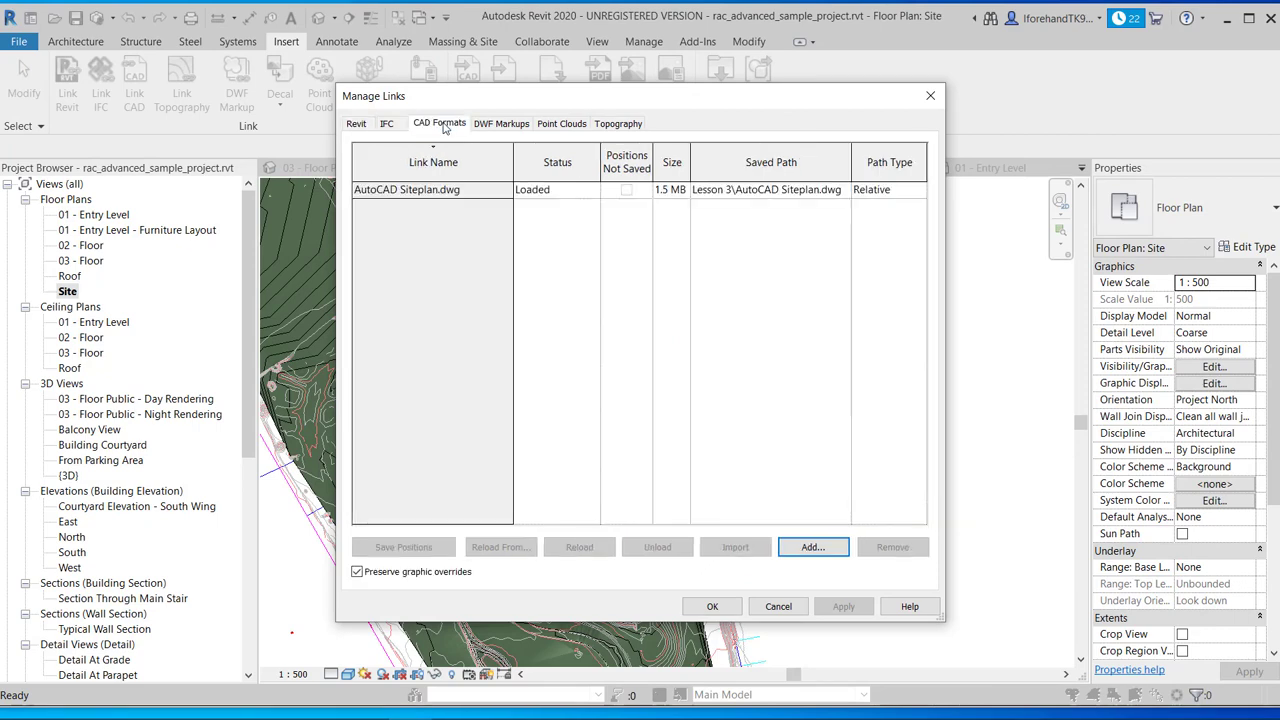
click(437, 194)
click(650, 548)
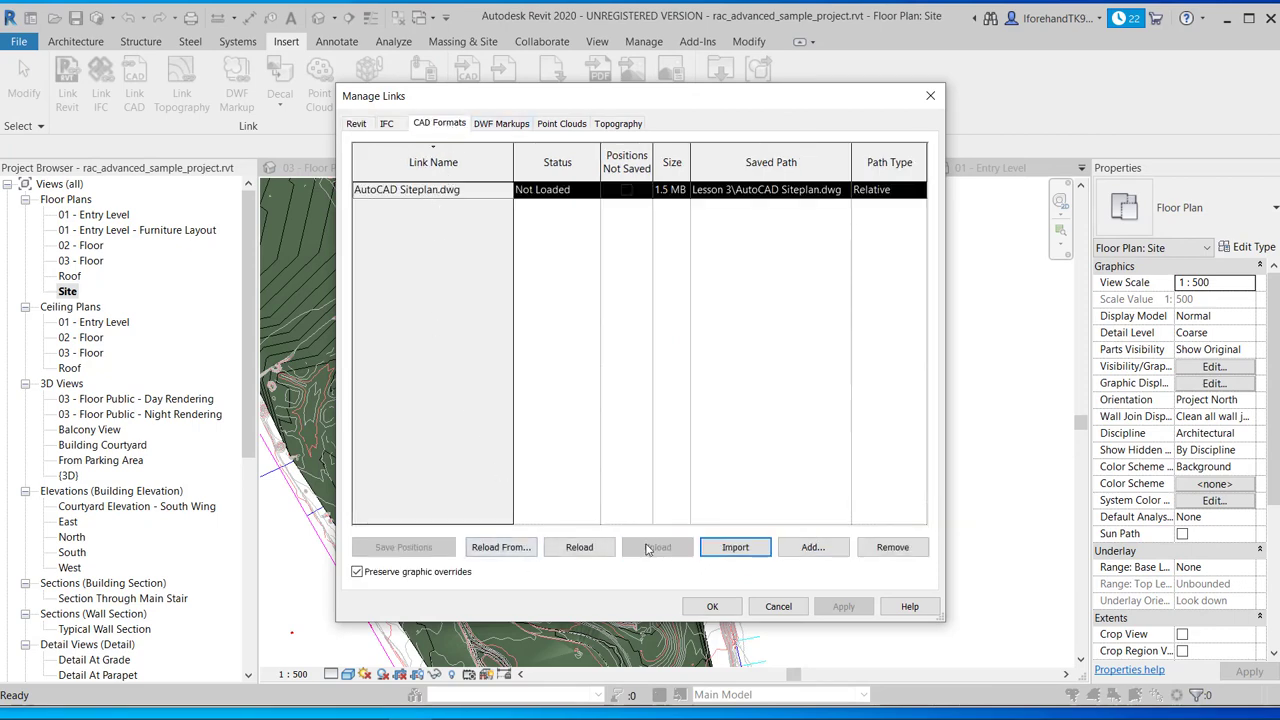
click(705, 605)
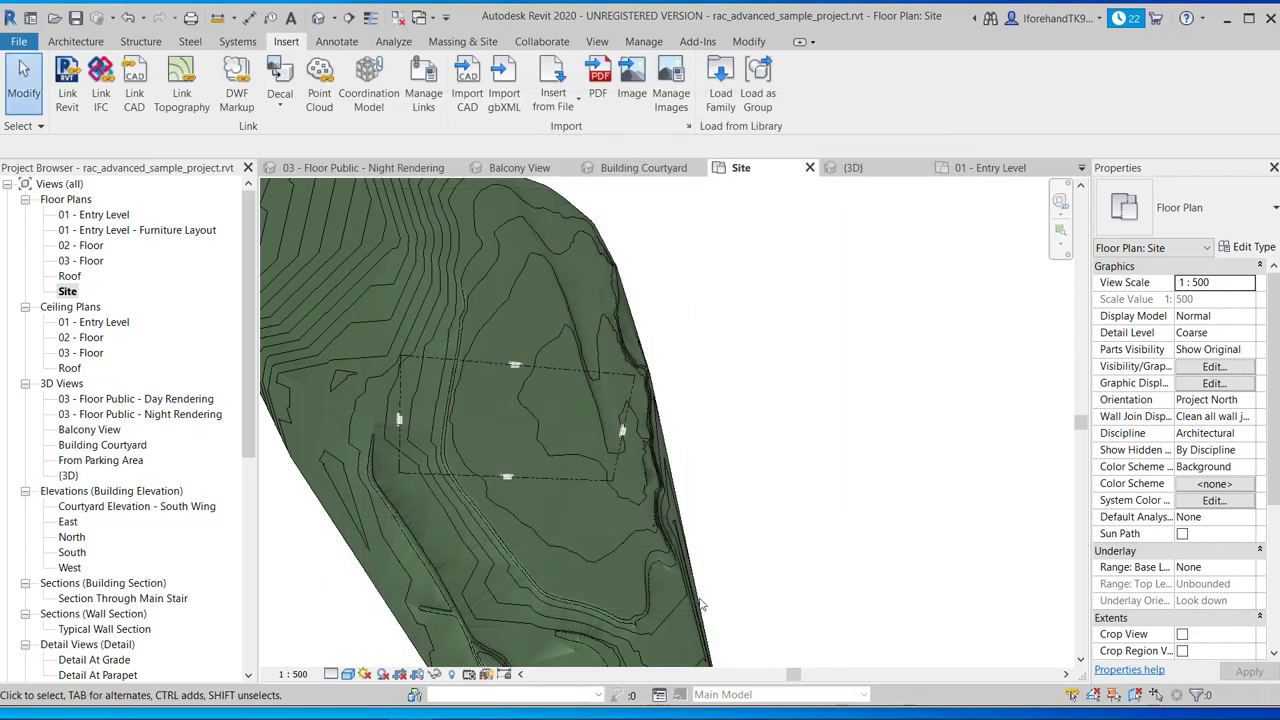
scroll(510, 430, up, 4)
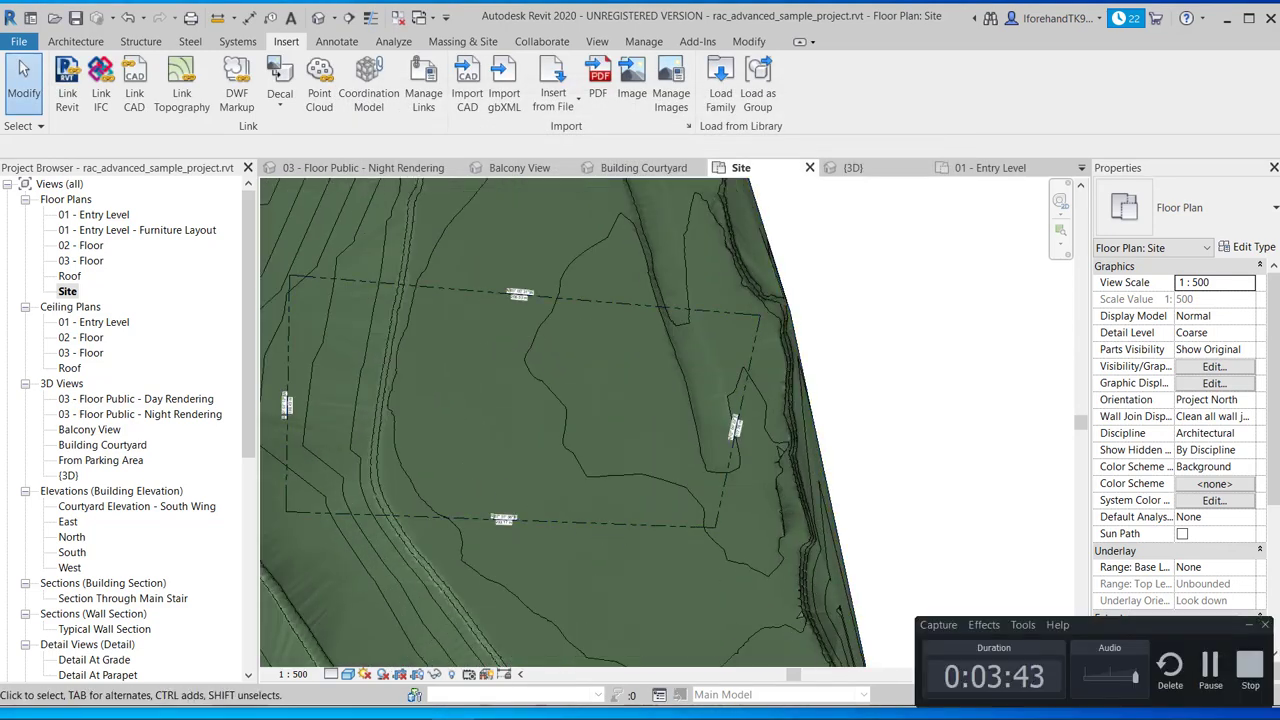
click(1208, 672)
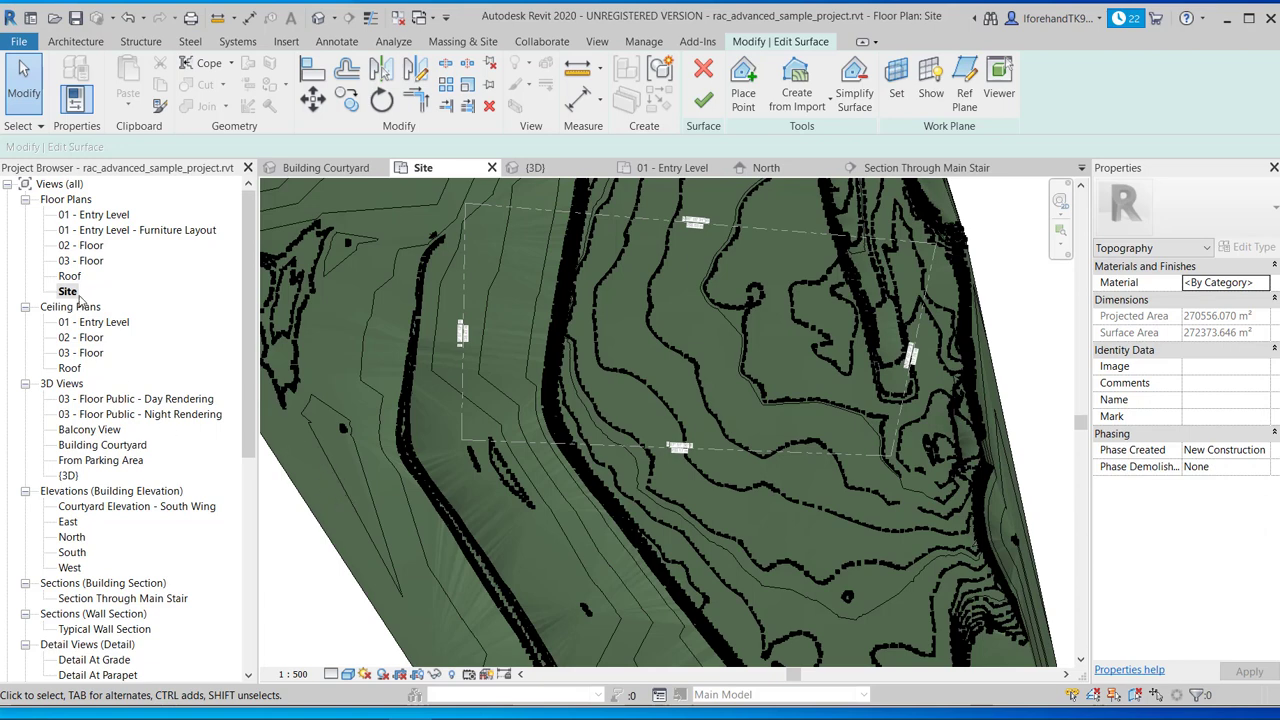
- Check the Courtyard Elevation - South Wing view and open the West building elevation
click(93, 492)
double_click(108, 508)
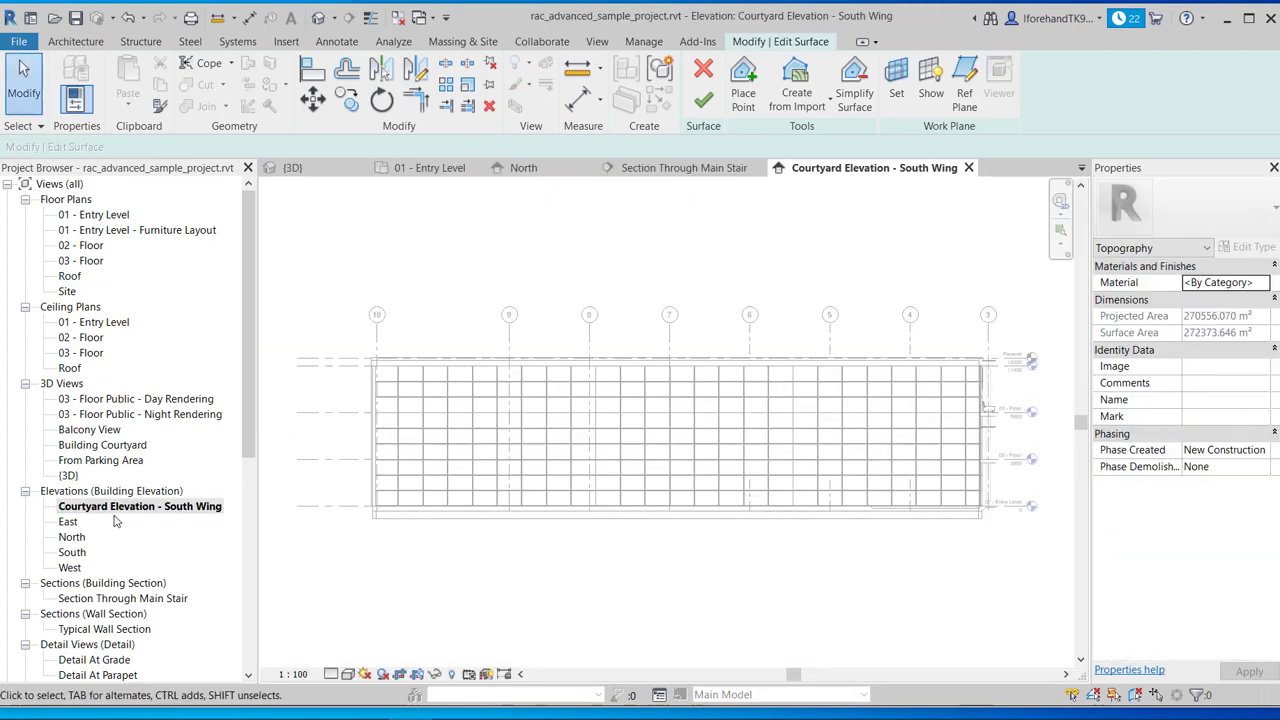
click(72, 584)
click(70, 567)
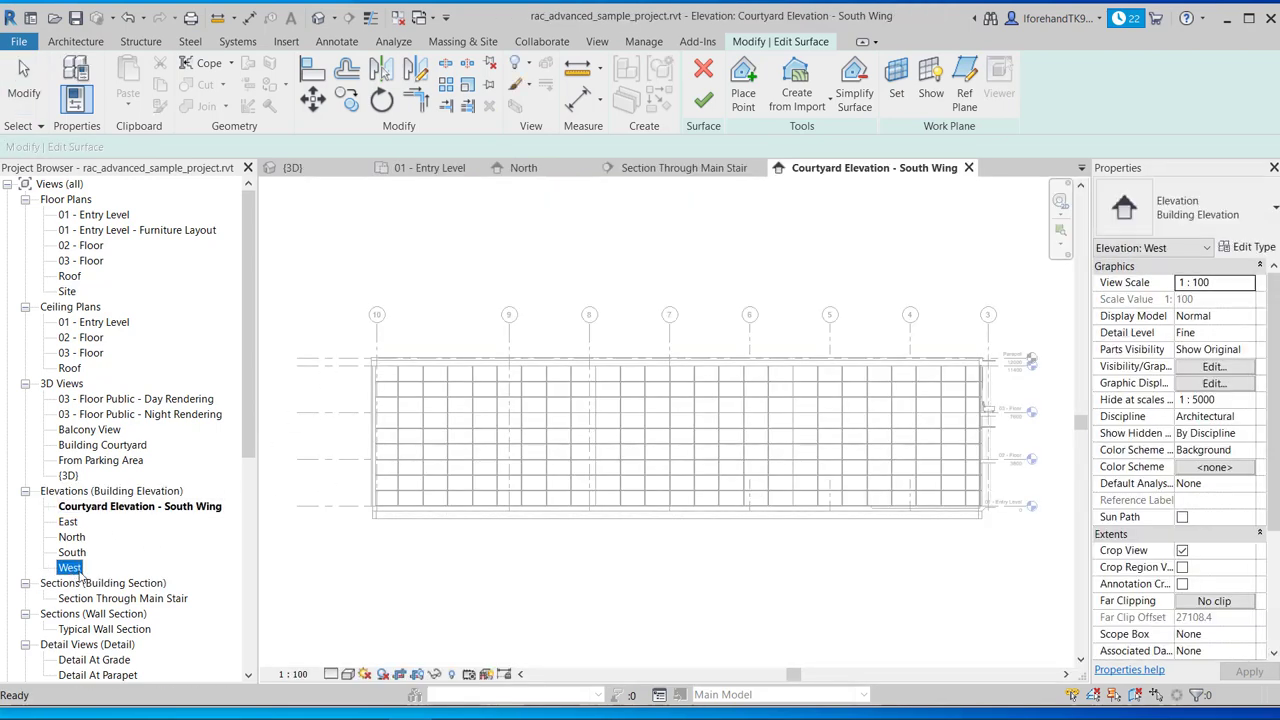
scroll(82, 575, down, 1)
scroll(80, 573, down, 7)
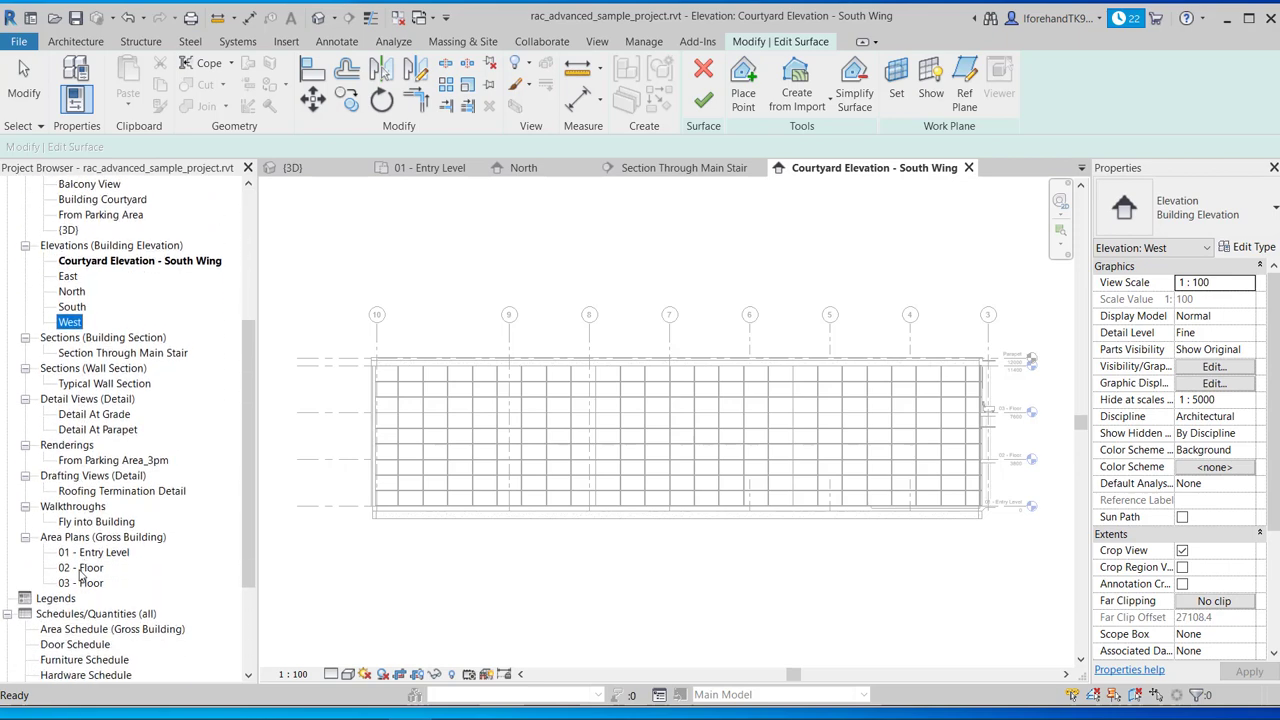
scroll(80, 573, up, 7)
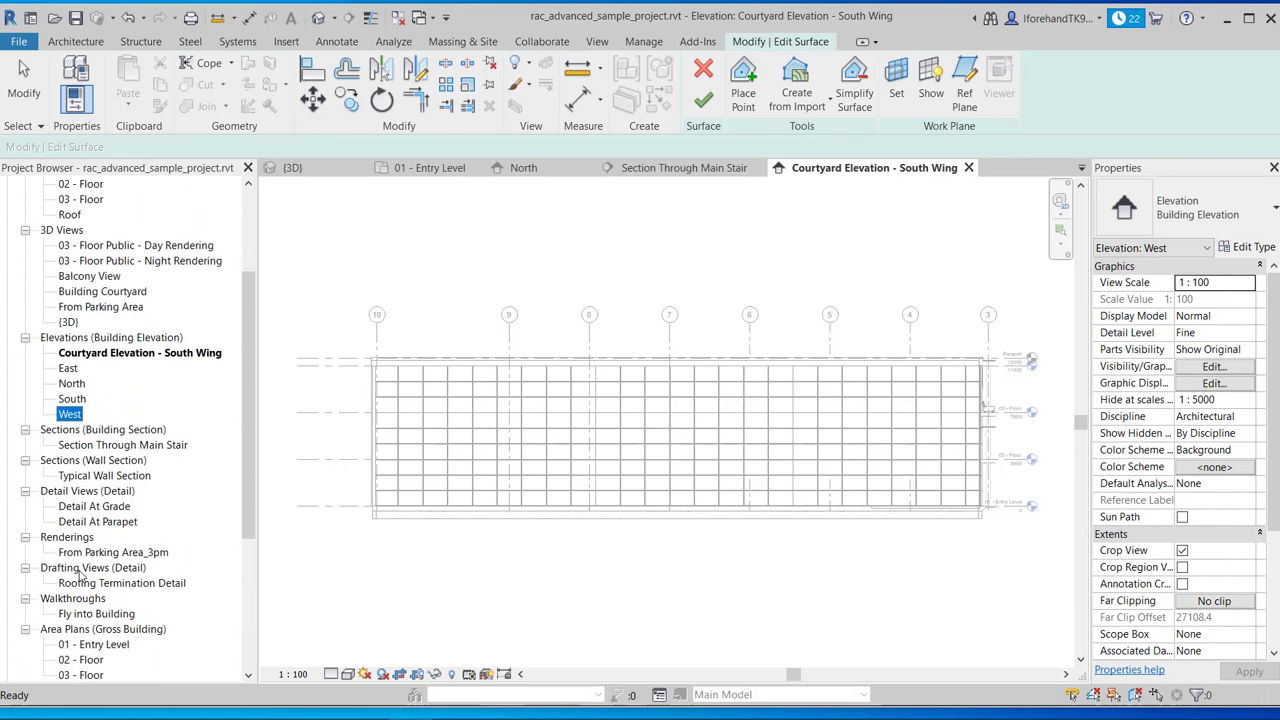
double_click(70, 553)
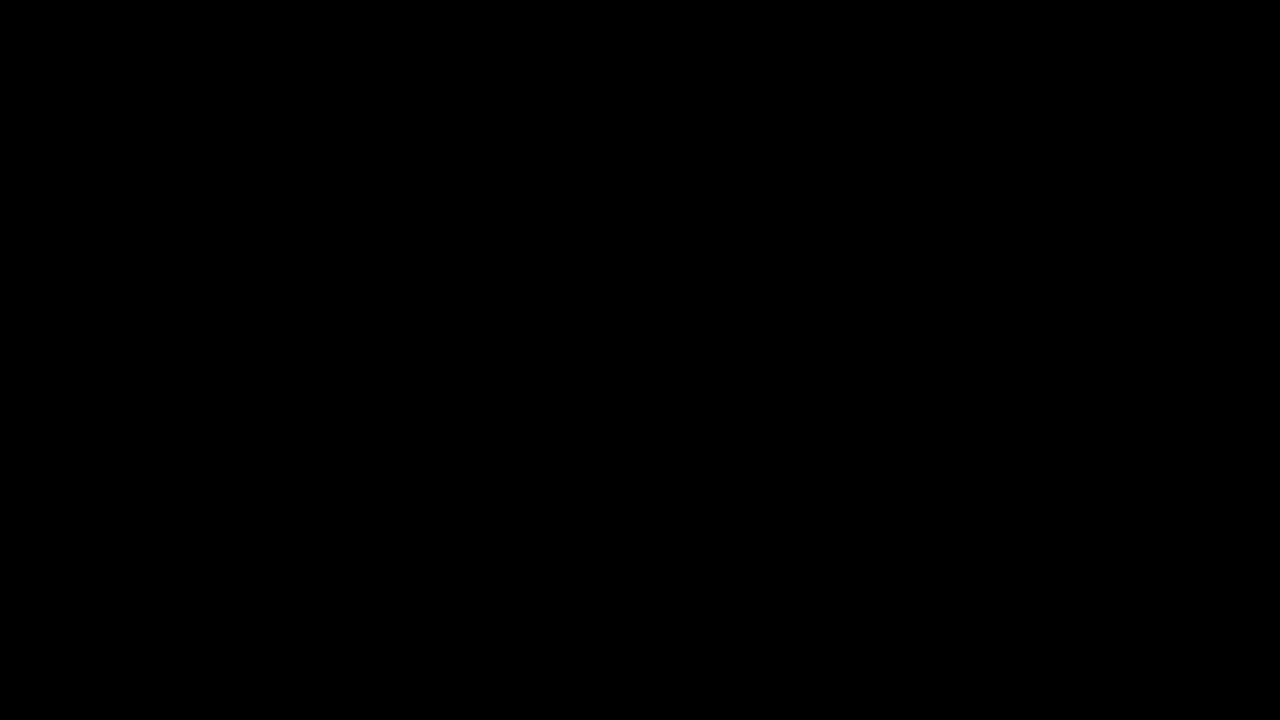
- Deselect the surface point and view the terrain against the building in the Building Courtyard 3D view
right_click(617, 297)
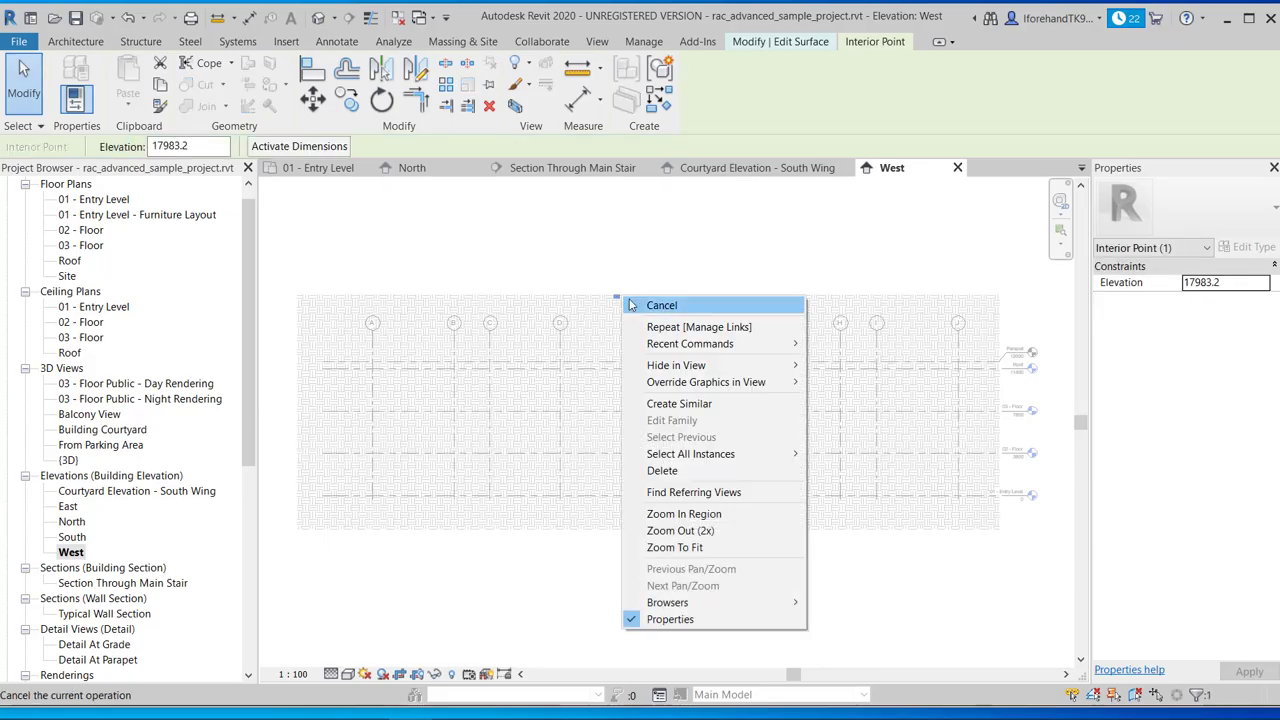
click(580, 614)
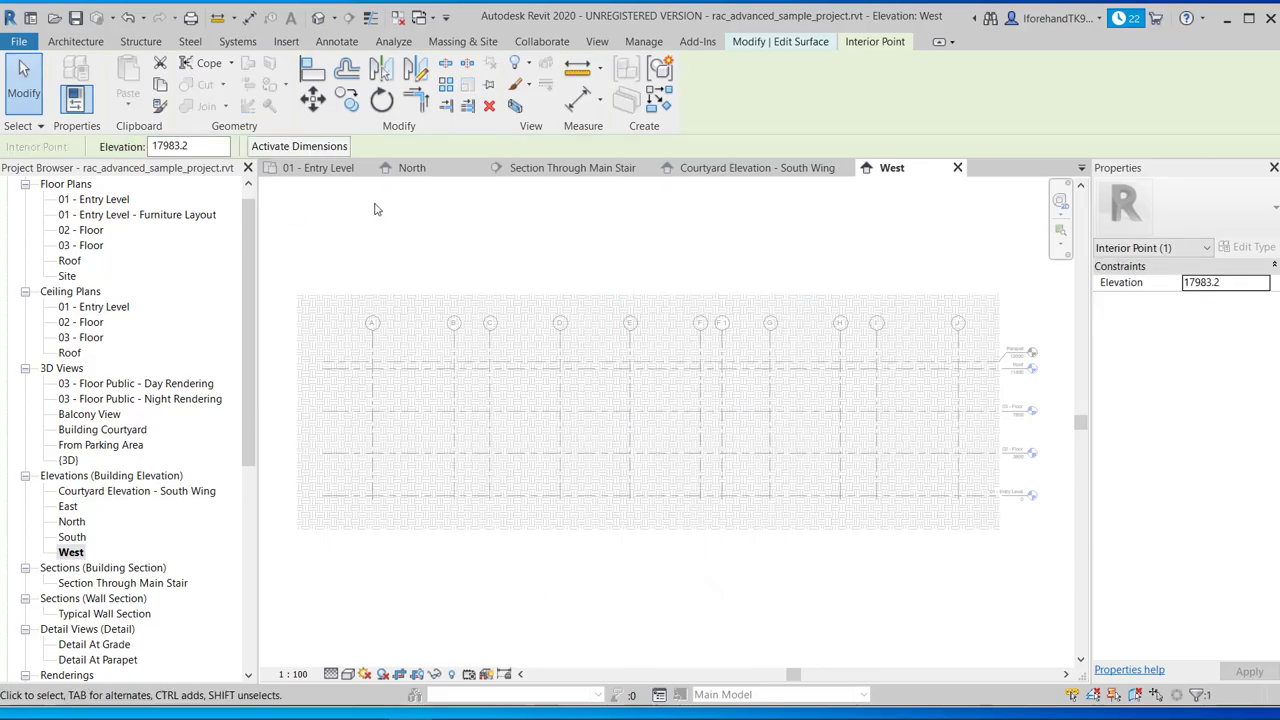
click(300, 168)
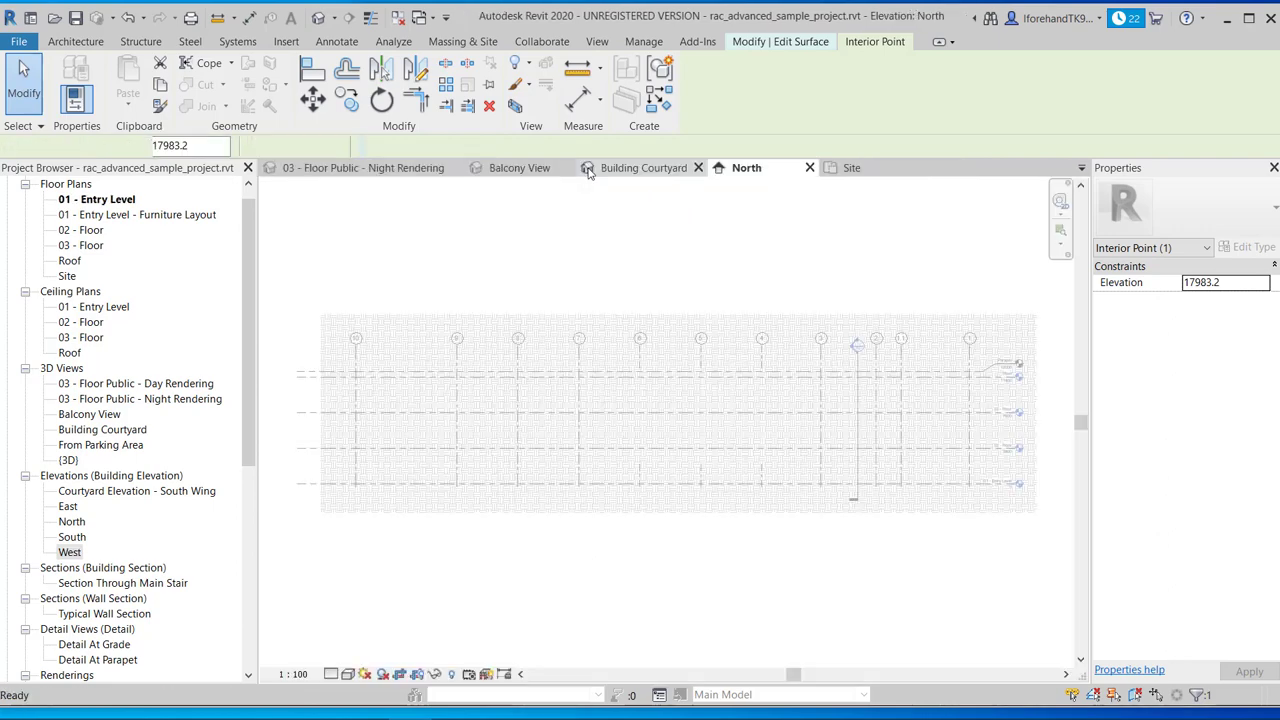
click(621, 169)
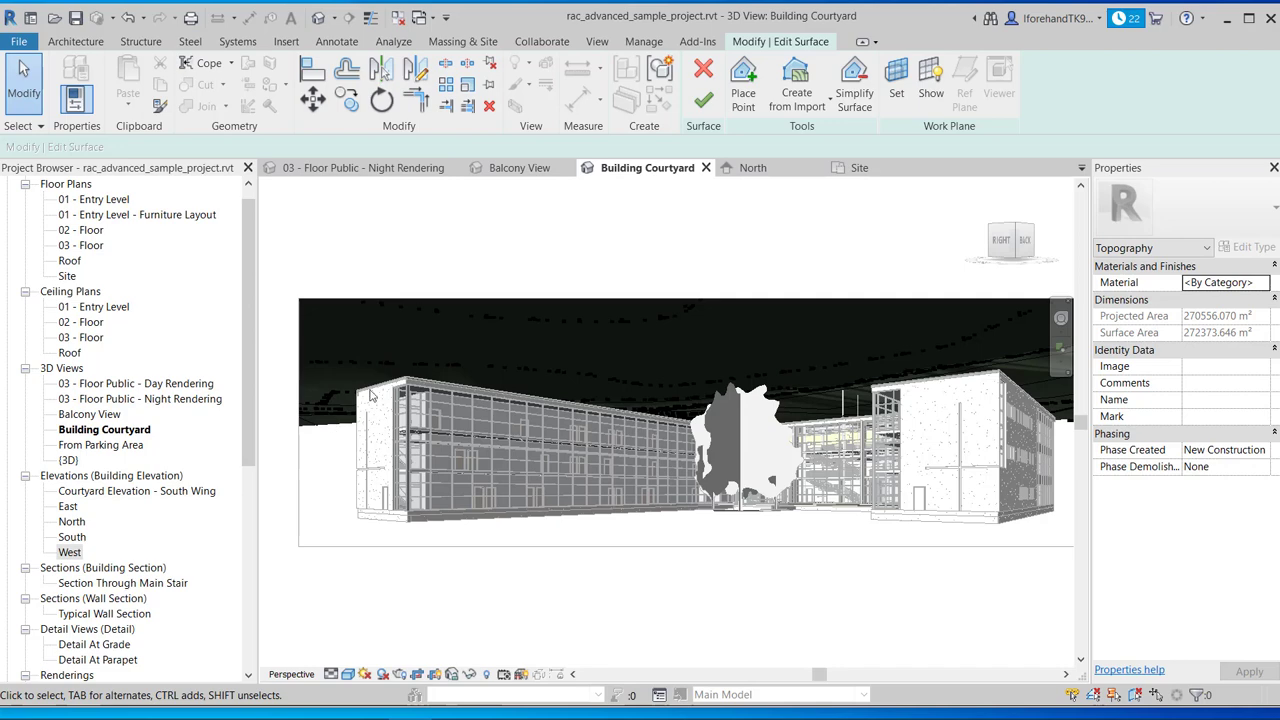
- Cancel the open surface edit, select the toposurface and display it in the West elevation
click(703, 70)
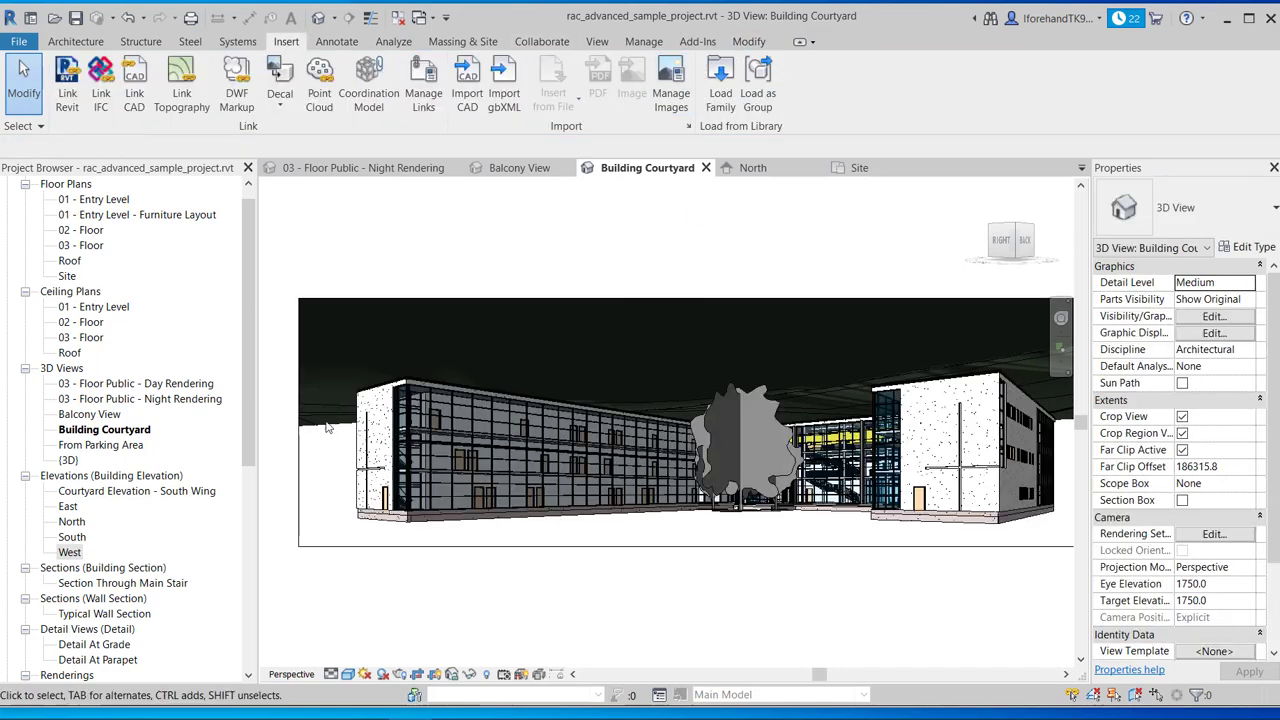
click(326, 428)
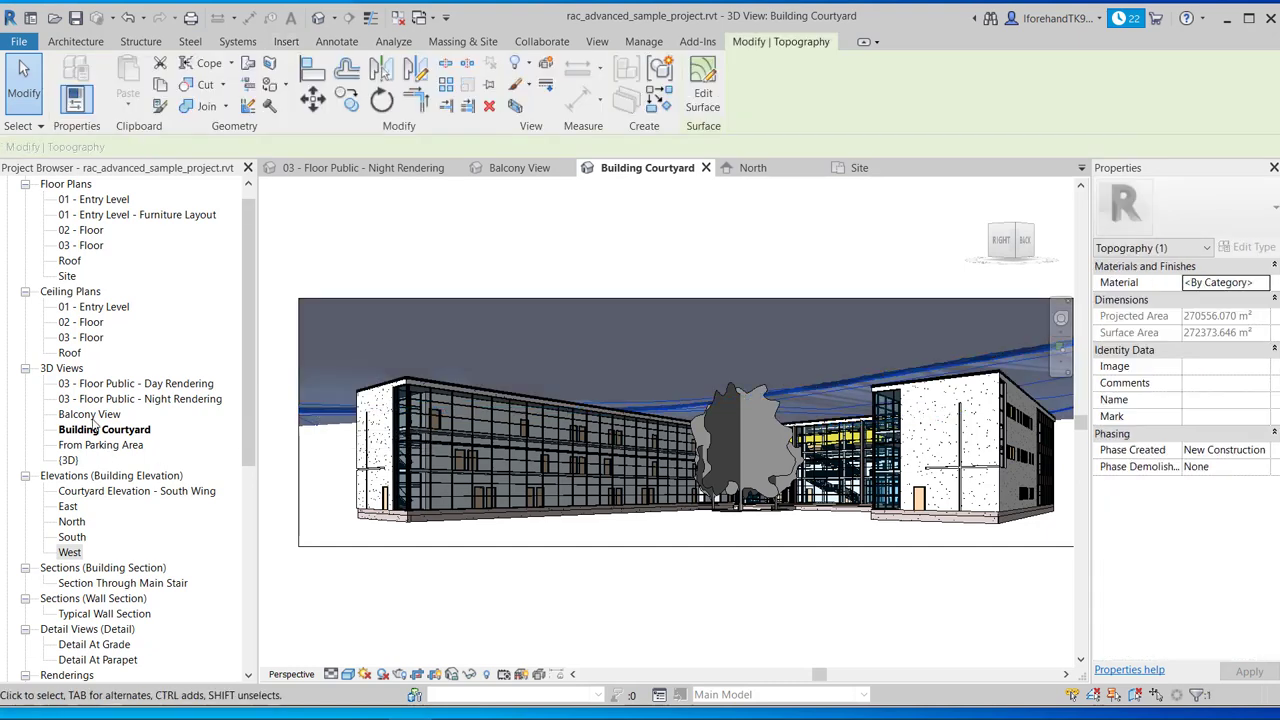
double_click(72, 553)
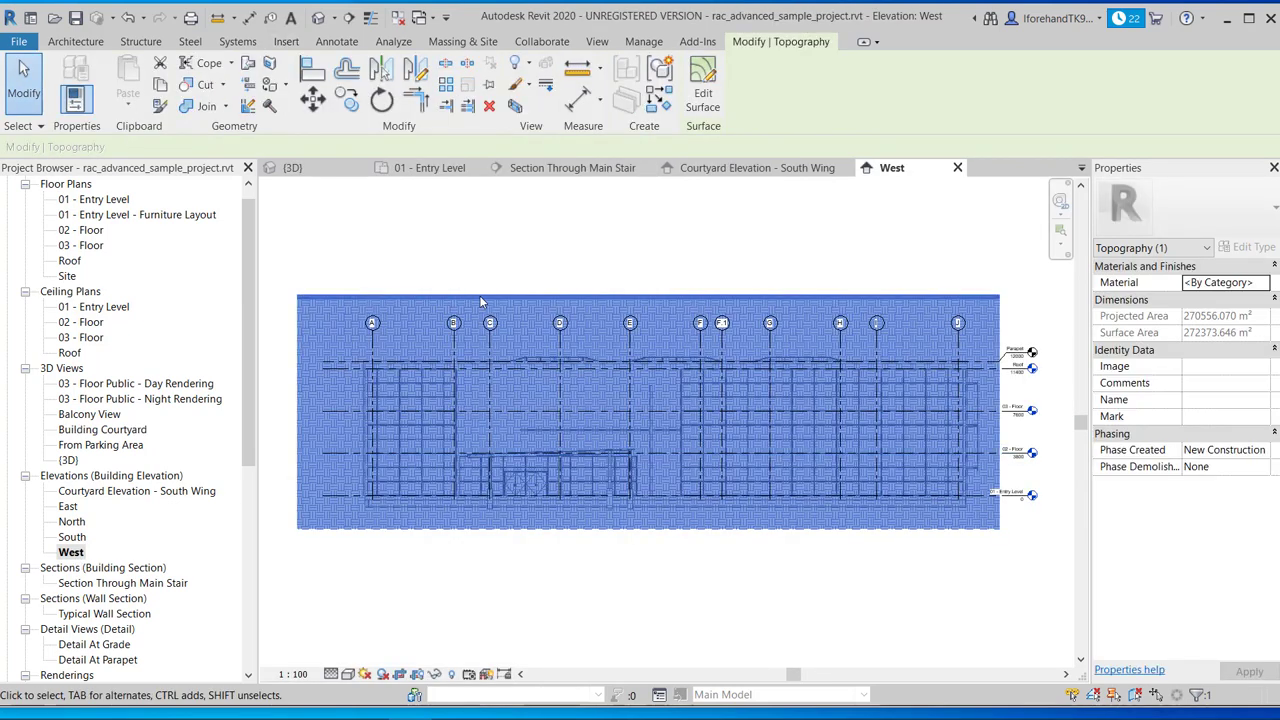
- Try to move the selected toposurface straight down by more than the building's height in the West elevation
click(313, 97)
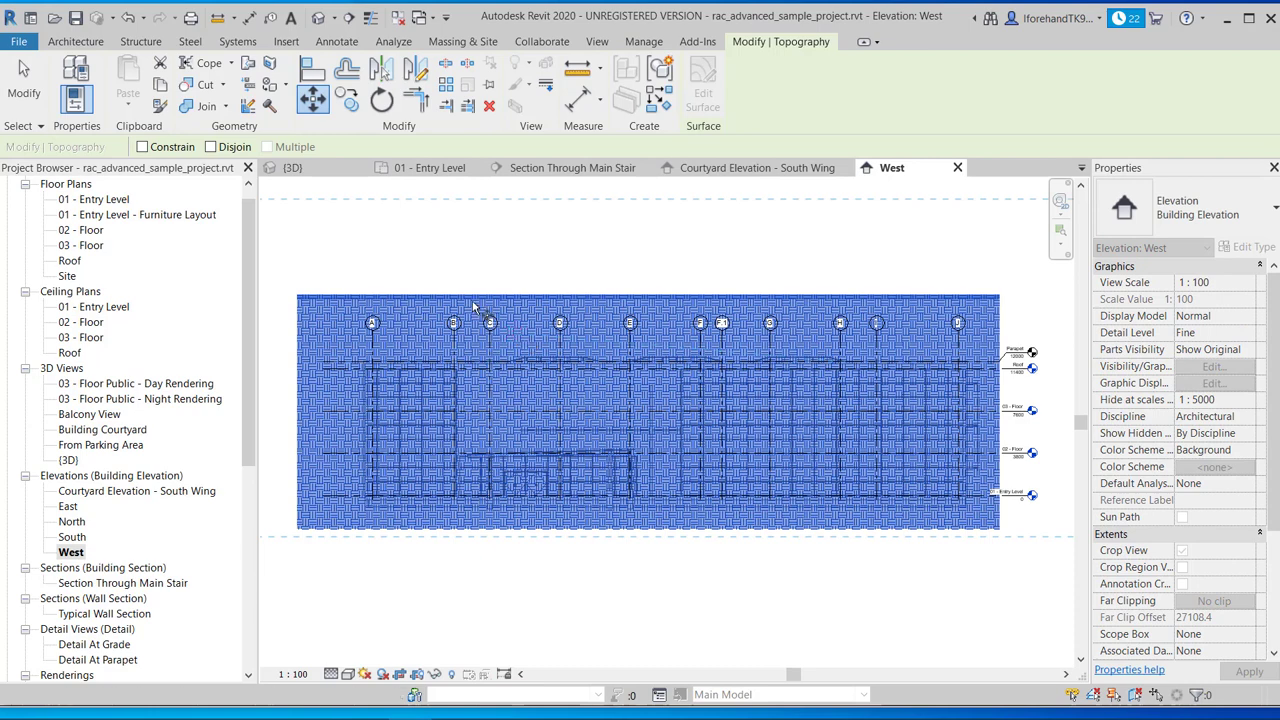
click(335, 325)
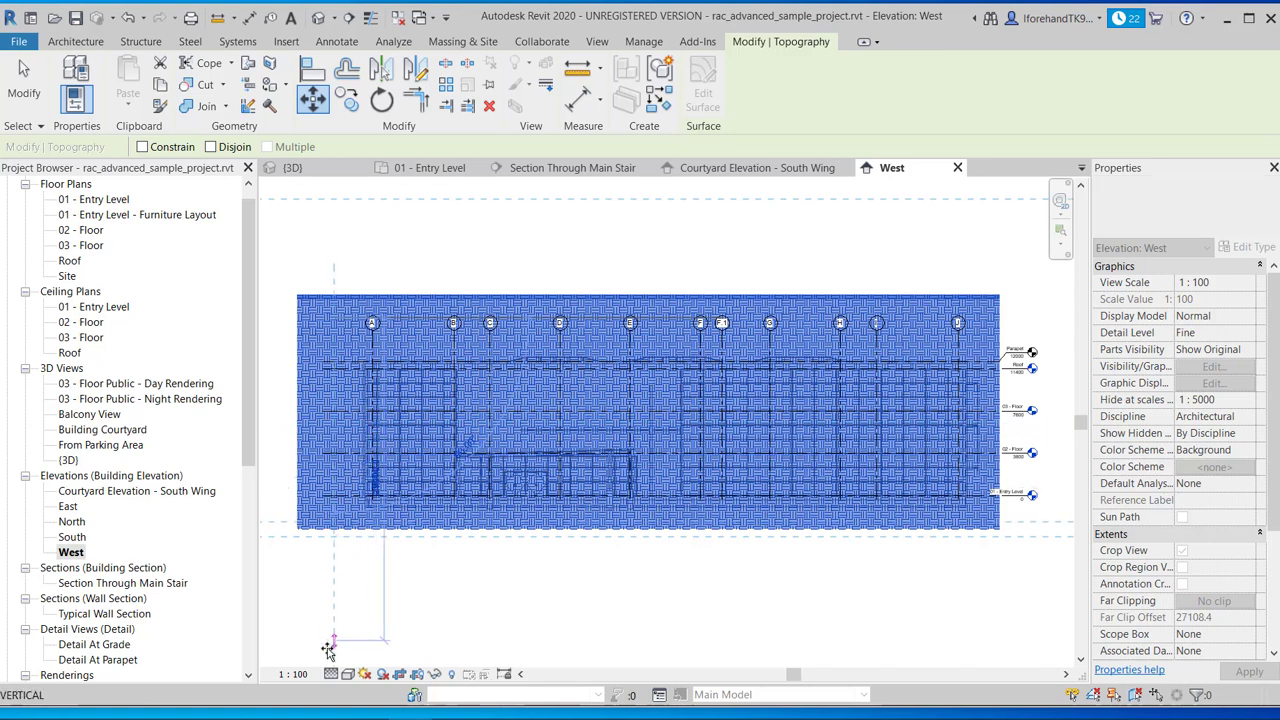
key(shift)
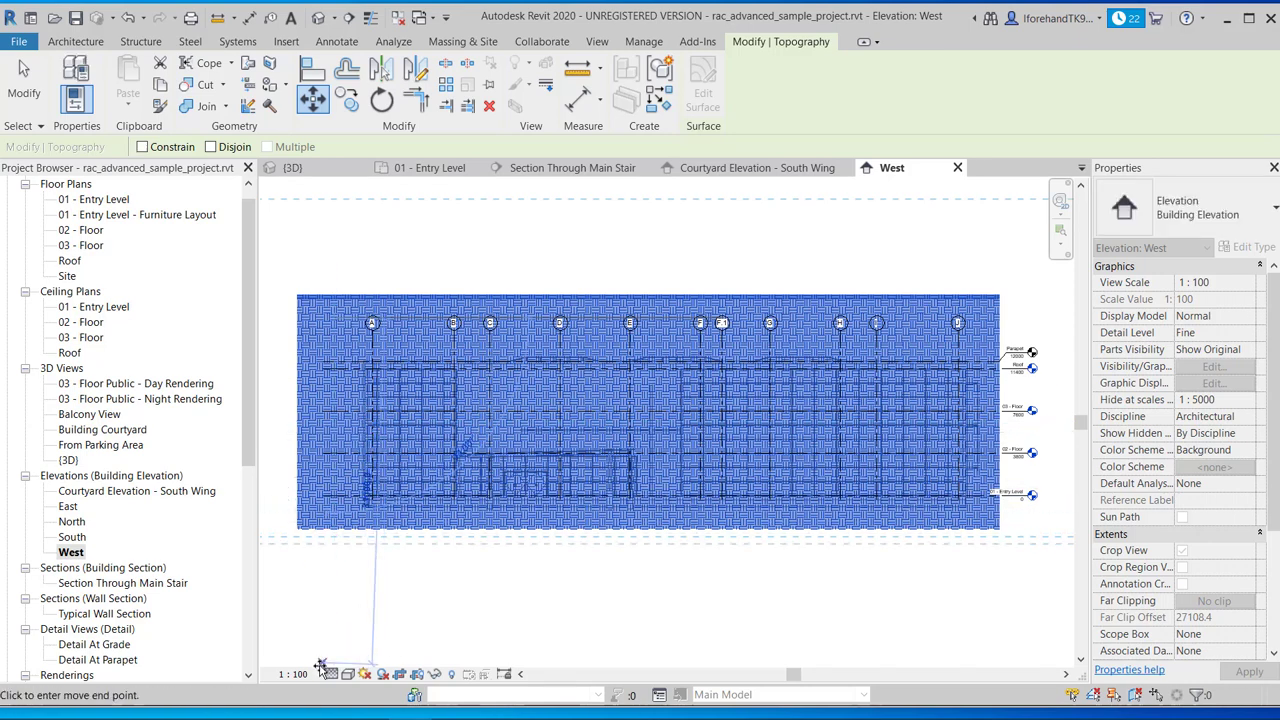
click(337, 650)
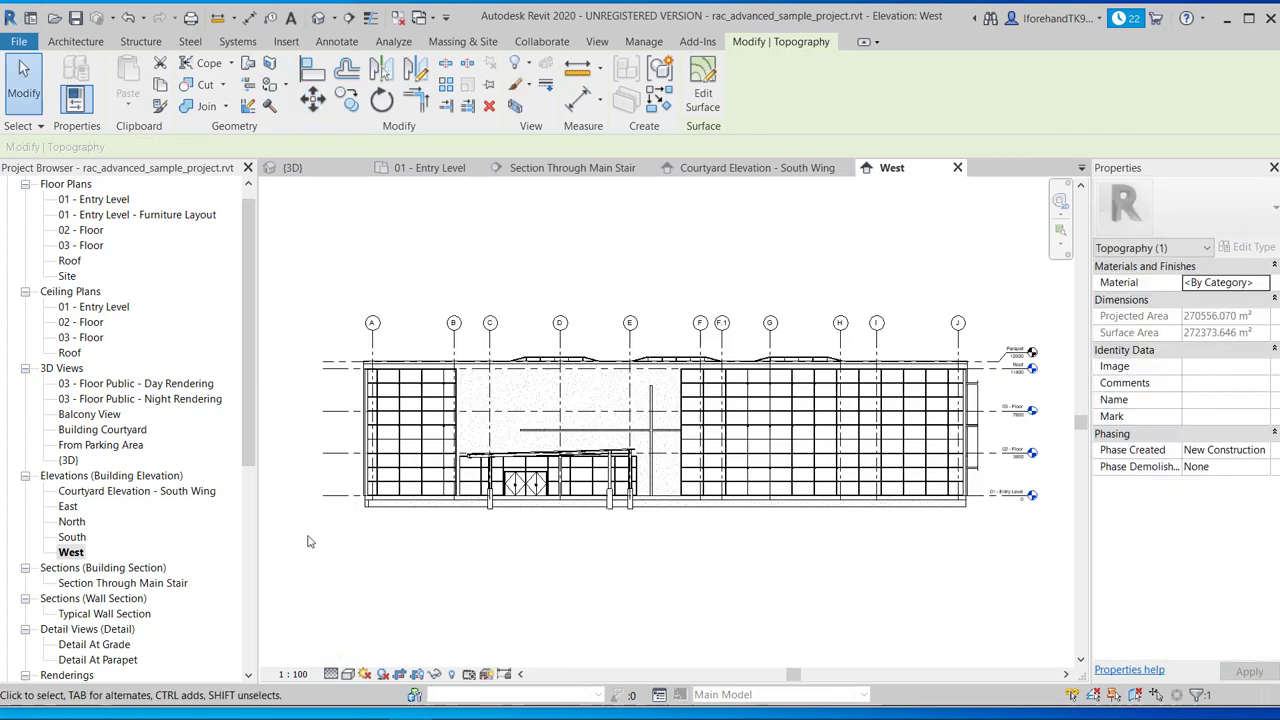
scroll(333, 540, down, 2)
middle_drag(410, 512, 474, 448)
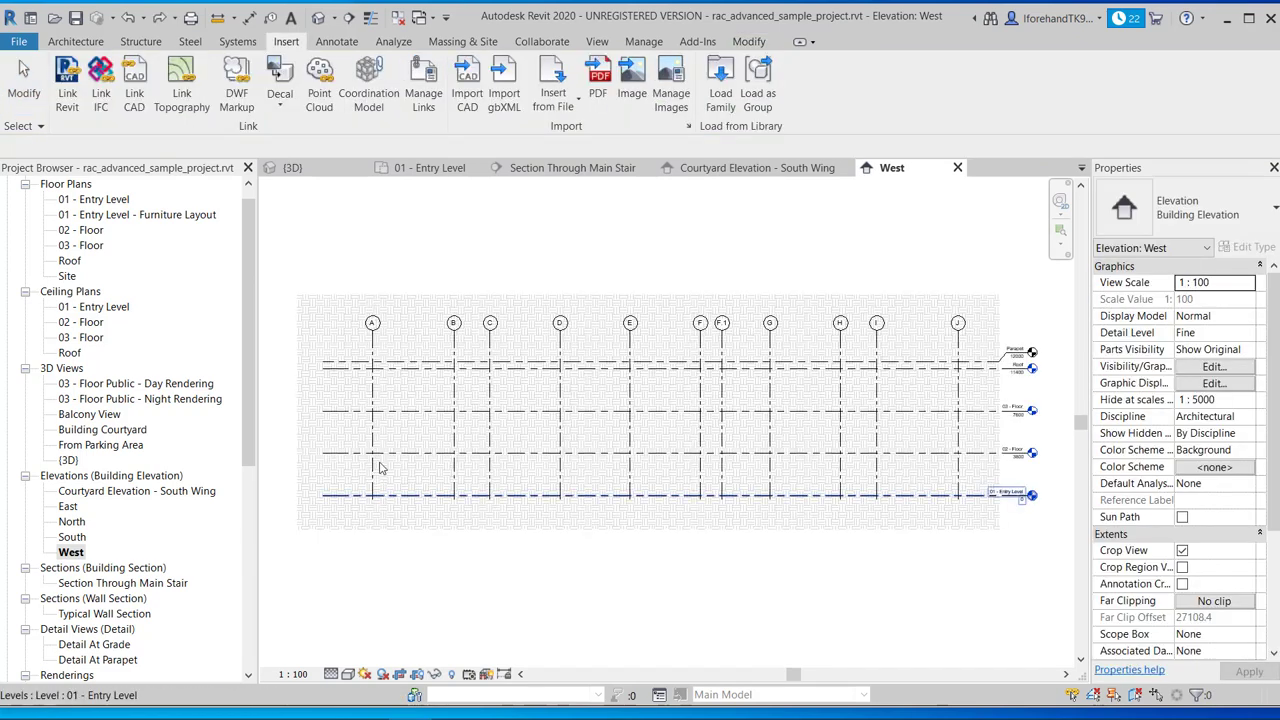
click(336, 412)
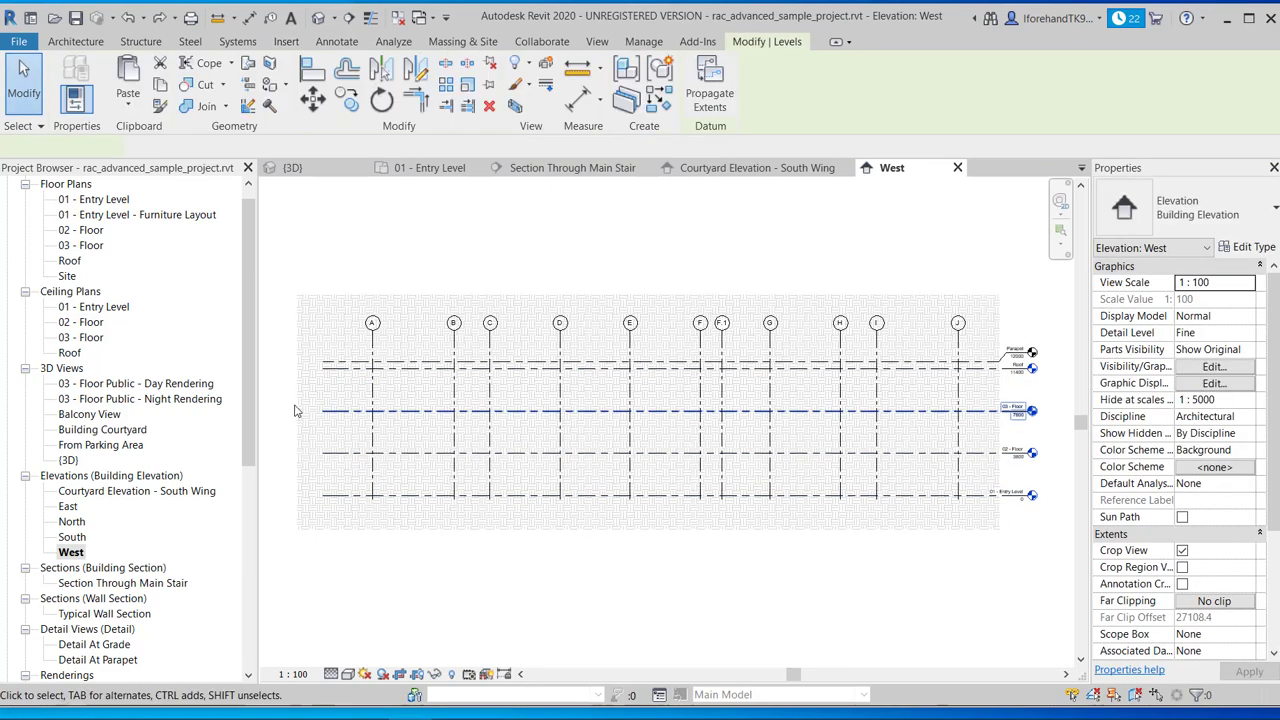
click(459, 297)
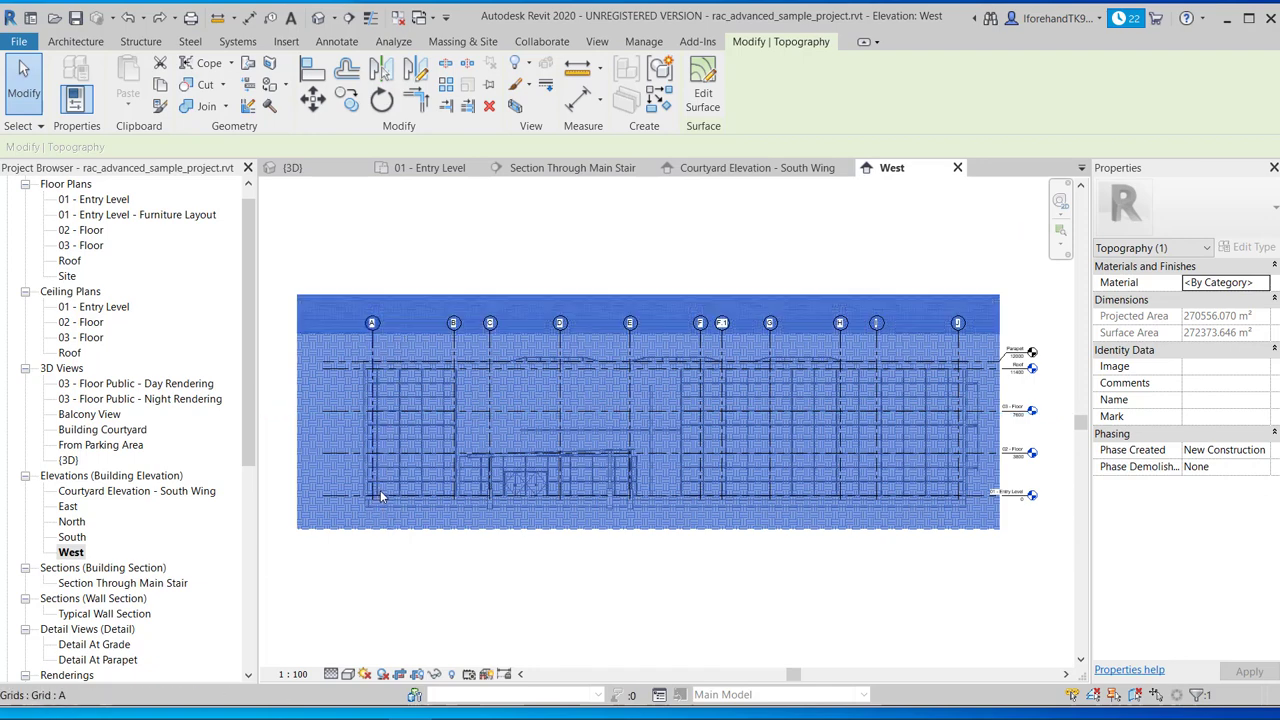
click(356, 568)
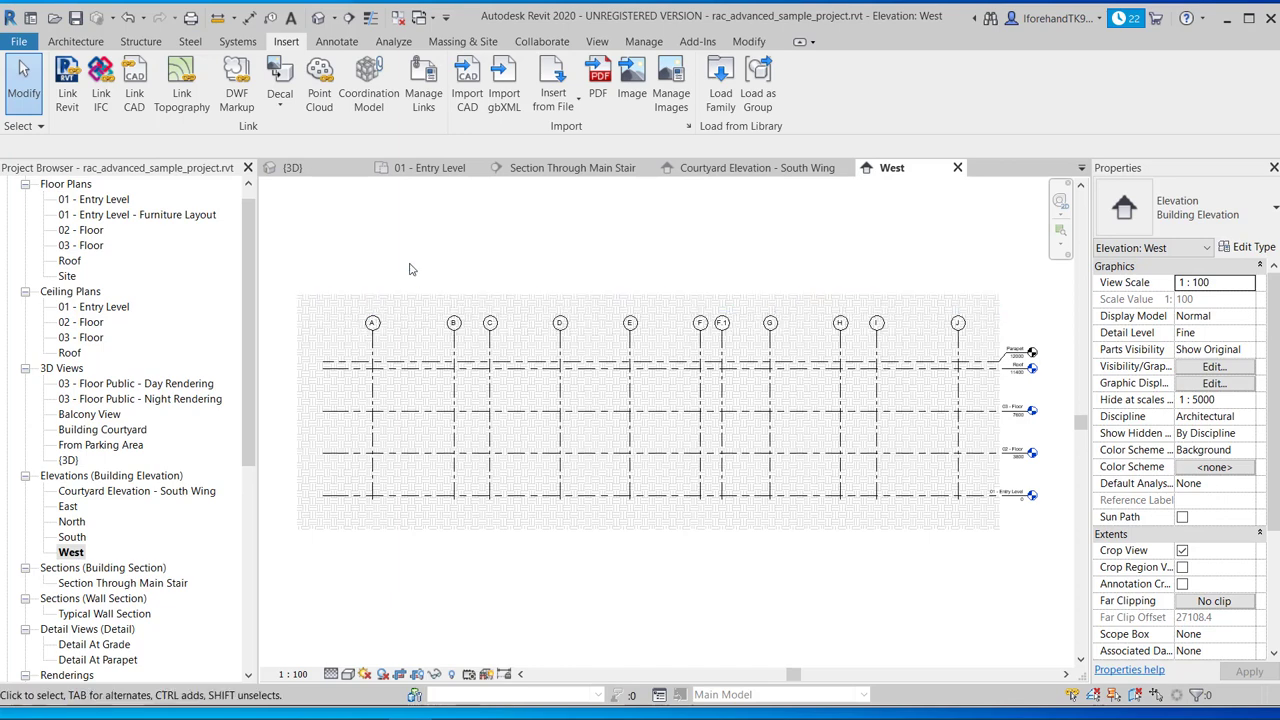
- Move the toposurface vertically down in the West elevation until its upper edge lies near the 02 - Floor level
click(409, 300)
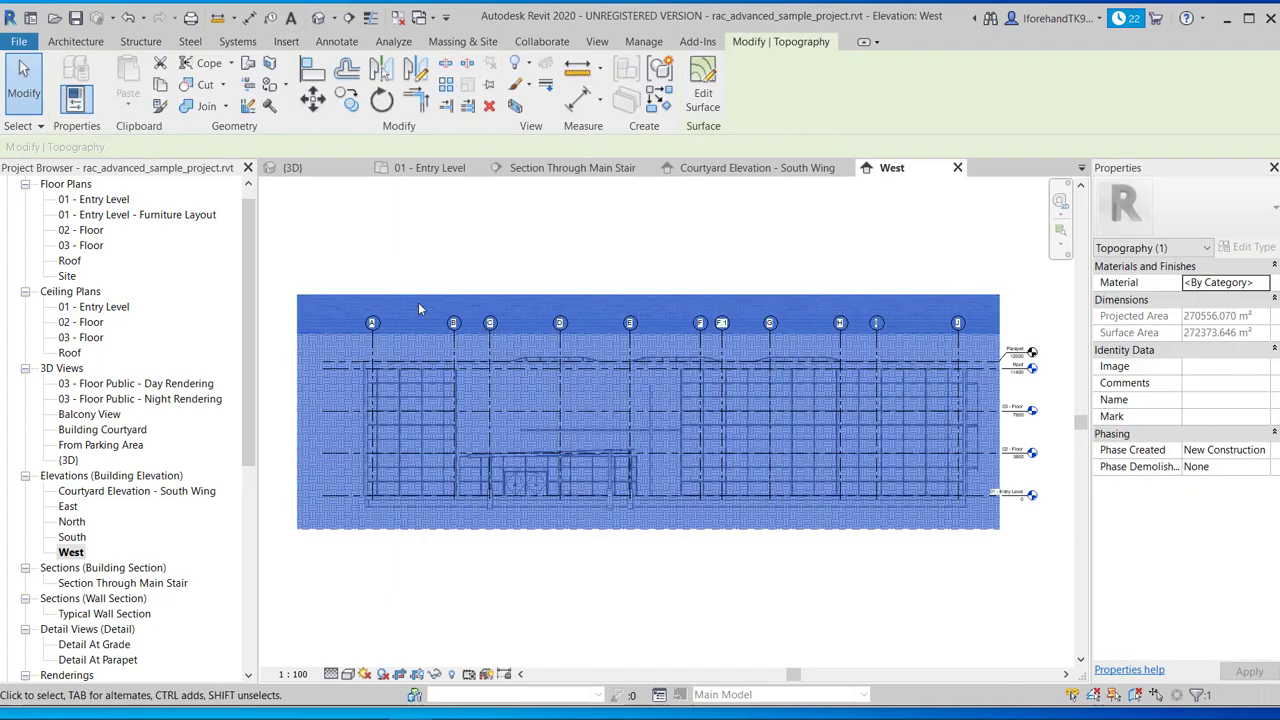
click(312, 96)
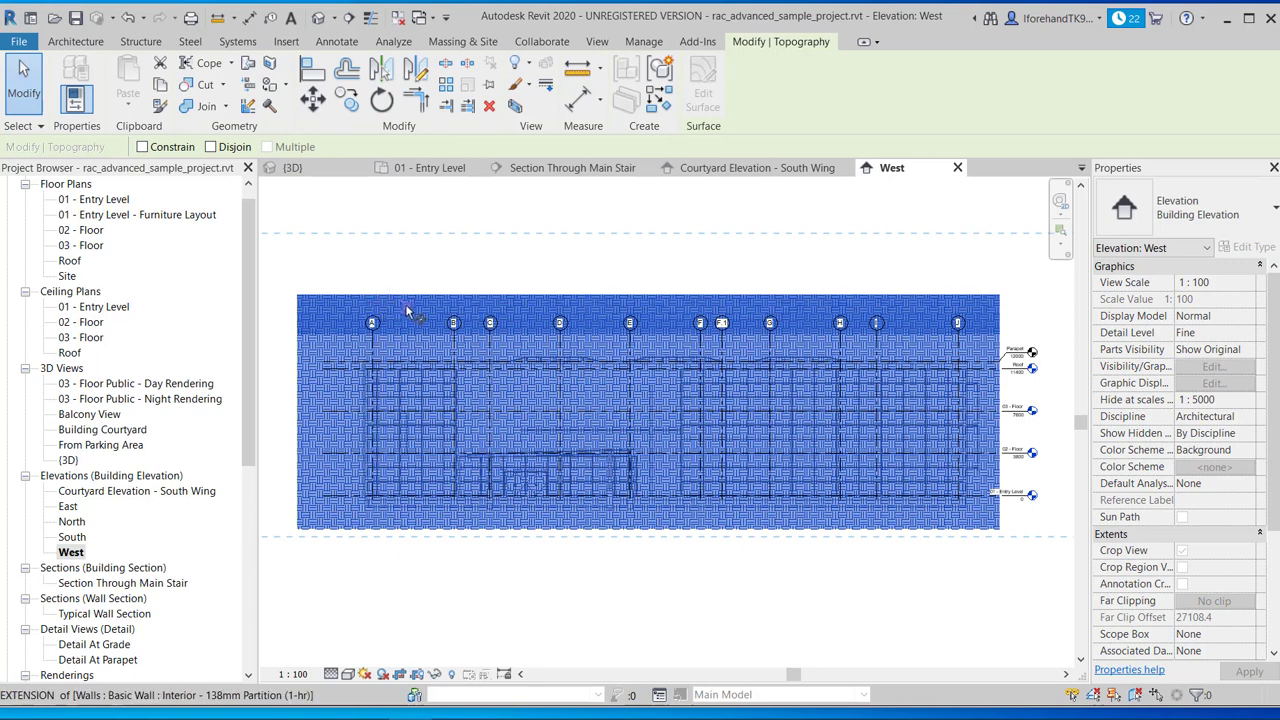
click(408, 233)
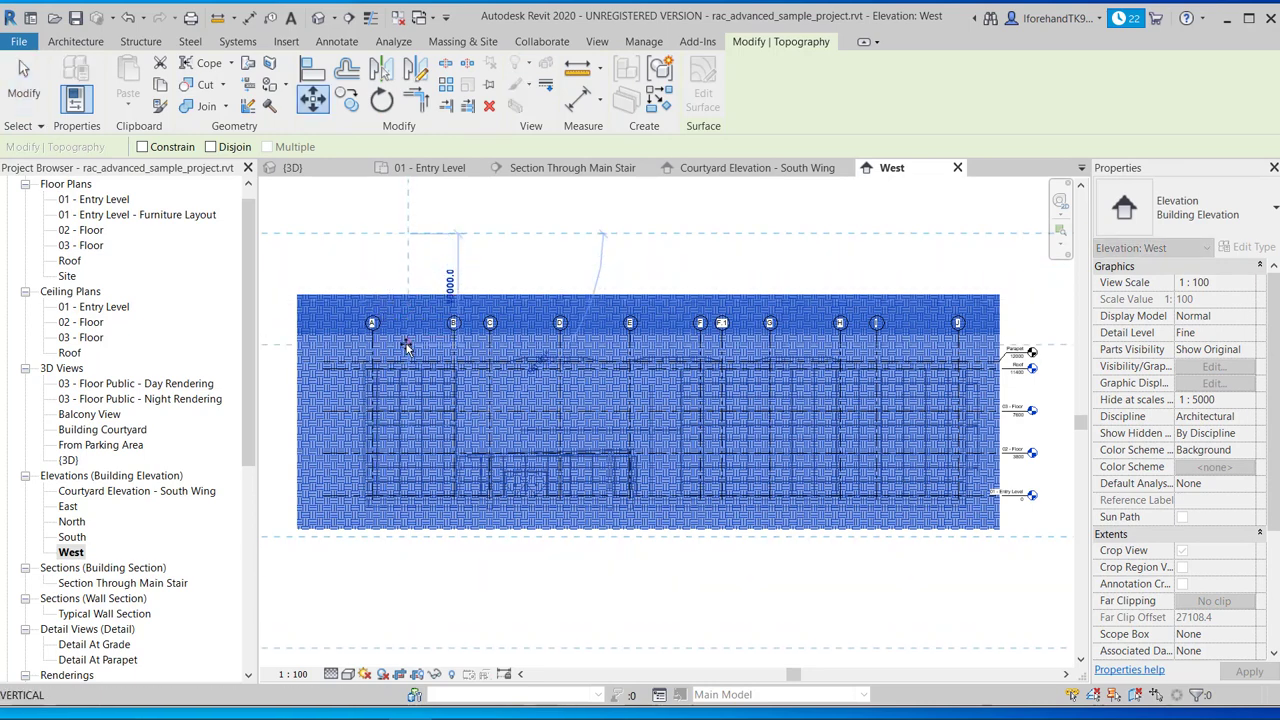
click(400, 398)
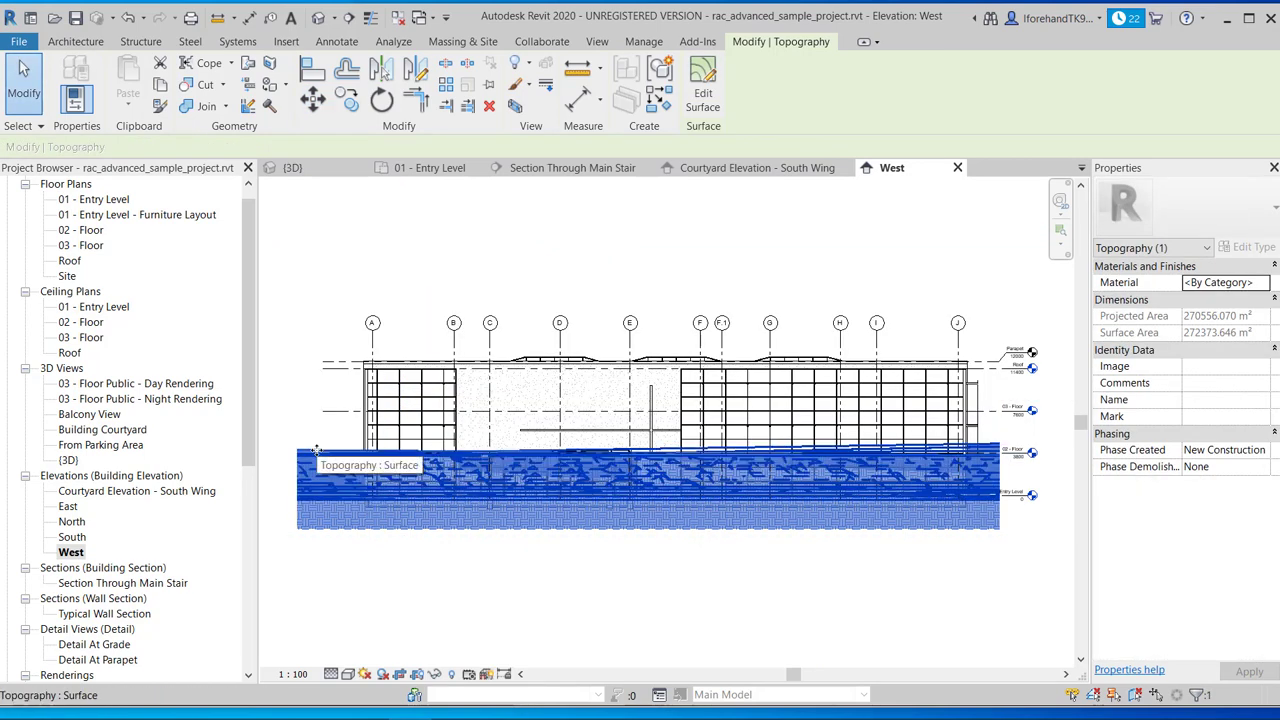
- Move the toposurface further down so its upper edge sits just above the 01 - Entry Level line
click(313, 100)
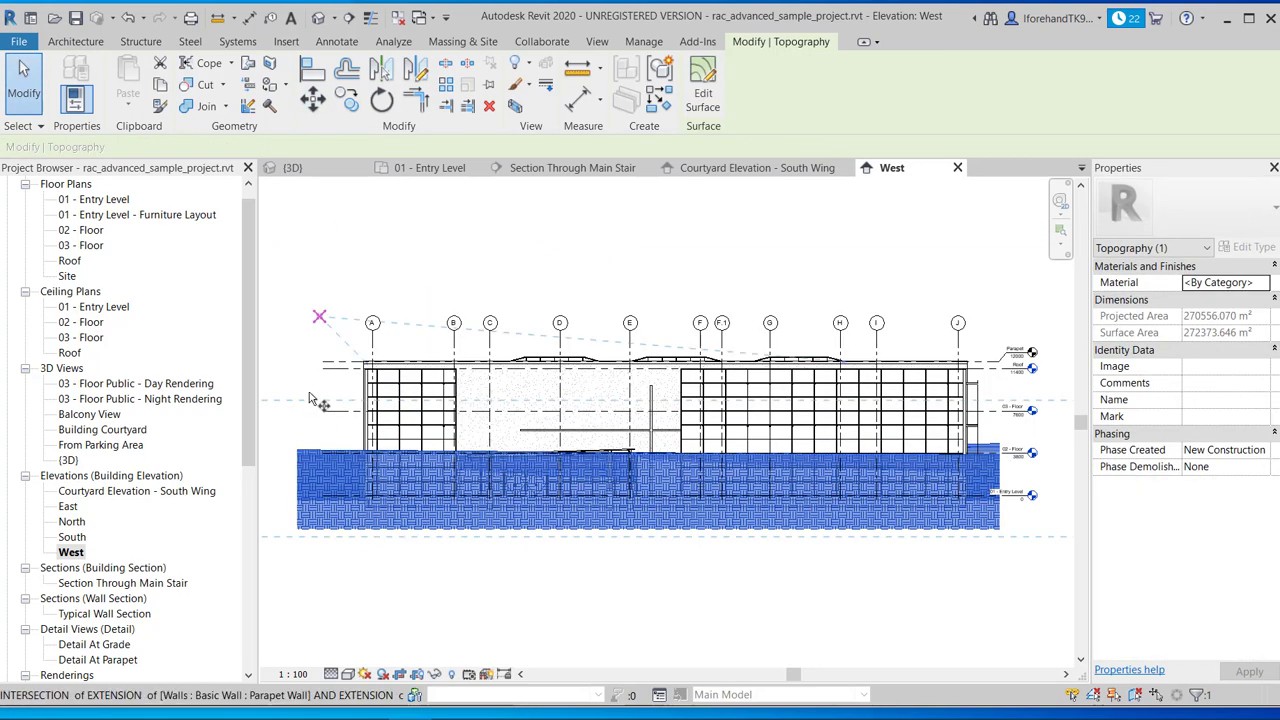
click(307, 456)
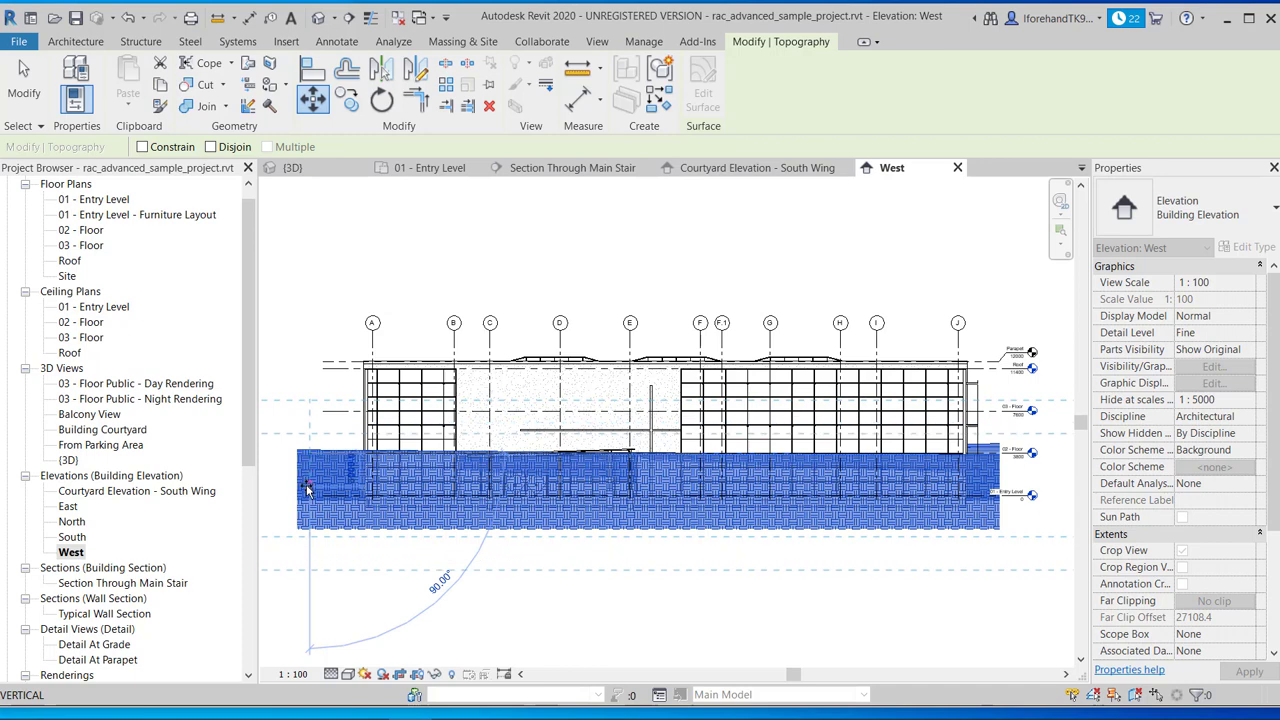
click(307, 490)
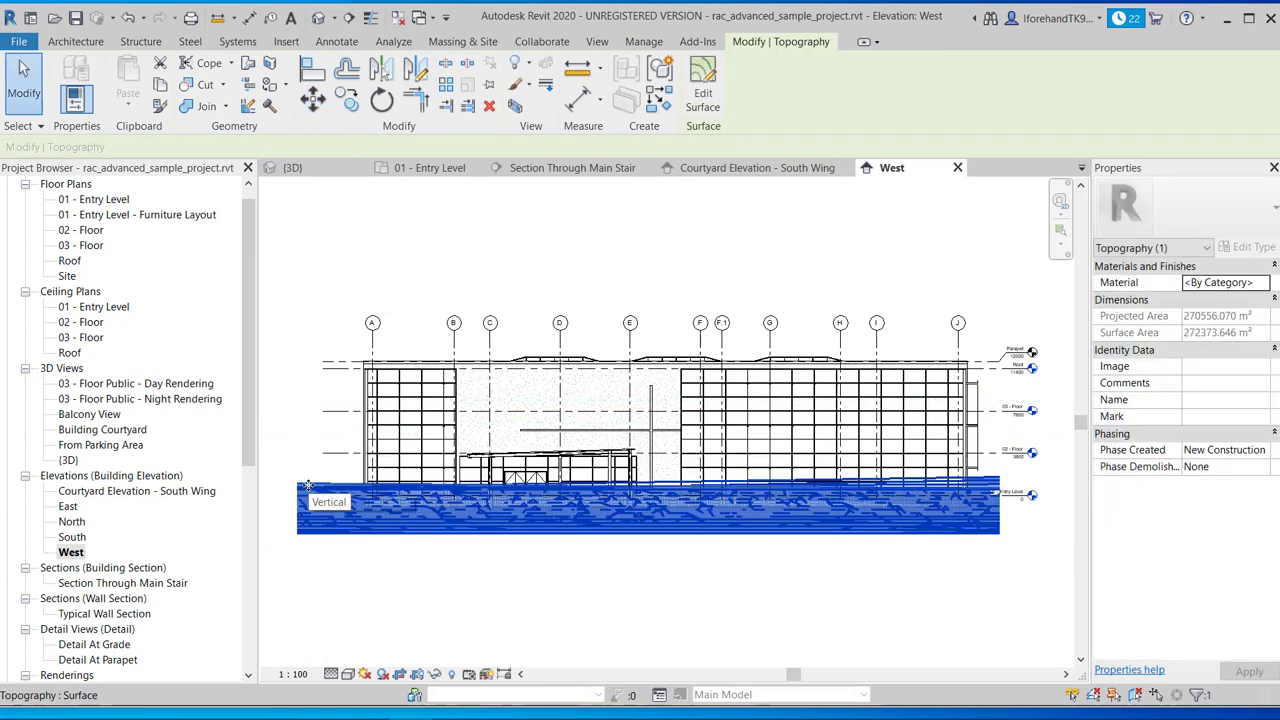
- Move the toposurface down onto the 01 - Entry Level line and check where it meets the building's base
scroll(303, 489, up, 5)
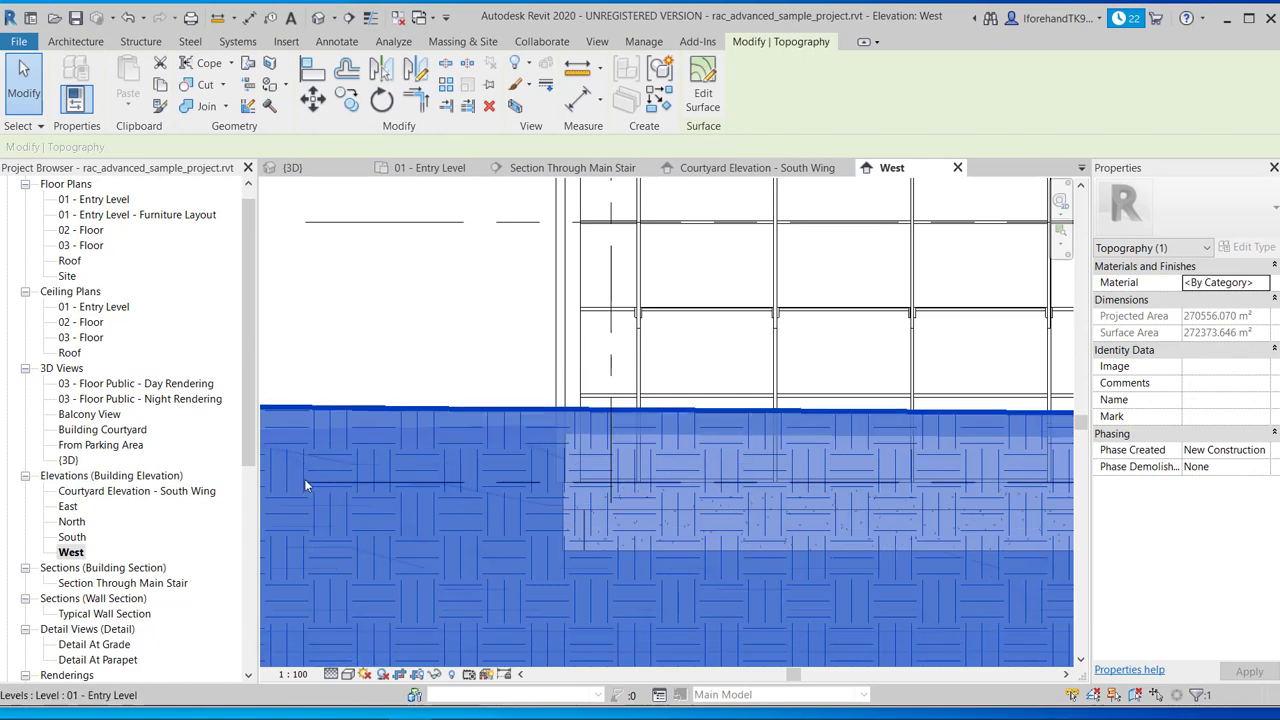
click(312, 97)
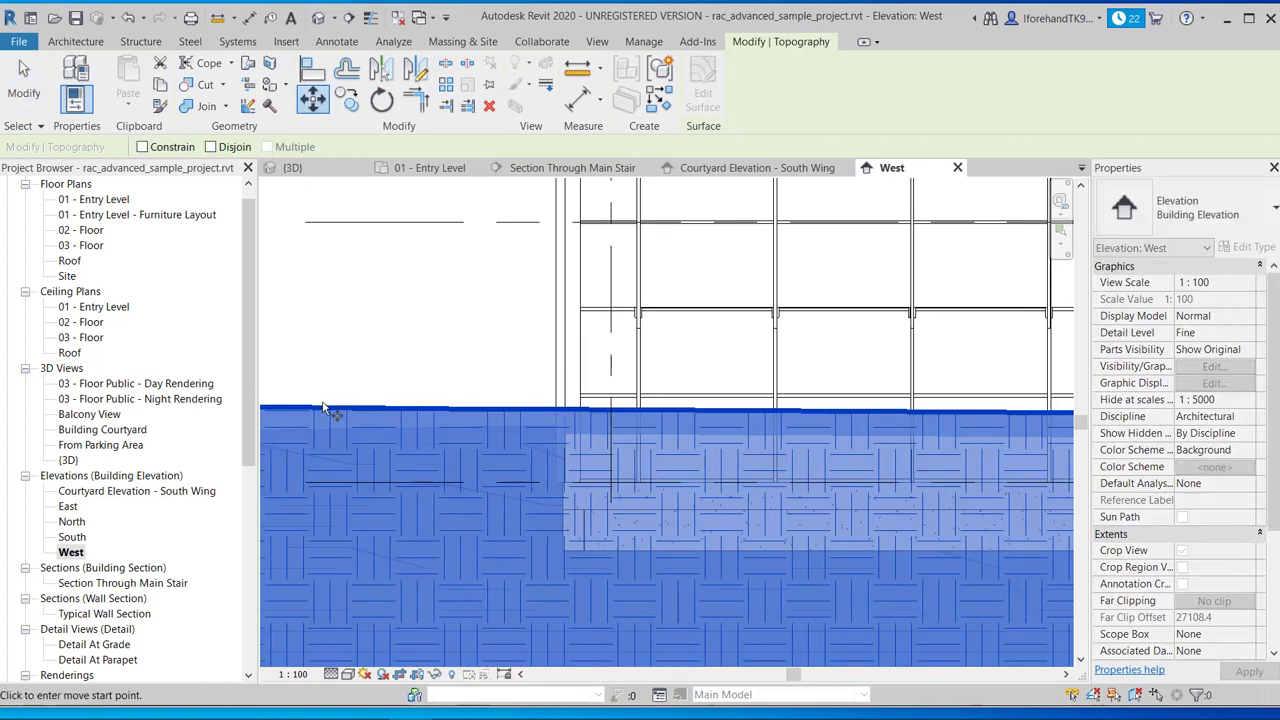
click(319, 414)
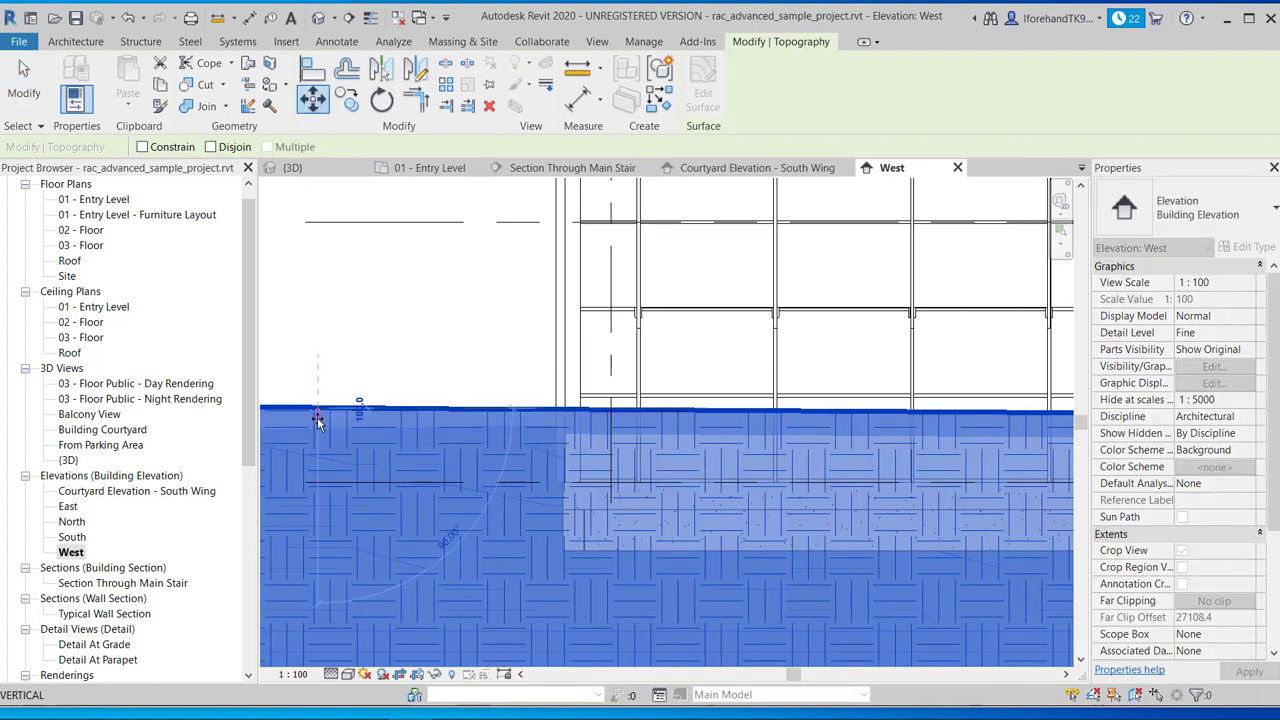
click(315, 482)
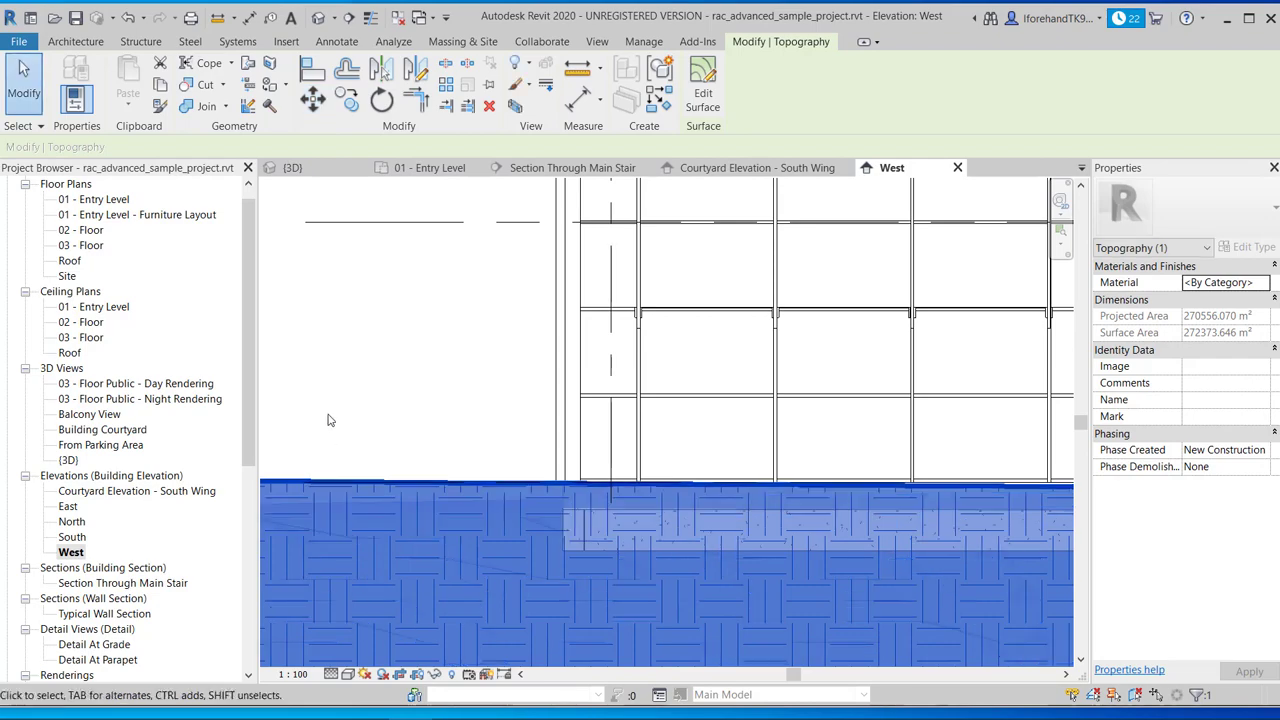
click(327, 420)
scroll(365, 410, down, 3)
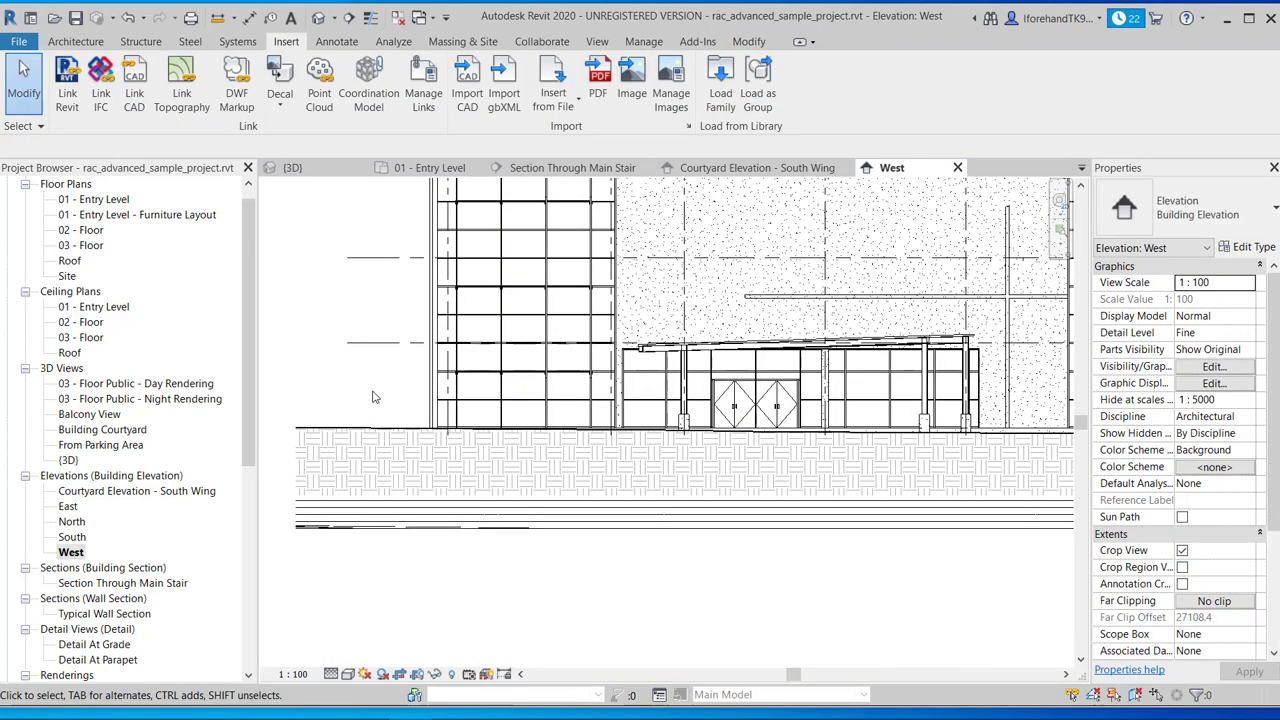
scroll(372, 397, down, 4)
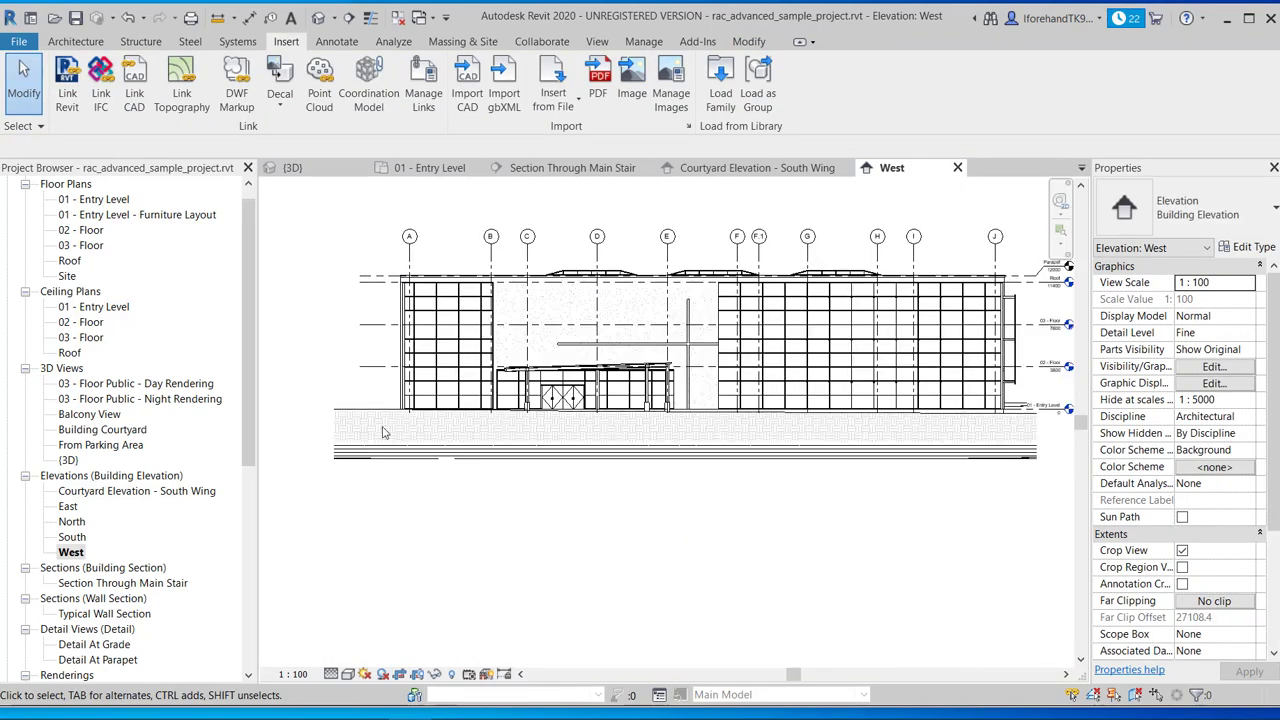
scroll(381, 432, up, 2)
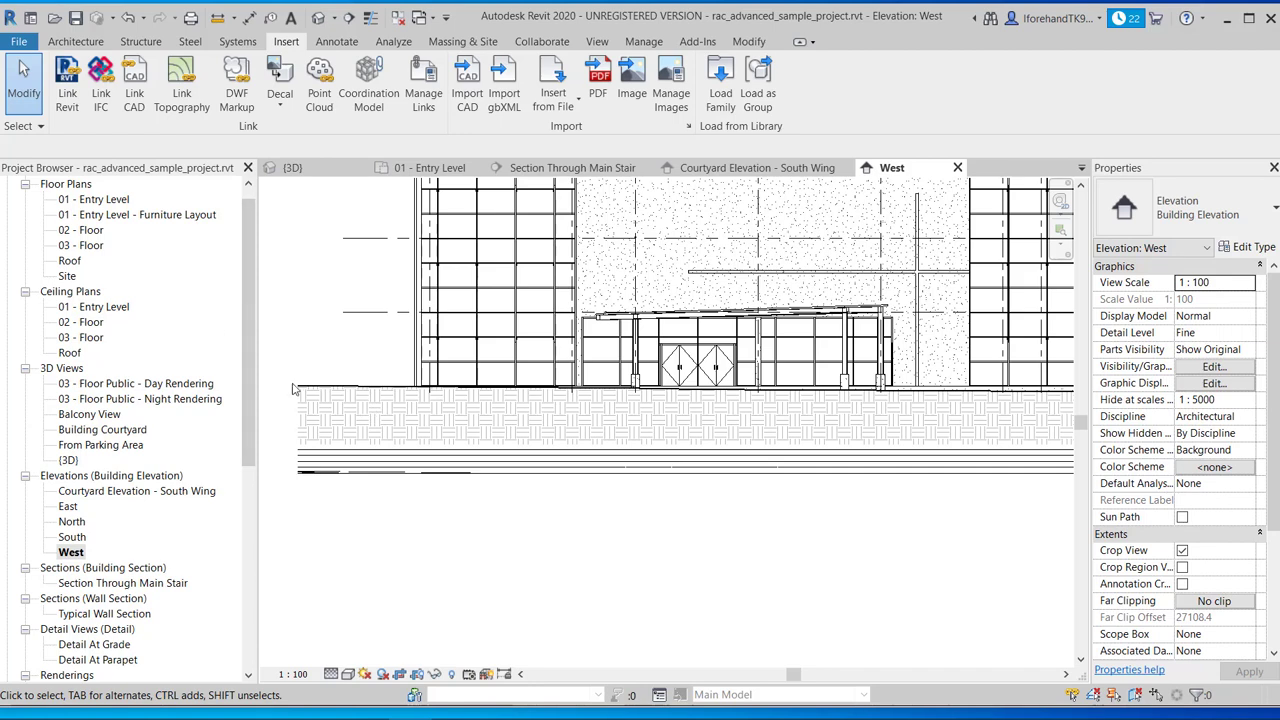
scroll(296, 390, up, 3)
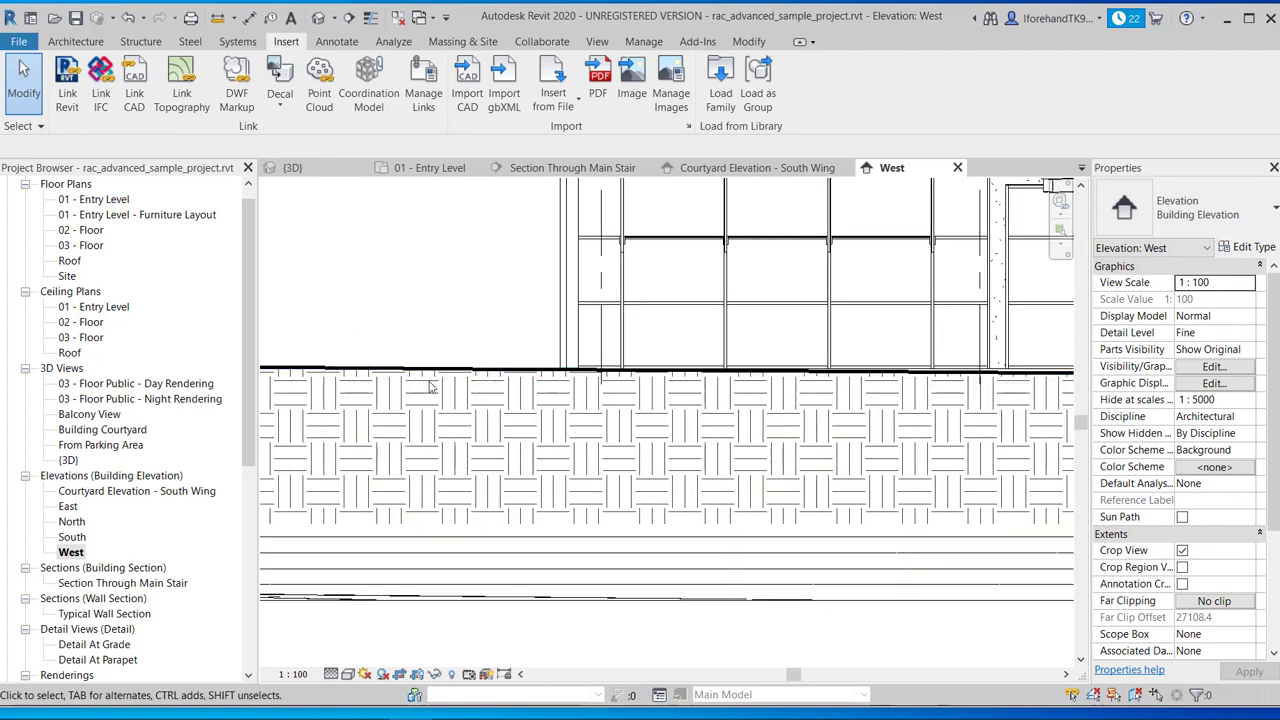
- Examine in the 3D view how far the toposurface extends around the building, trees and parking area
click(318, 20)
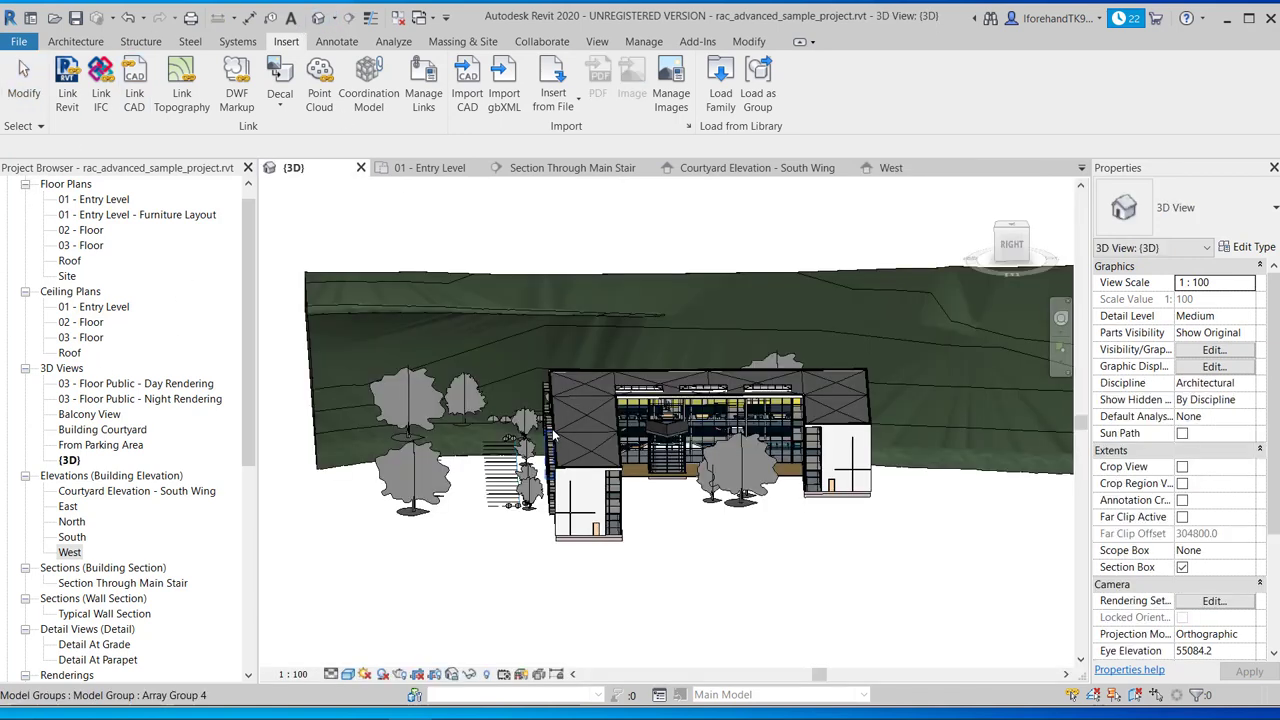
scroll(555, 432, down, 1)
scroll(326, 486, down, 1)
middle_drag(354, 491, 530, 510)
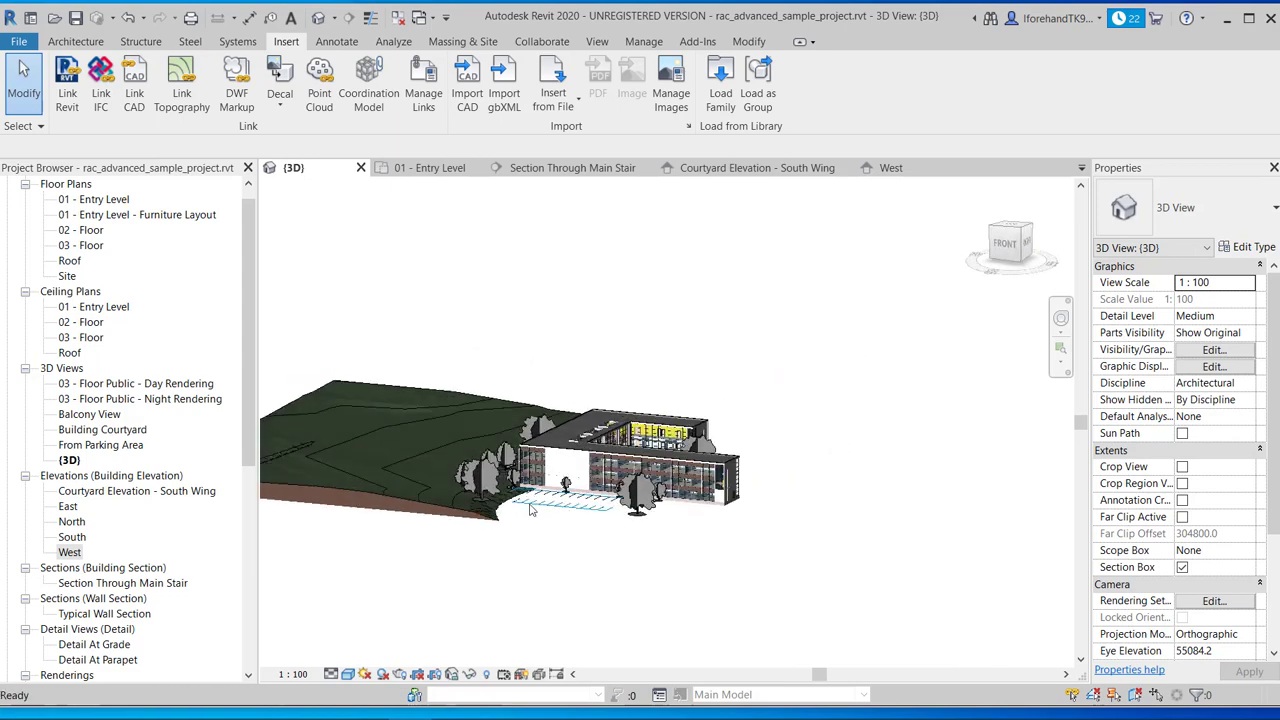
scroll(614, 556, down, 1)
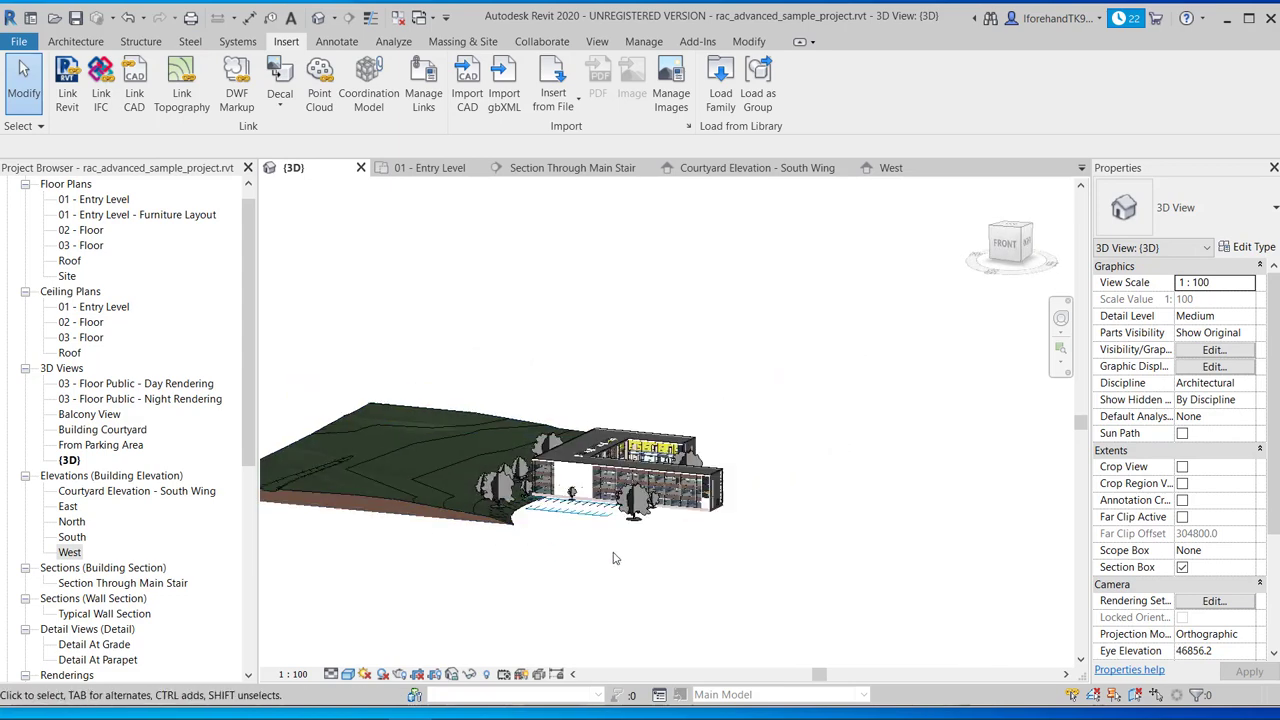
shift+middle_drag(614, 558, 558, 528)
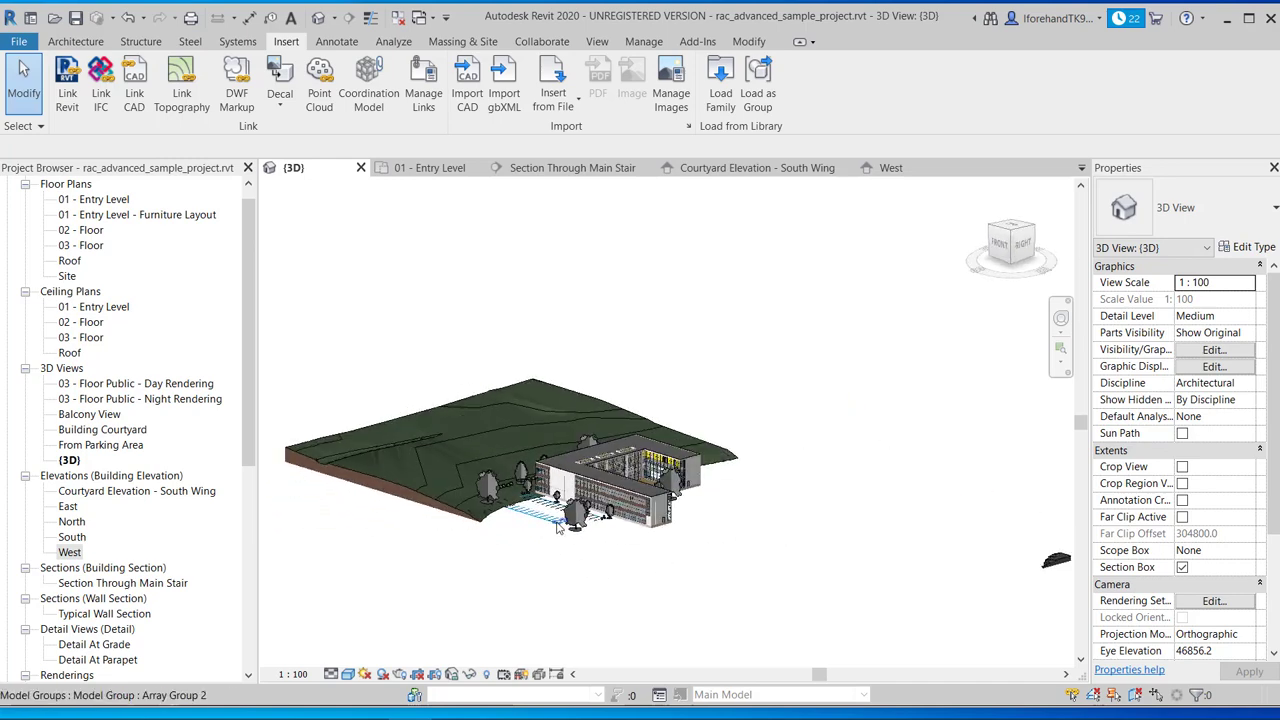
scroll(558, 528, up, 5)
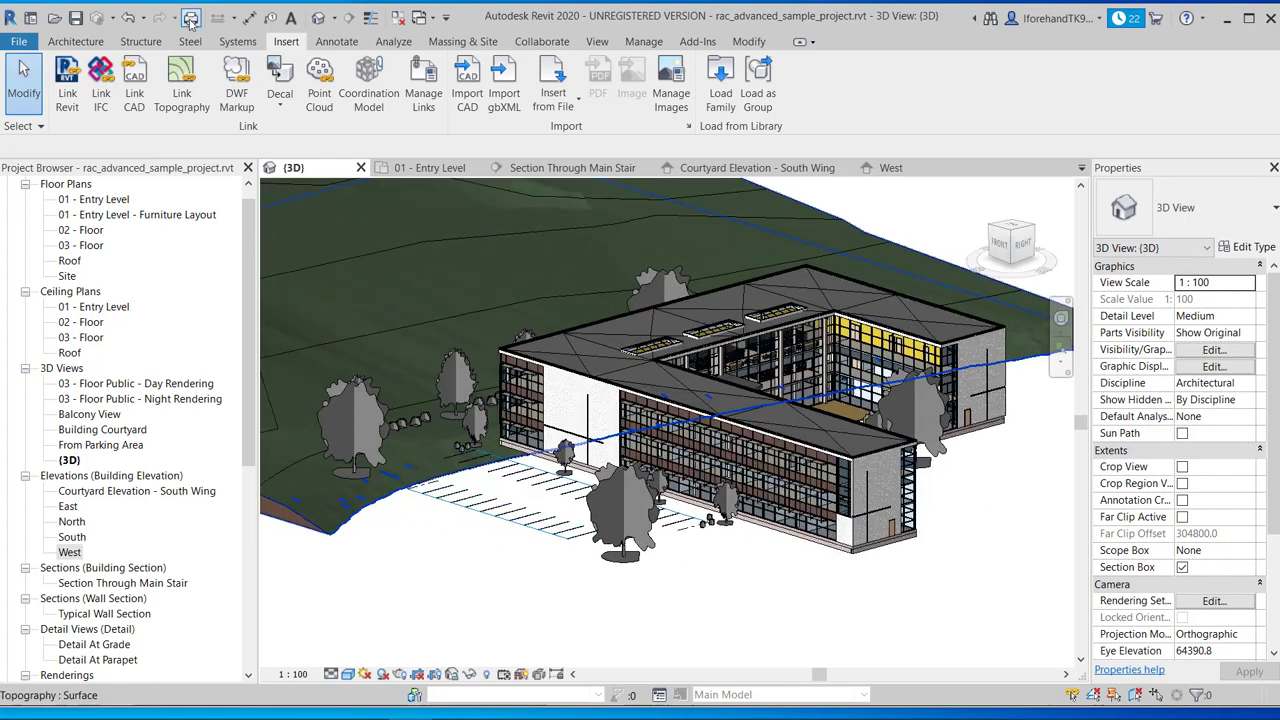
click(318, 18)
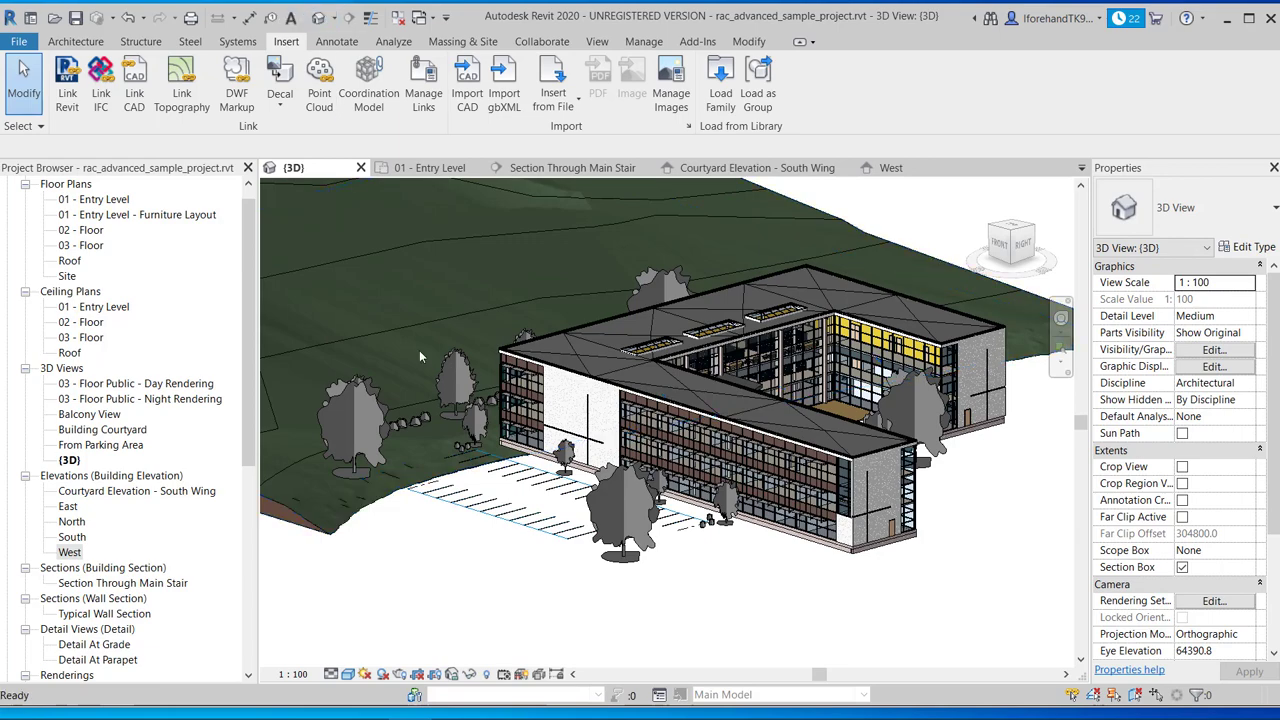
shift+middle_drag(511, 616, 440, 570)
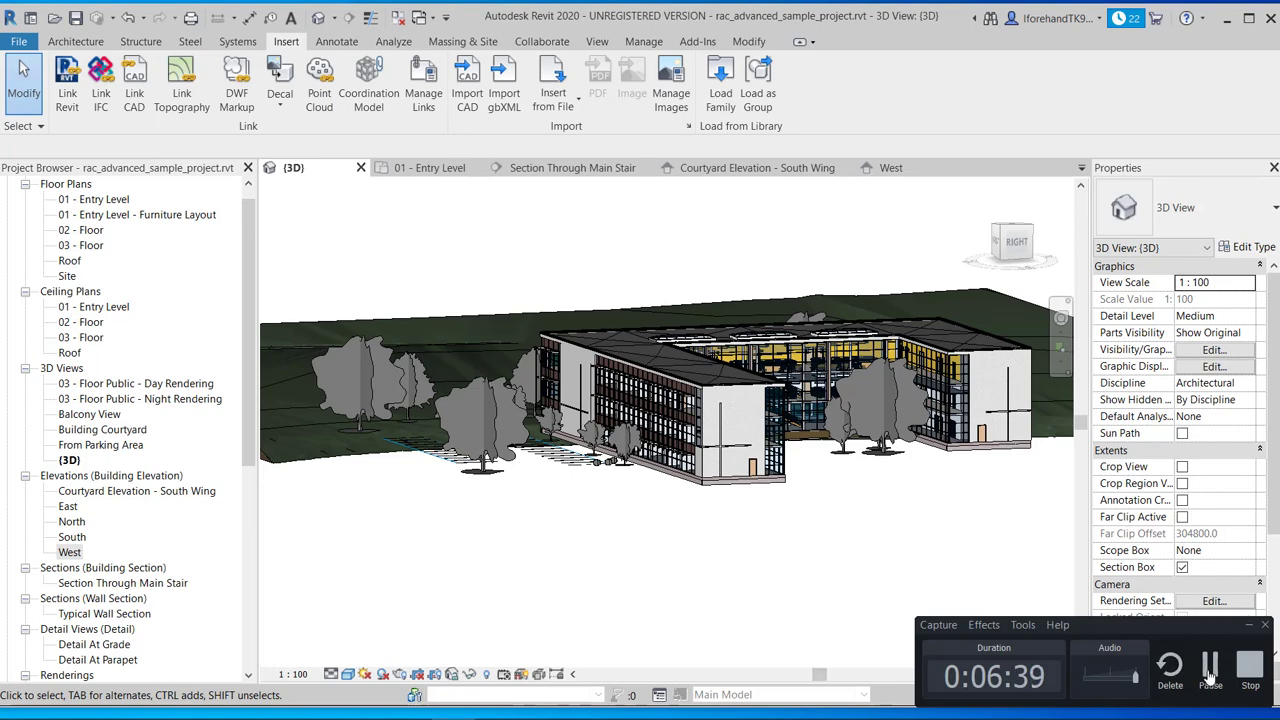
- Move the toposurface horizontally in the 3D view so the whole building, its trees and the parking area sit within it
click(1210, 668)
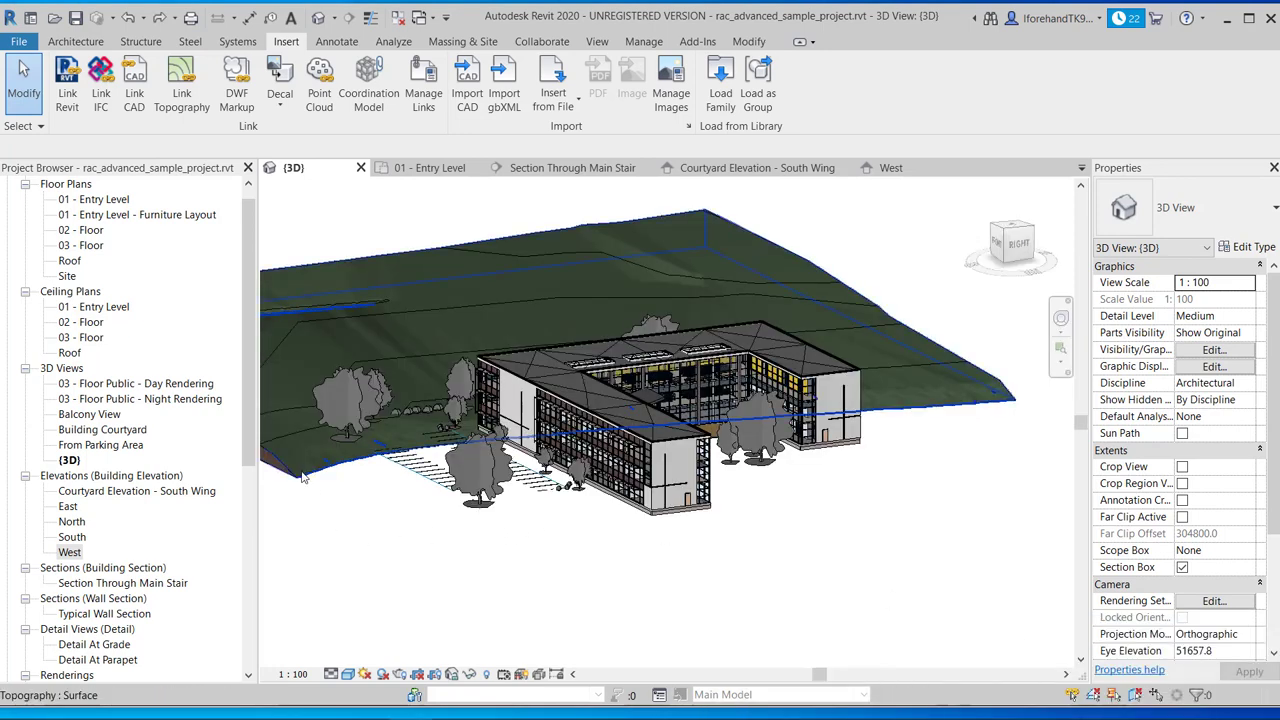
click(302, 477)
drag(338, 518, 493, 640)
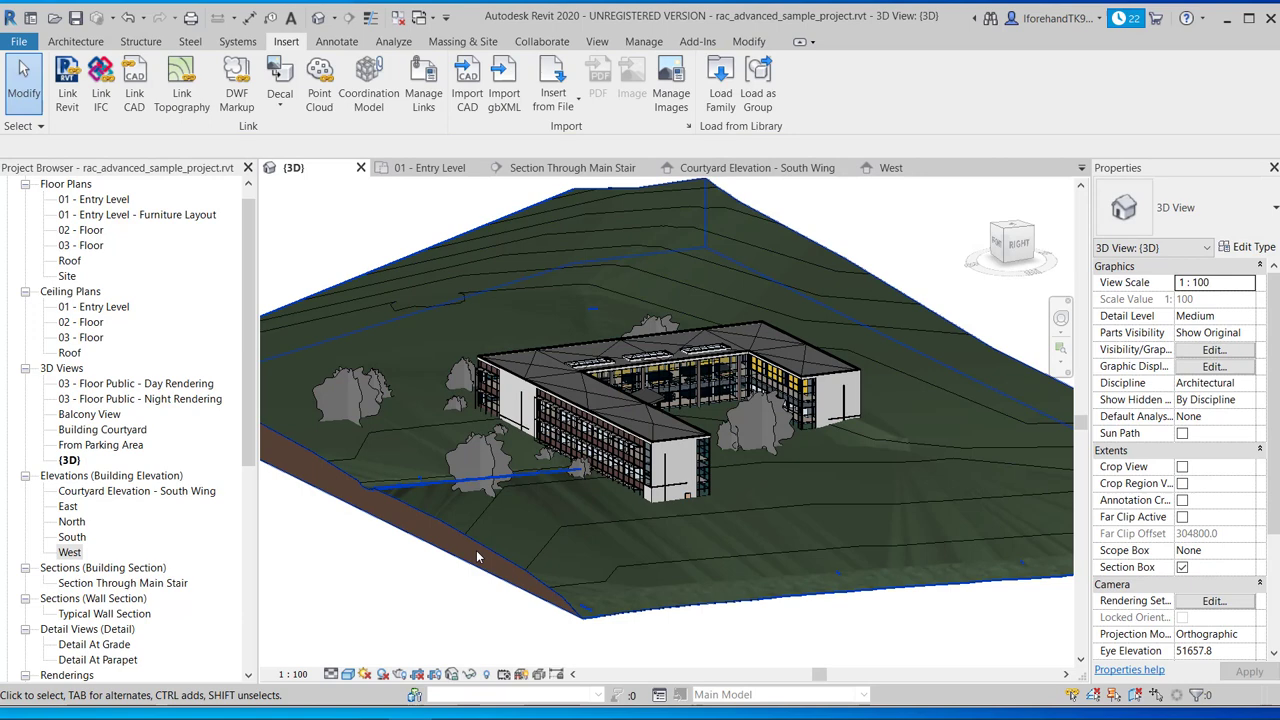
click(477, 557)
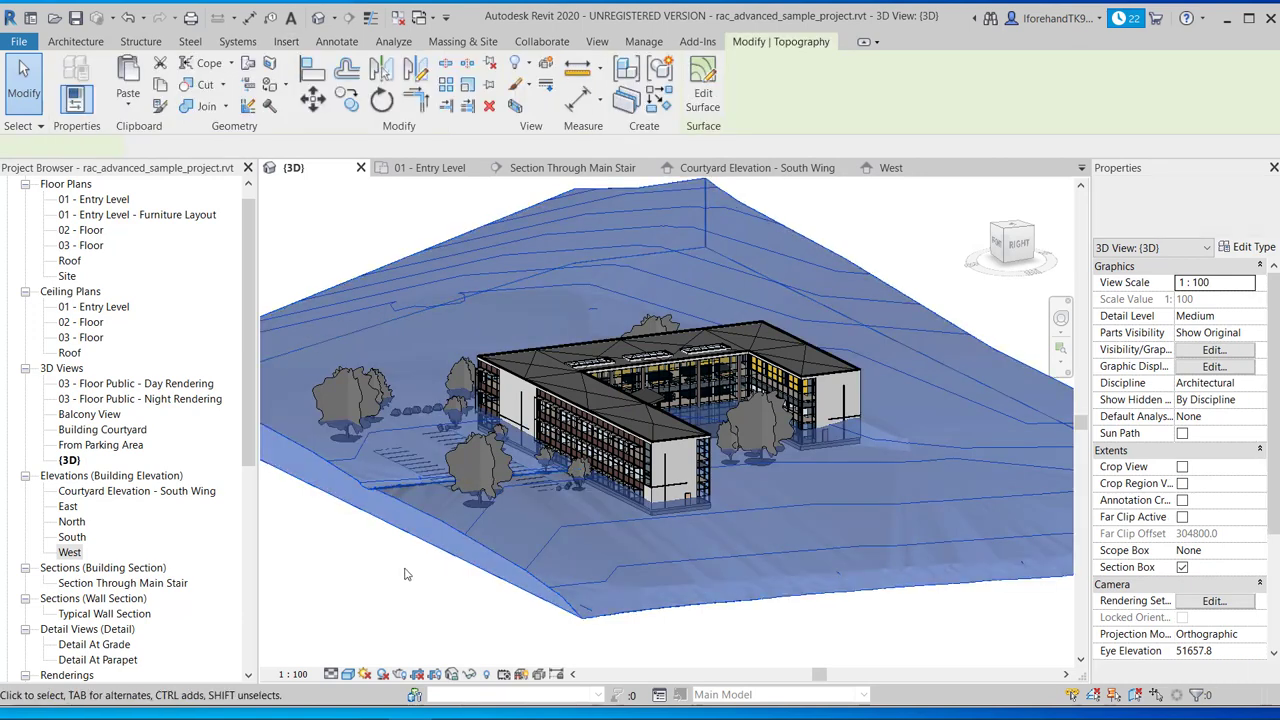
click(312, 97)
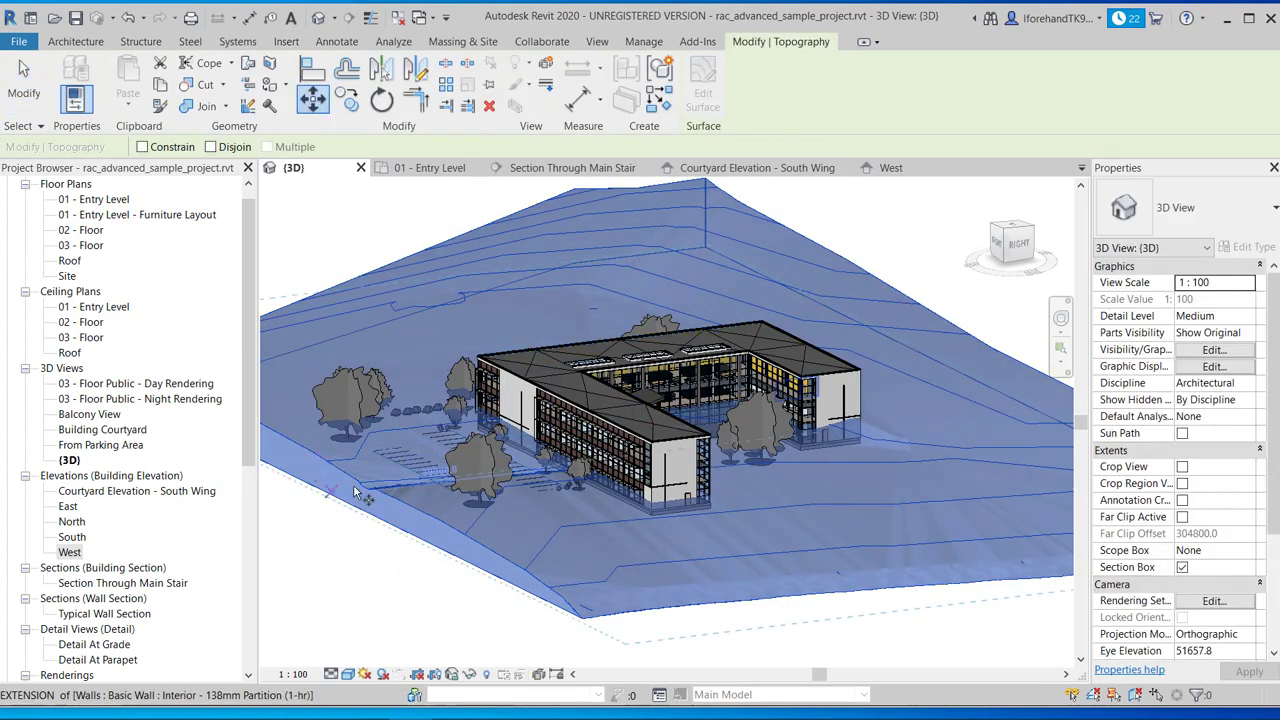
shift+middle_drag(322, 466, 440, 455)
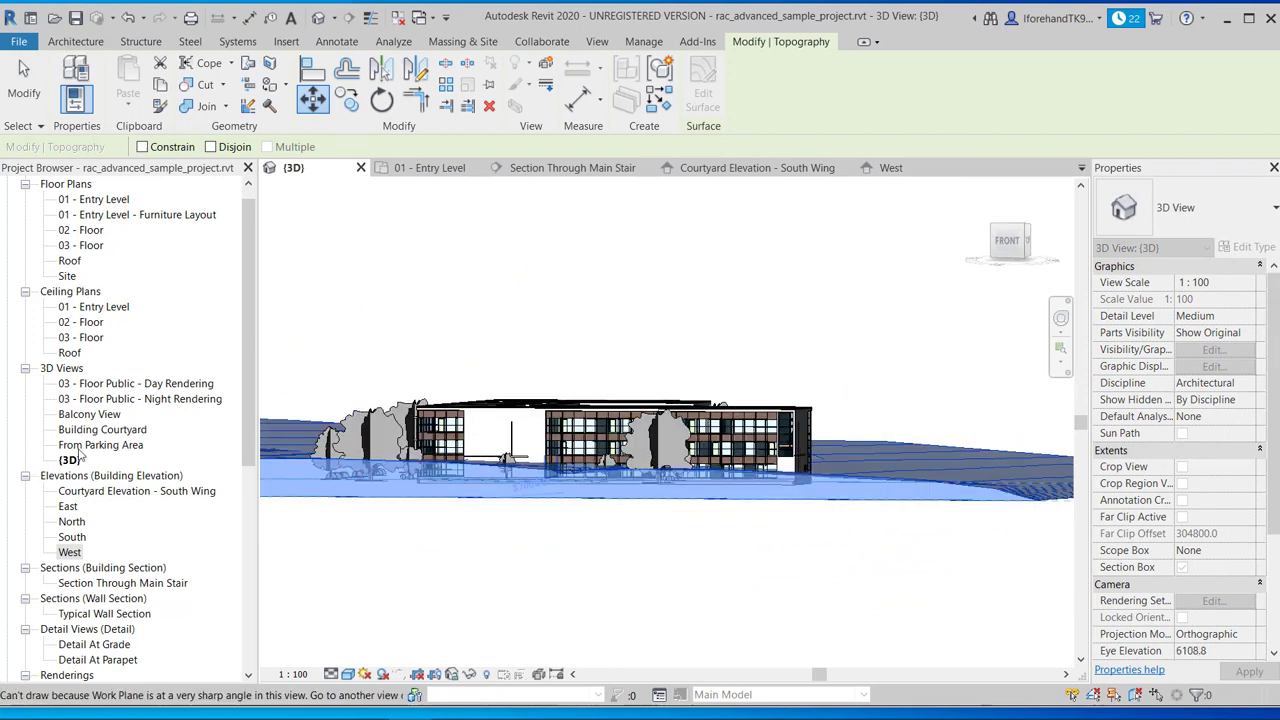
- Move the toposurface straight down in the North elevation until its surface meets the 01 - Entry Level line at grid 10
double_click(71, 521)
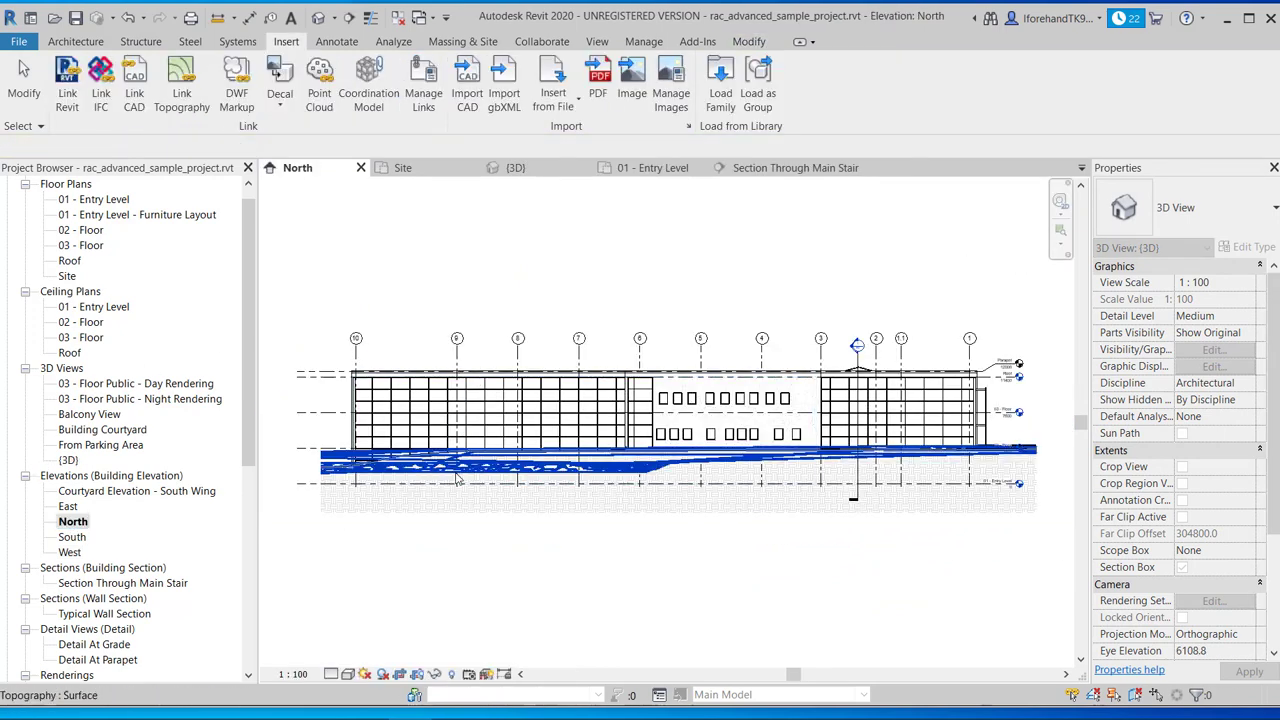
click(474, 456)
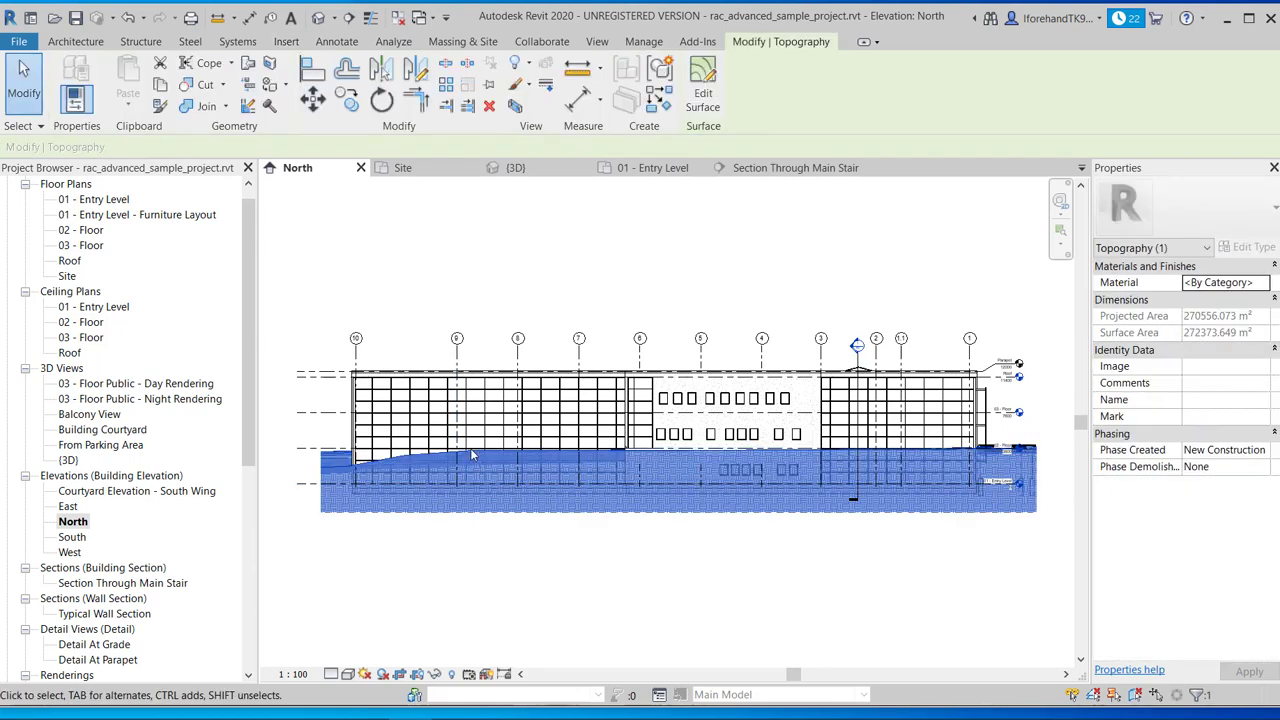
click(312, 100)
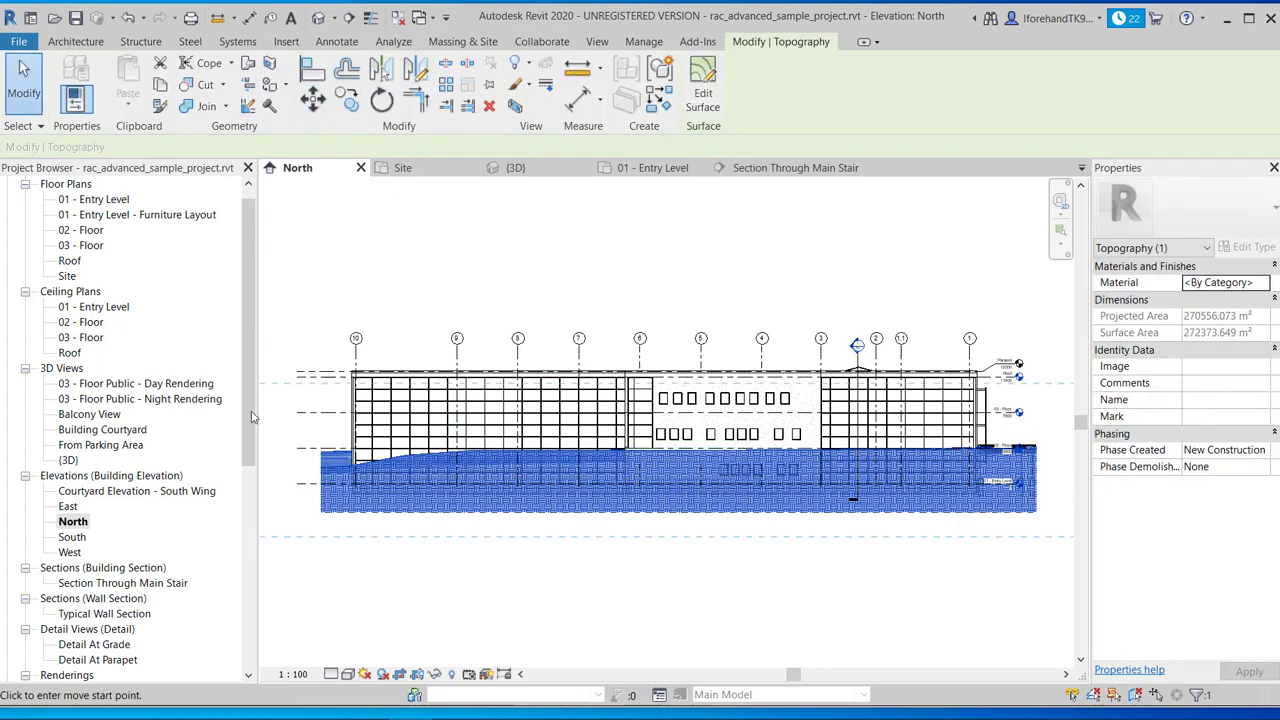
scroll(300, 472, up, 3)
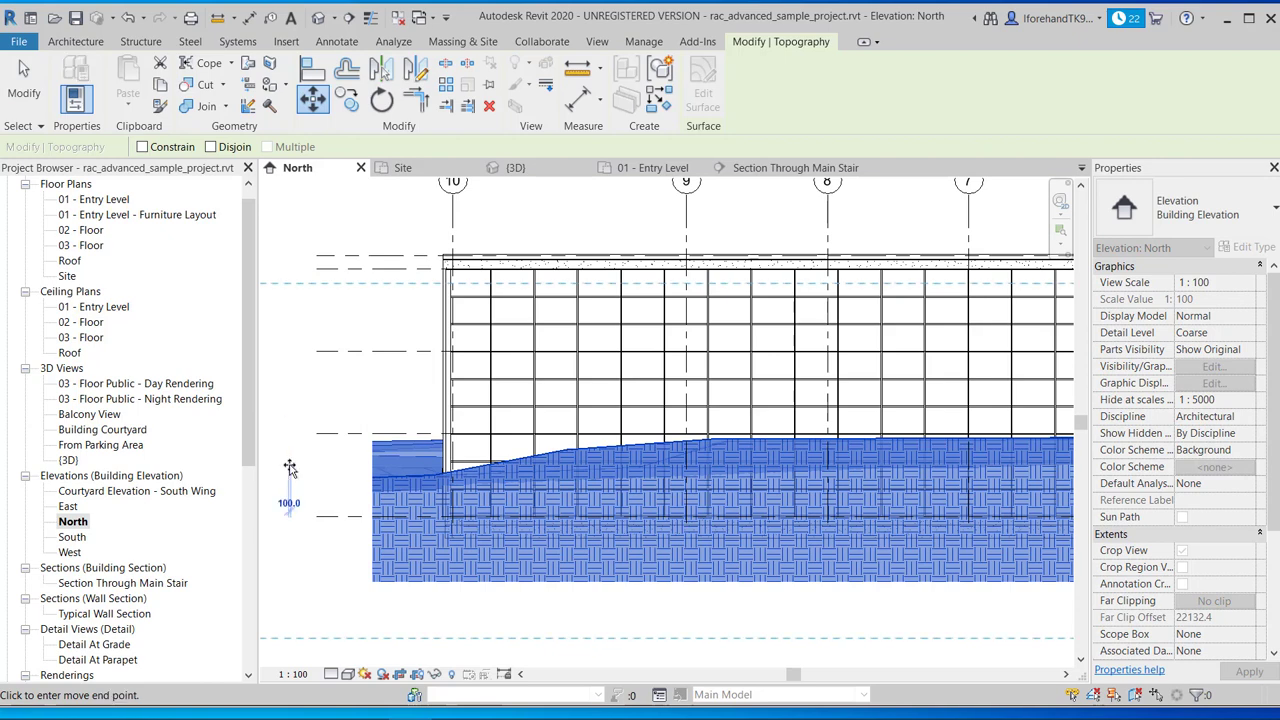
click(288, 470)
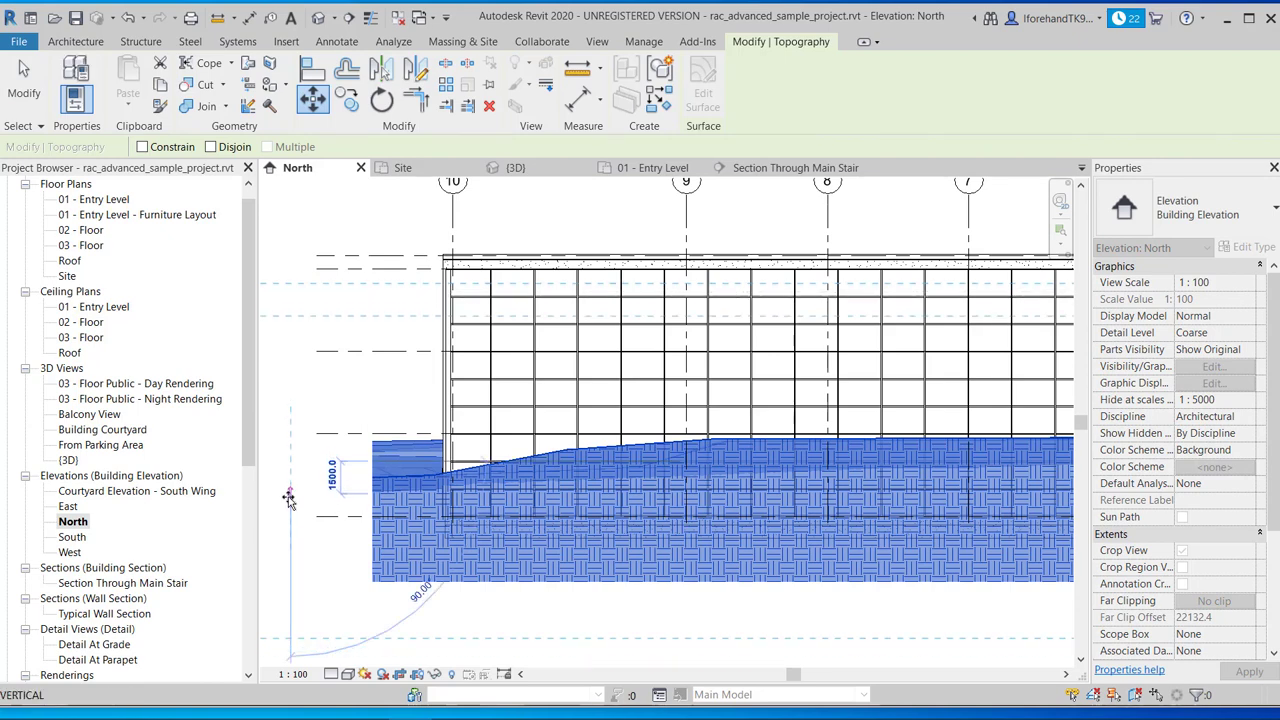
click(288, 502)
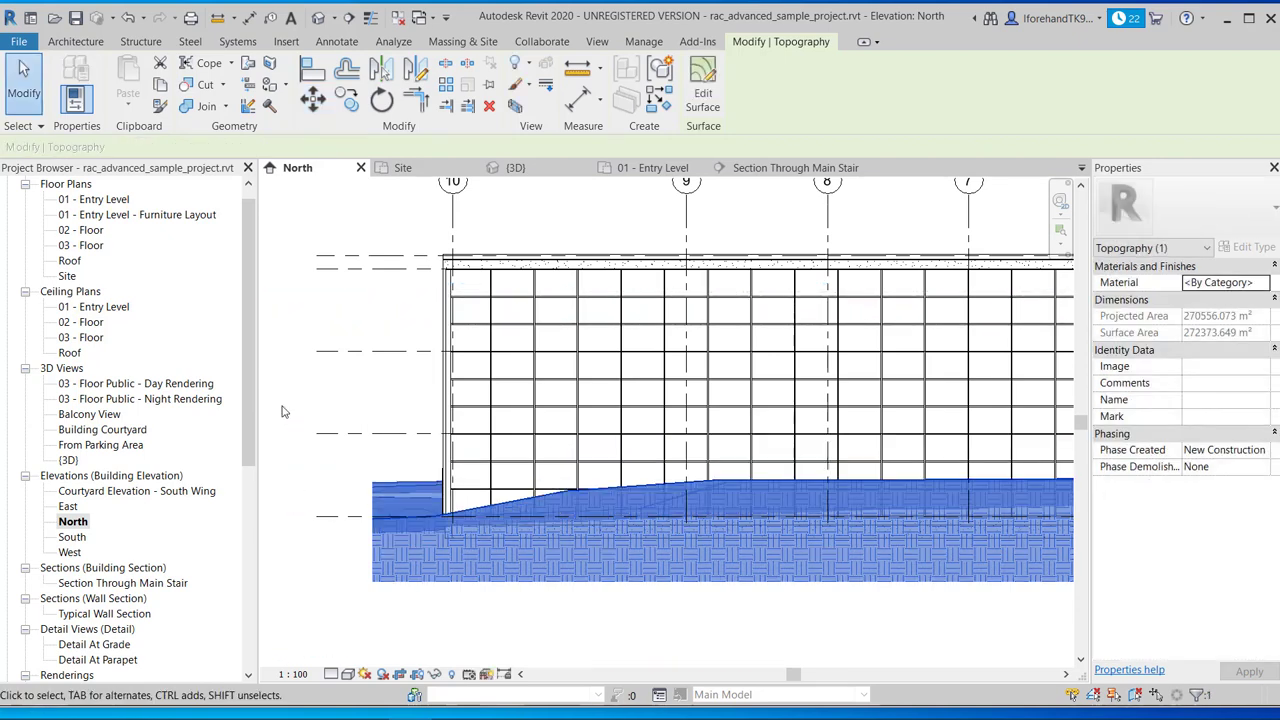
- Examine the lowered toposurface around the building's base in the 3D view
double_click(72, 522)
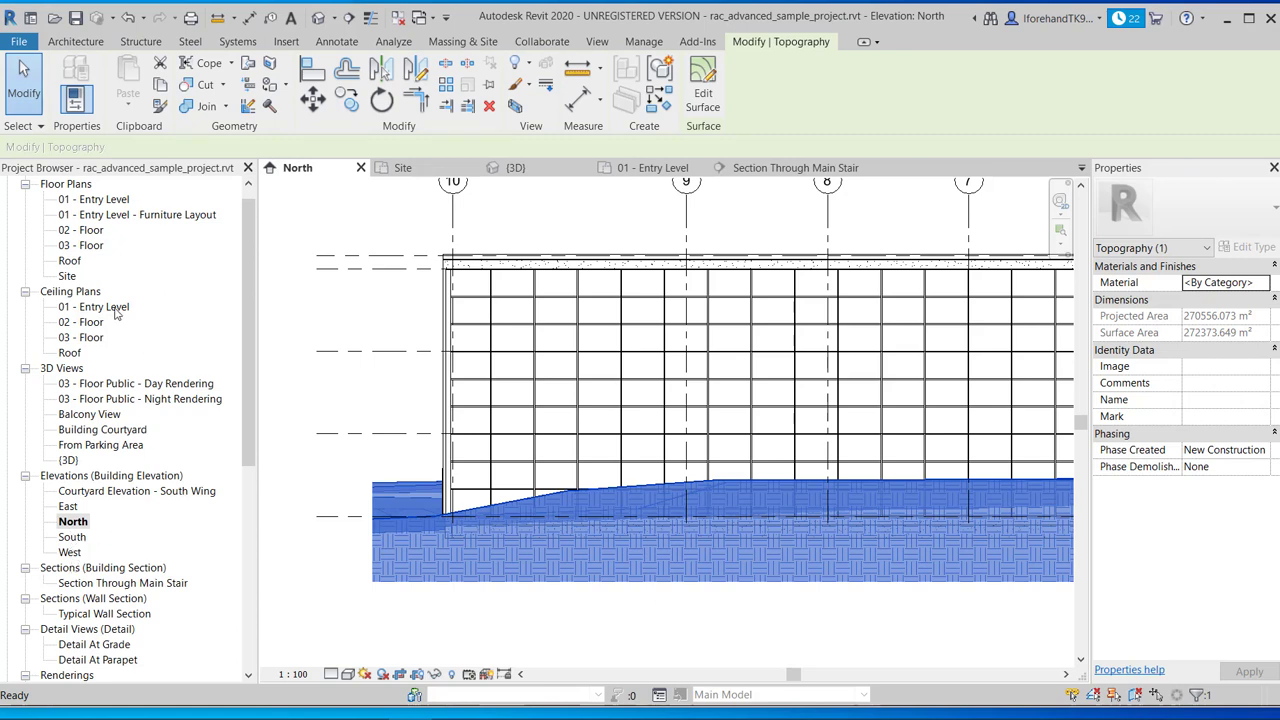
double_click(68, 460)
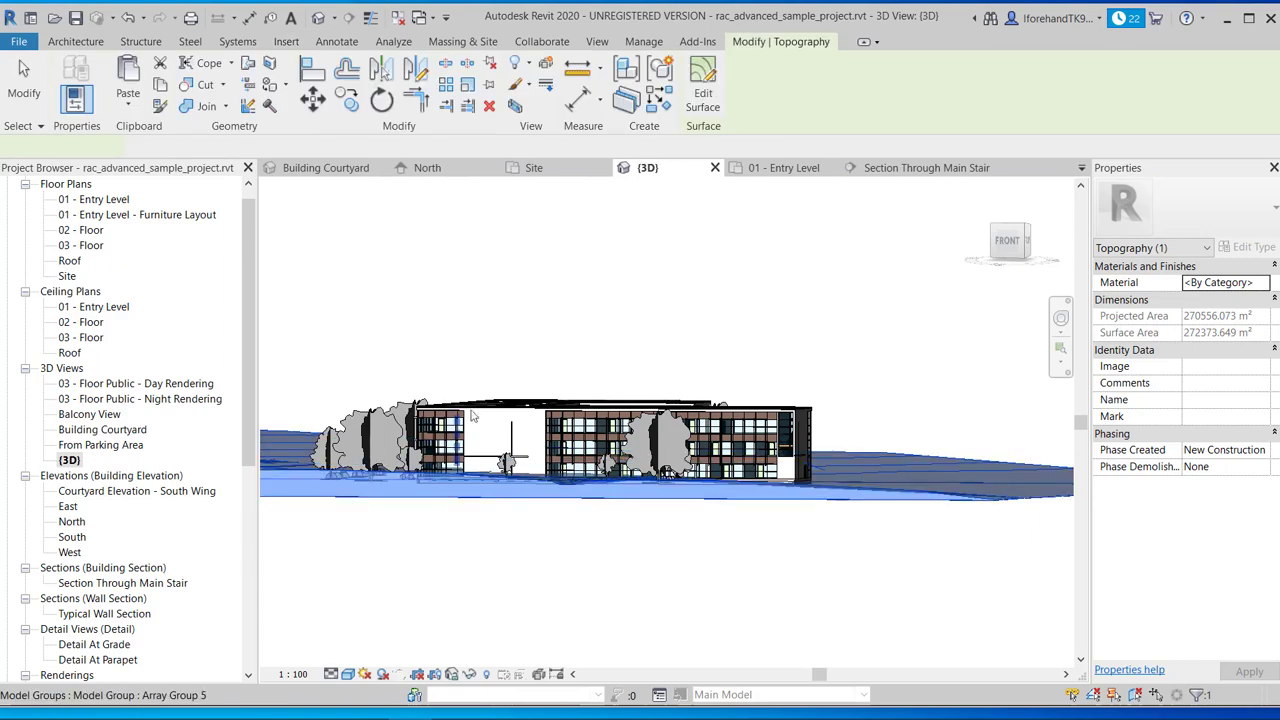
shift+middle_drag(677, 300, 548, 350)
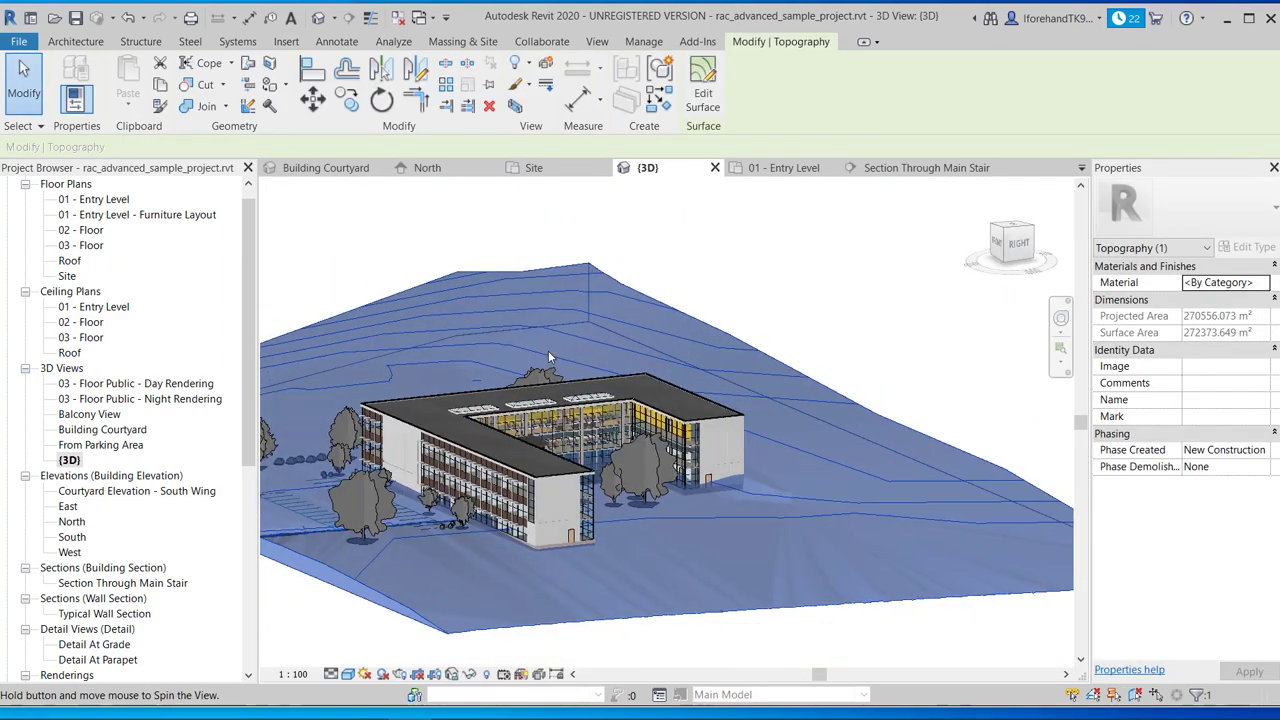
click(906, 338)
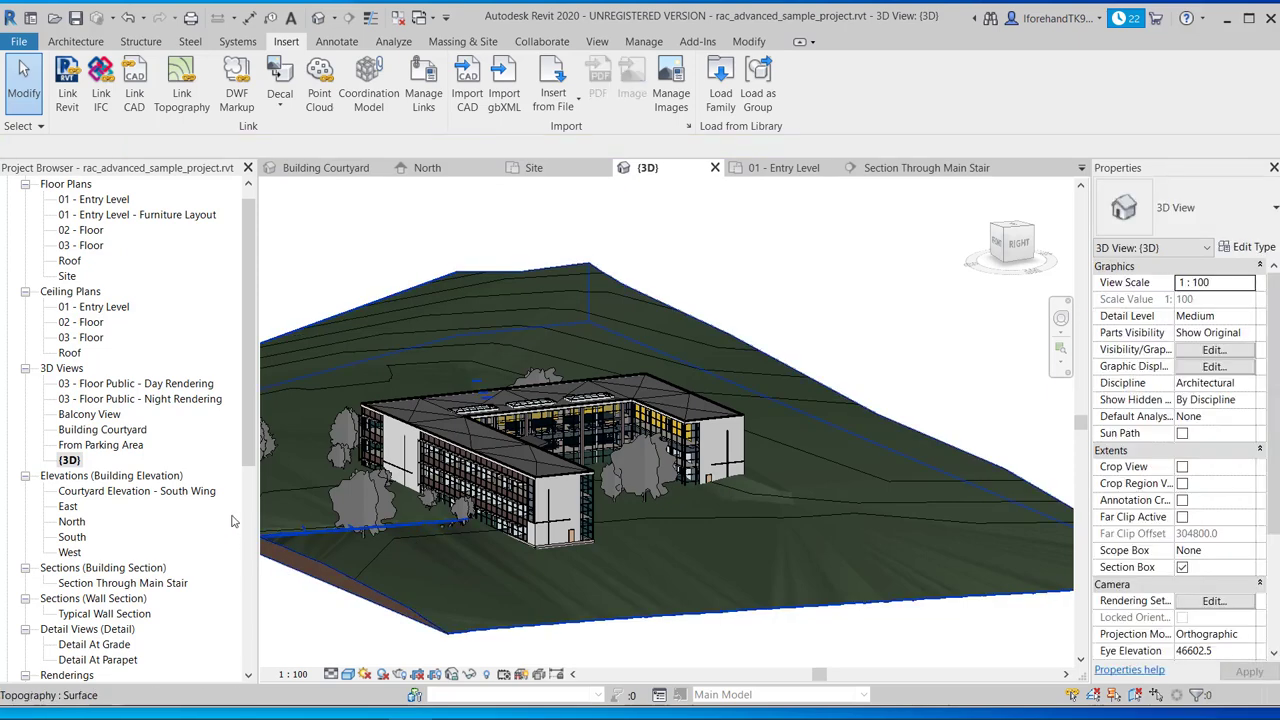
shift+middle_drag(355, 507, 386, 466)
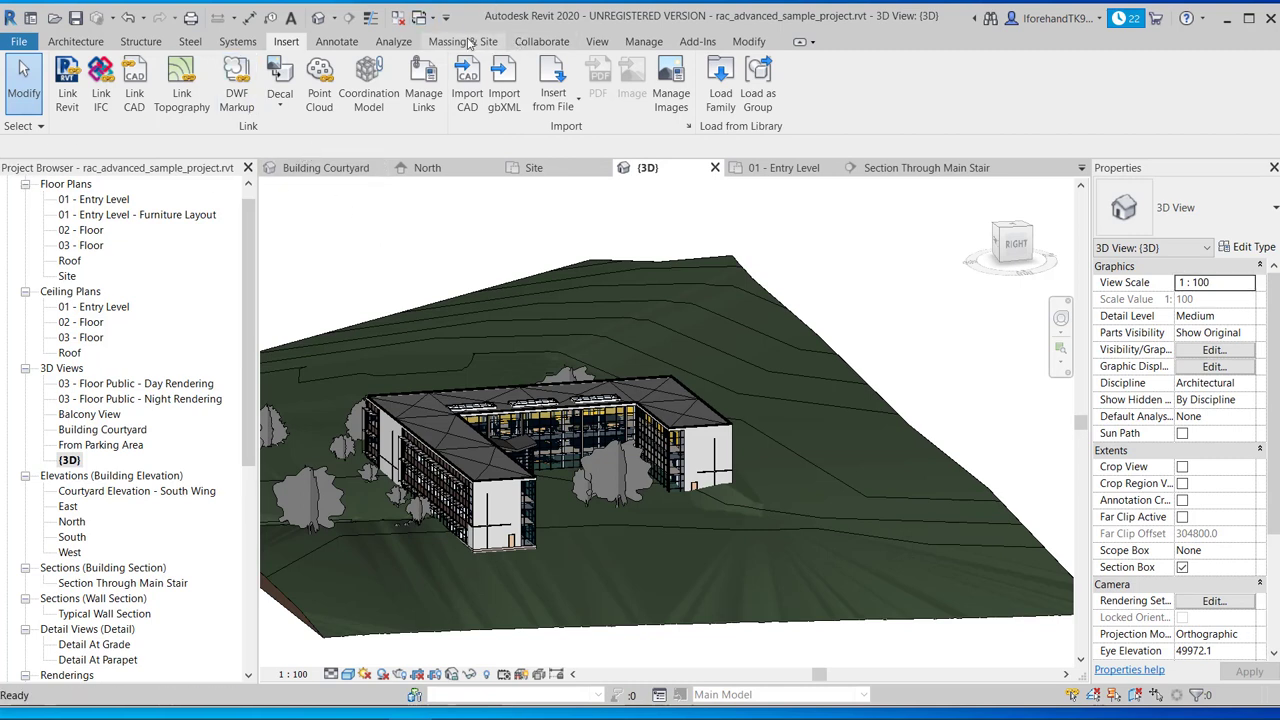
- Open the project's location settings and search for Manchester, NH through the Internet Mapping Service
click(397, 42)
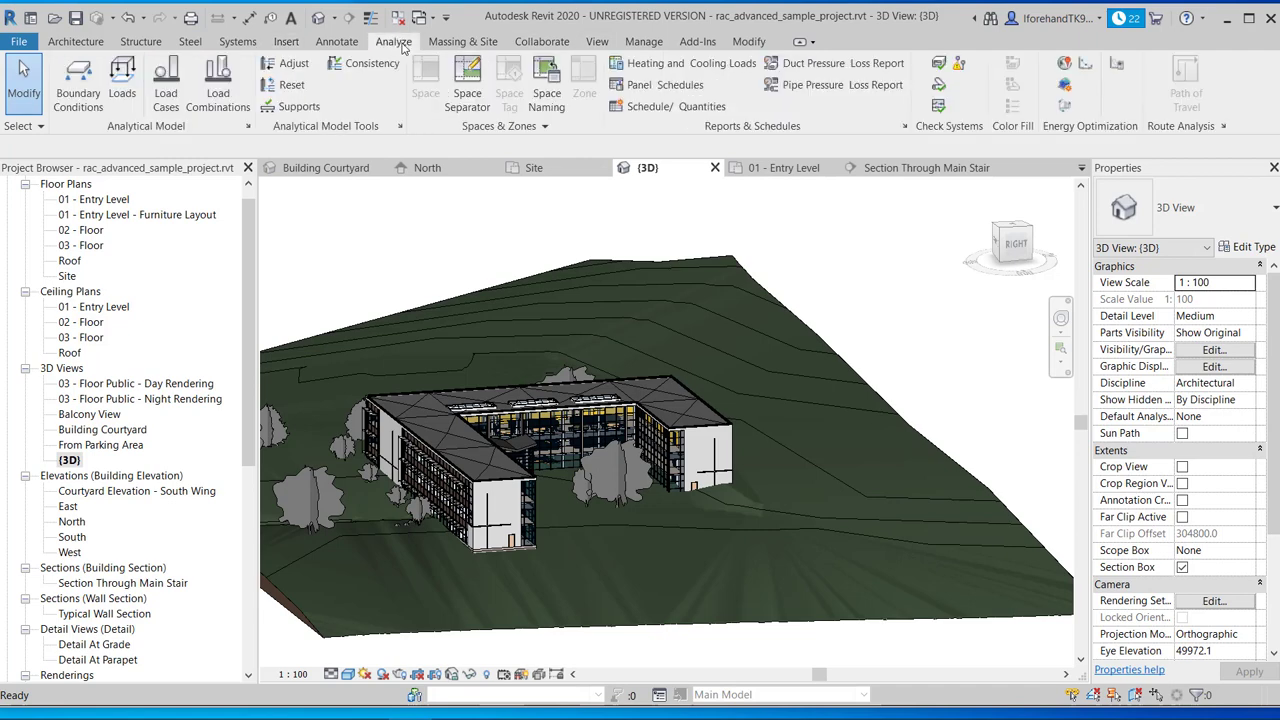
click(1064, 64)
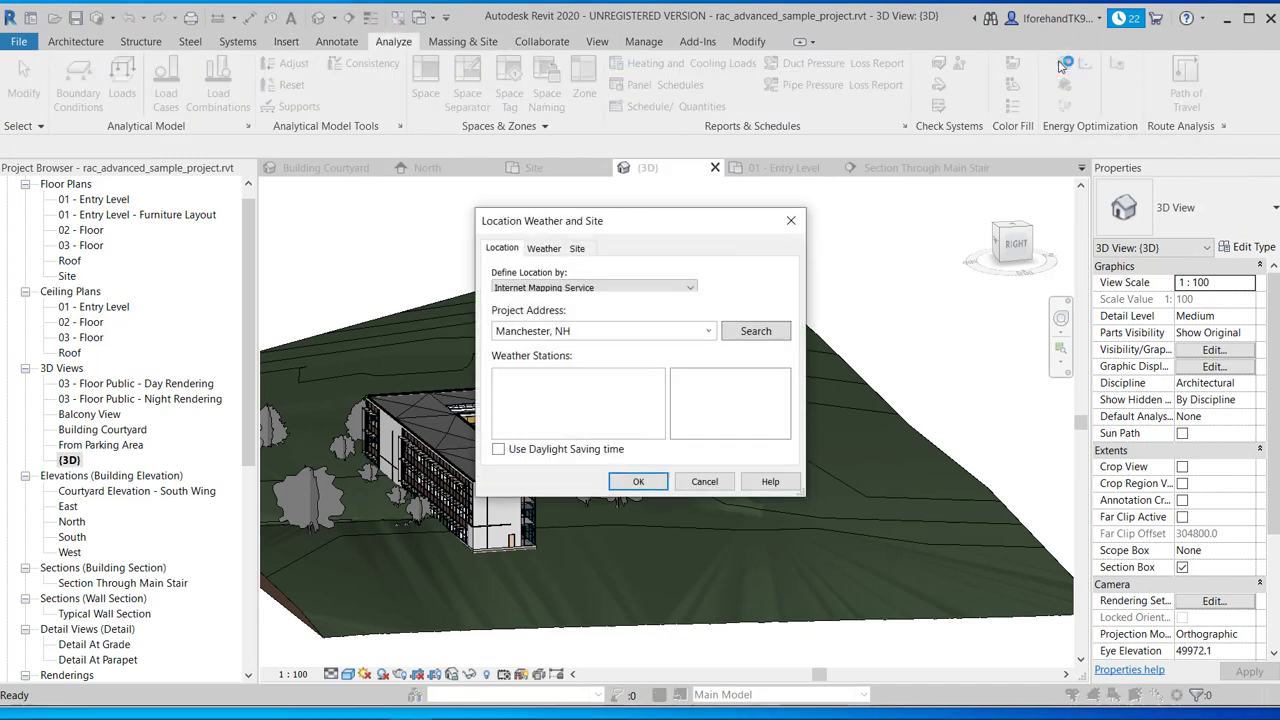
click(592, 330)
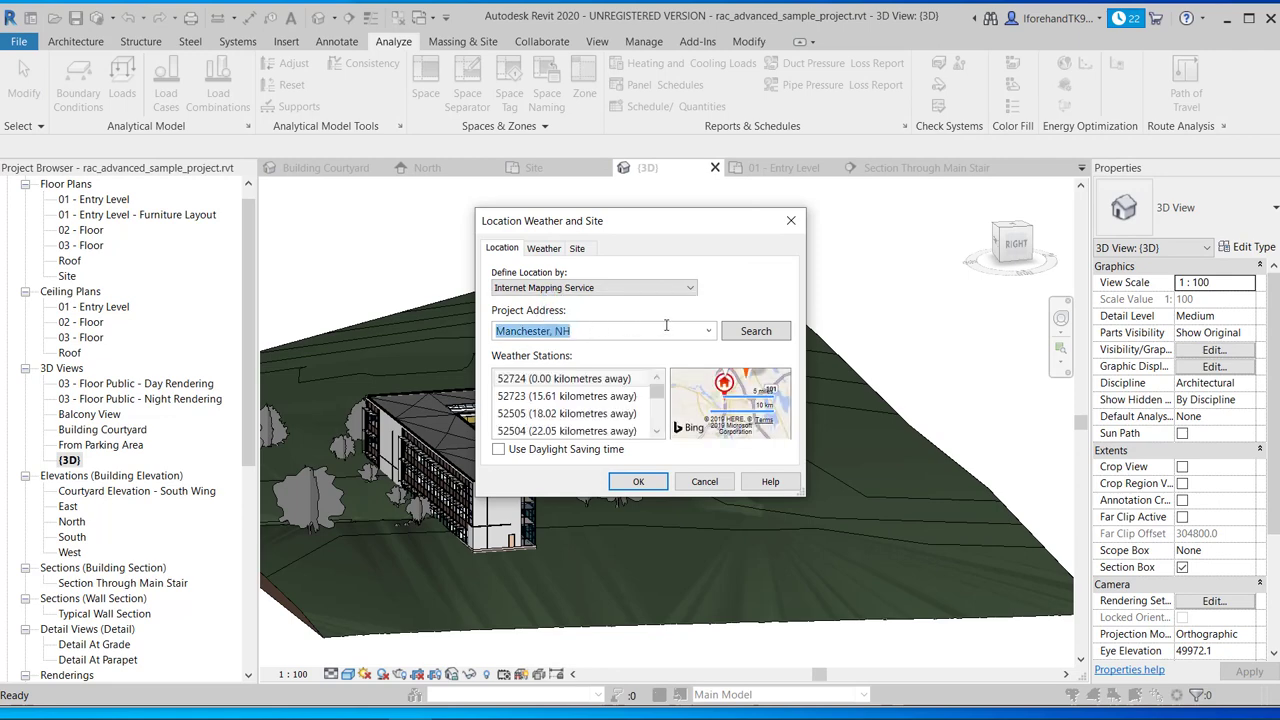
click(709, 331)
click(658, 349)
click(750, 338)
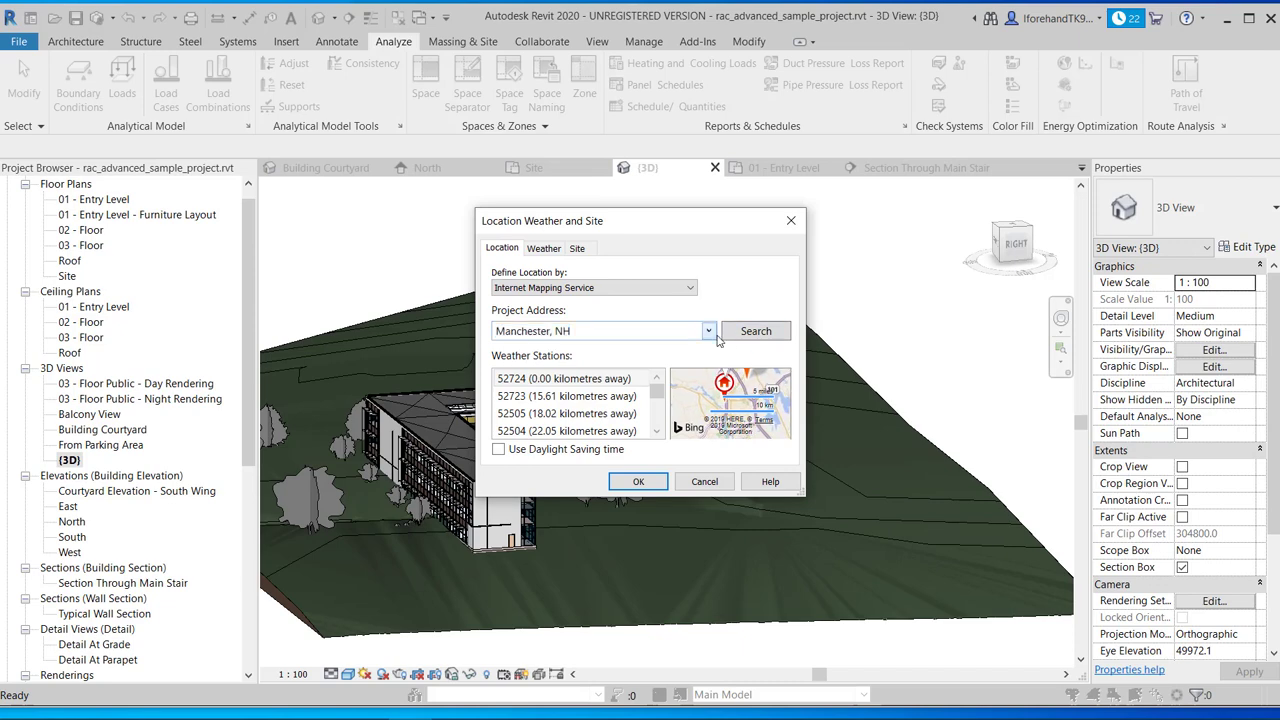
click(750, 332)
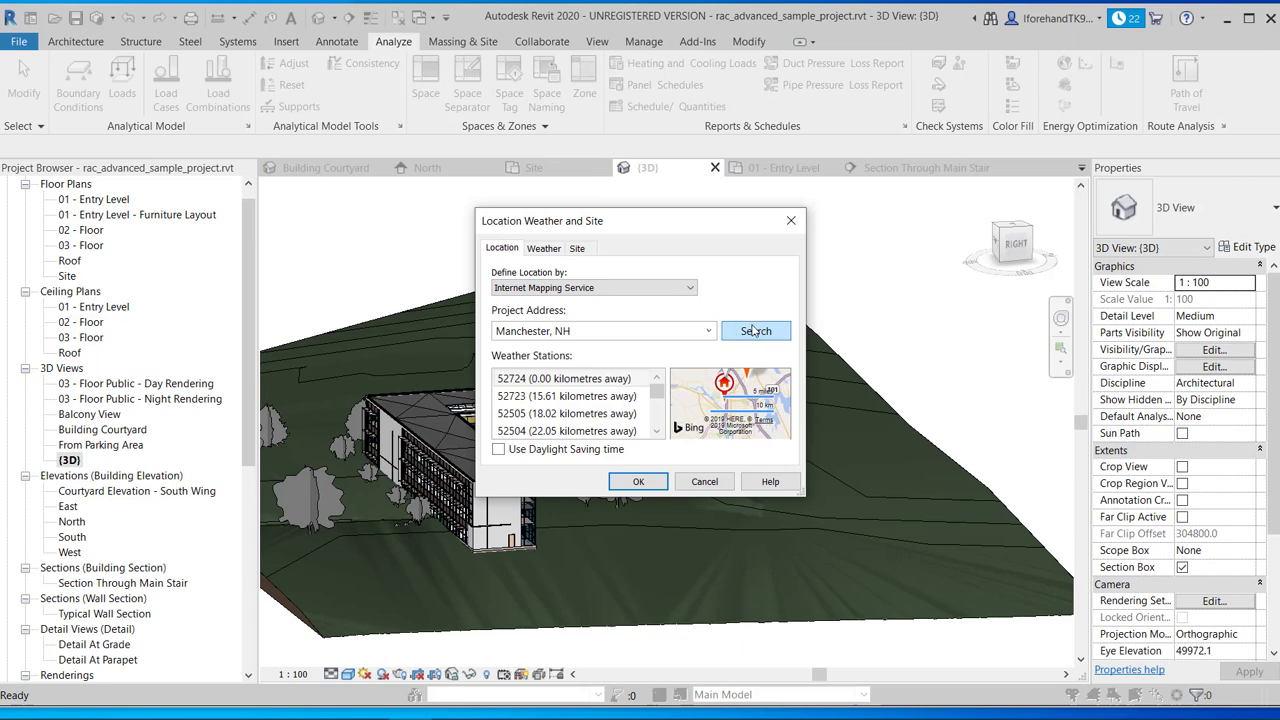
- Define the project location by the Default City List as Long Beach, CA, and save the project
click(631, 290)
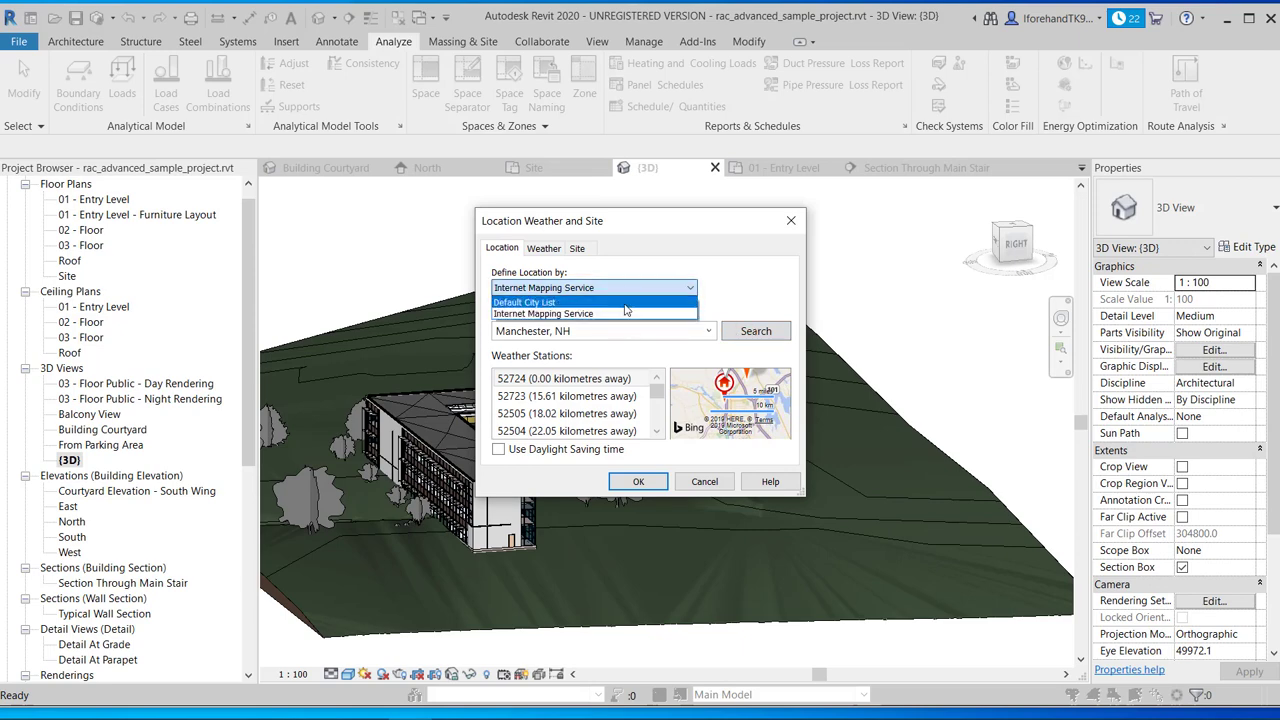
click(641, 306)
click(770, 388)
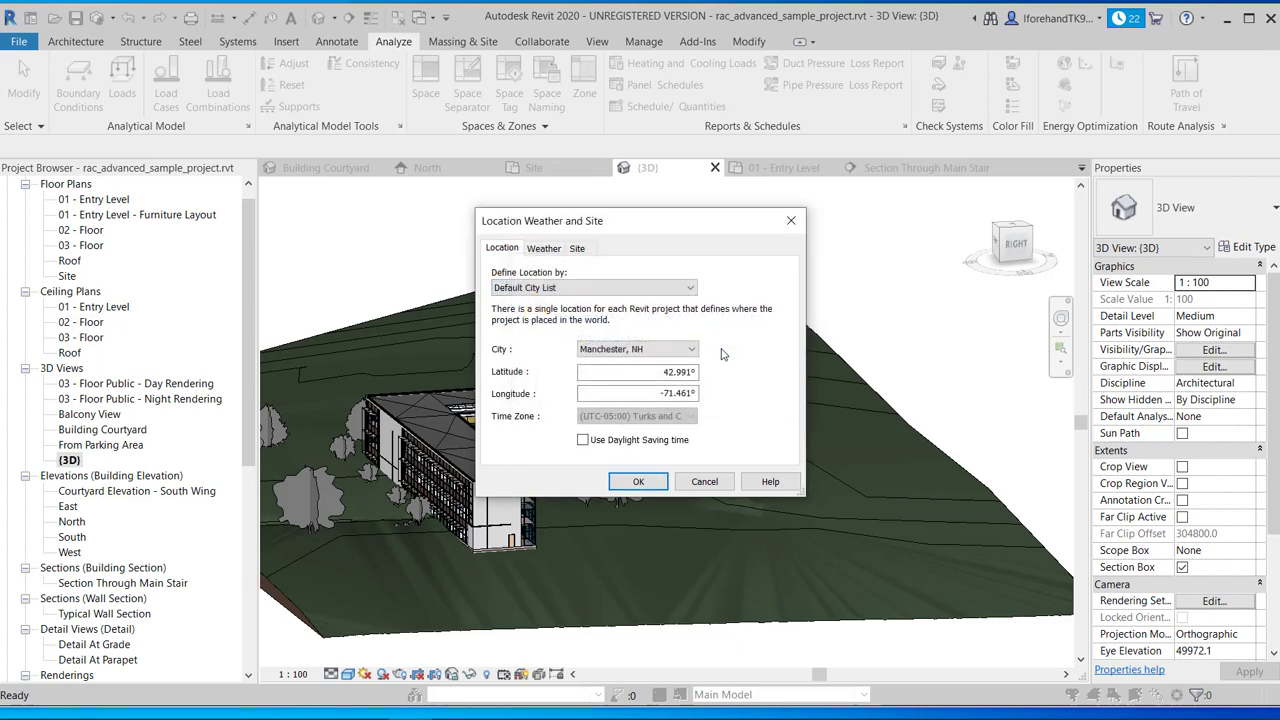
click(633, 348)
scroll(630, 510, down, 8)
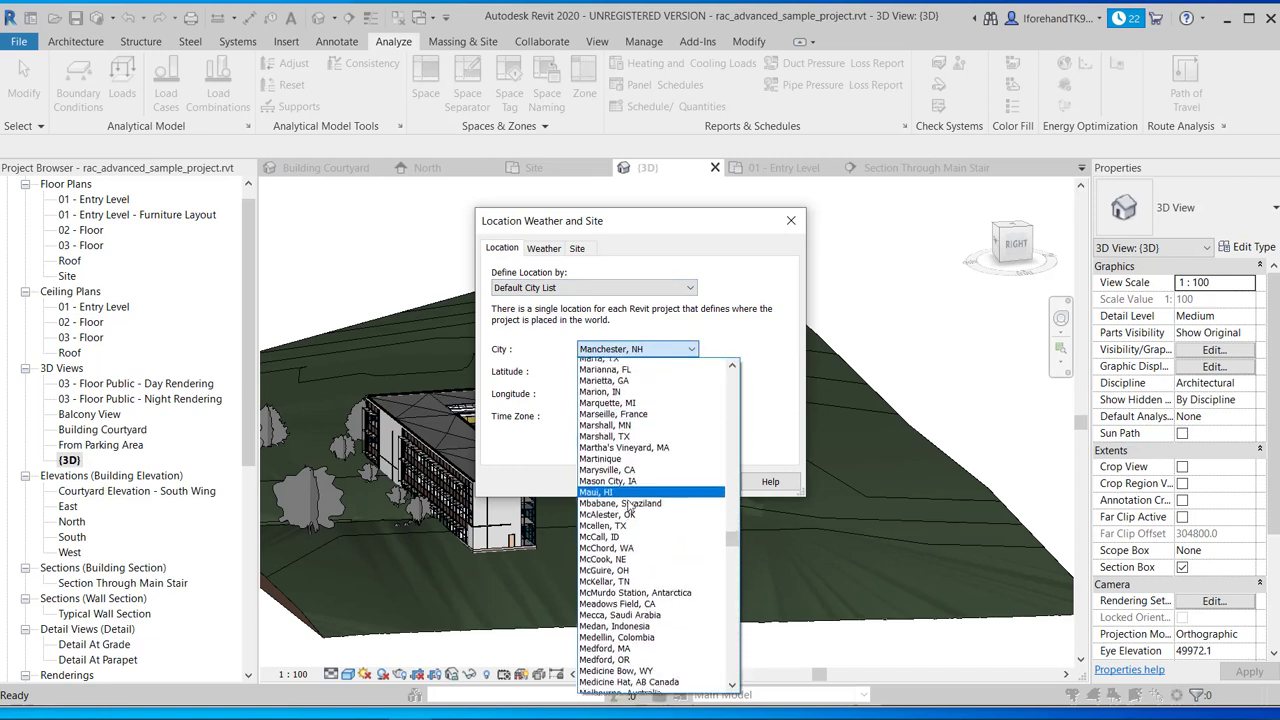
scroll(630, 510, up, 10)
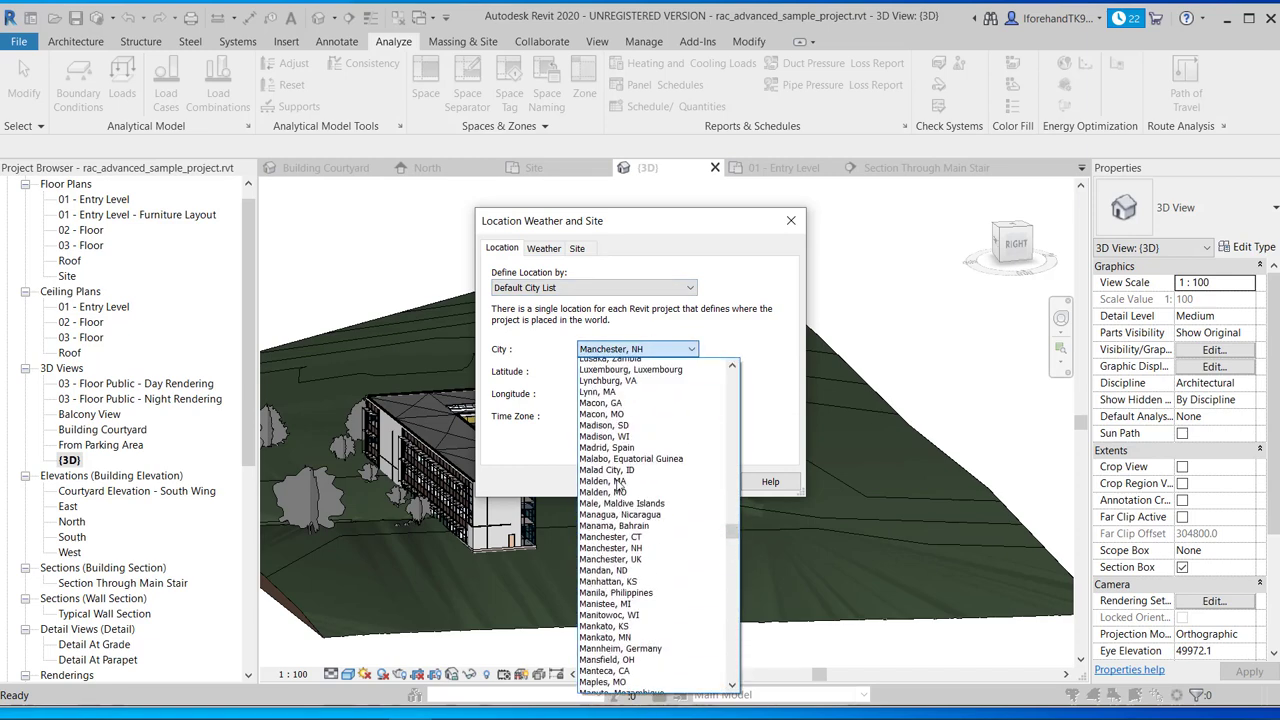
click(612, 464)
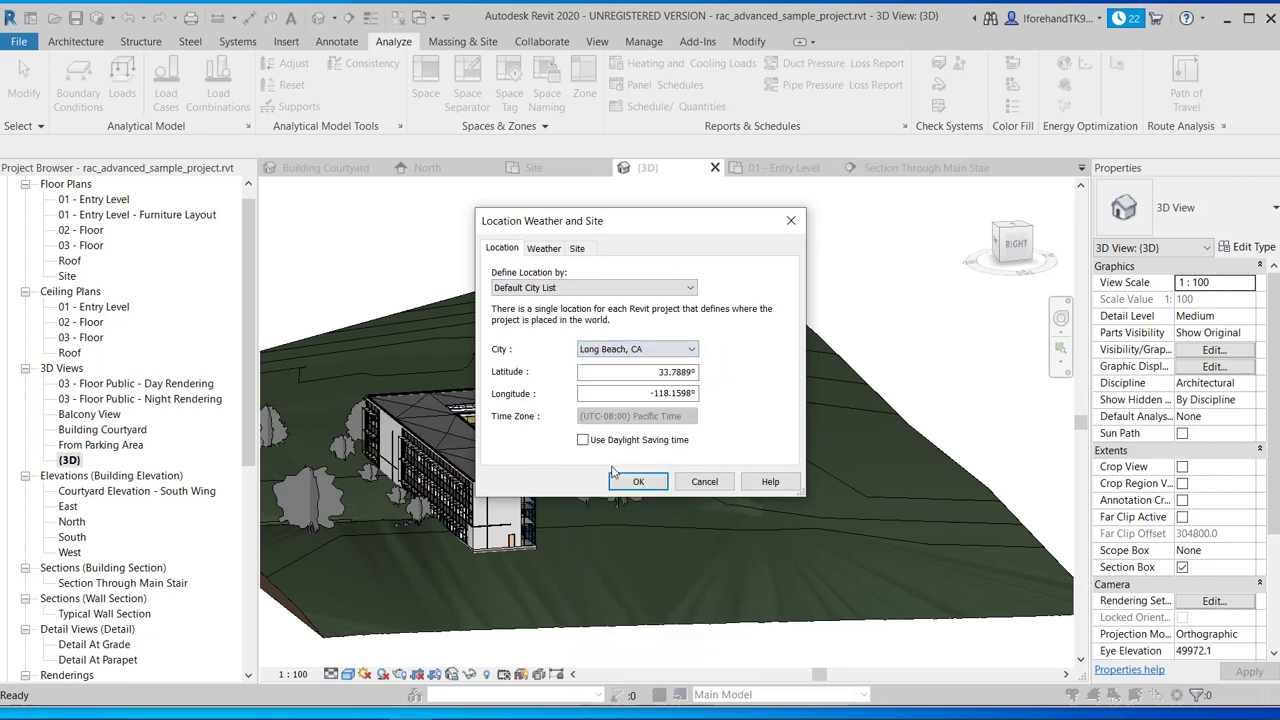
click(635, 482)
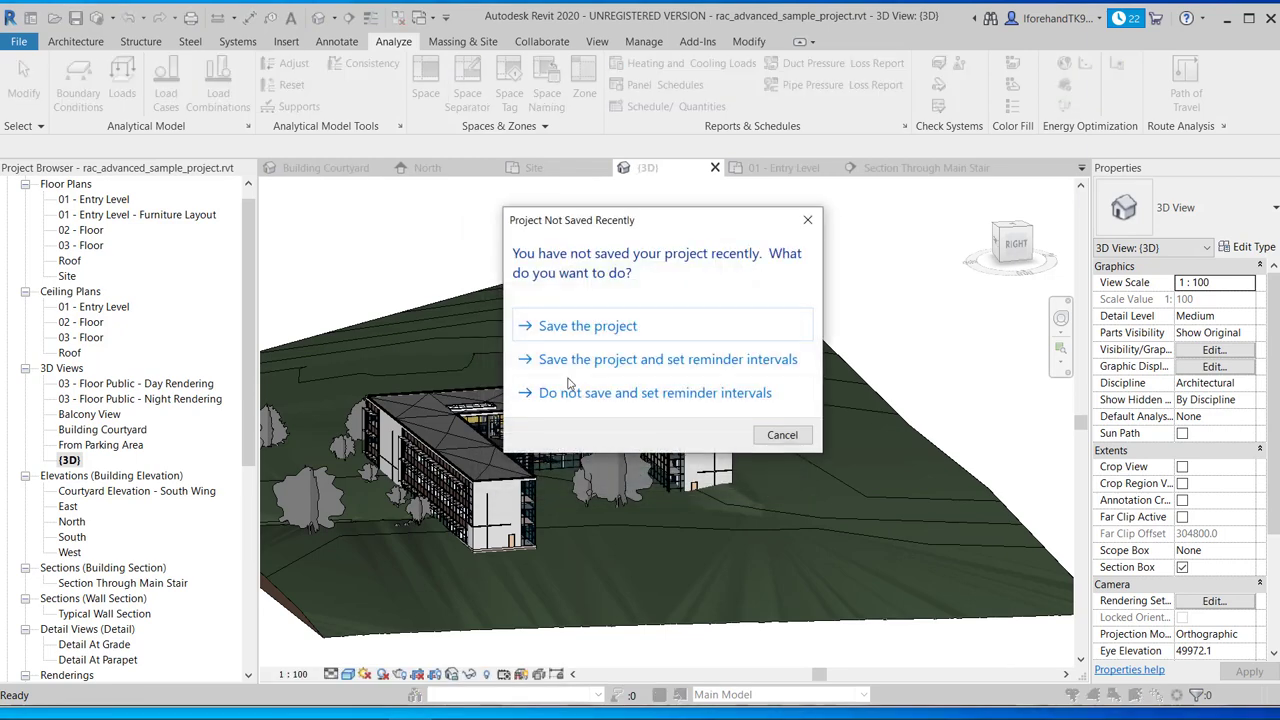
click(582, 326)
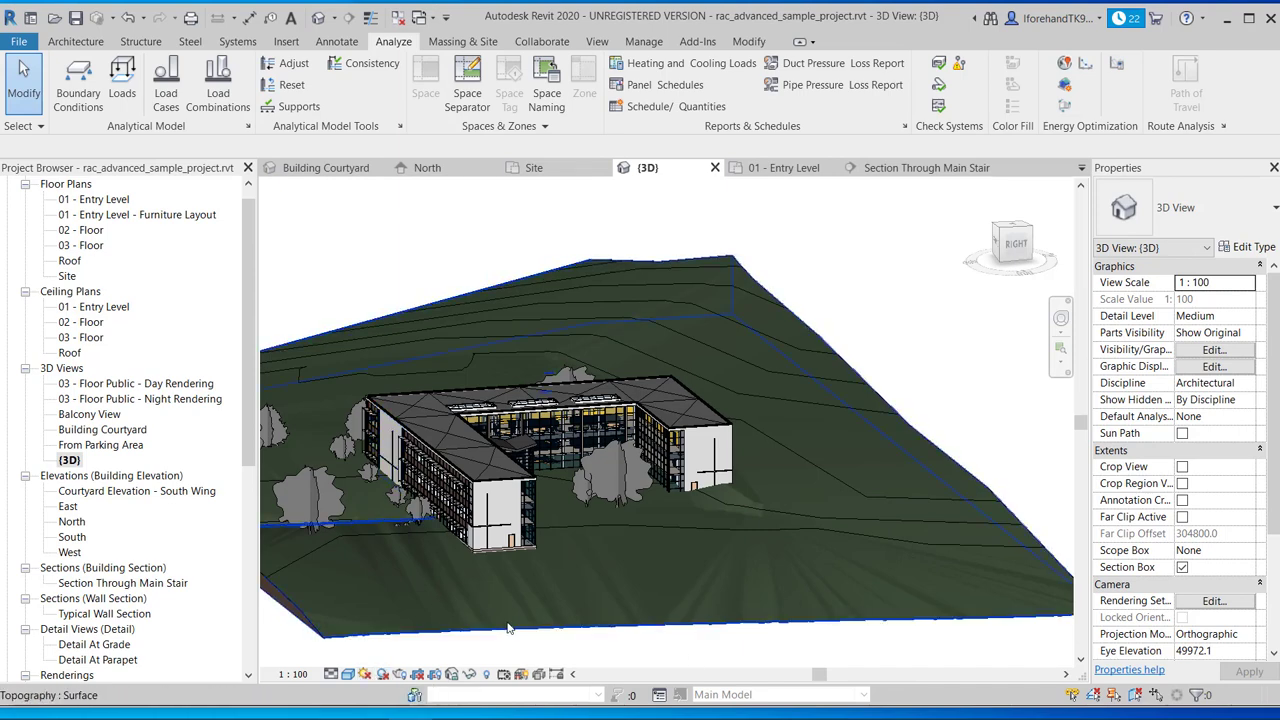
- Open the Site floor plan and frame the building with its property lines
click(64, 276)
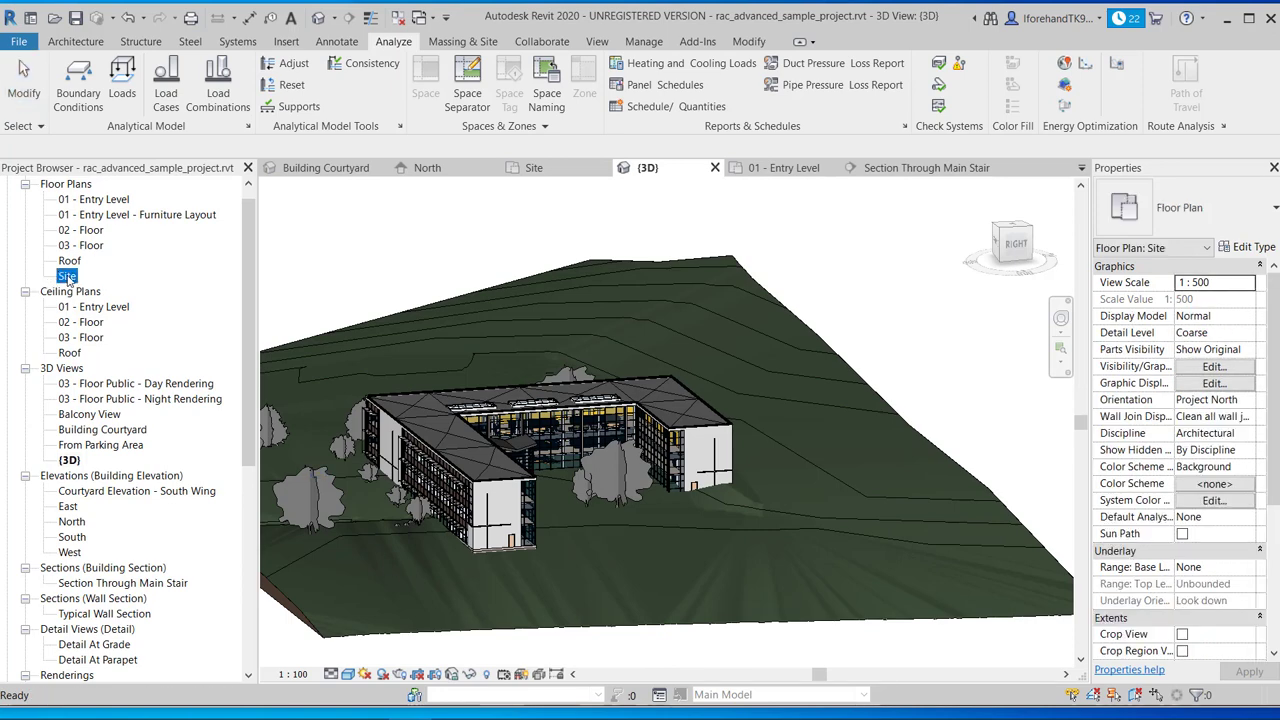
double_click(67, 277)
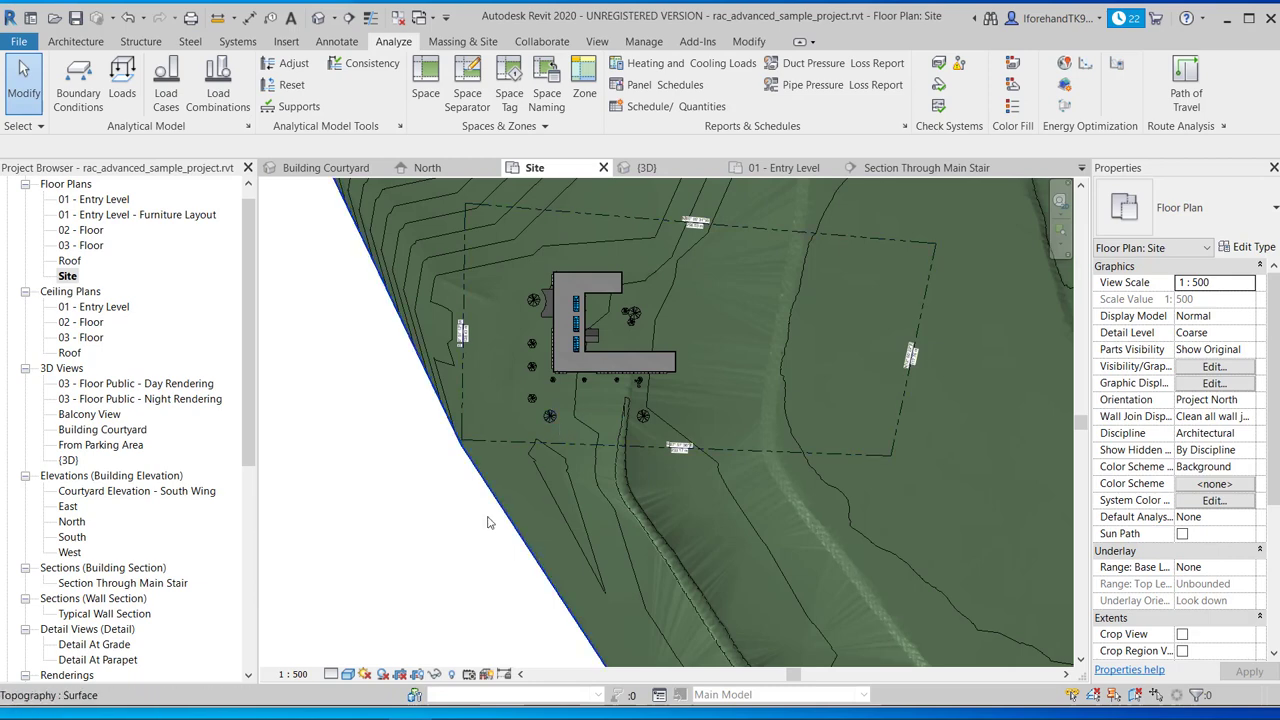
scroll(606, 516, down, 1)
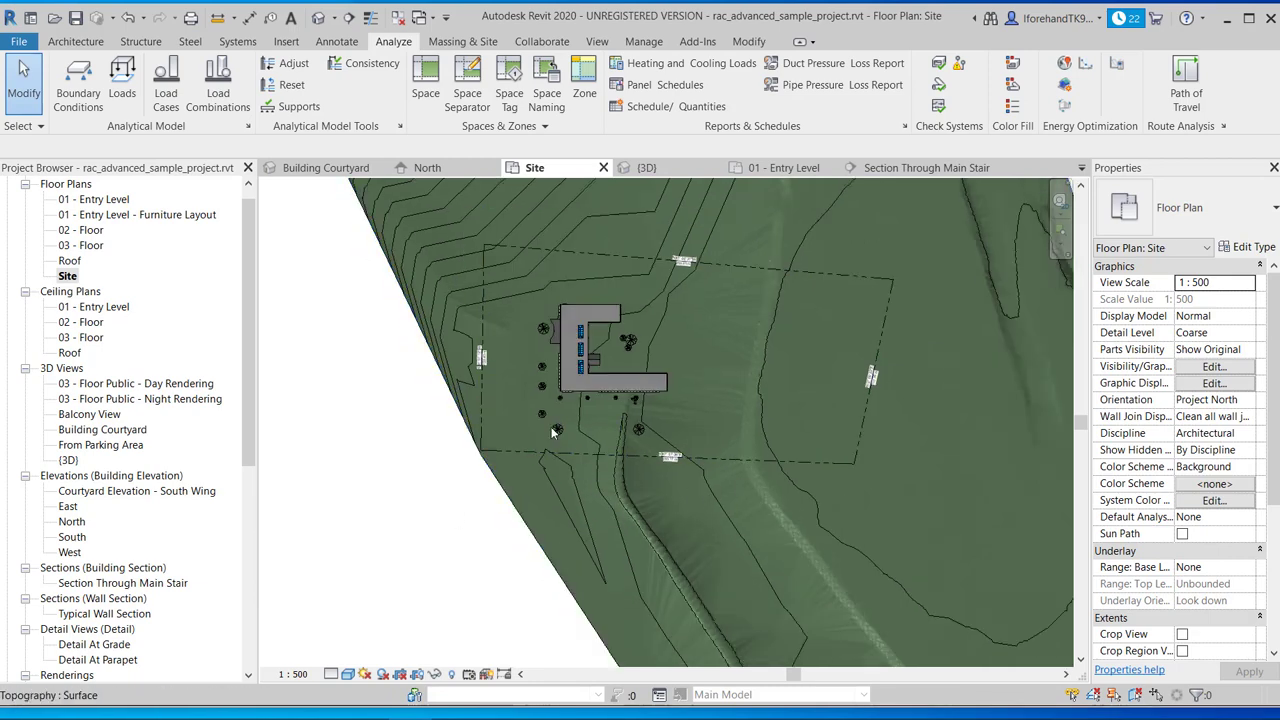
scroll(551, 420, up, 4)
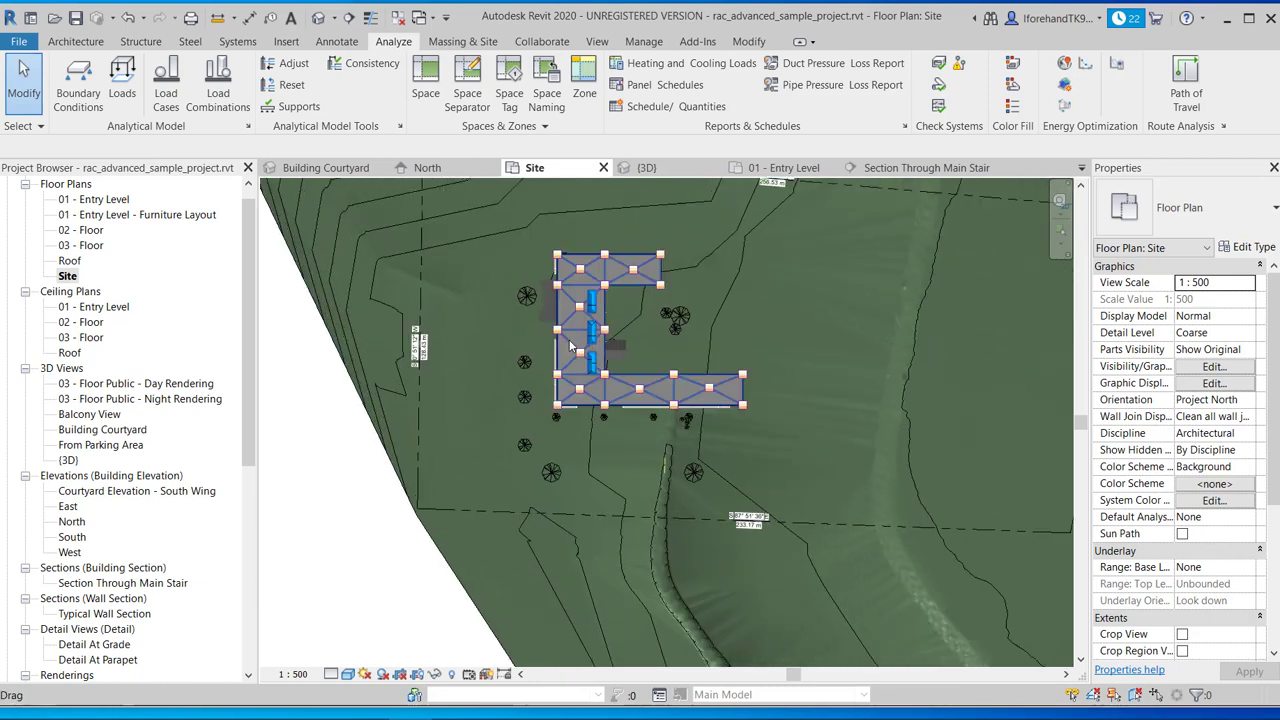
middle_drag(488, 313, 405, 415)
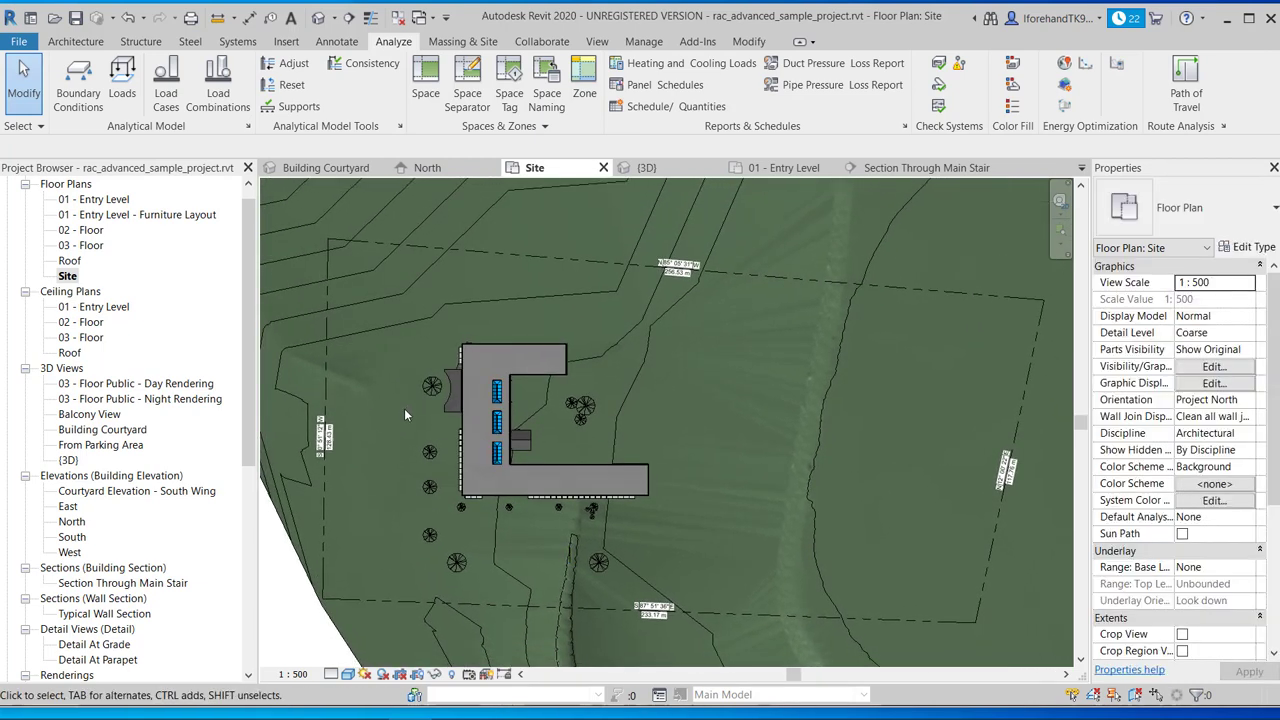
- Try the True North orientation on the Site plan, and return it to Project North
click(1238, 400)
click(1248, 400)
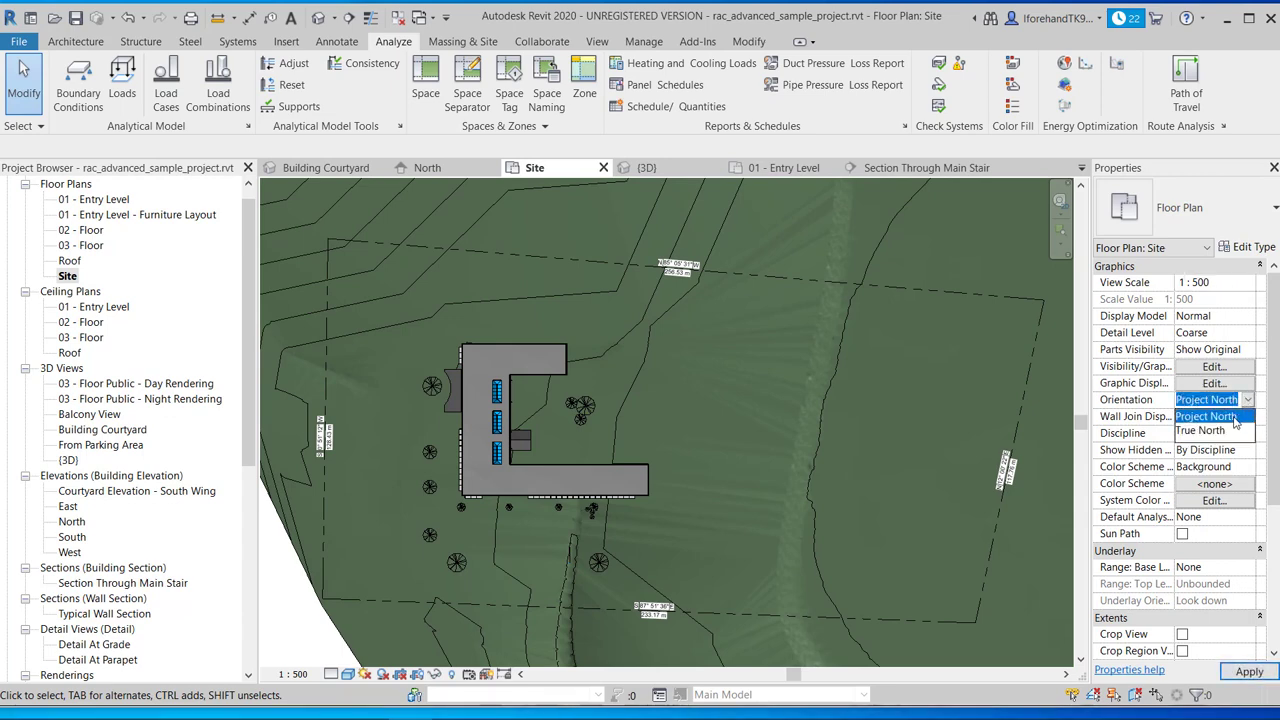
click(1219, 431)
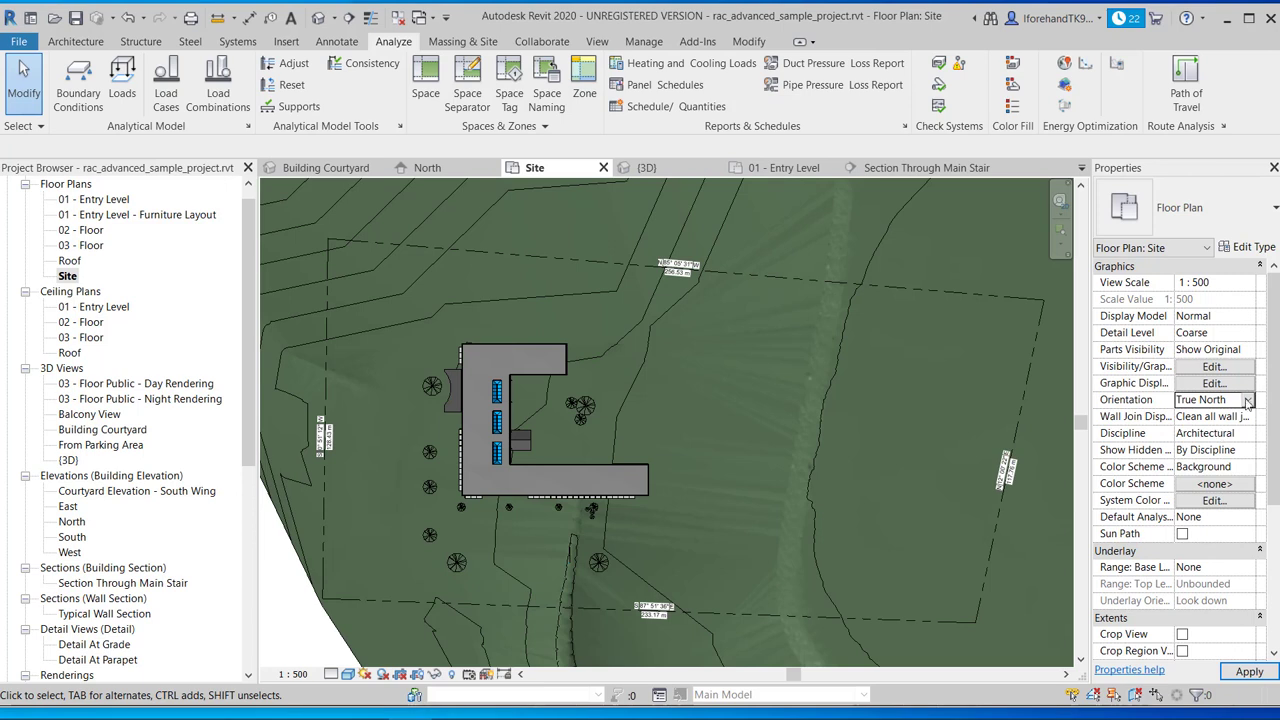
click(1246, 401)
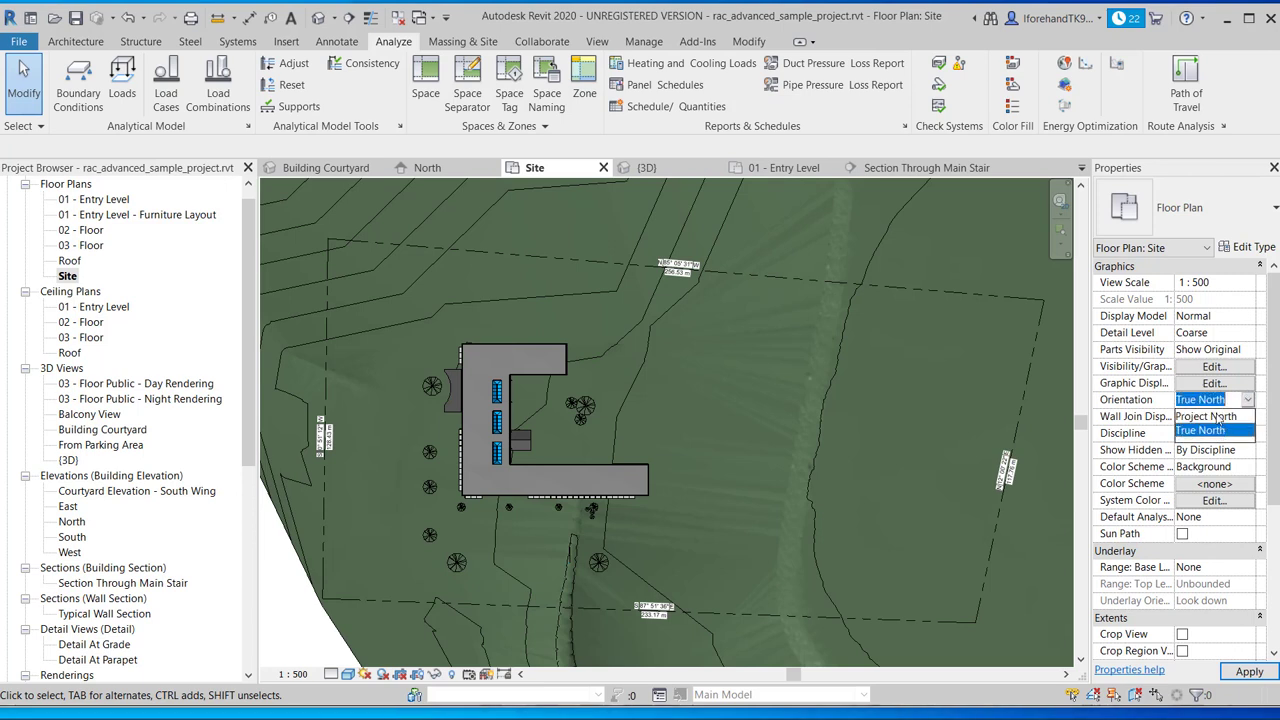
click(949, 432)
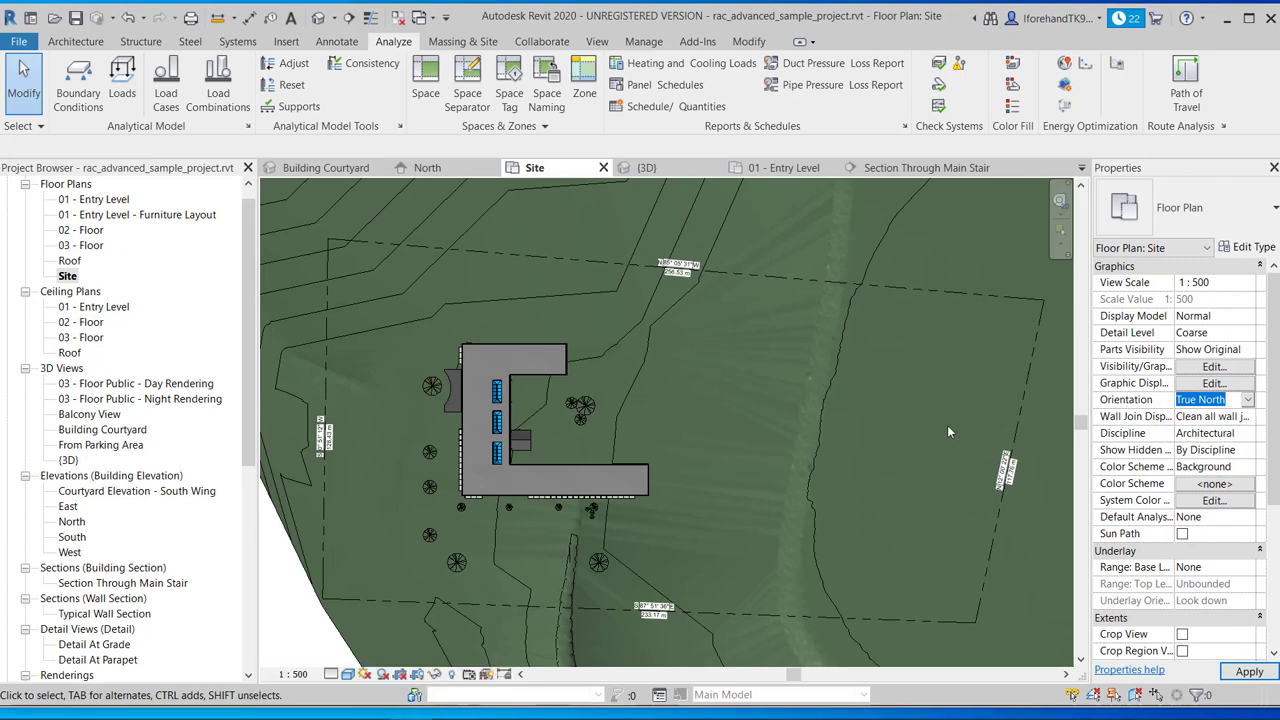
click(1248, 400)
click(1217, 420)
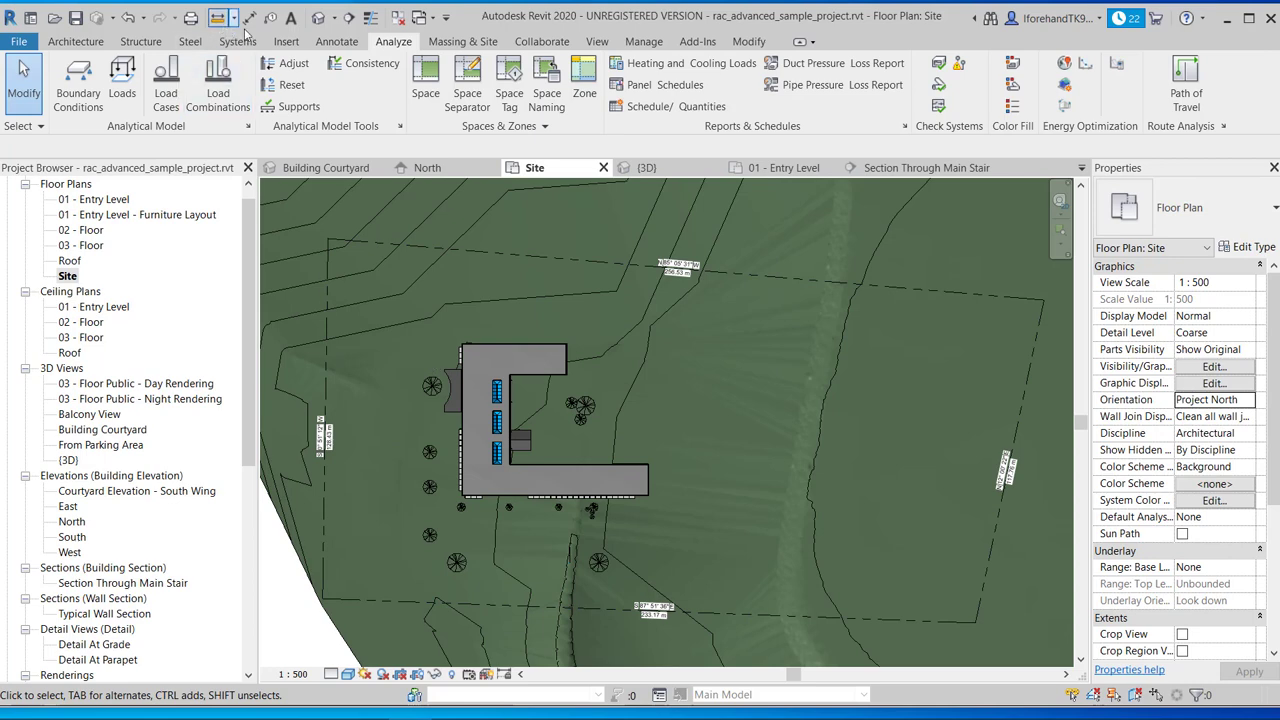
click(452, 42)
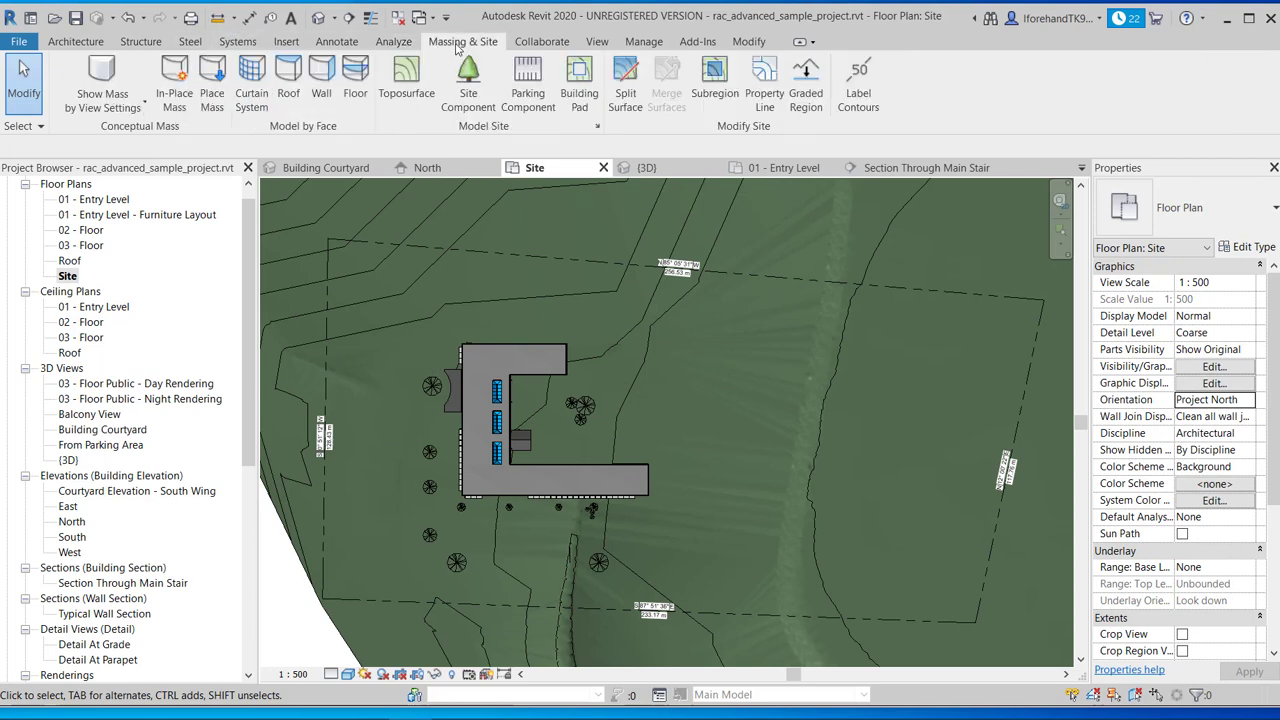
click(537, 41)
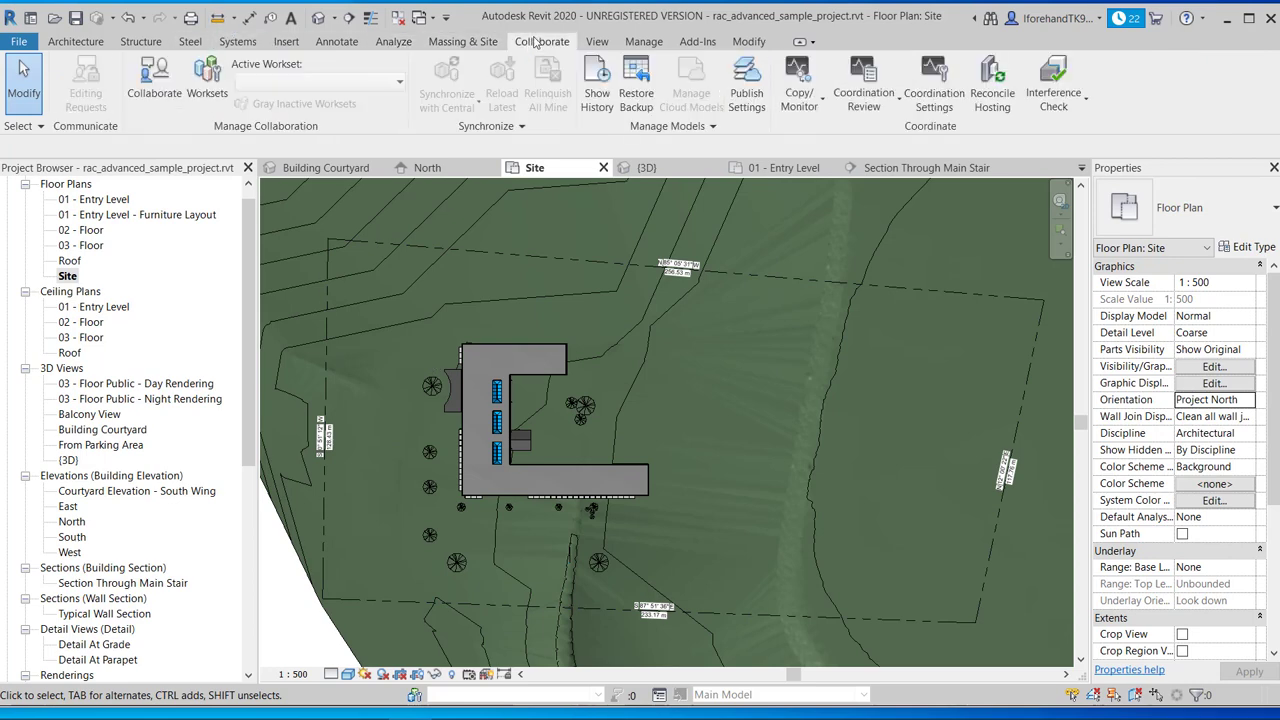
click(597, 41)
click(293, 42)
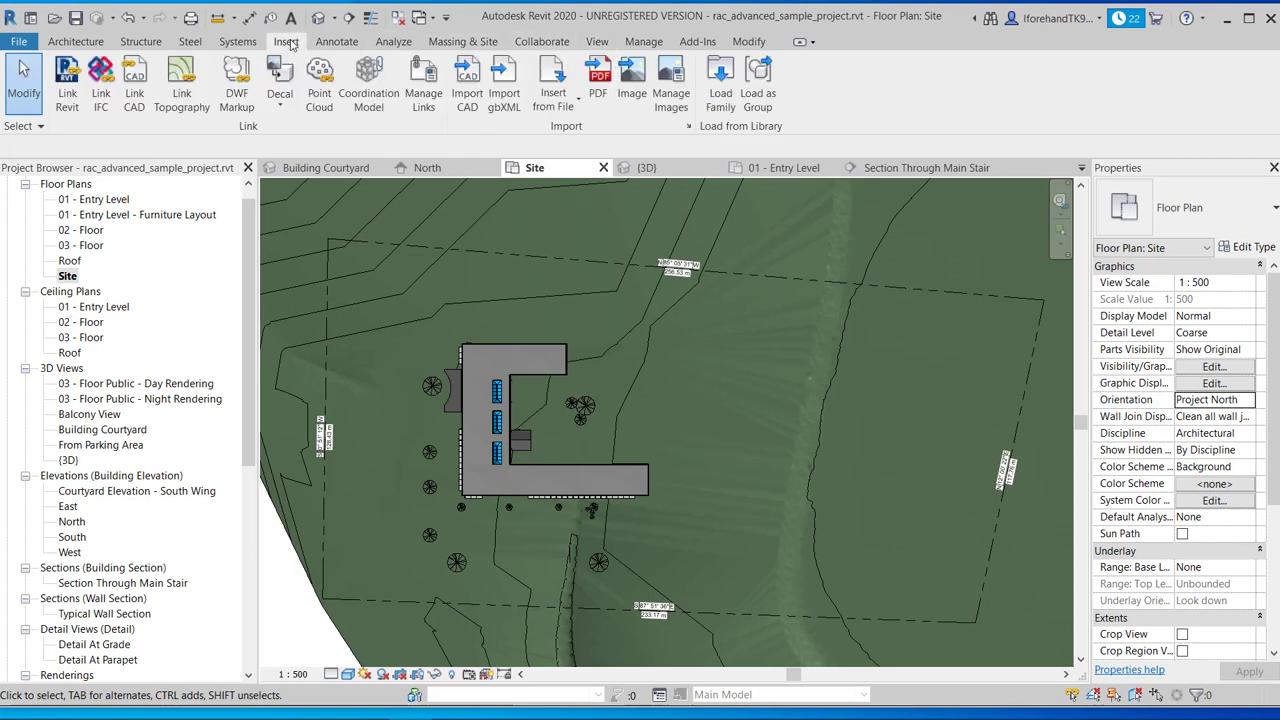
click(337, 42)
click(395, 42)
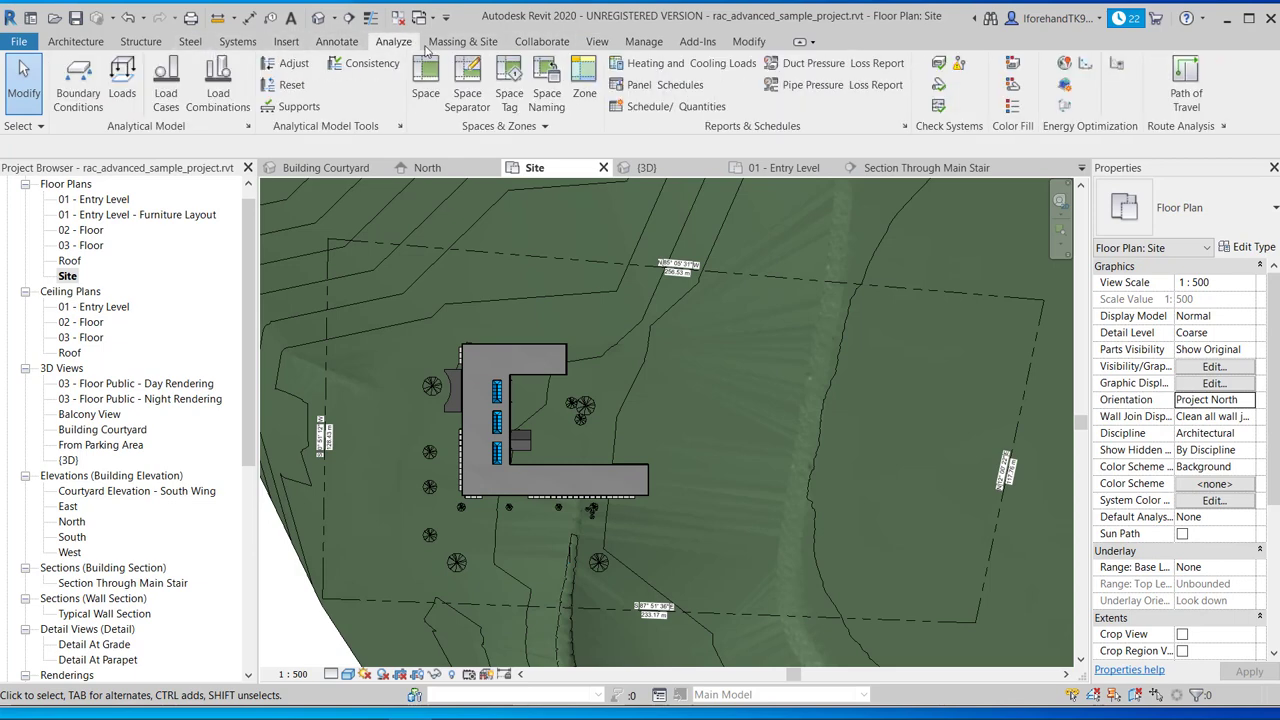
- Rotate Project North by aligning to the sloping property line north of the building
click(635, 41)
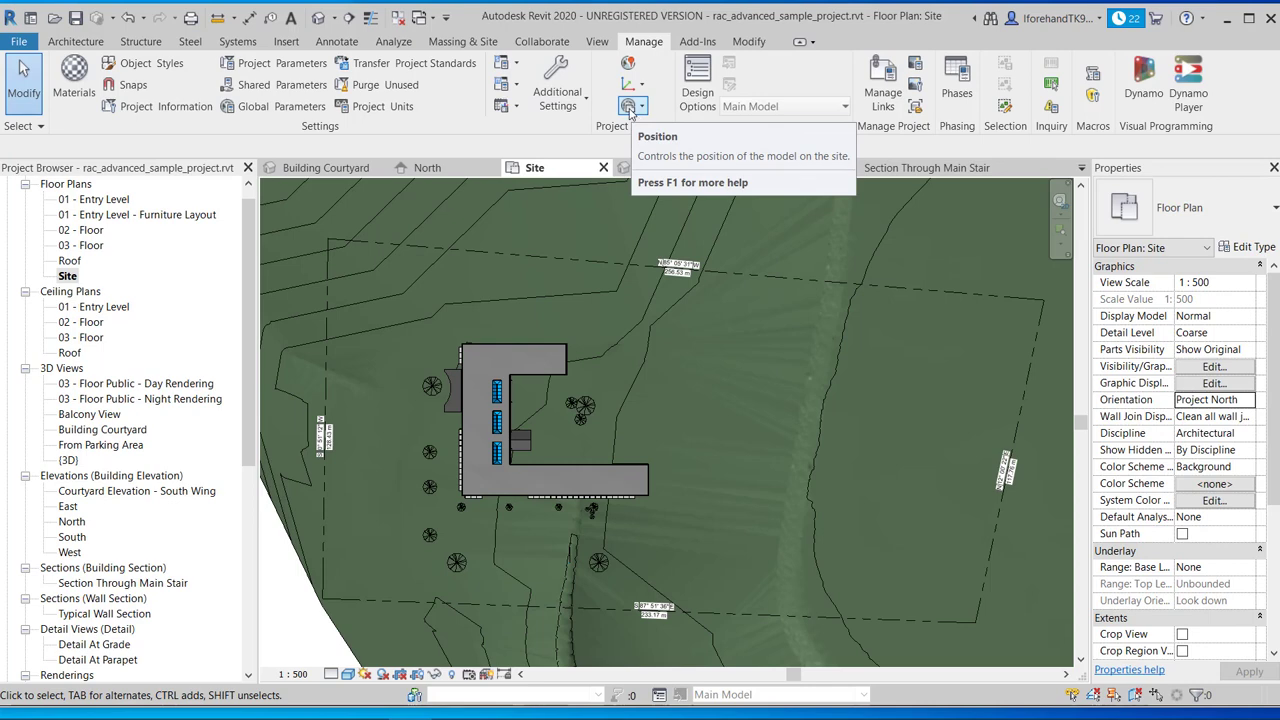
click(629, 107)
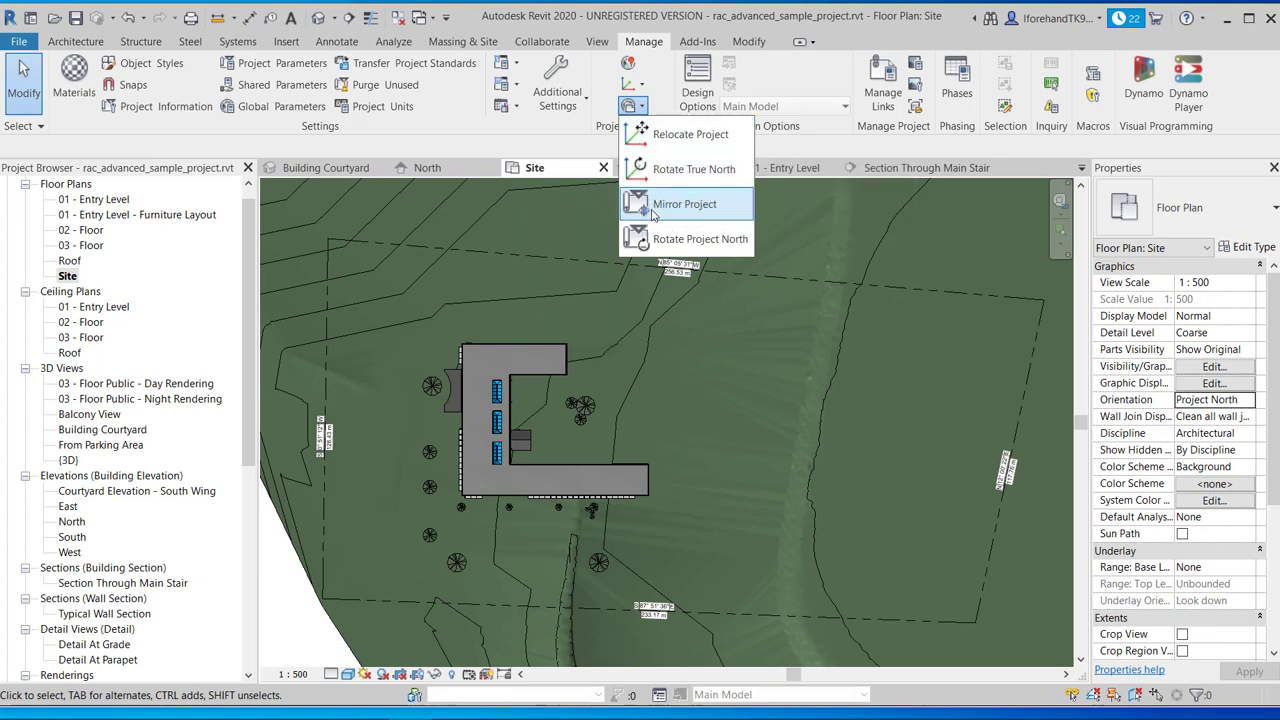
click(684, 243)
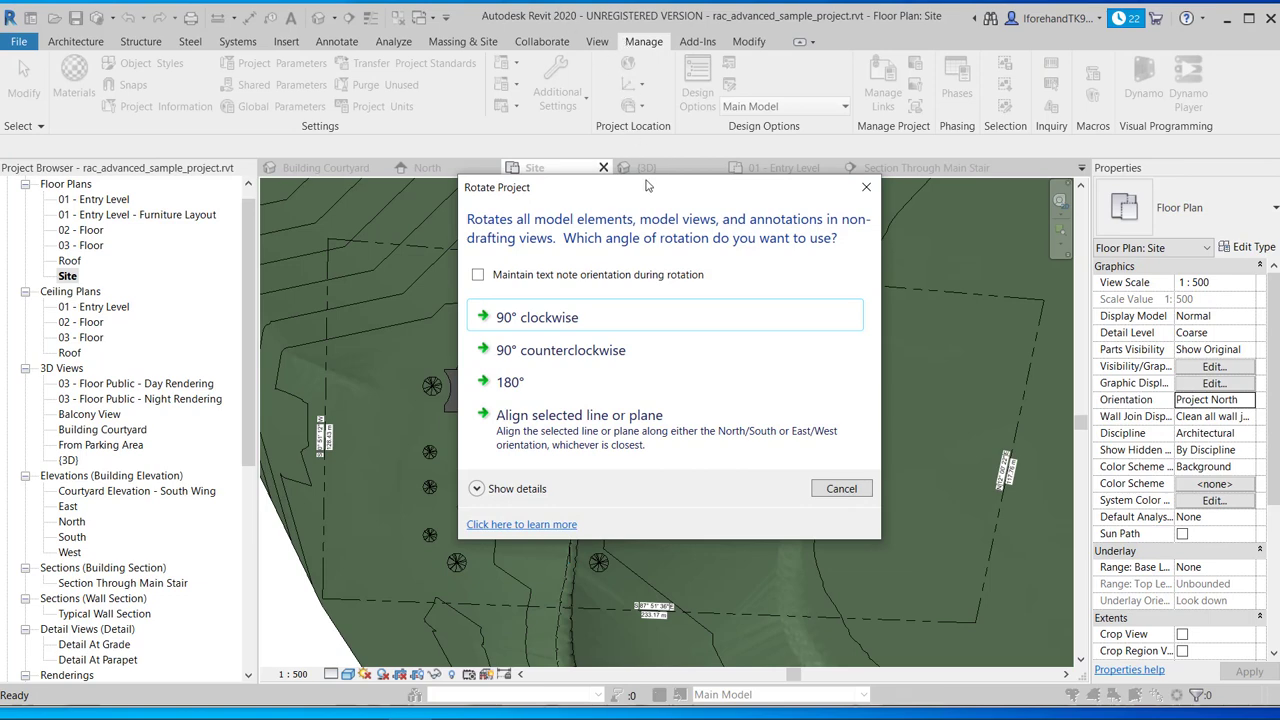
click(568, 424)
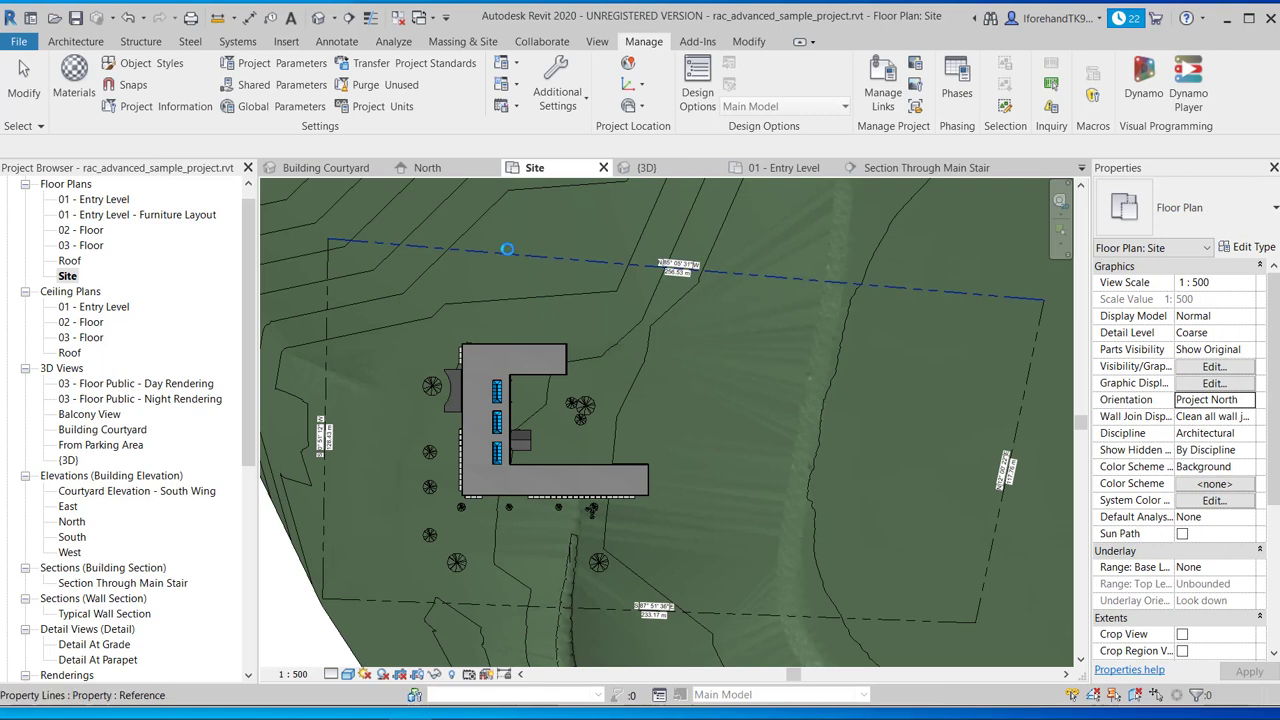
click(507, 249)
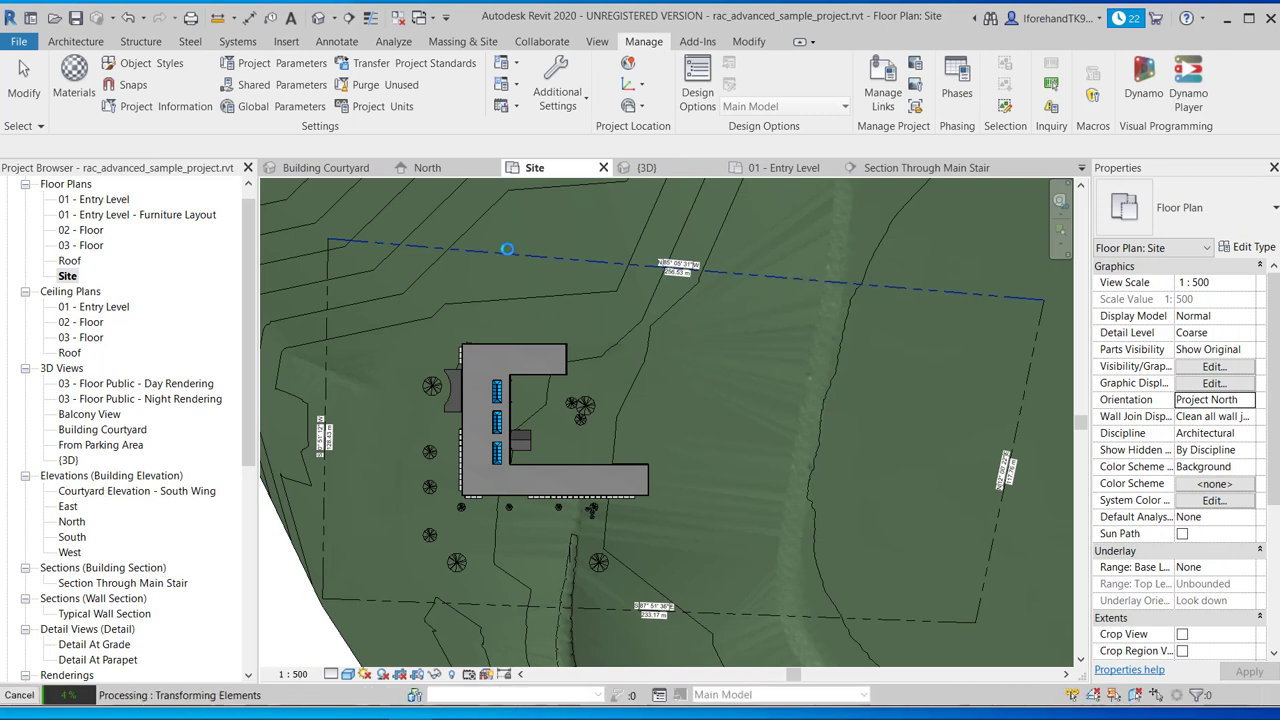
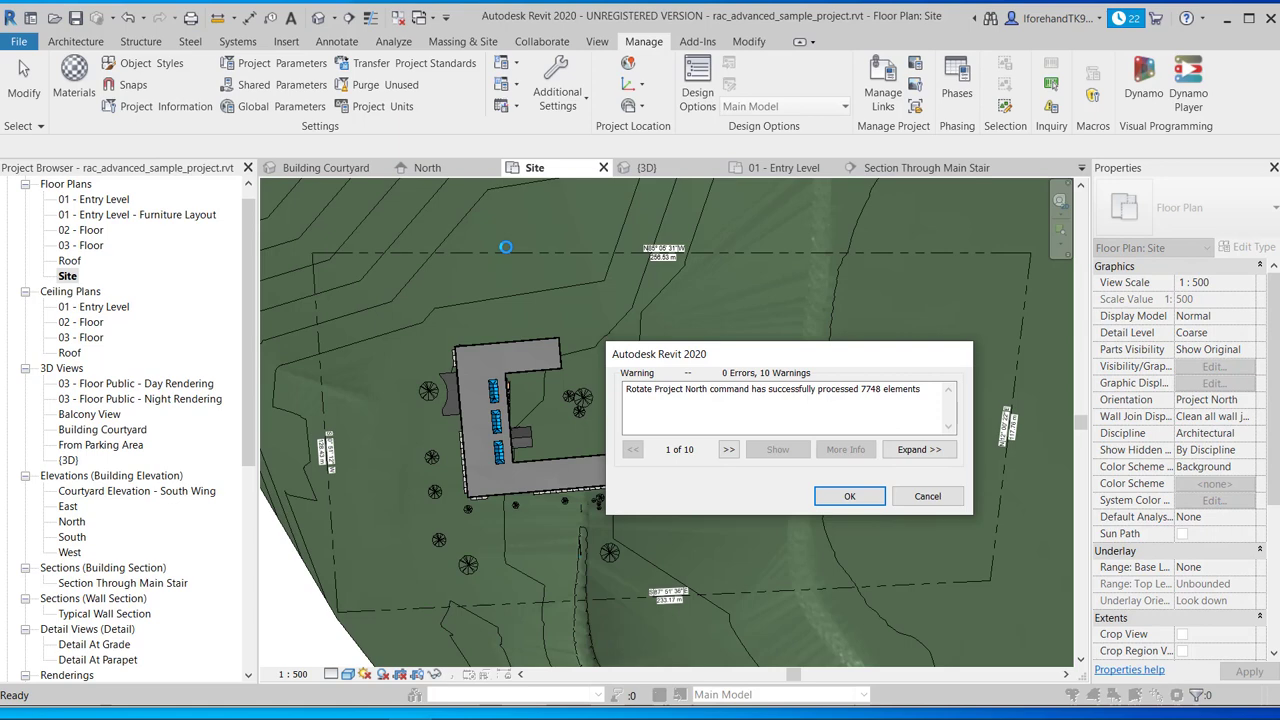
click(834, 495)
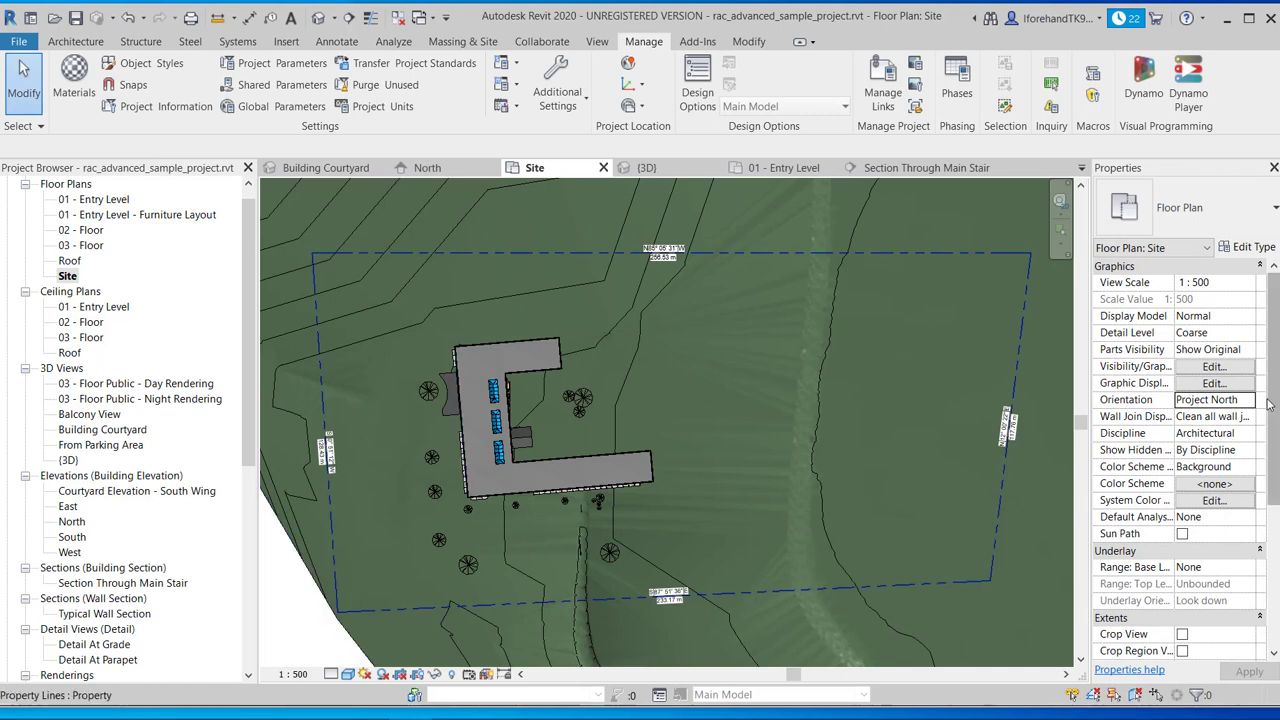
- Set the Site plan's orientation to True North and turn on shadows
click(1246, 401)
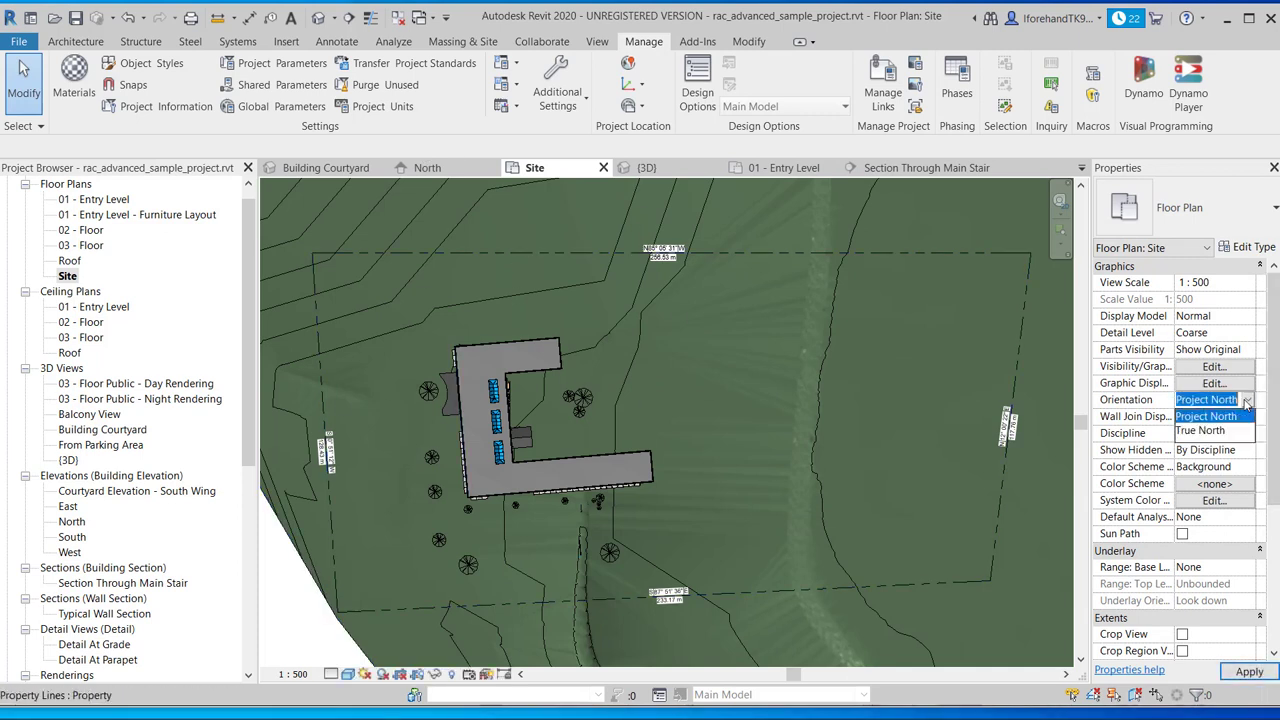
click(1199, 431)
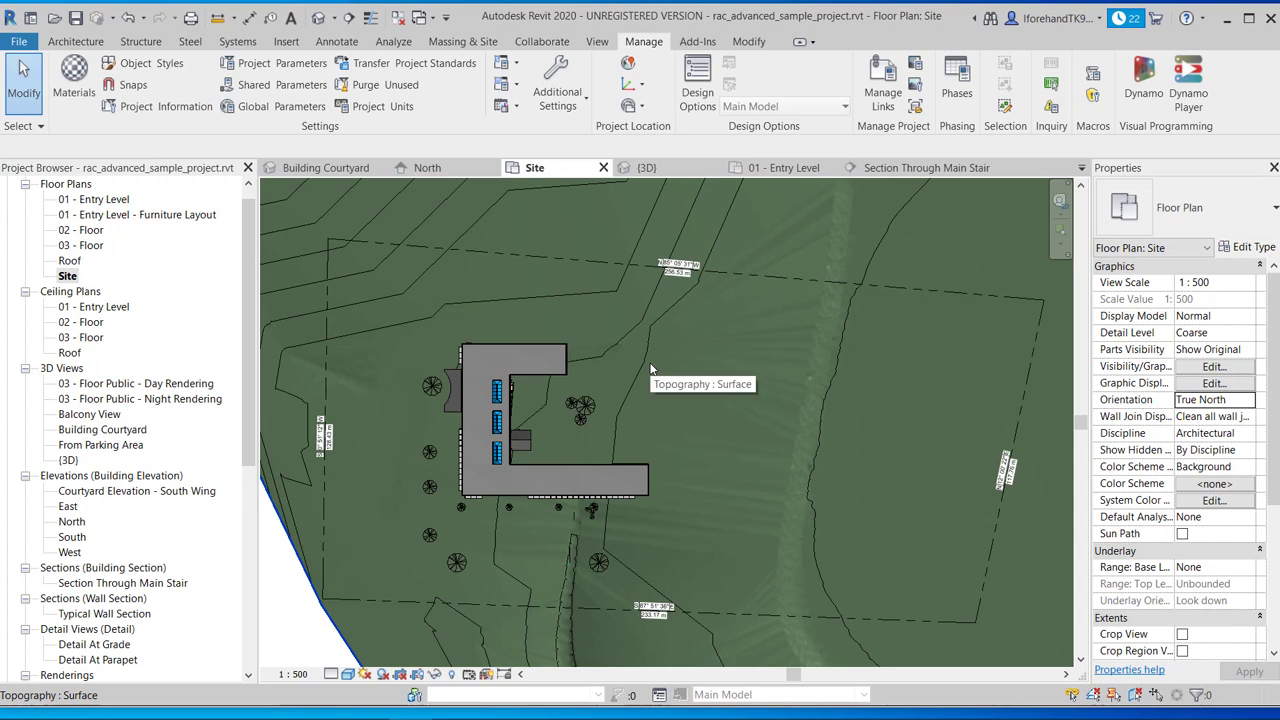
click(381, 676)
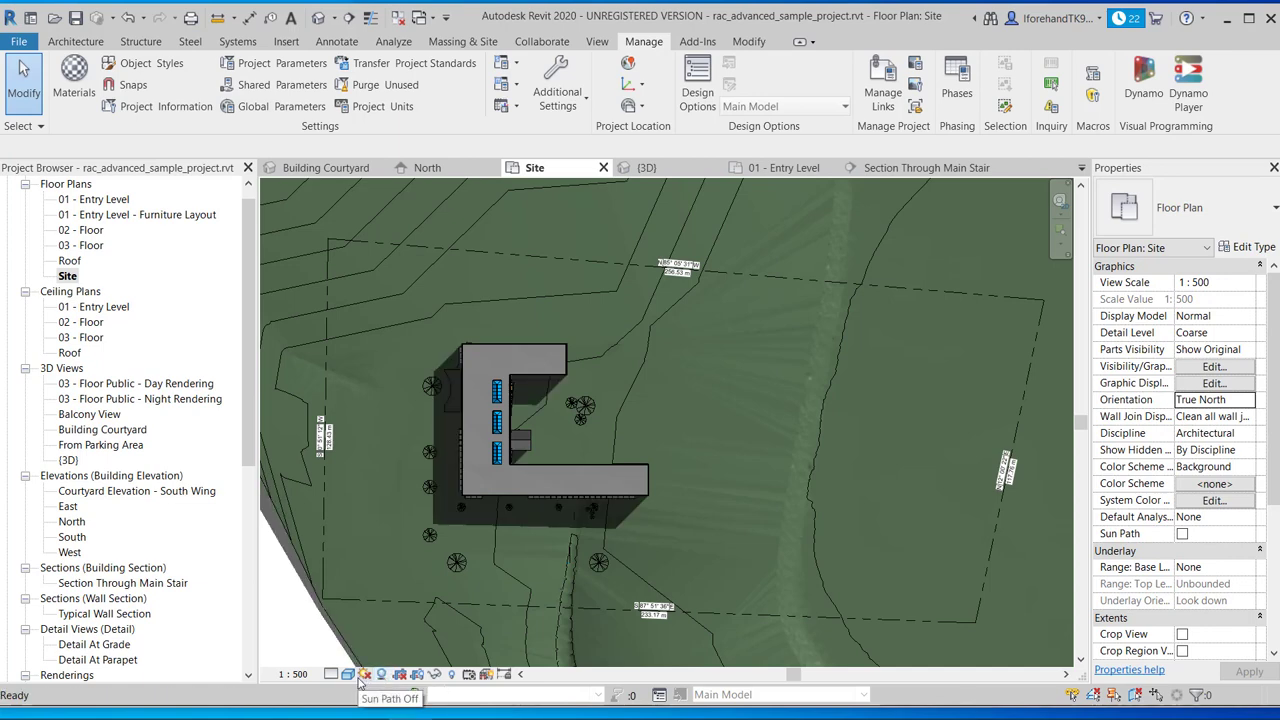
- Set the Site plan's sun settings to a Still solar study at 10:06 AM
click(365, 676)
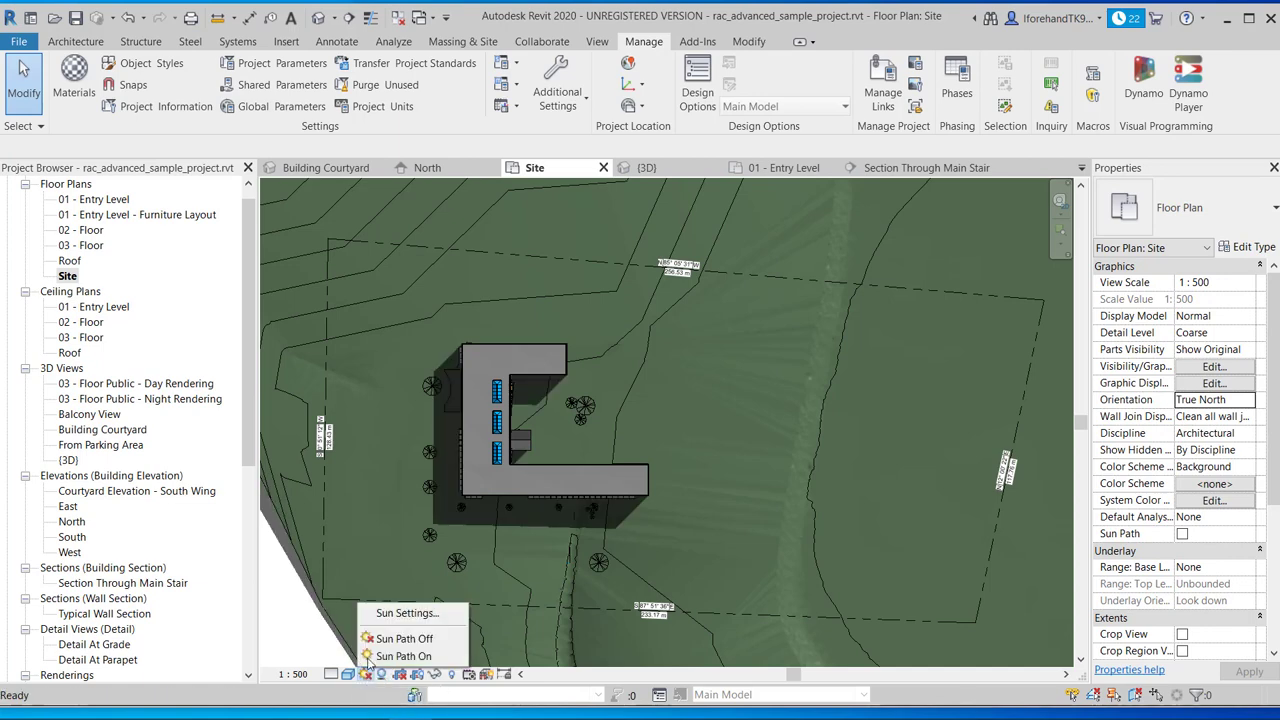
click(400, 613)
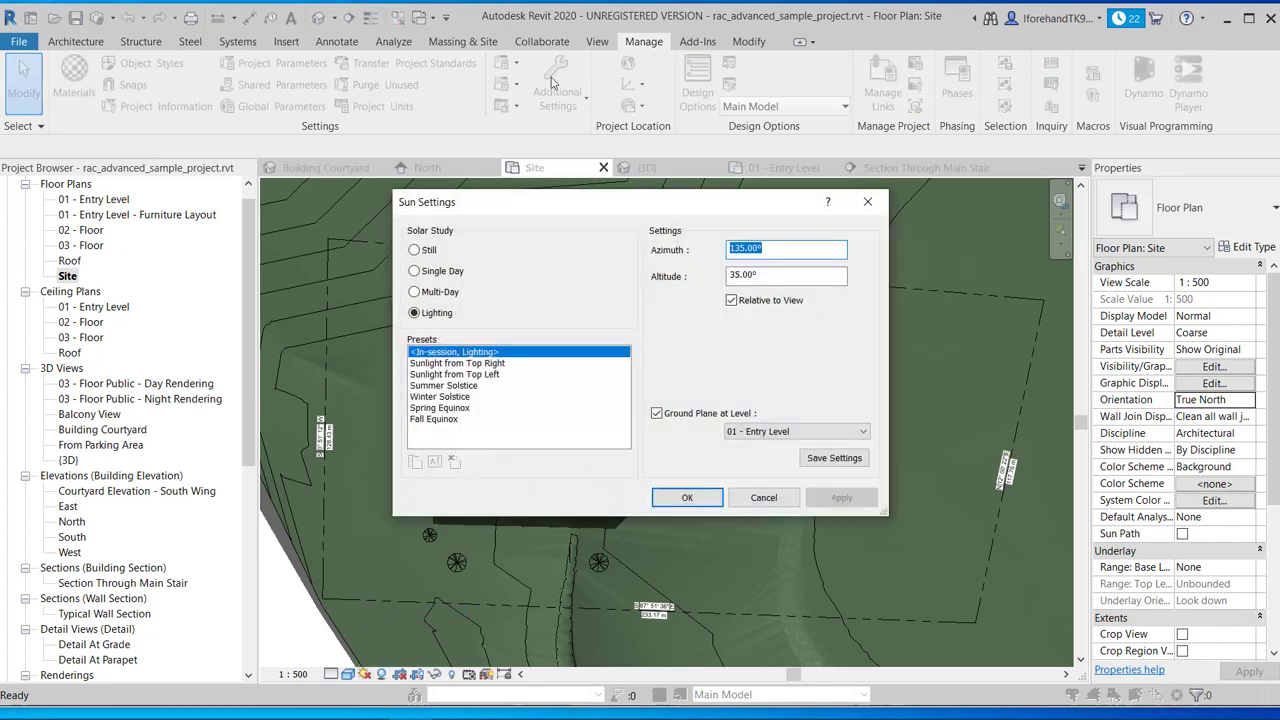
drag(531, 209, 138, 26)
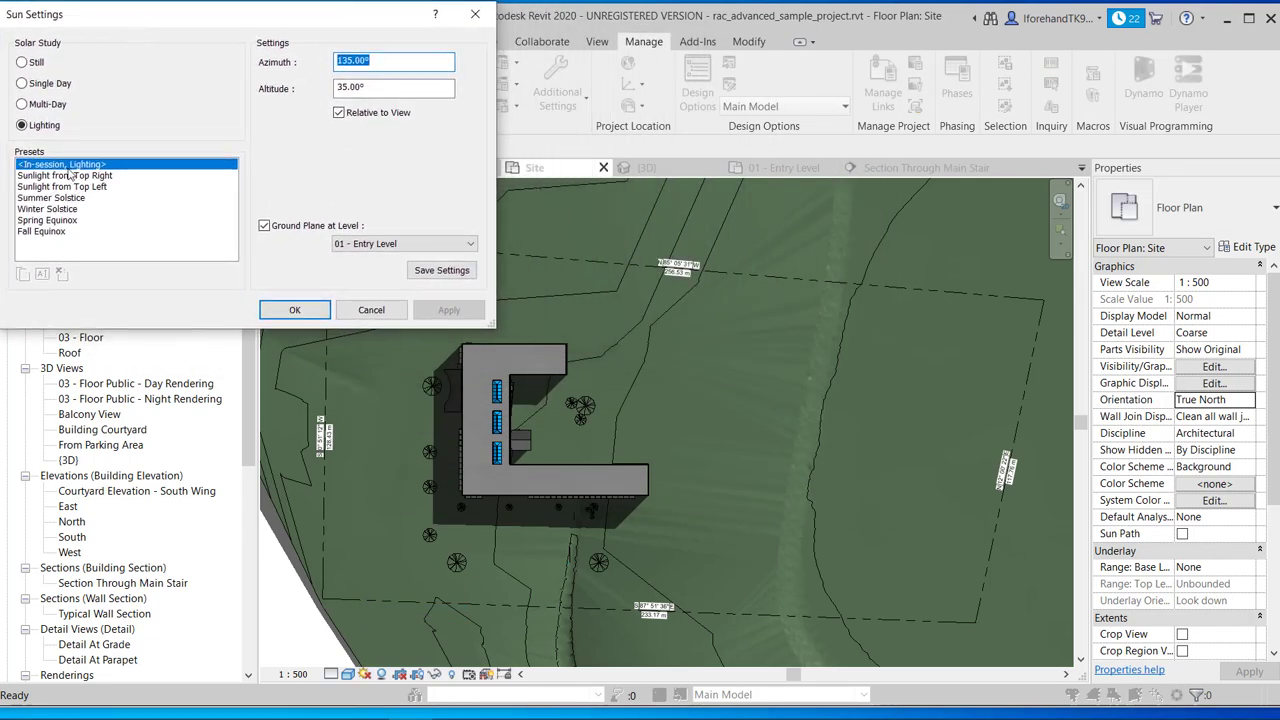
click(22, 63)
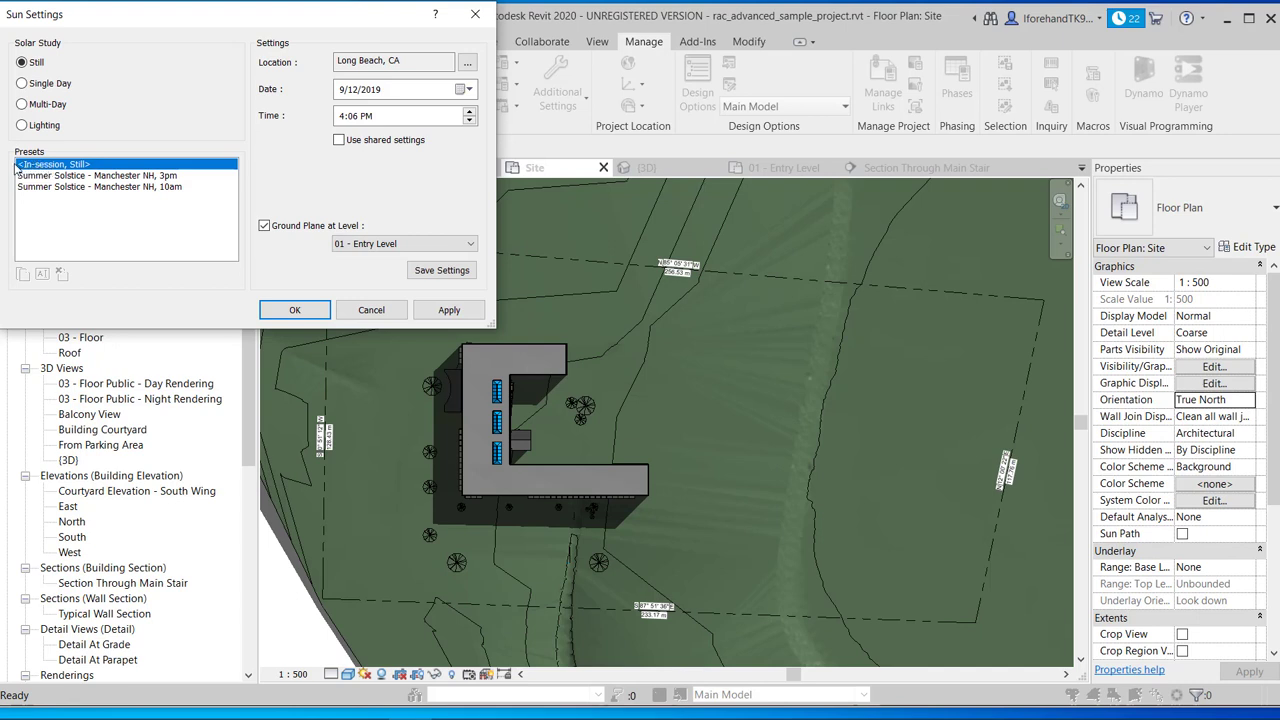
click(406, 116)
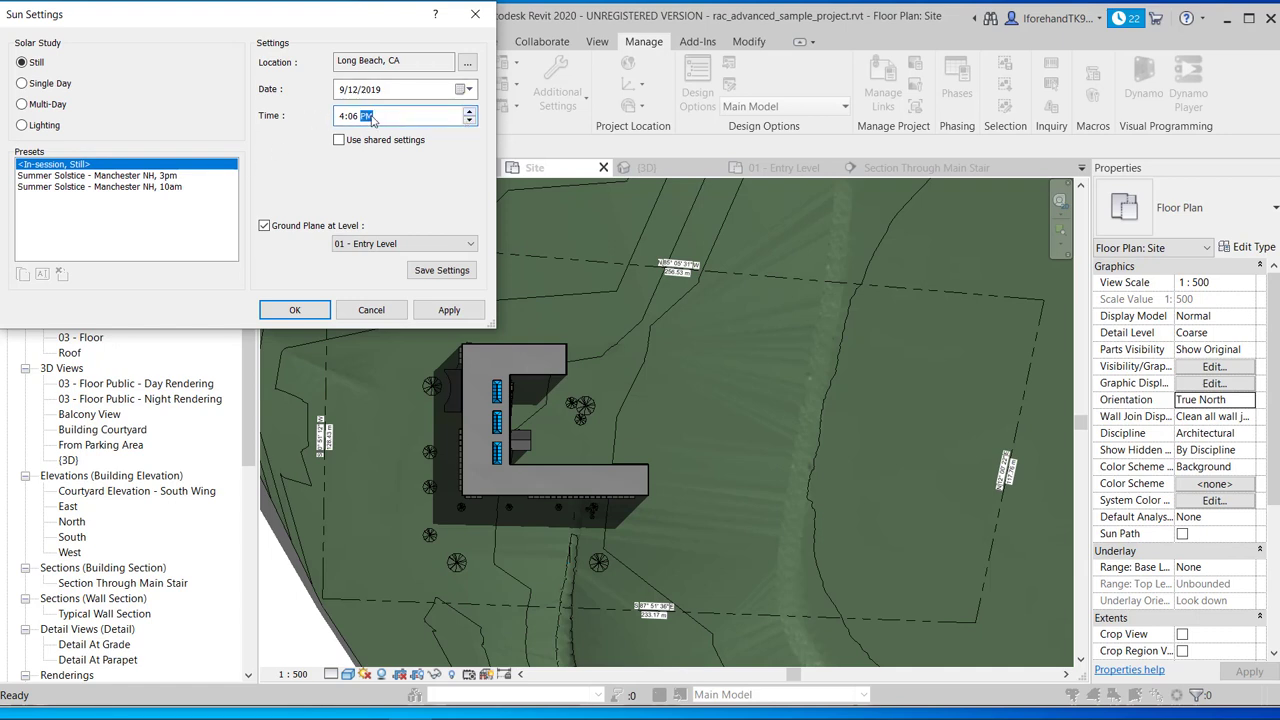
click(342, 117)
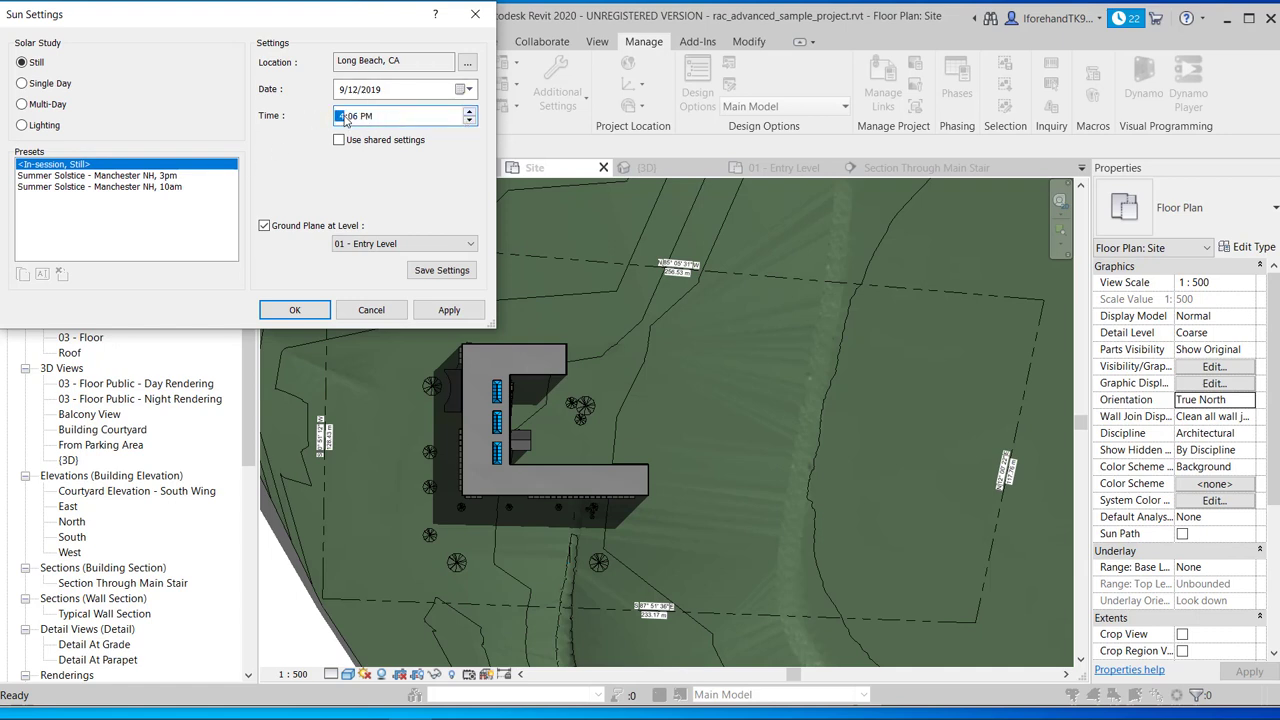
click(366, 117)
click(447, 311)
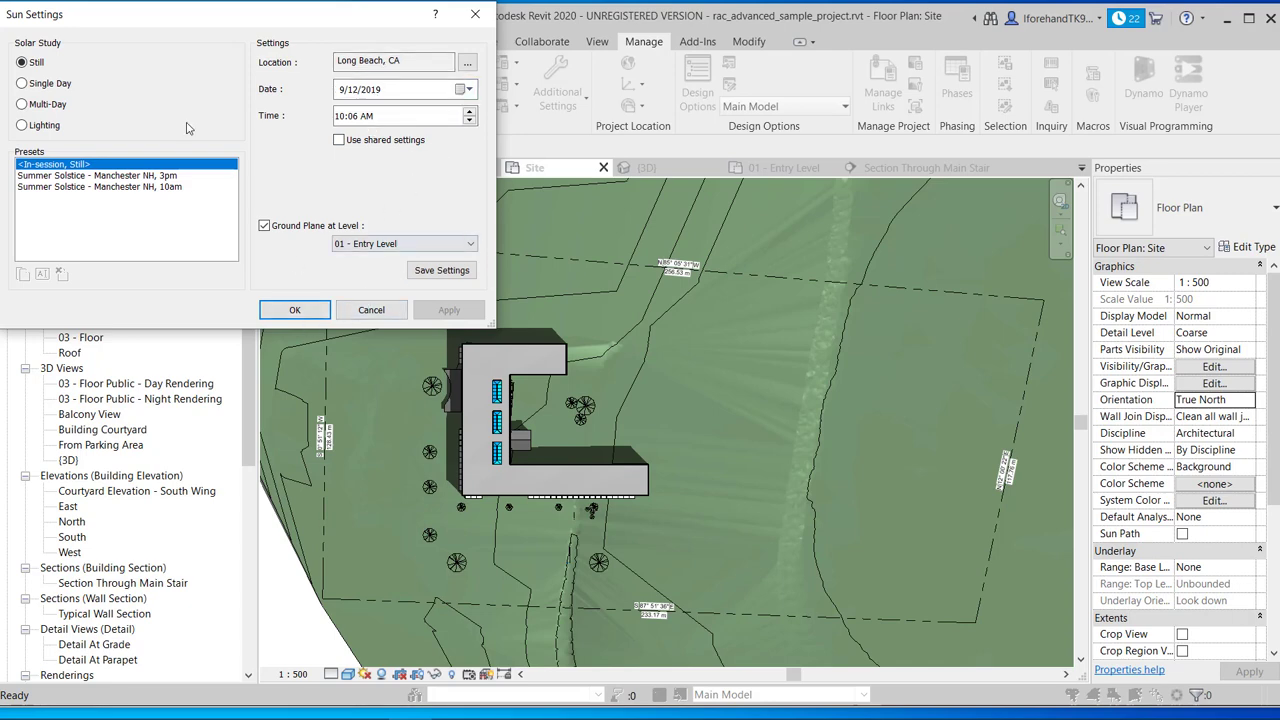
click(292, 311)
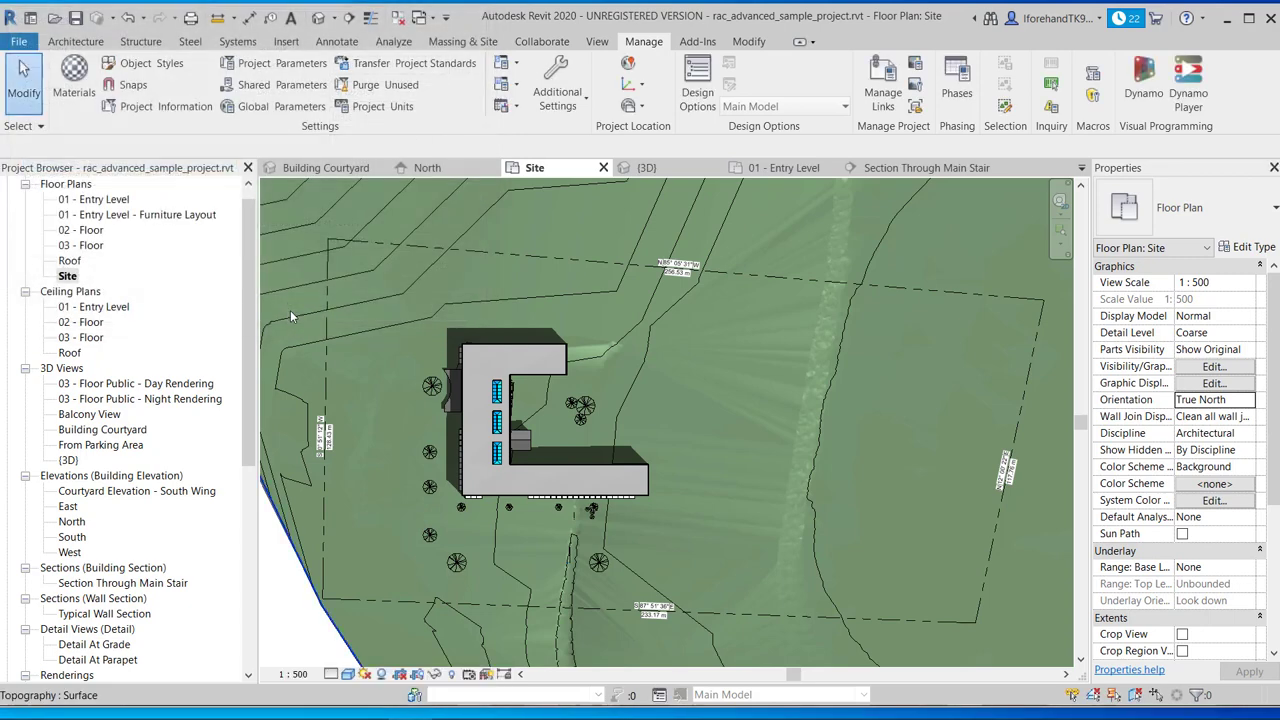
- Turn on the sun path in the Site plan and fit its whole extent in the view
click(365, 675)
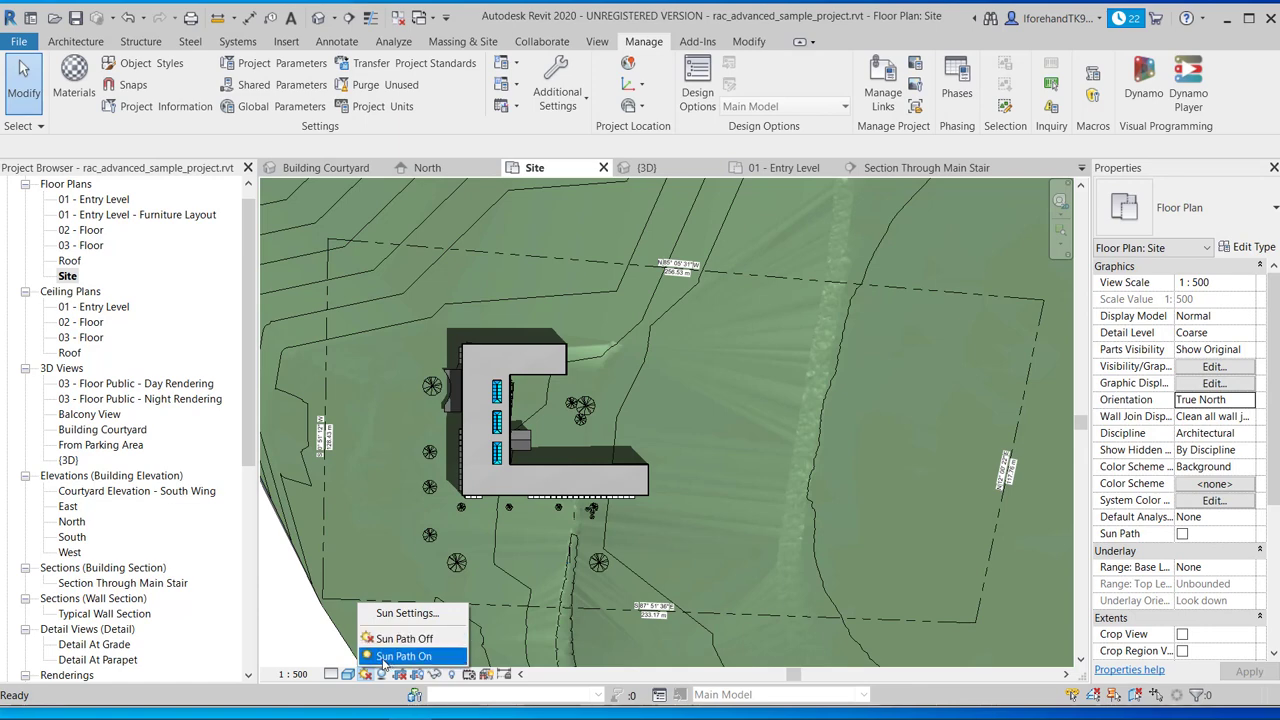
click(398, 656)
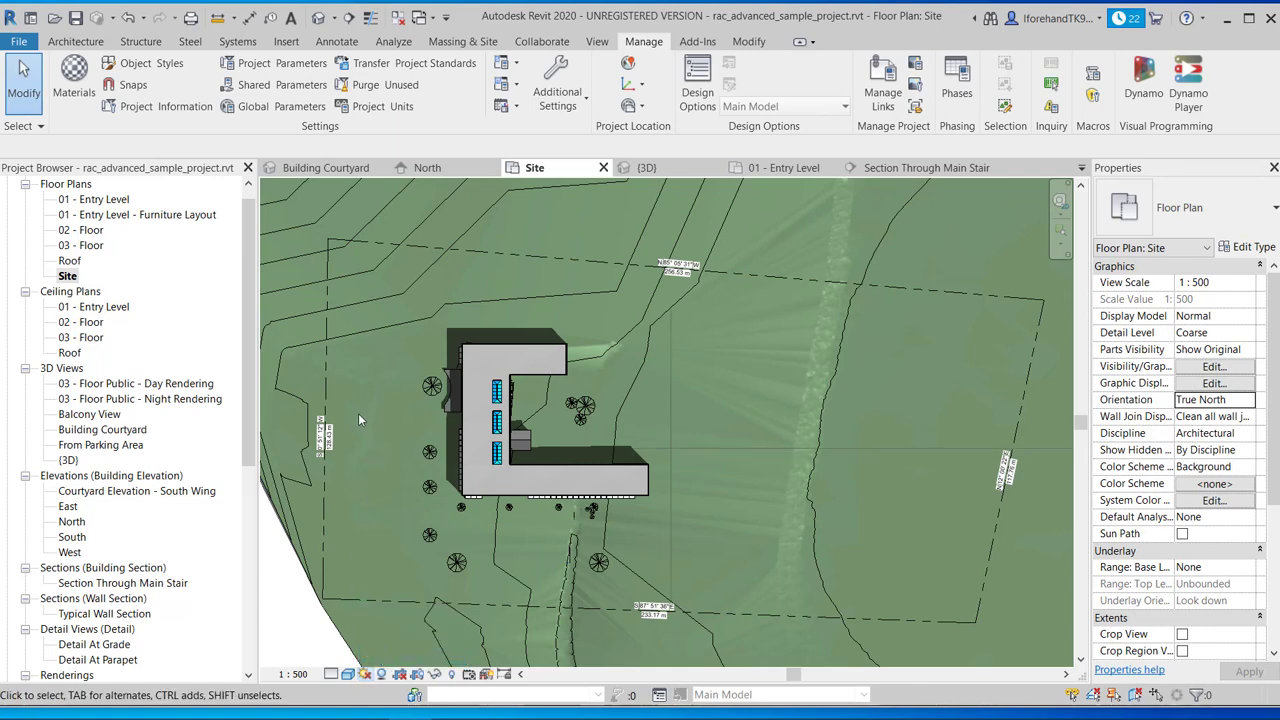
click(750, 443)
key(z)
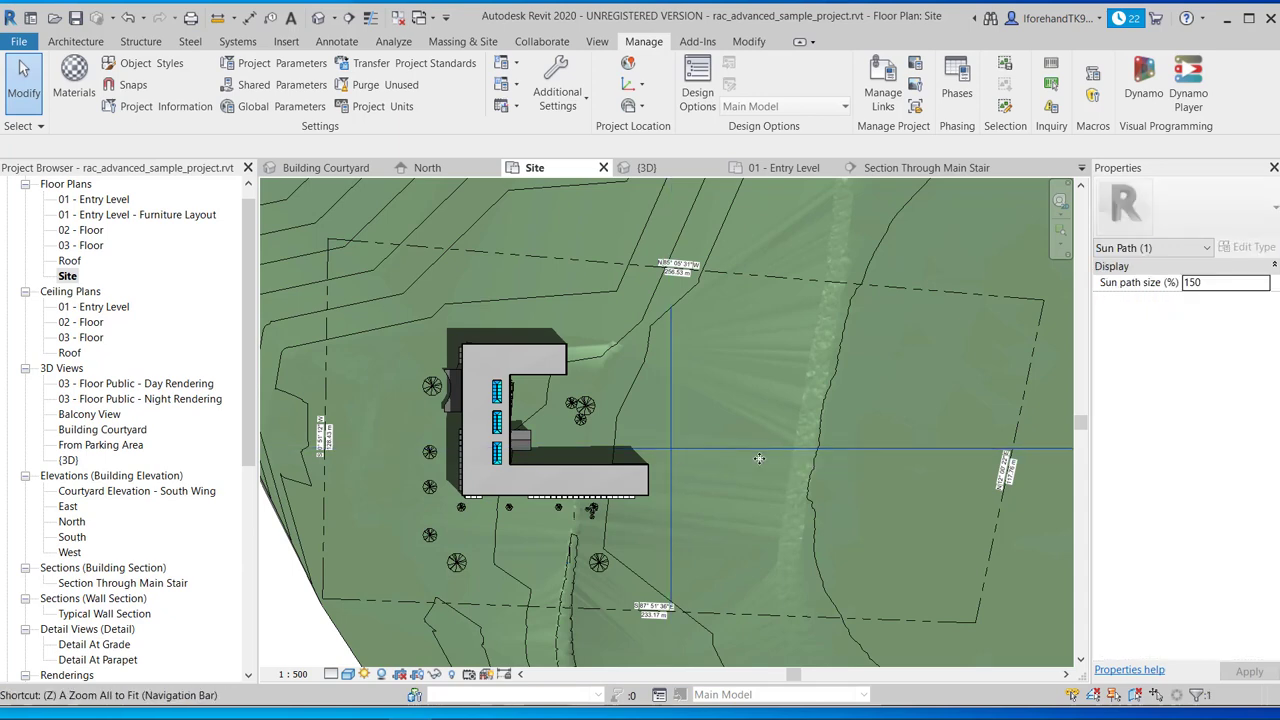
key(a)
double_click(759, 458)
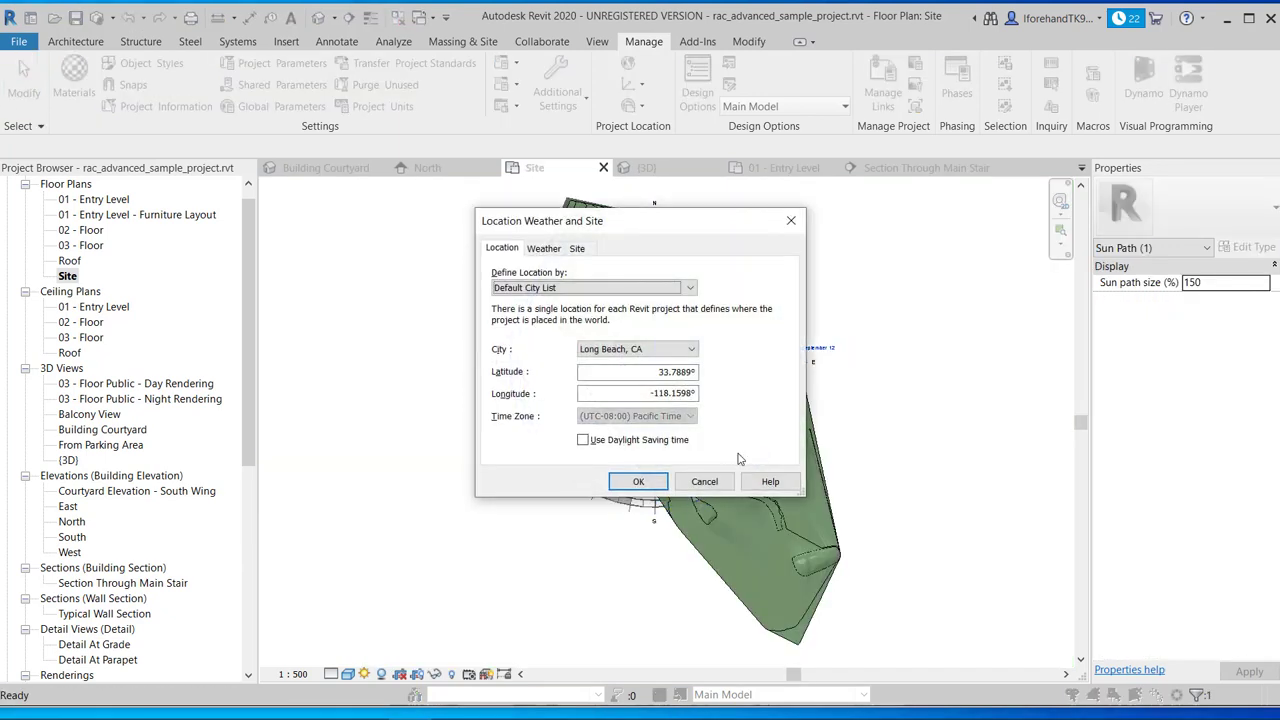
click(704, 482)
key(Escape)
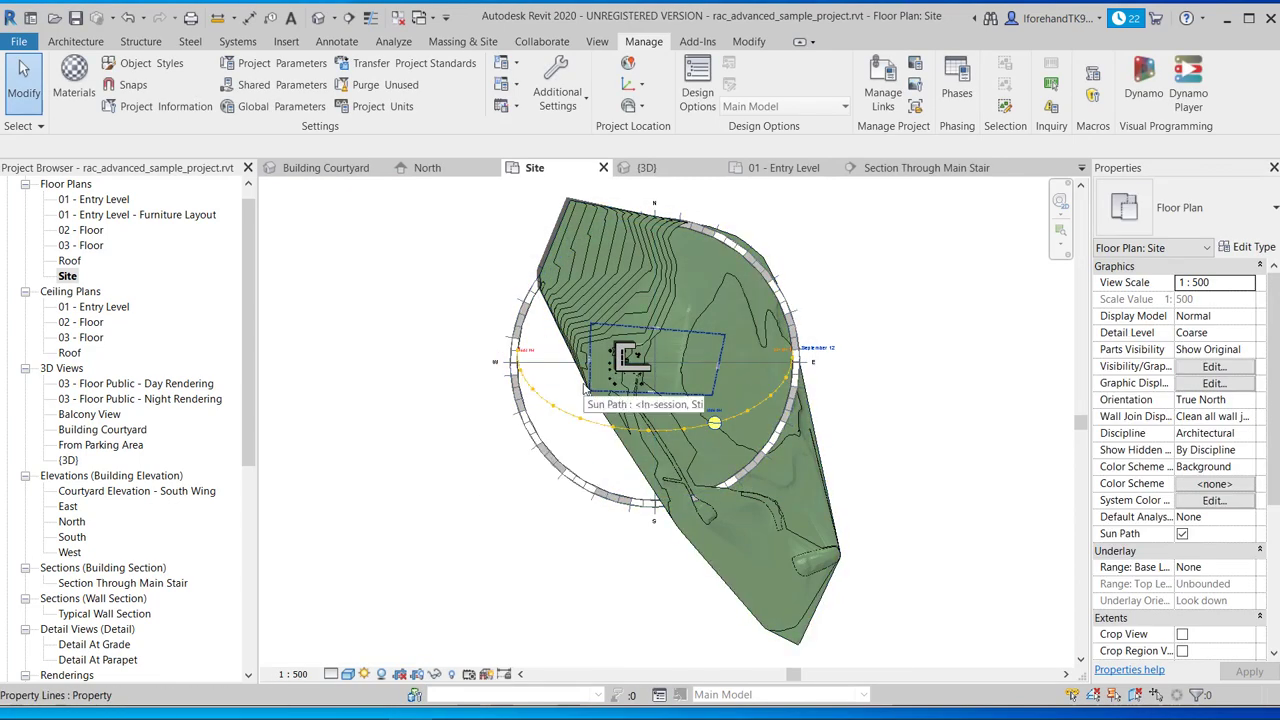
- Move the sun along the September 12 path through midday and 3:30 PM to 9:00 AM to compare shadows
click(516, 334)
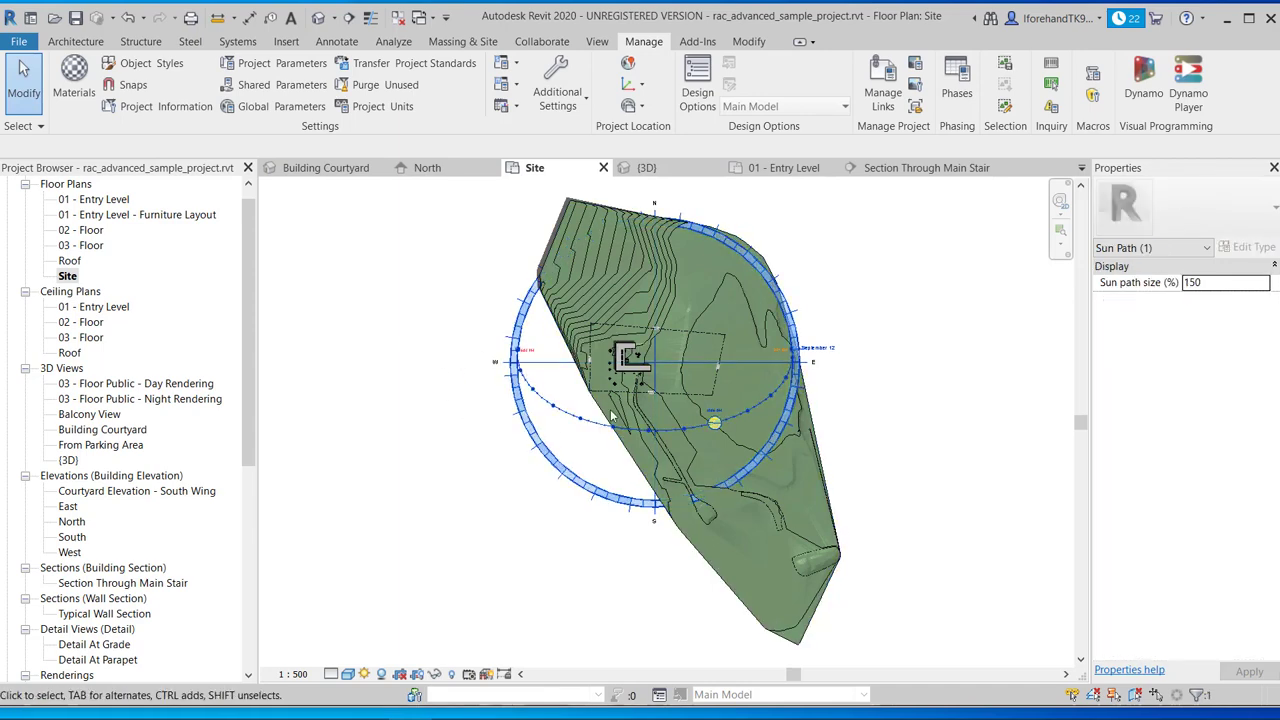
scroll(646, 413, up, 2)
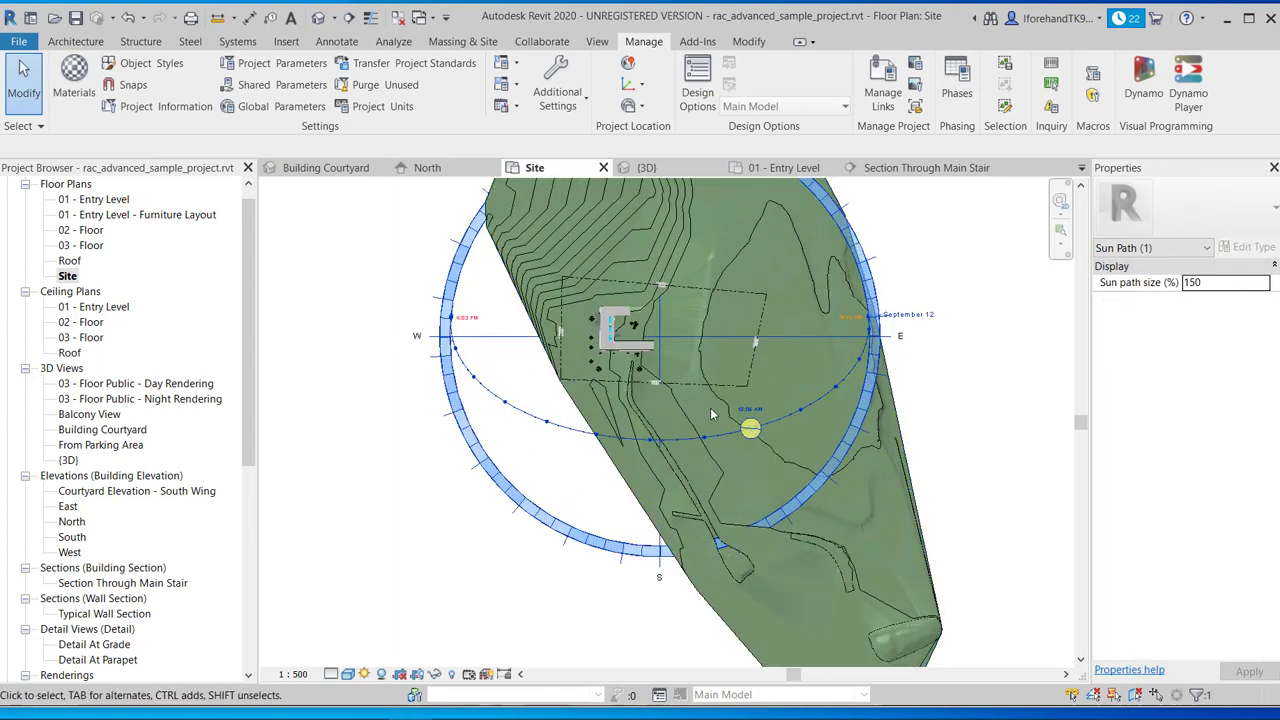
scroll(712, 413, up, 2)
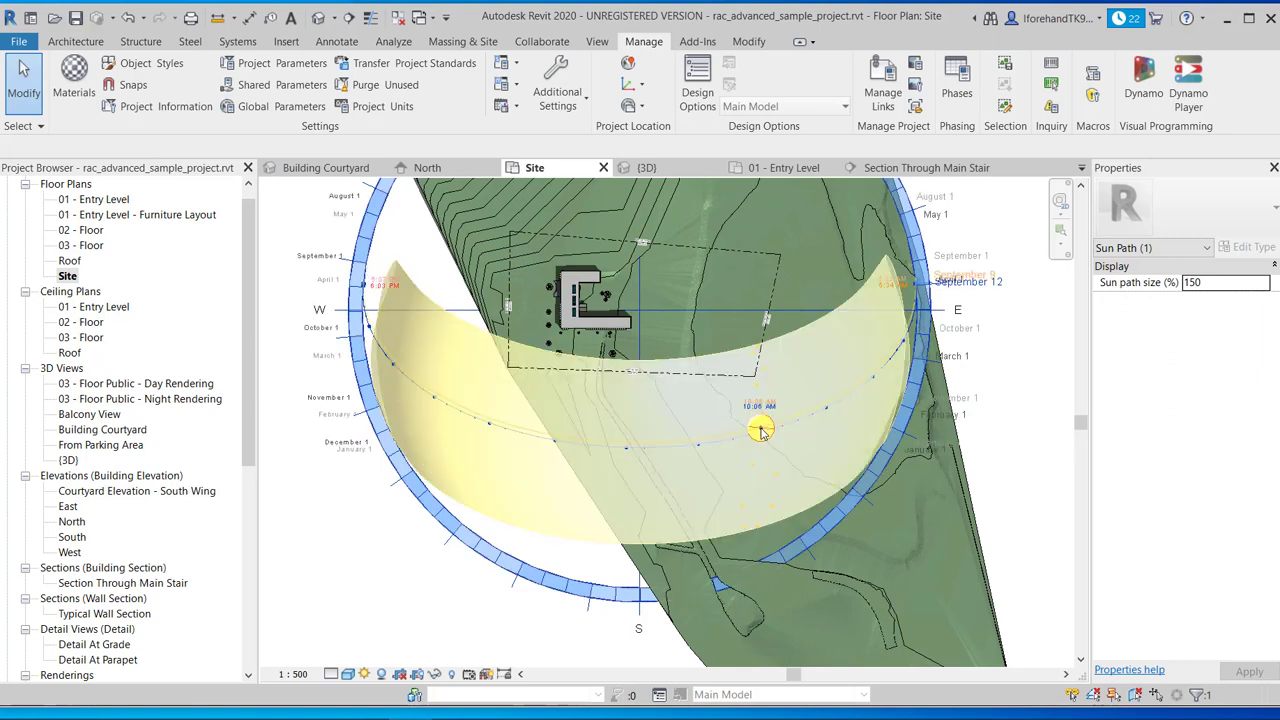
drag(760, 430, 624, 450)
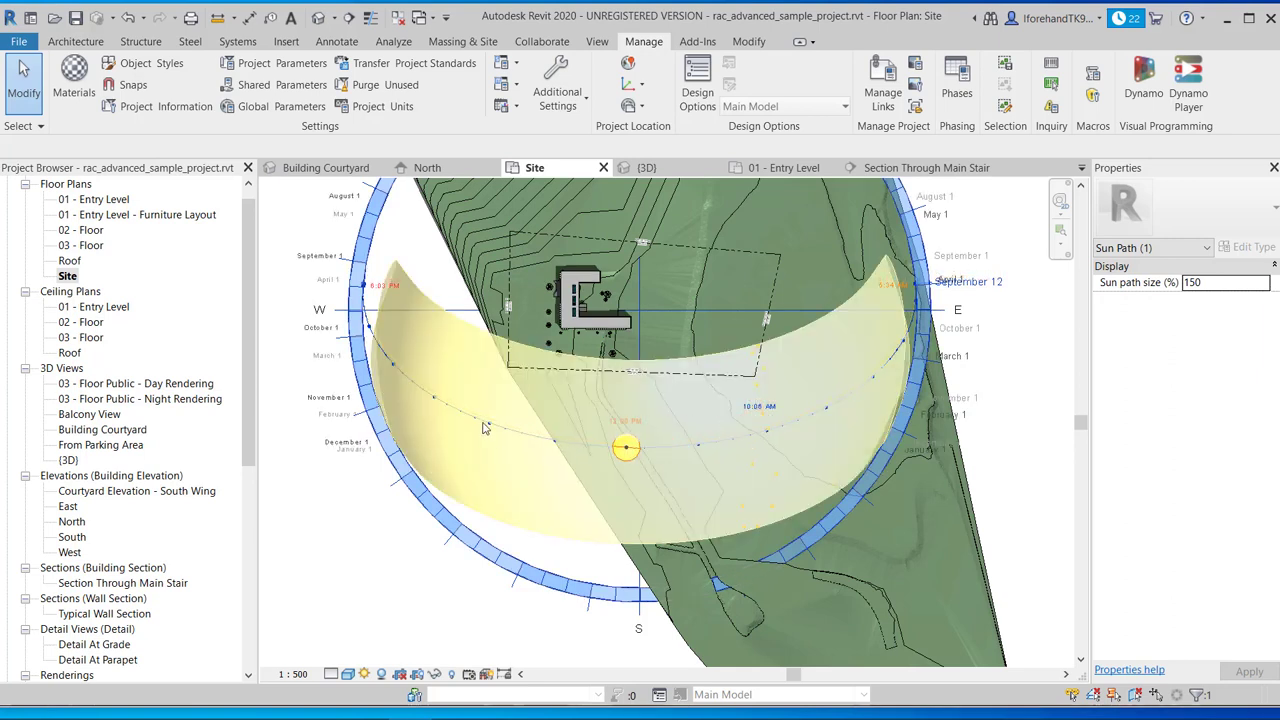
mouse_move(428, 400)
mouse_down()
mouse_move(420, 393)
mouse_move(495, 425)
mouse_move(615, 448)
mouse_up()
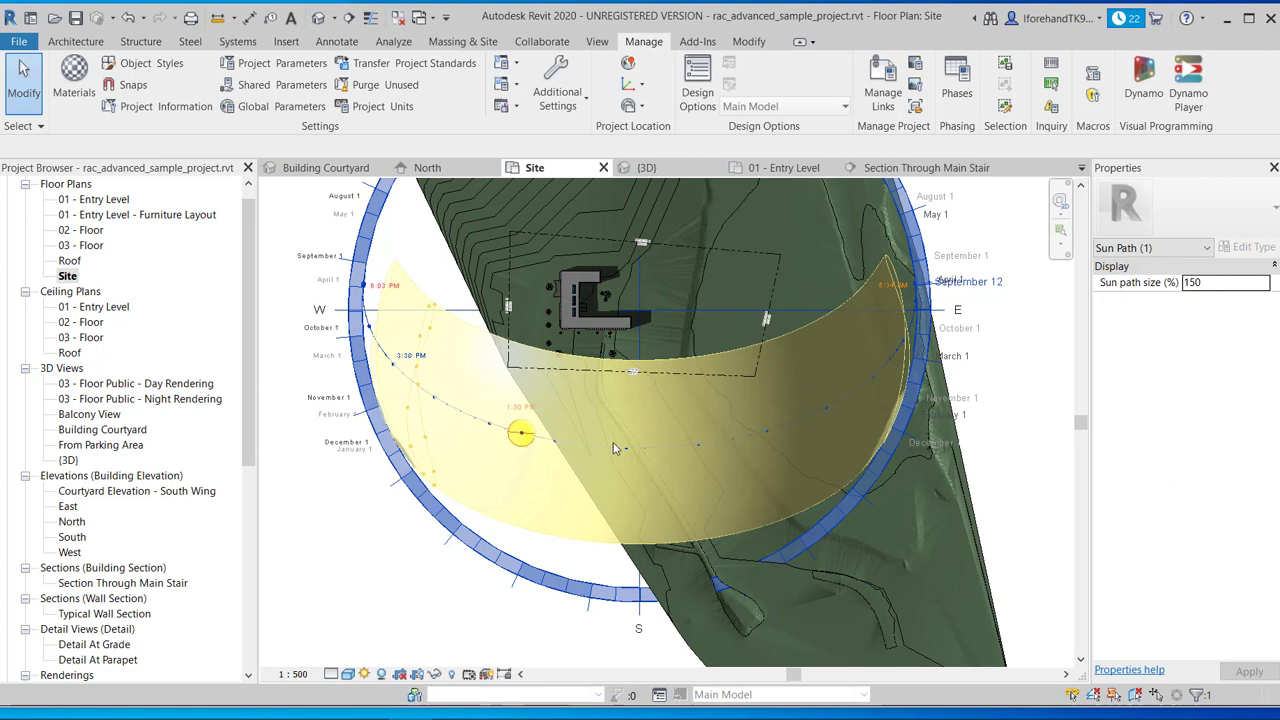
mouse_move(846, 395)
mouse_down()
mouse_move(815, 380)
mouse_move(822, 400)
mouse_up()
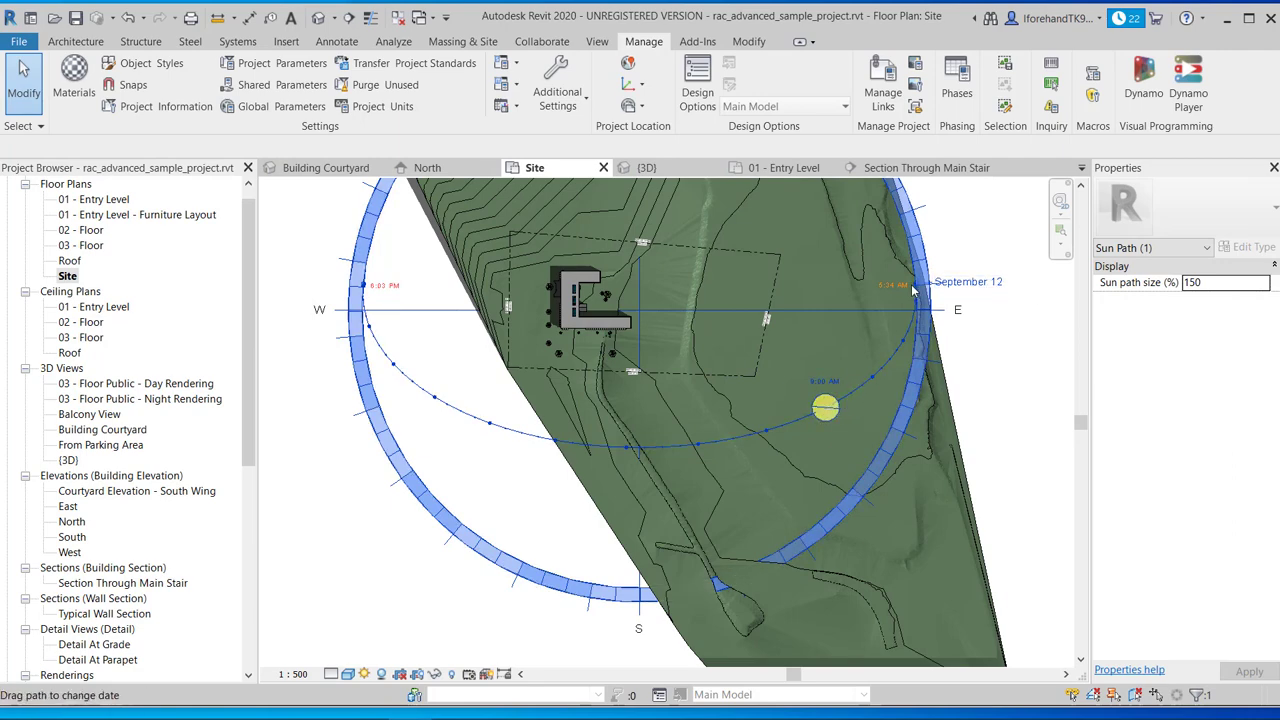
- Shift the sun path's date to July 31 and move the sun along it to 1:15 PM
drag(913, 300, 902, 346)
key(Escape)
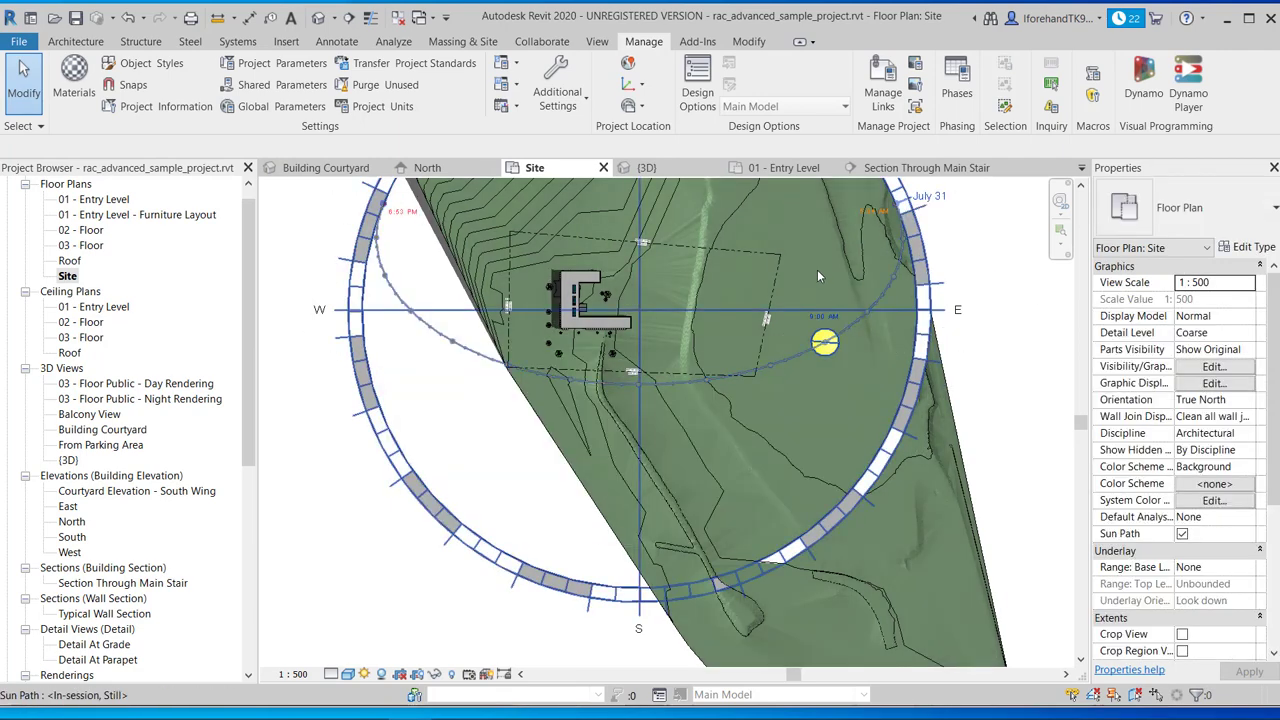
drag(826, 342, 558, 350)
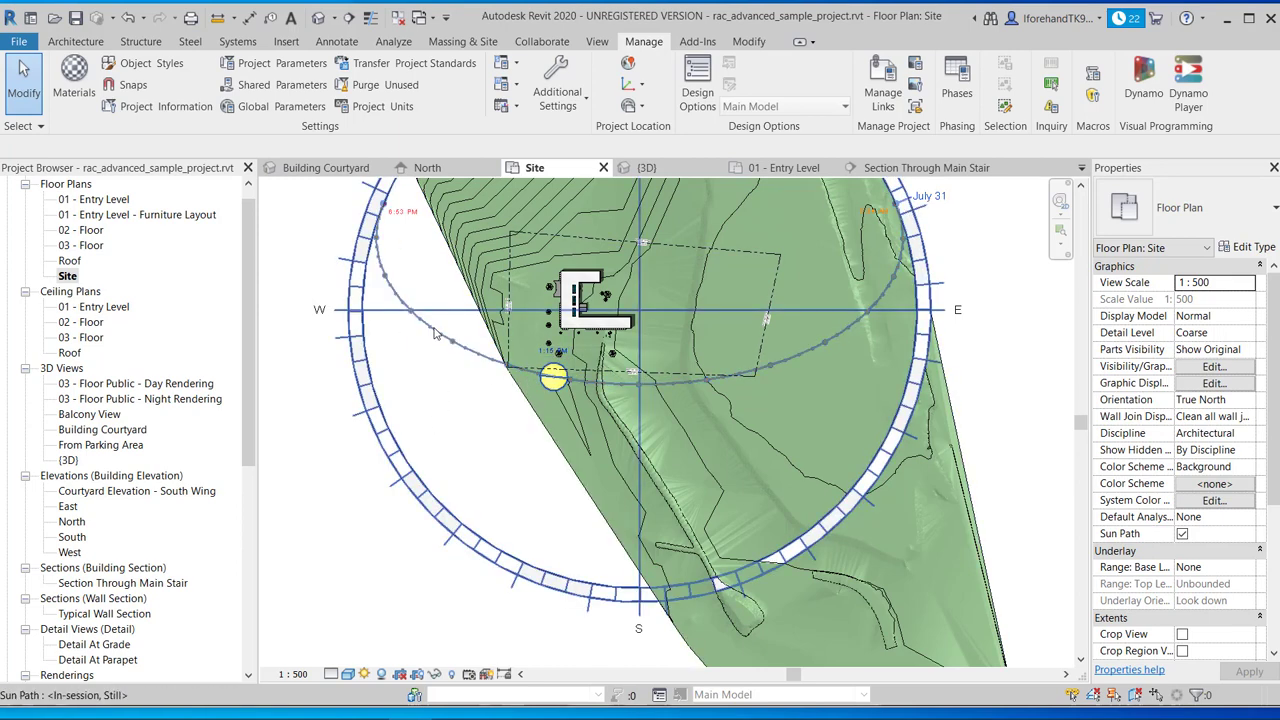
middle_drag(443, 358, 487, 443)
scroll(487, 443, up, 5)
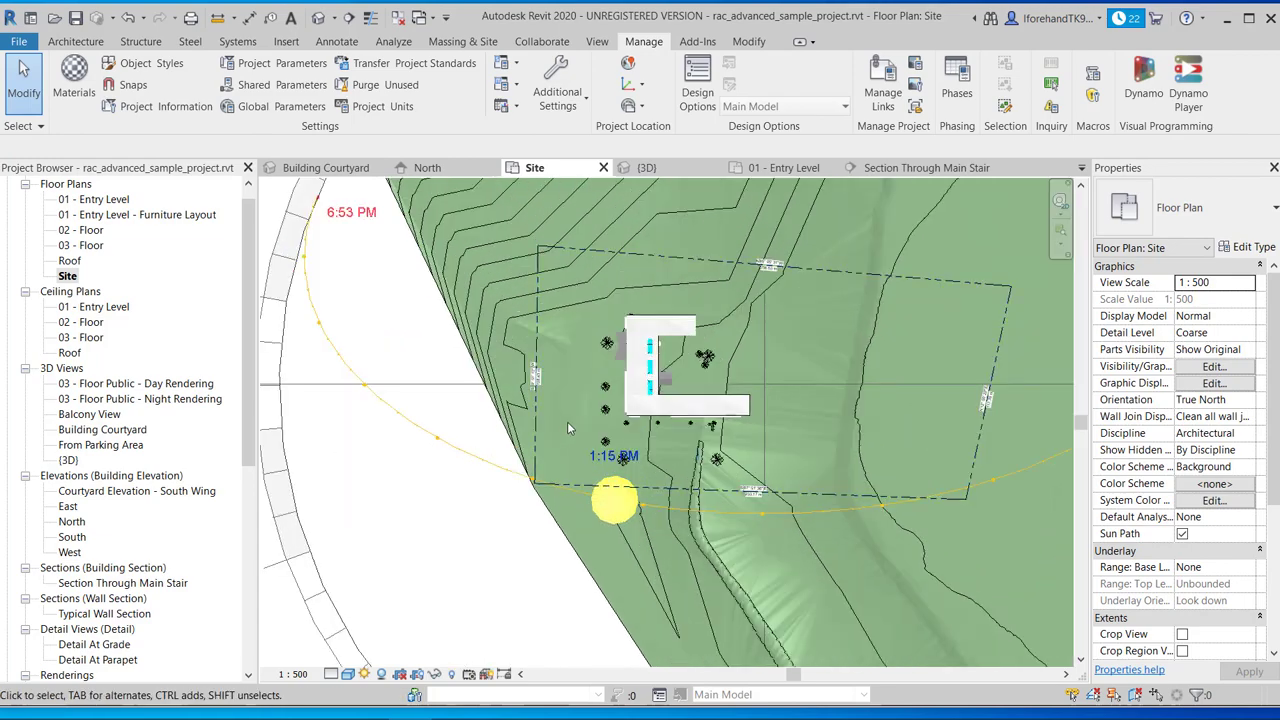
scroll(530, 413, down, 4)
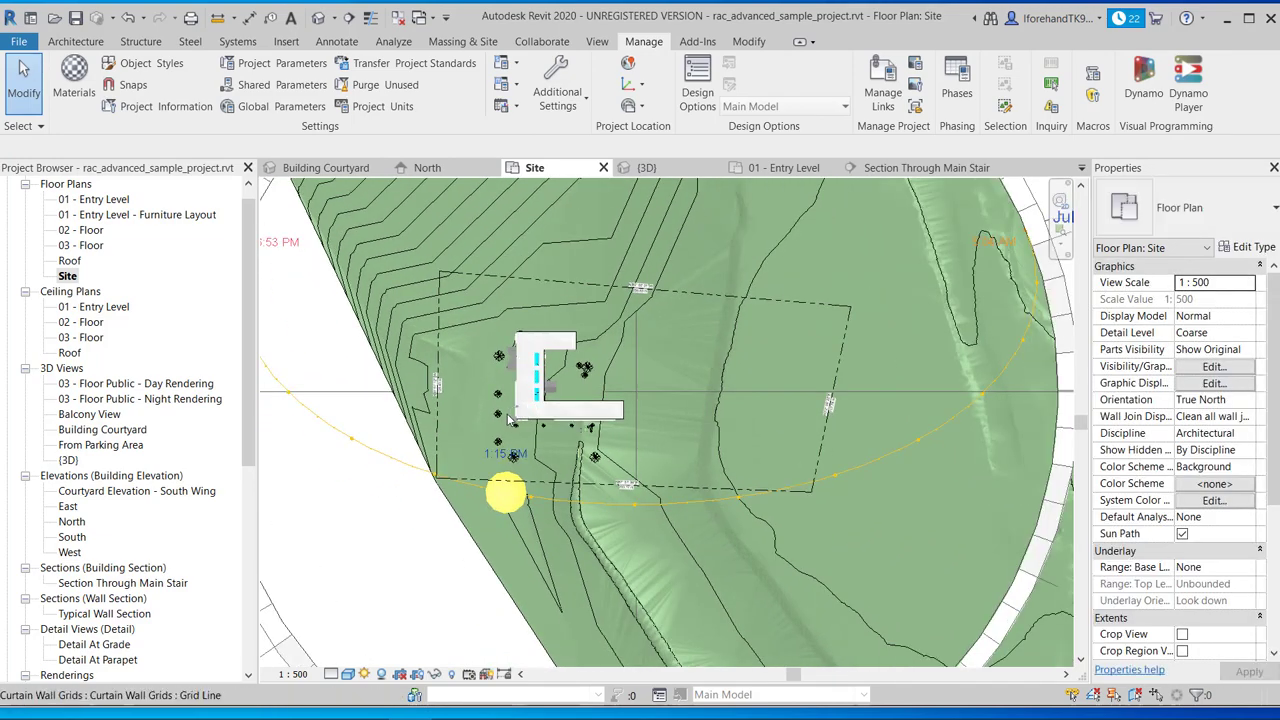
- Try to set the Site plan's sun path size to 50%
click(408, 338)
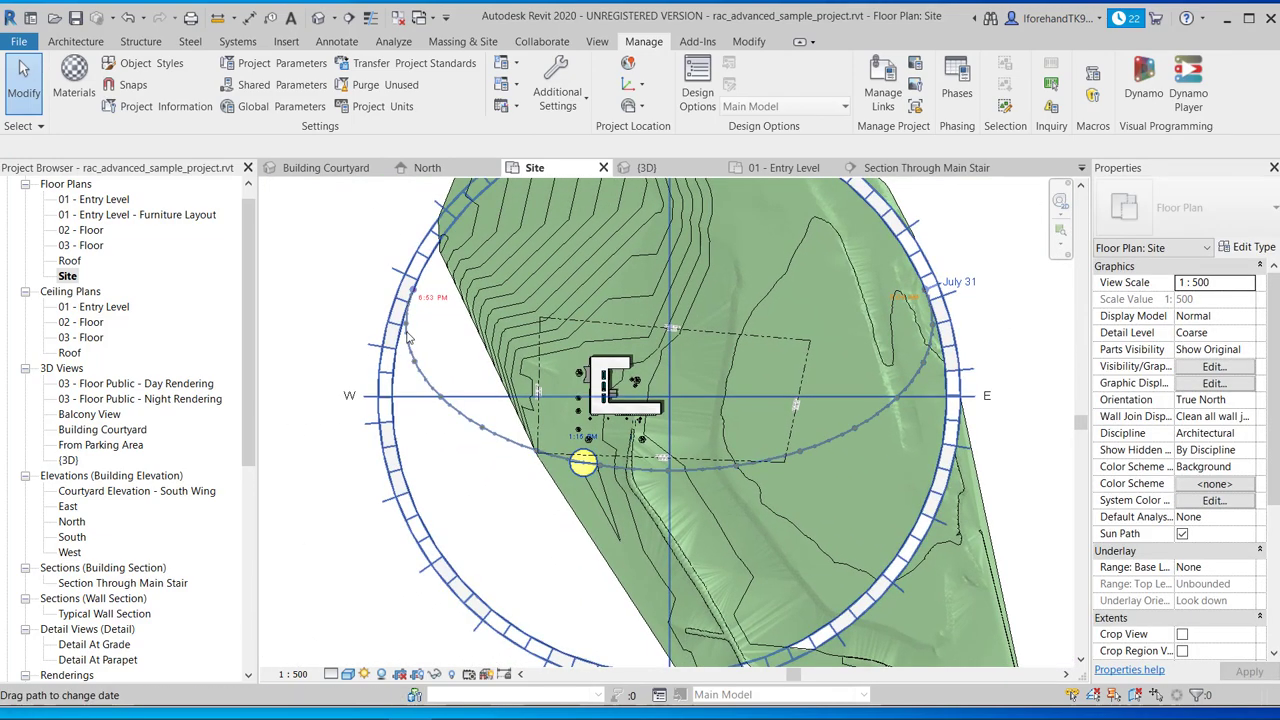
click(408, 338)
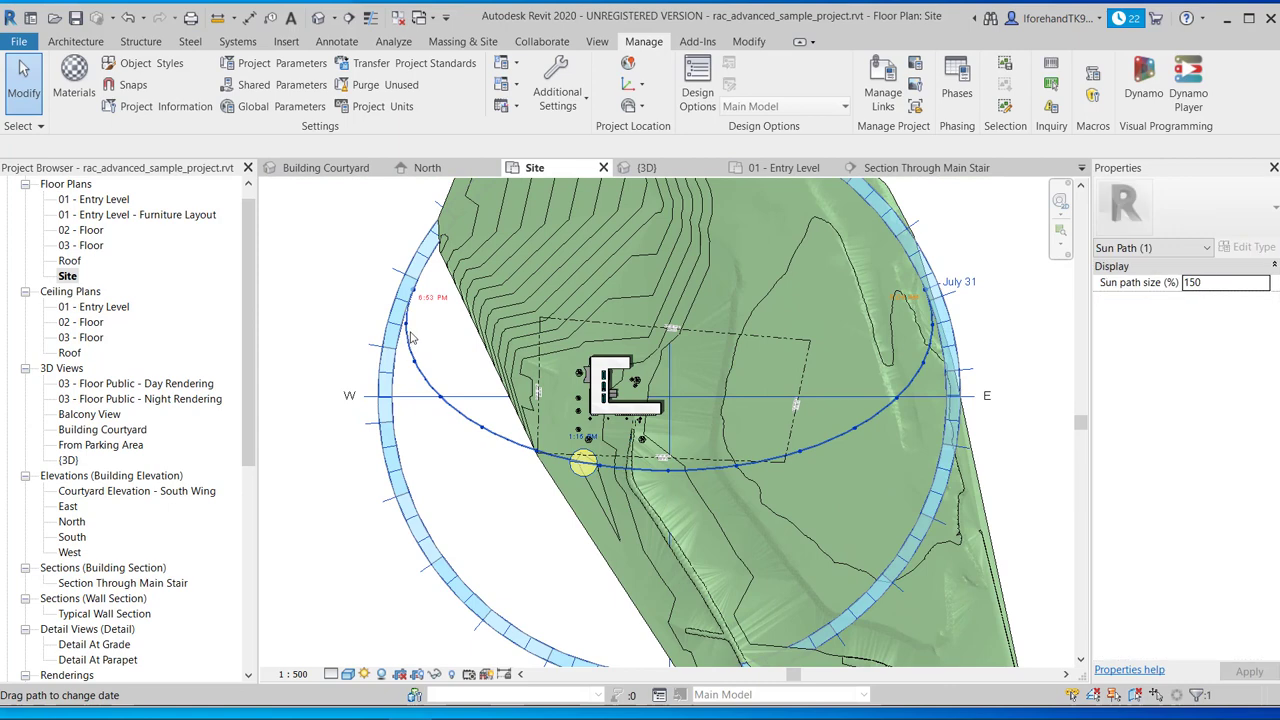
click(1222, 283)
text(50)
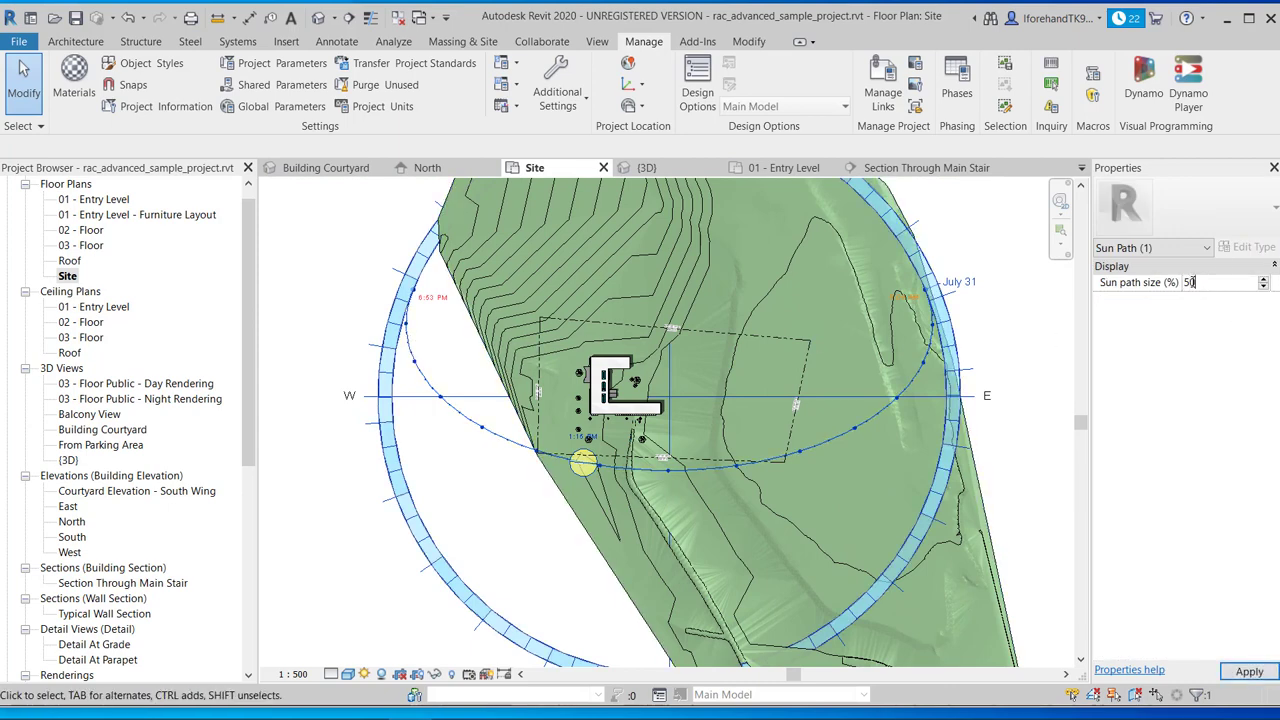
key(Return)
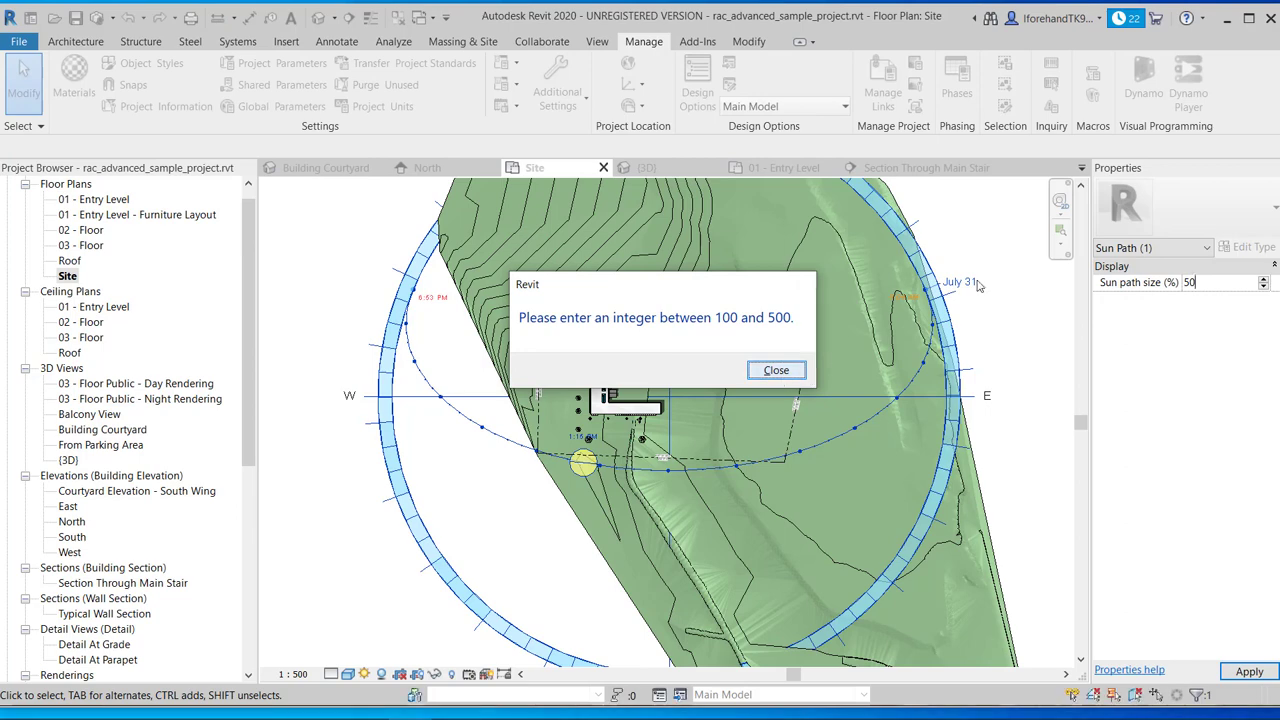
click(804, 373)
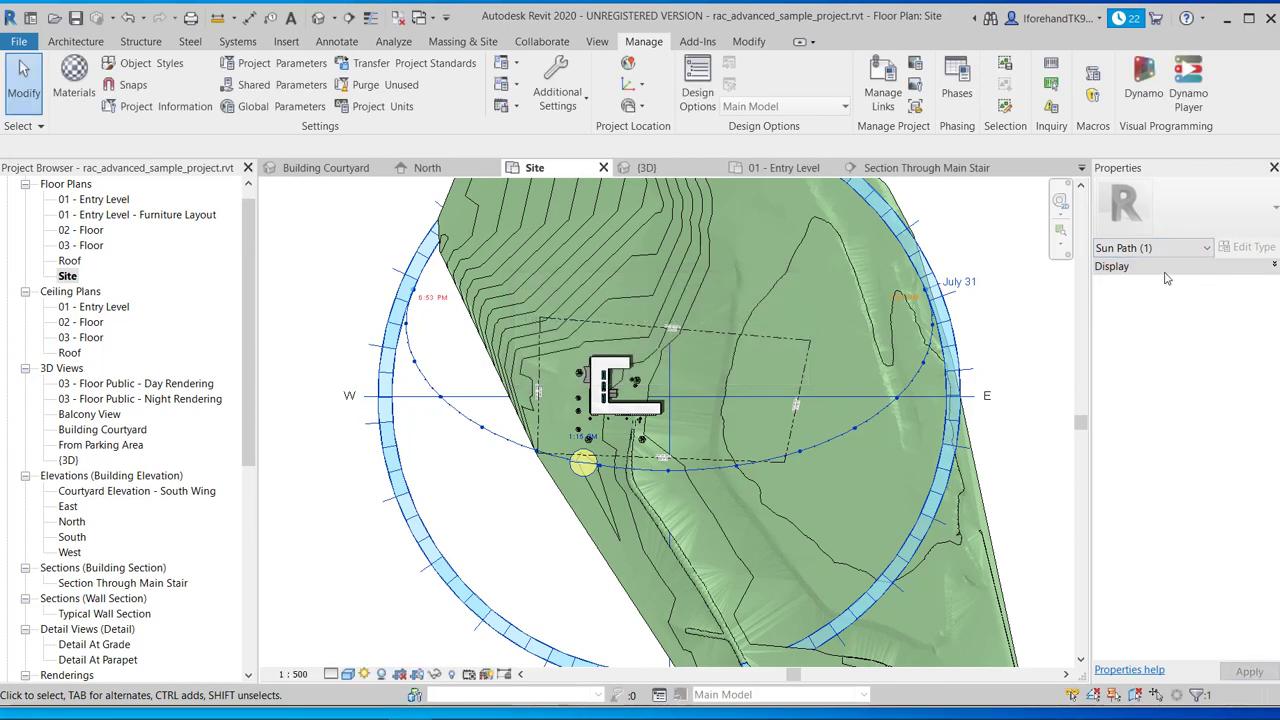
- Set the Site plan's sun path size to 100%
click(490, 333)
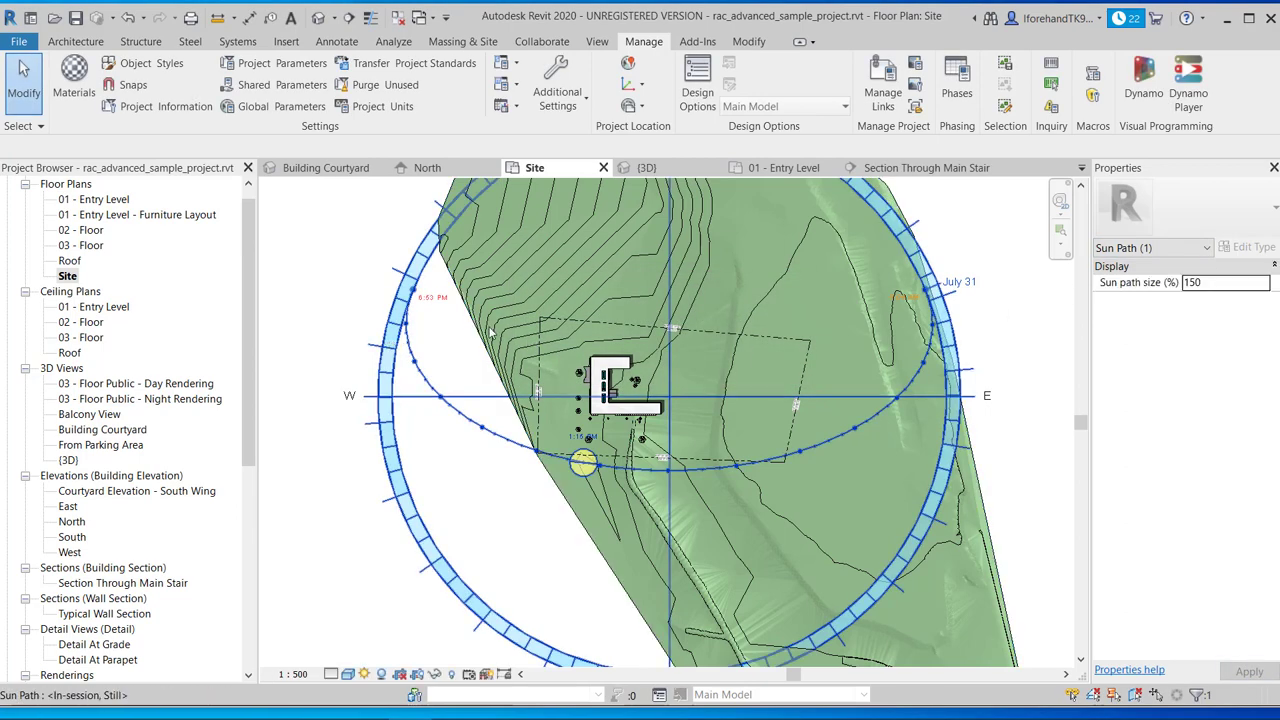
click(1240, 283)
drag(1240, 283, 1178, 283)
text(100)
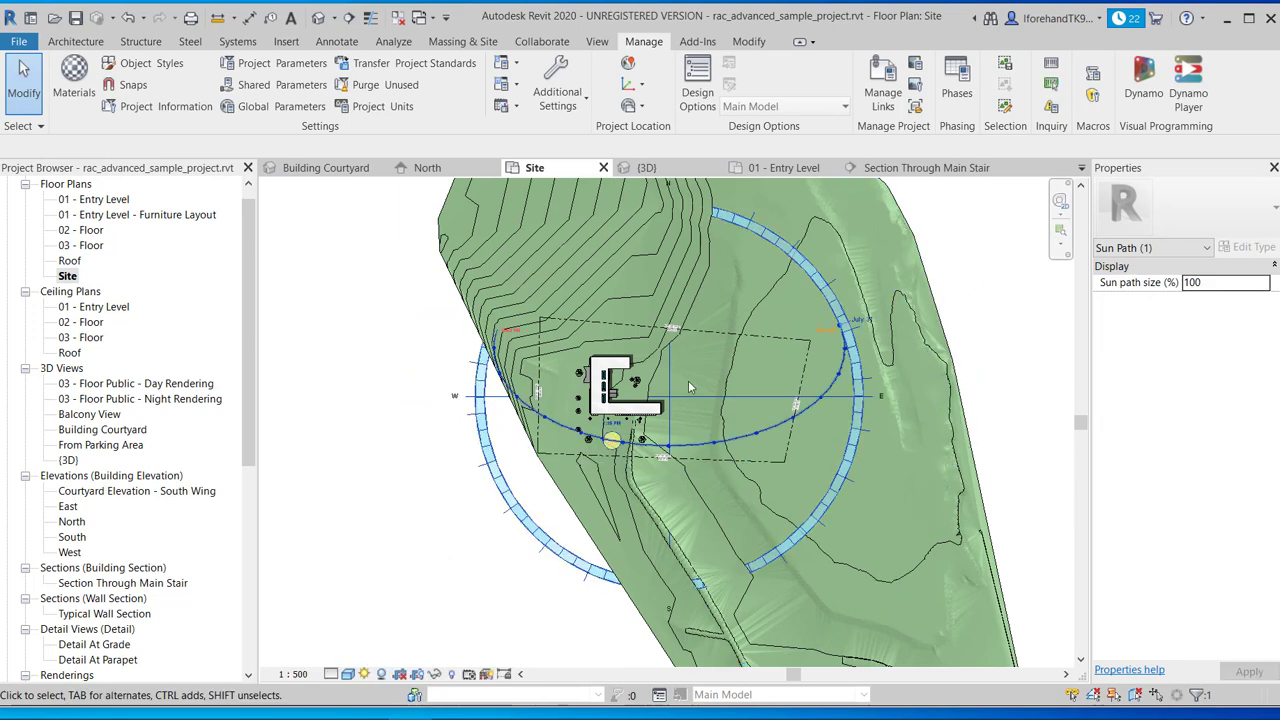
scroll(605, 395, up, 3)
scroll(630, 370, down, 2)
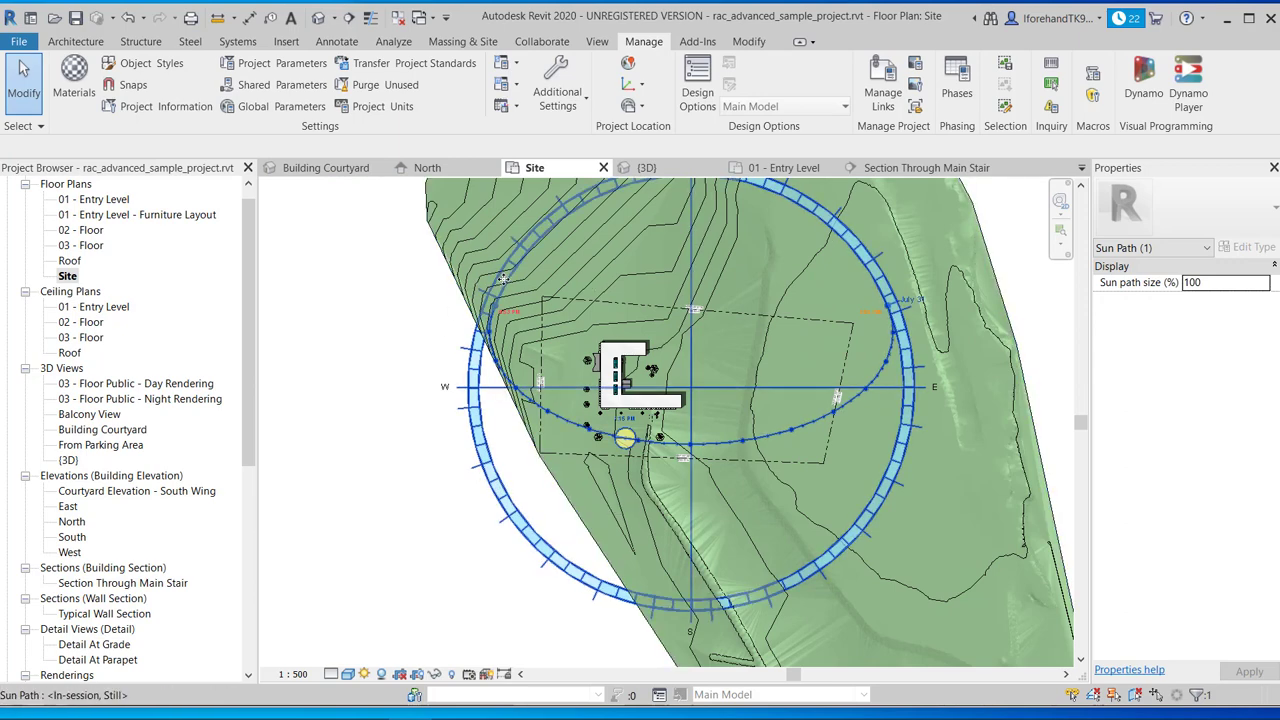
- Switch the Site plan's visual style to Hidden Line and clear the sun path selection
click(347, 676)
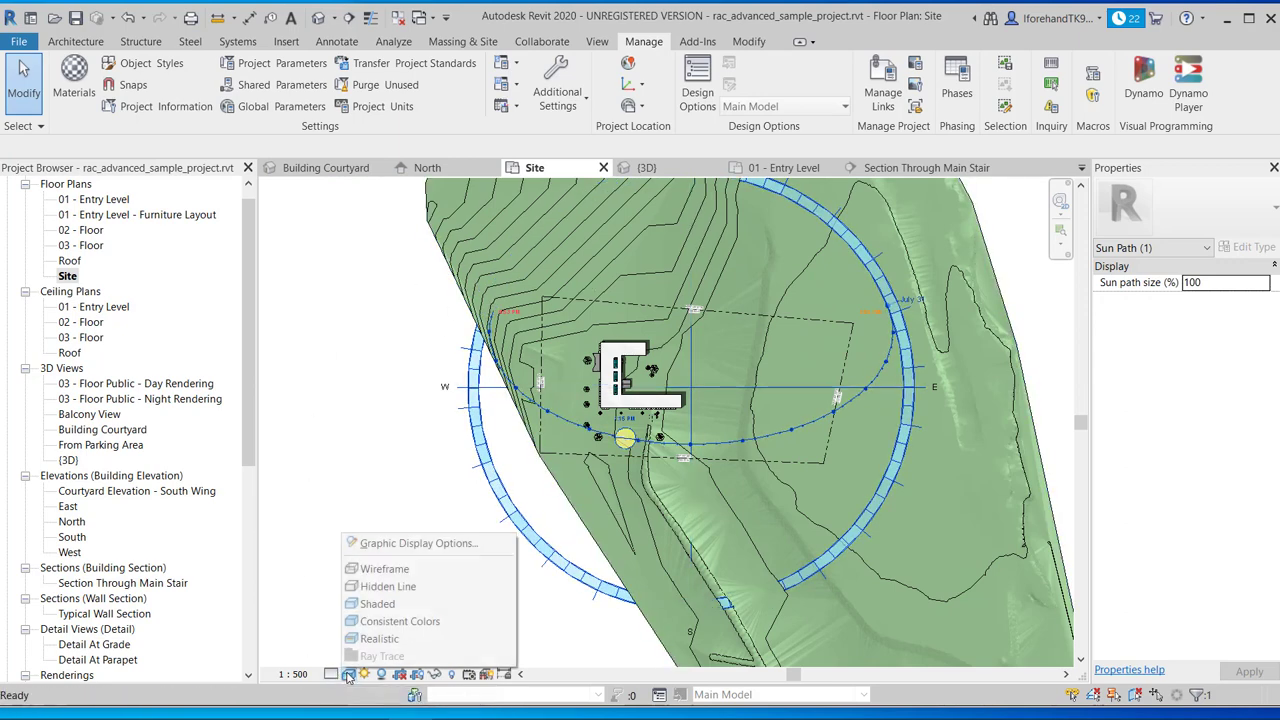
click(361, 588)
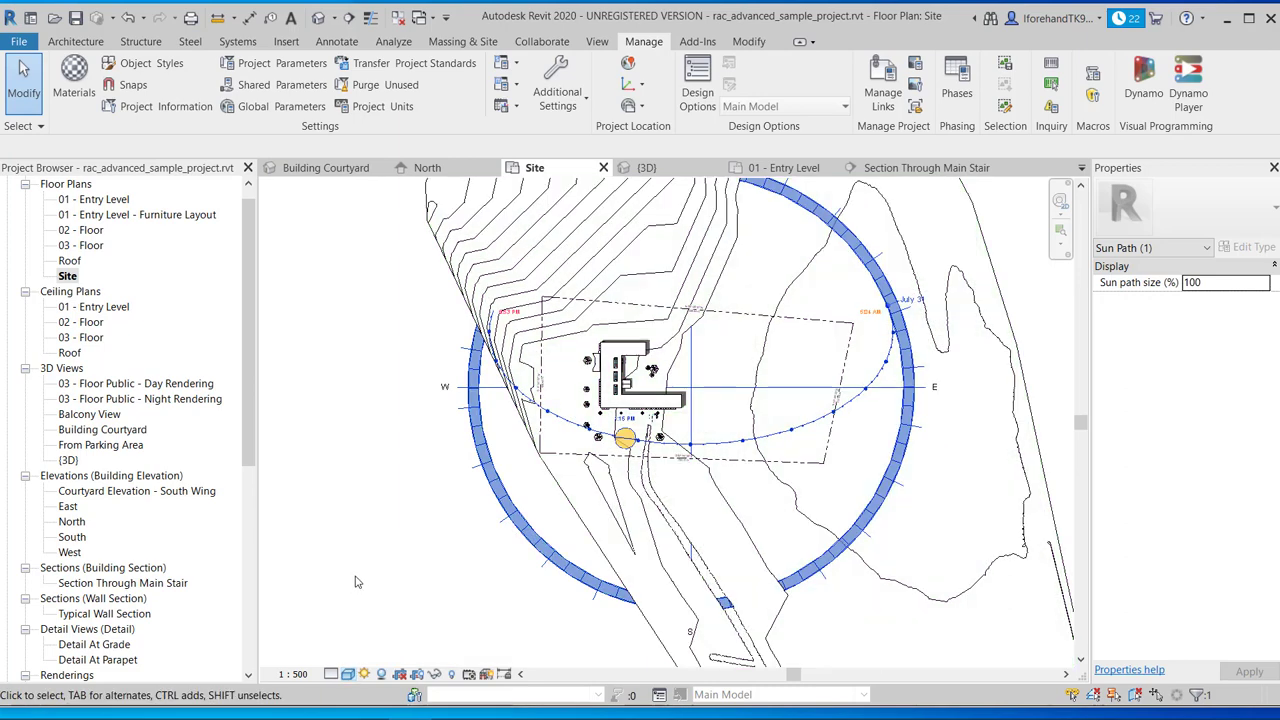
click(376, 533)
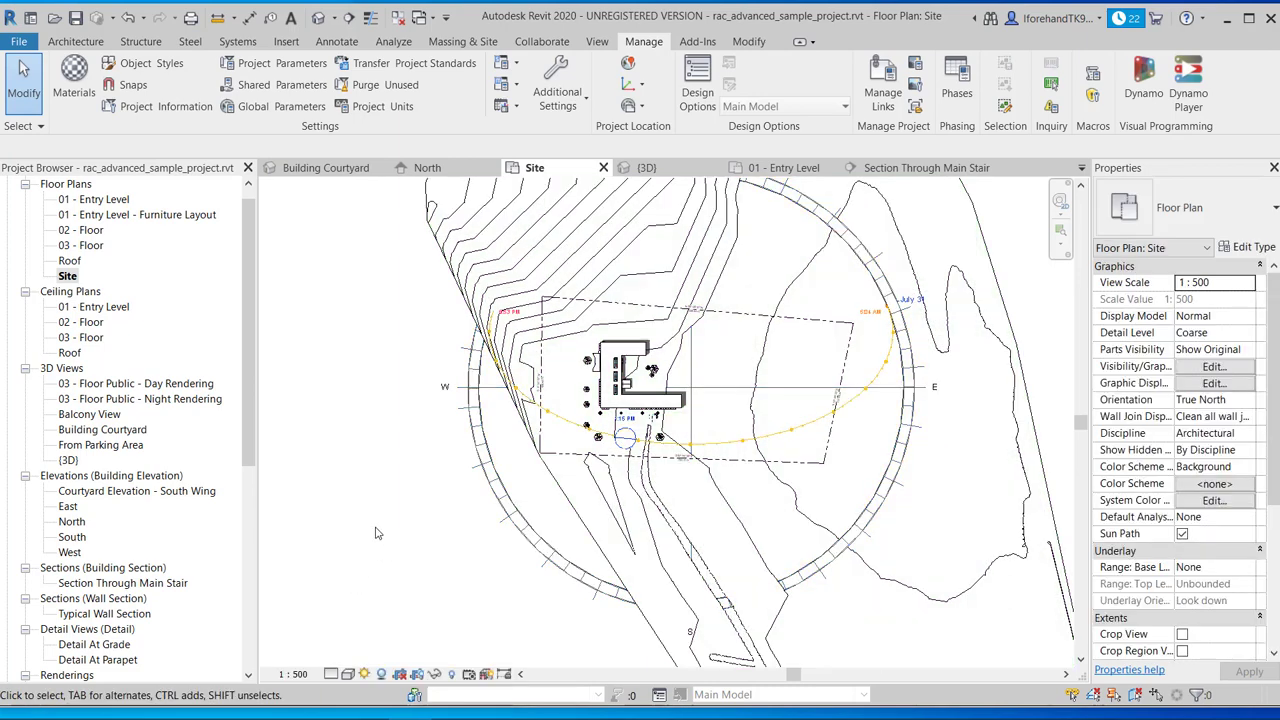
scroll(408, 423, down, 1)
middle_drag(421, 440, 447, 495)
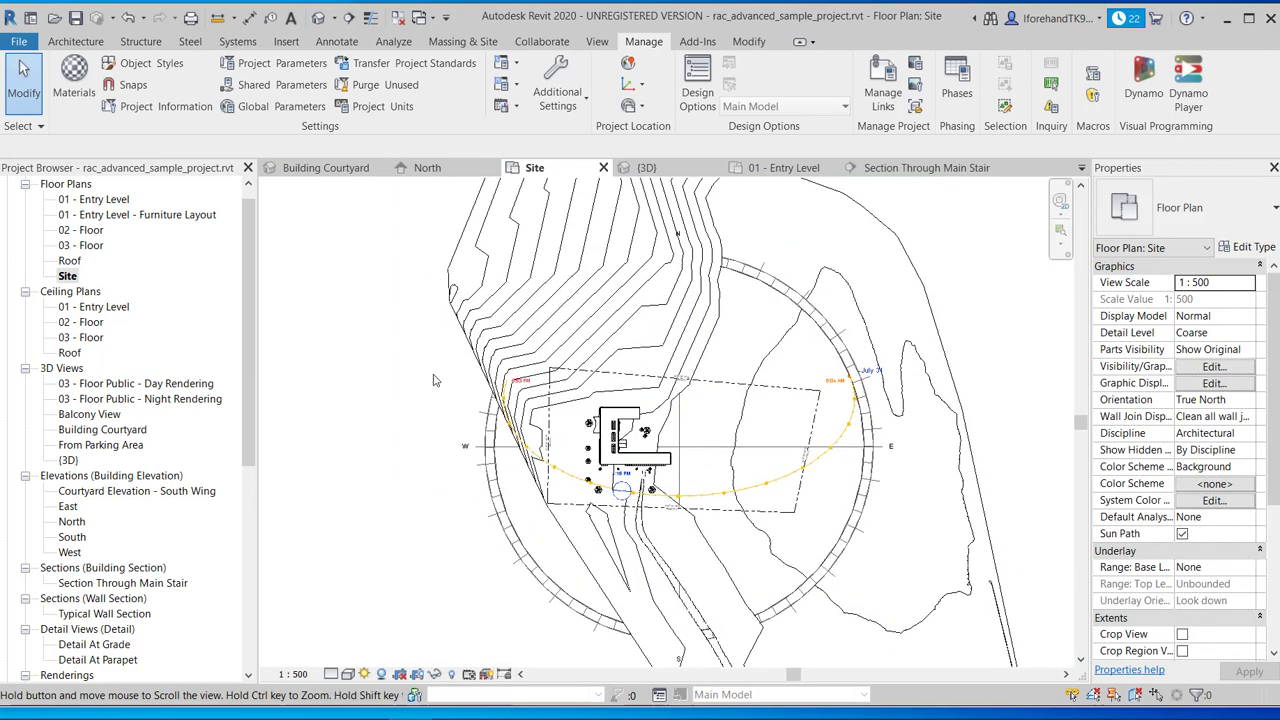
click(718, 262)
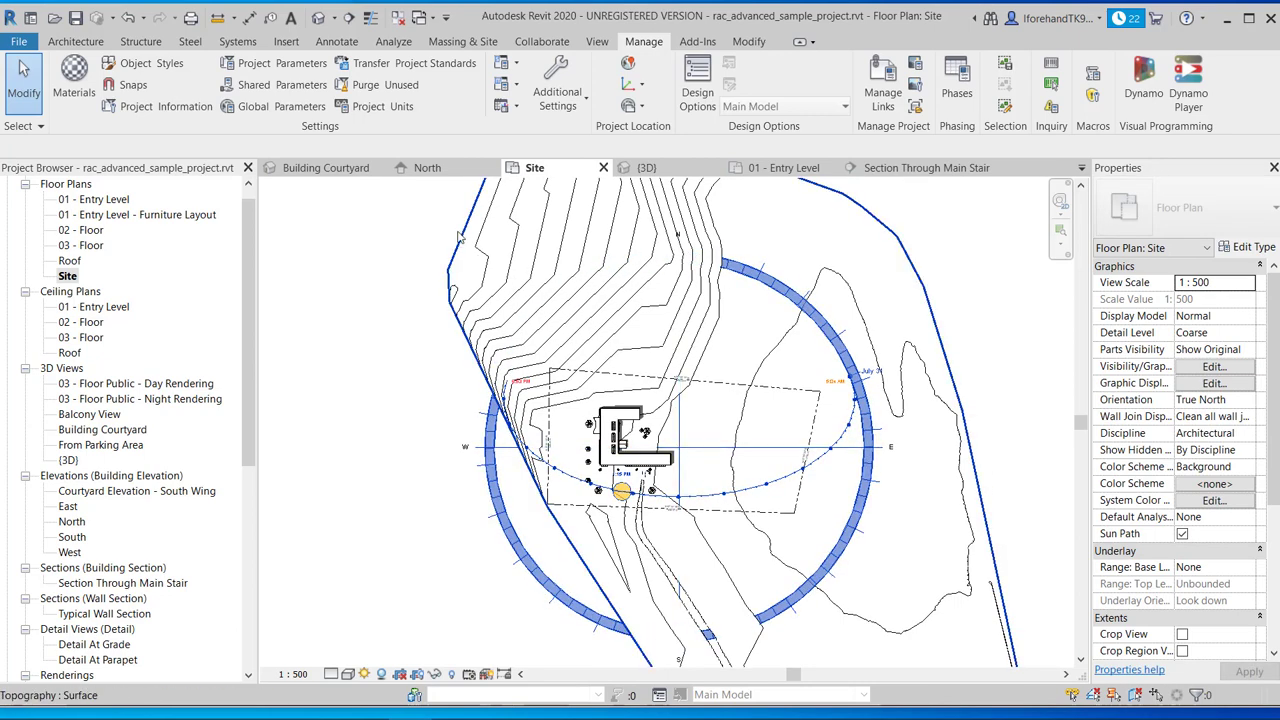
click(363, 396)
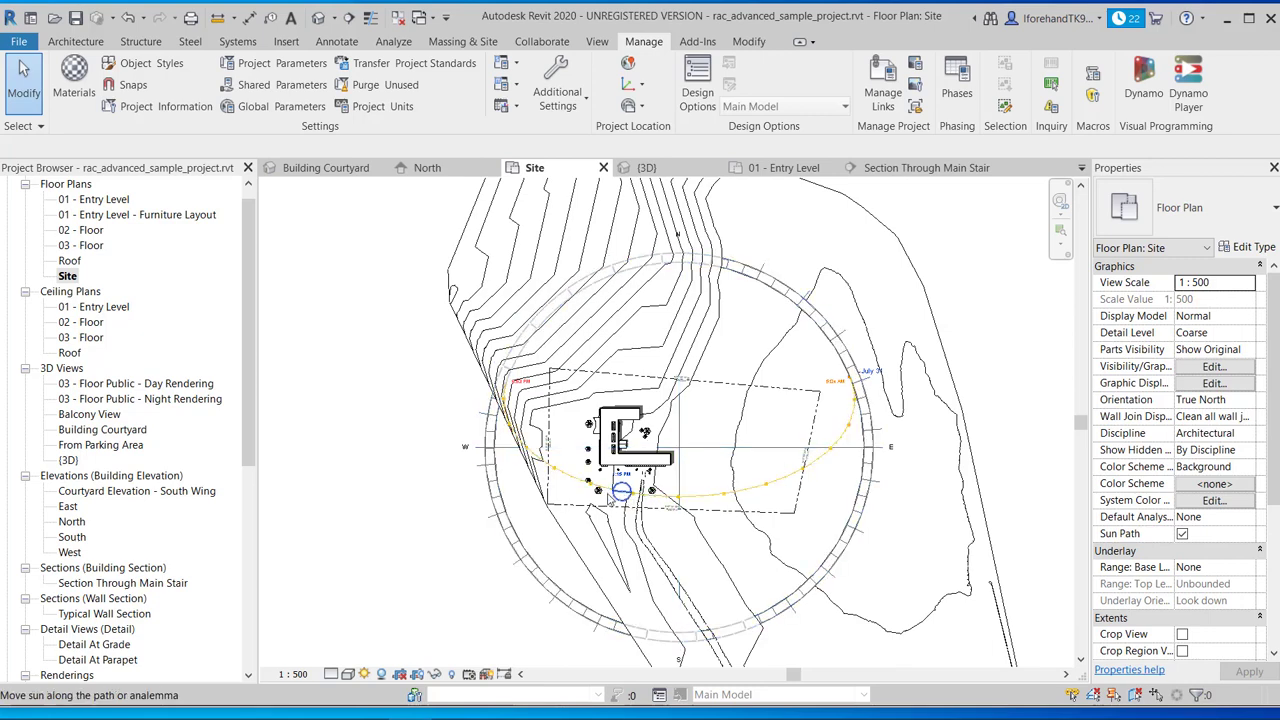
- Apply a Multi-Day solar study to the 03 - Floor Public - Day Rendering view
double_click(140, 386)
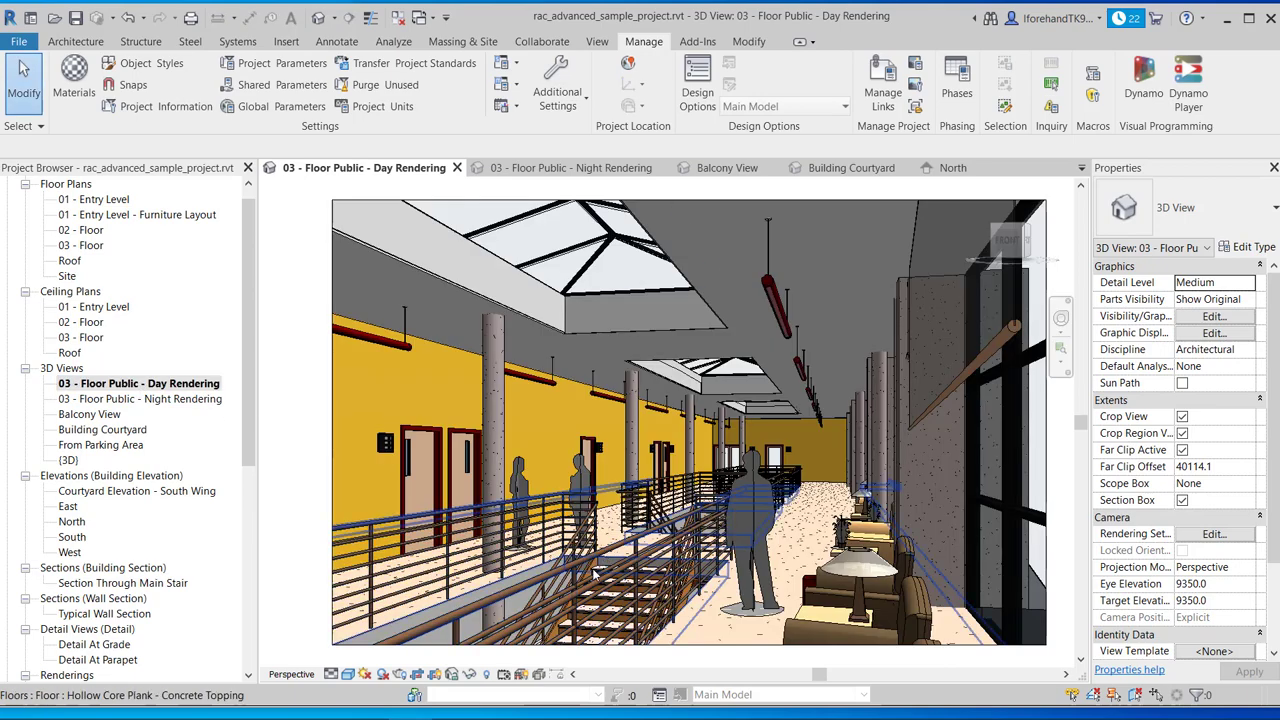
click(365, 676)
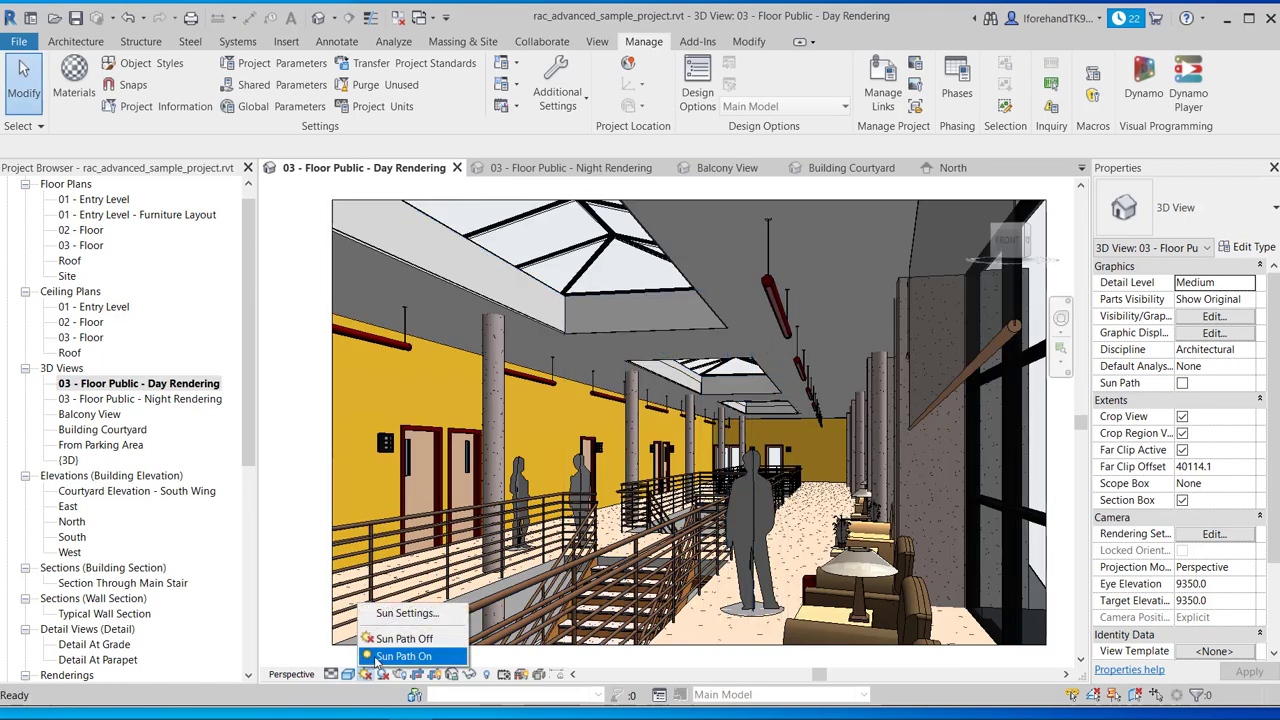
click(382, 615)
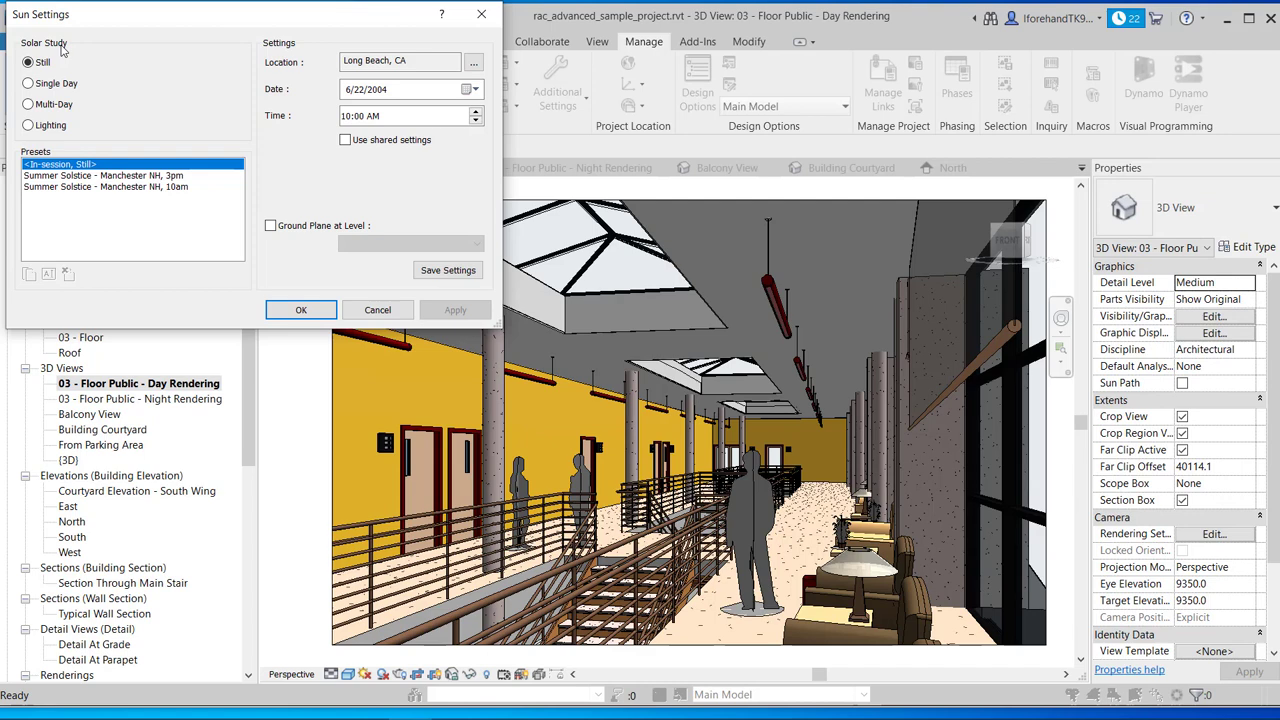
click(28, 104)
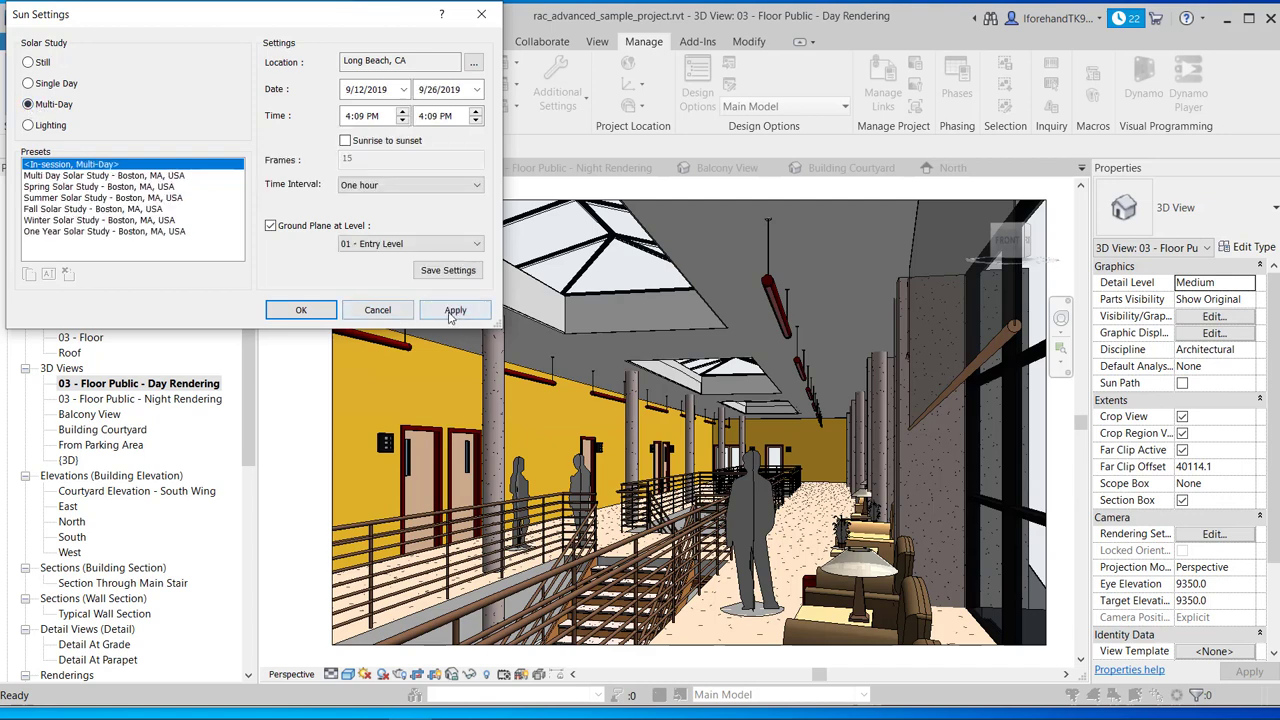
click(455, 311)
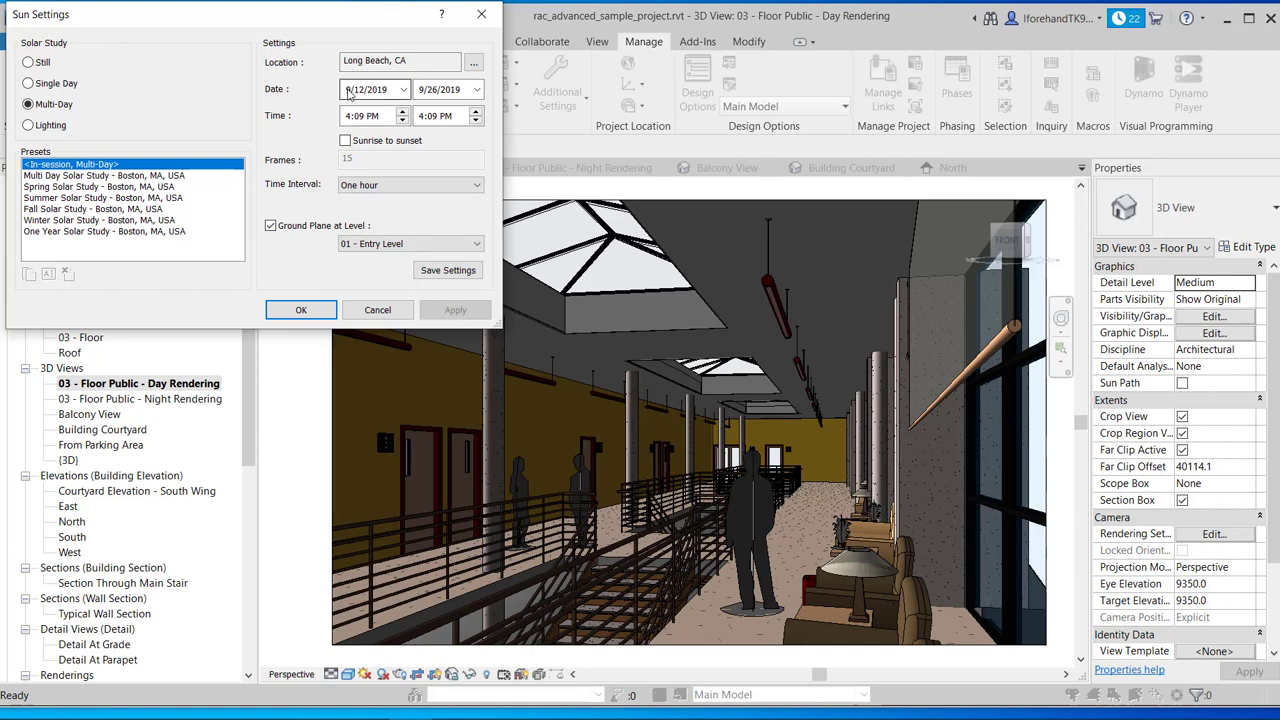
- Set the Multi-Day study's date range to 1/12/2019 through 12/26/2019
click(348, 90)
text(1)
click(419, 90)
text(12)
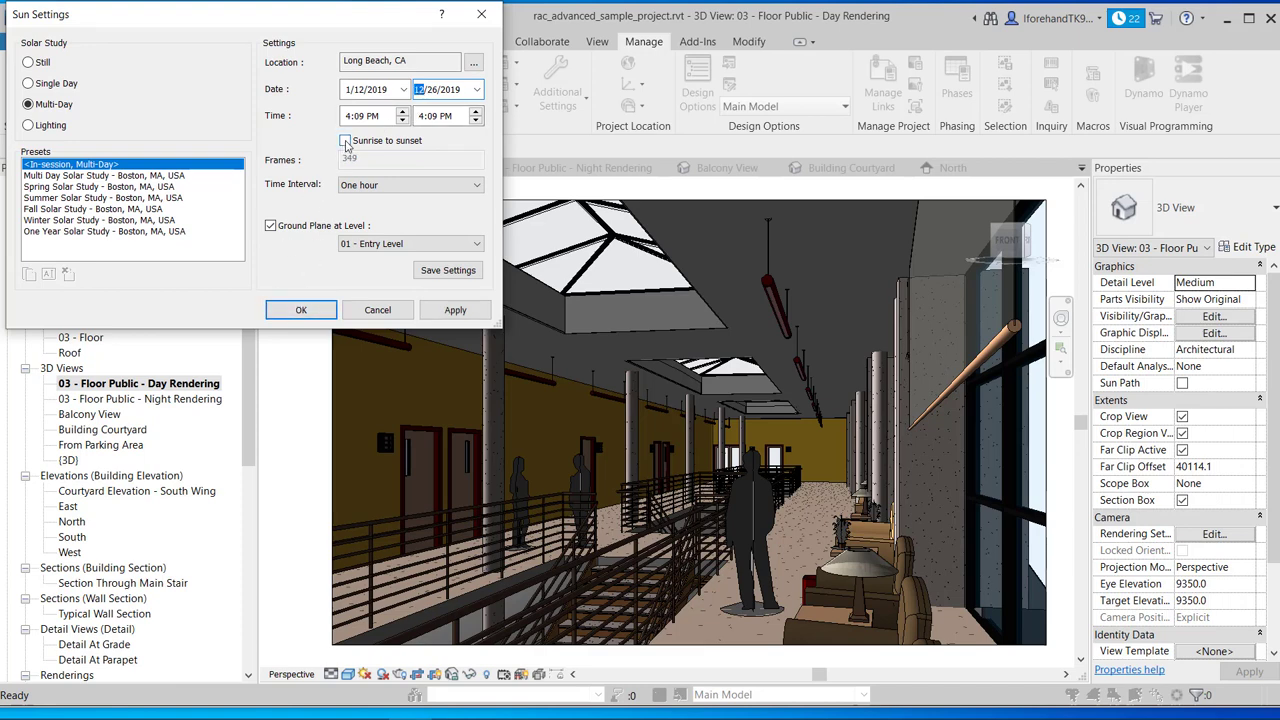
- Switch the Day Rendering view to a Single Day solar study for 9/12/2019, sunrise to sunset, with a shorter time interval
click(345, 141)
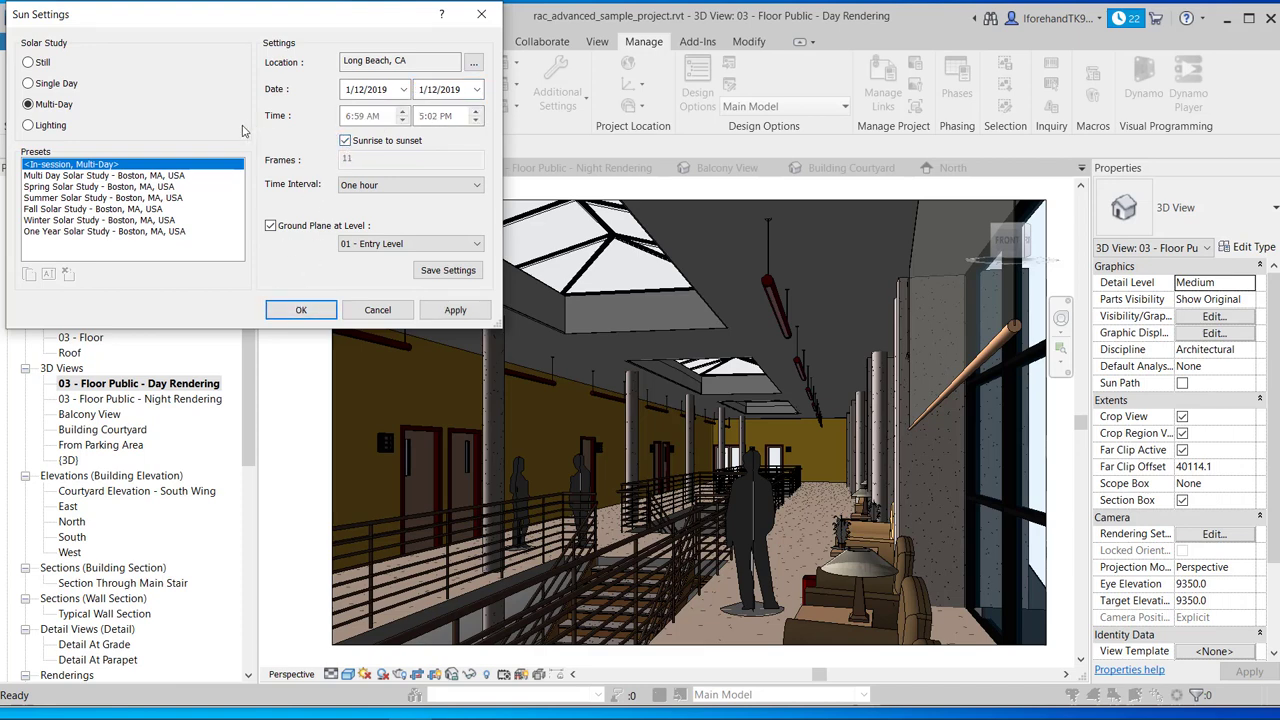
click(28, 84)
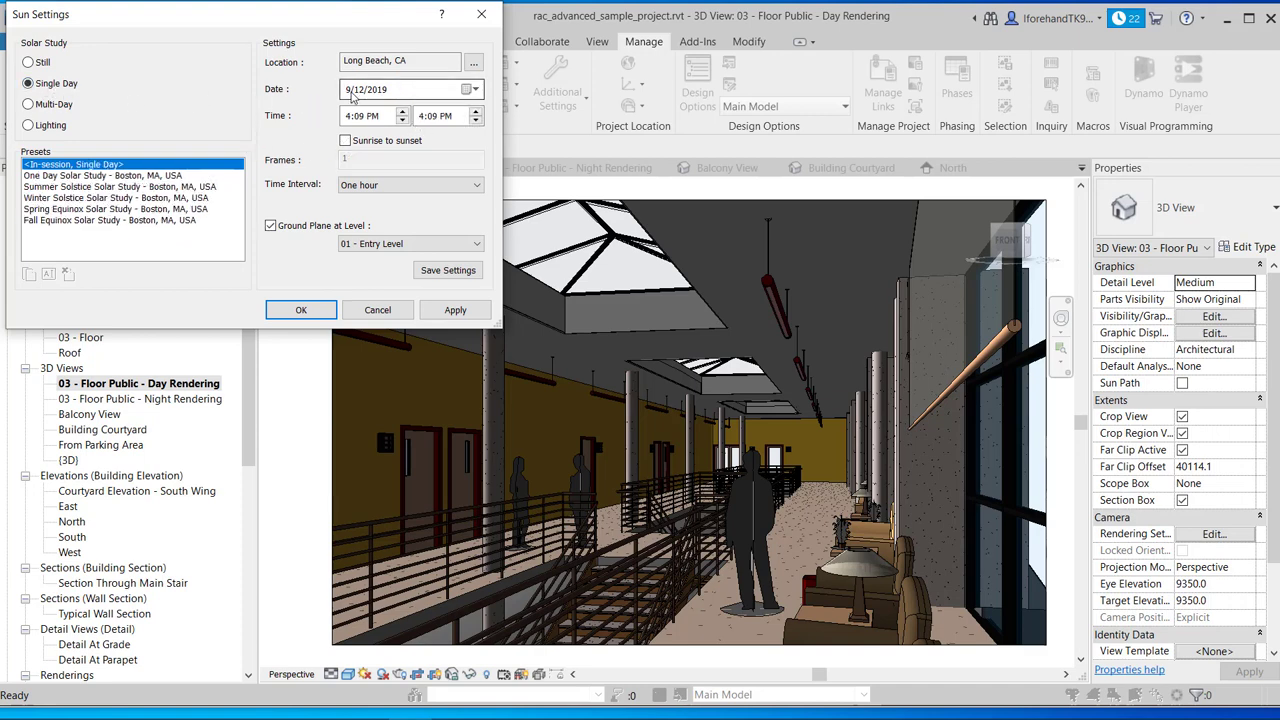
click(345, 142)
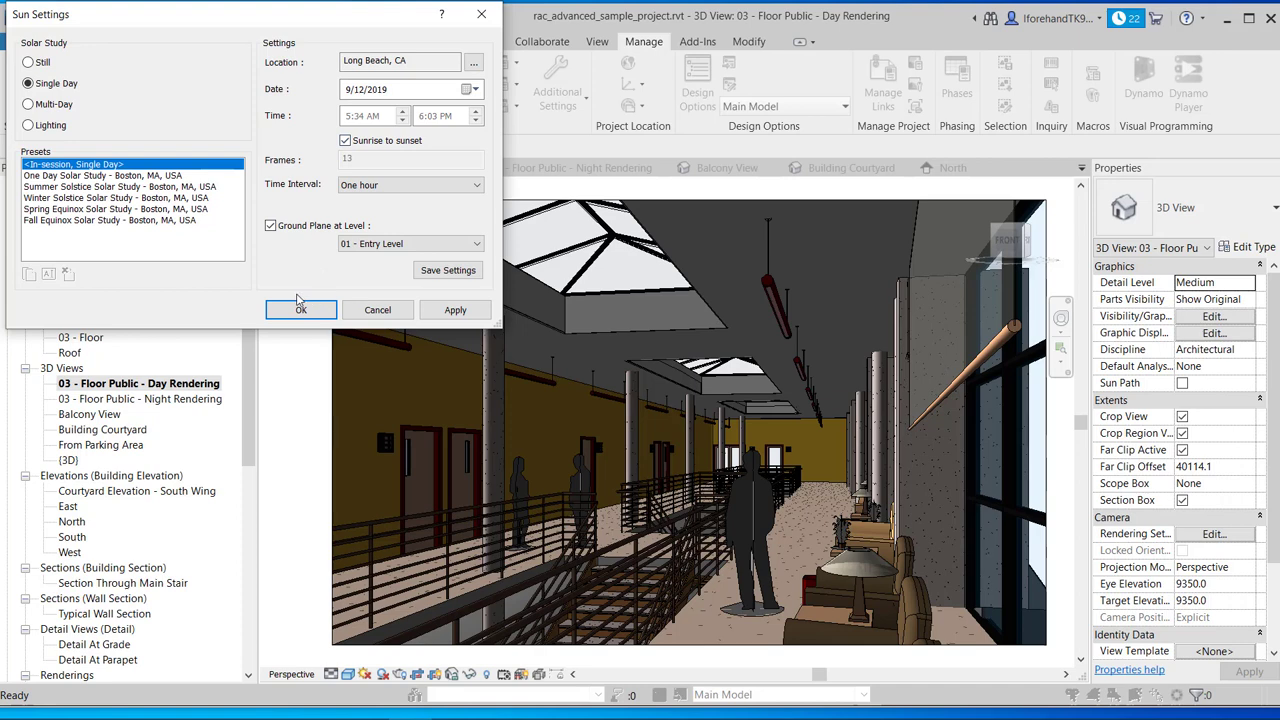
click(380, 186)
click(370, 214)
click(301, 311)
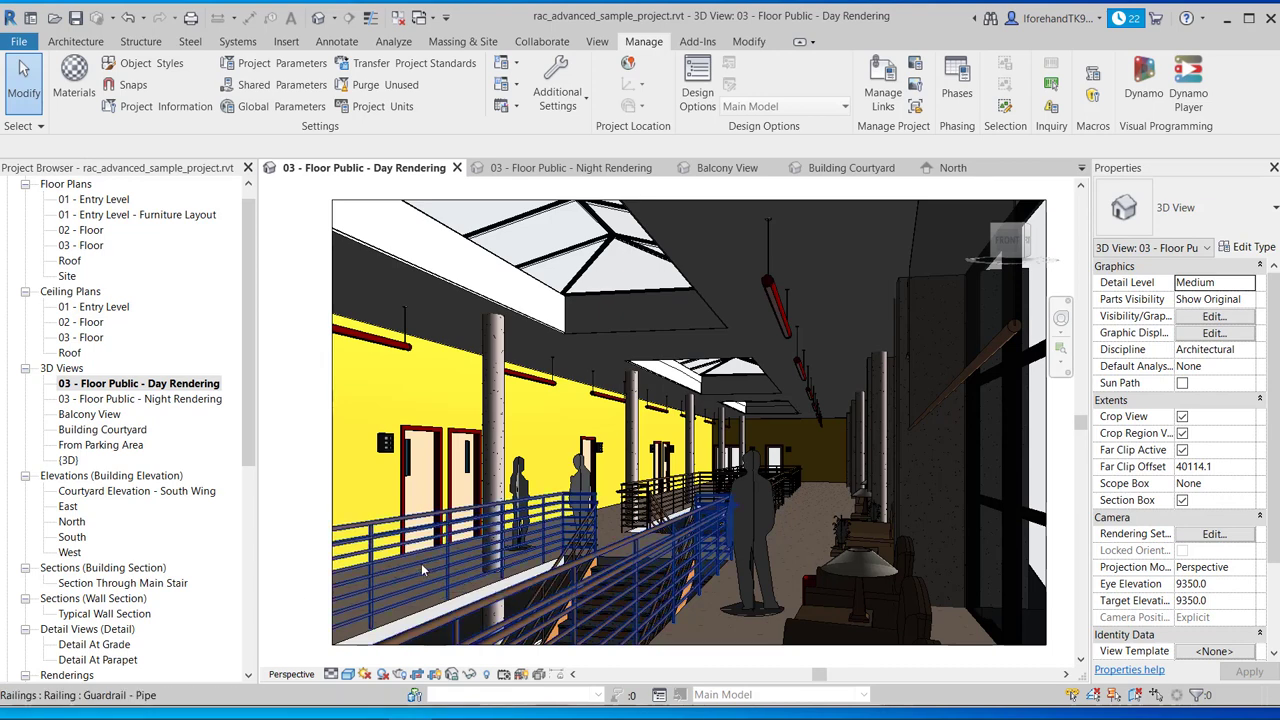
- Turn on shadows in the Day Rendering view and play the solar study preview
click(365, 674)
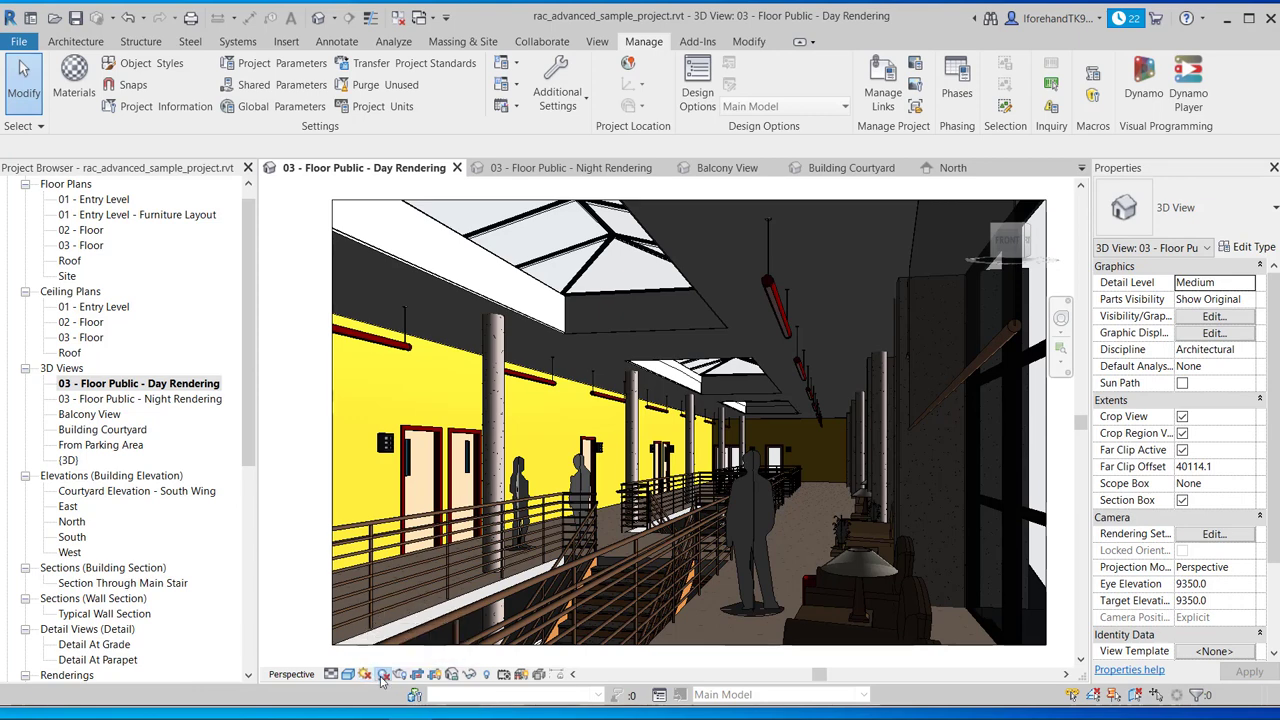
click(381, 674)
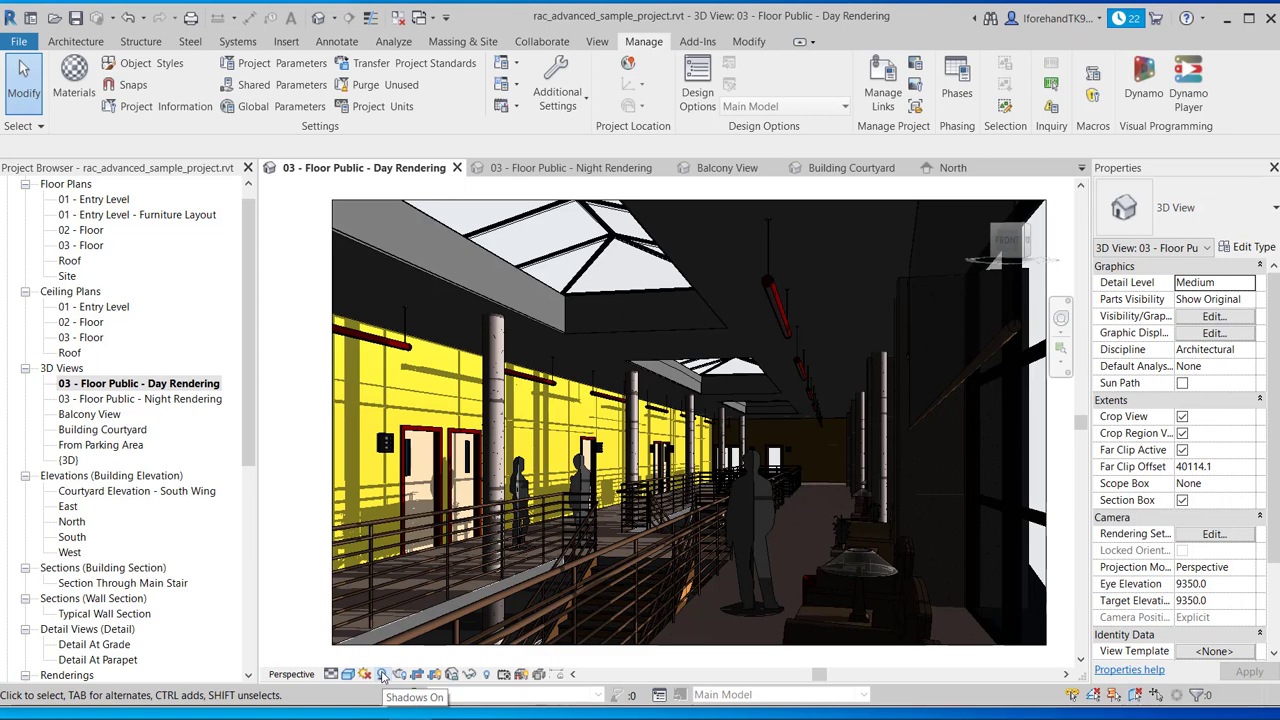
click(365, 674)
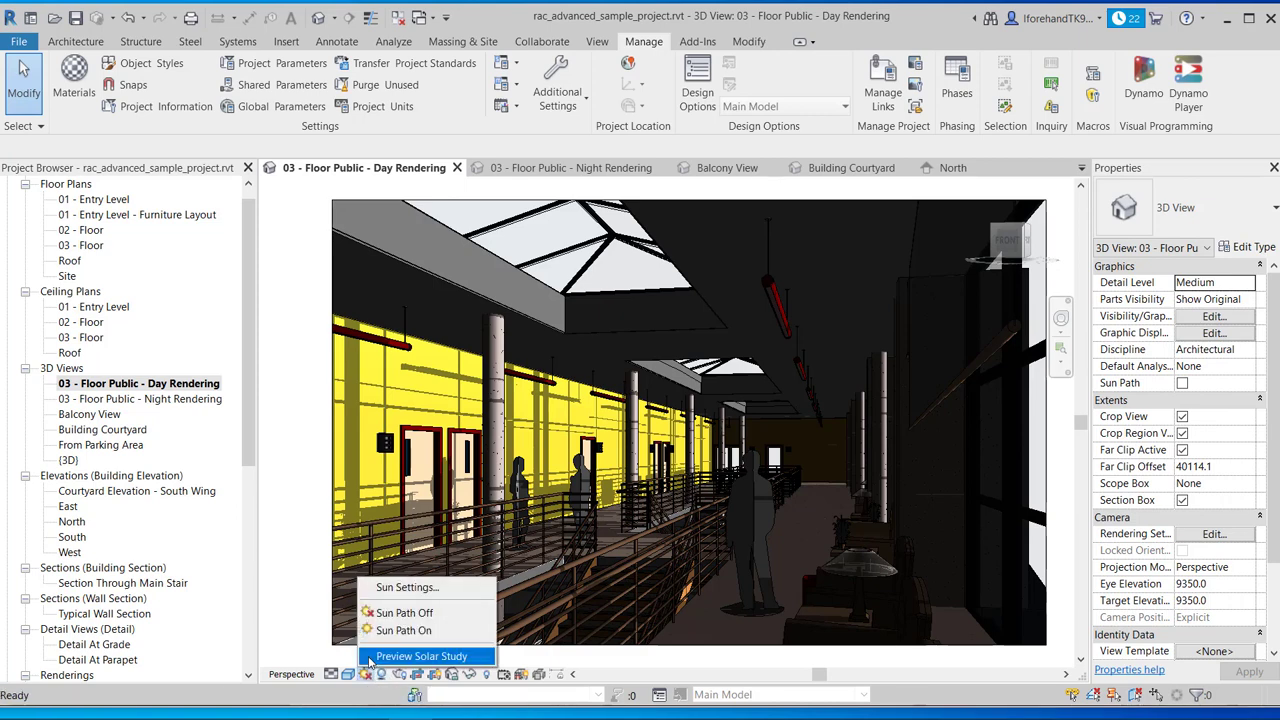
click(420, 656)
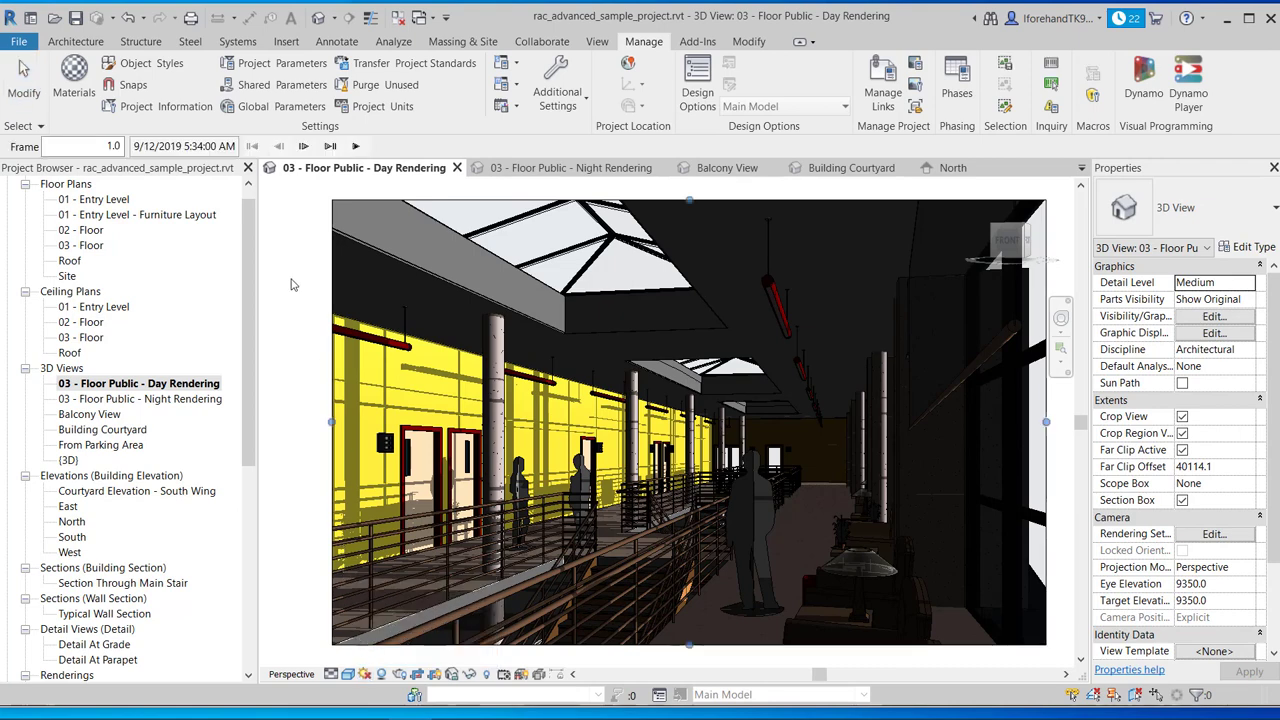
click(356, 147)
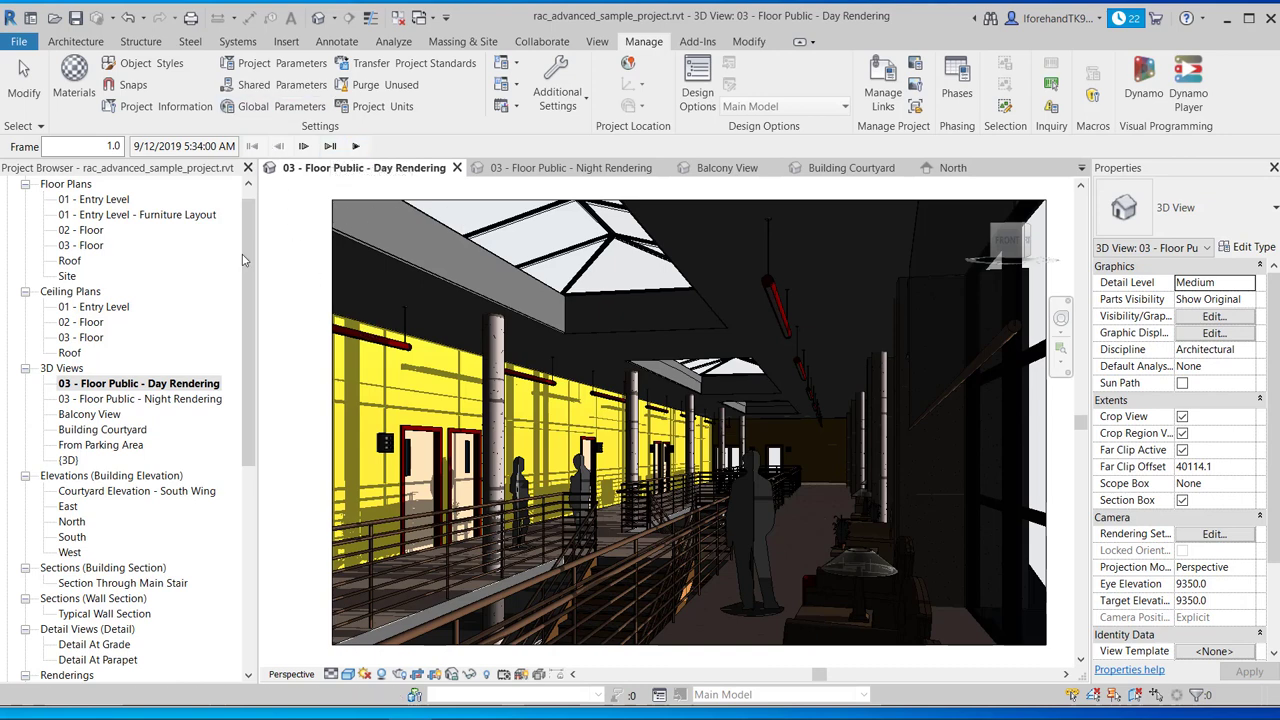
click(9, 19)
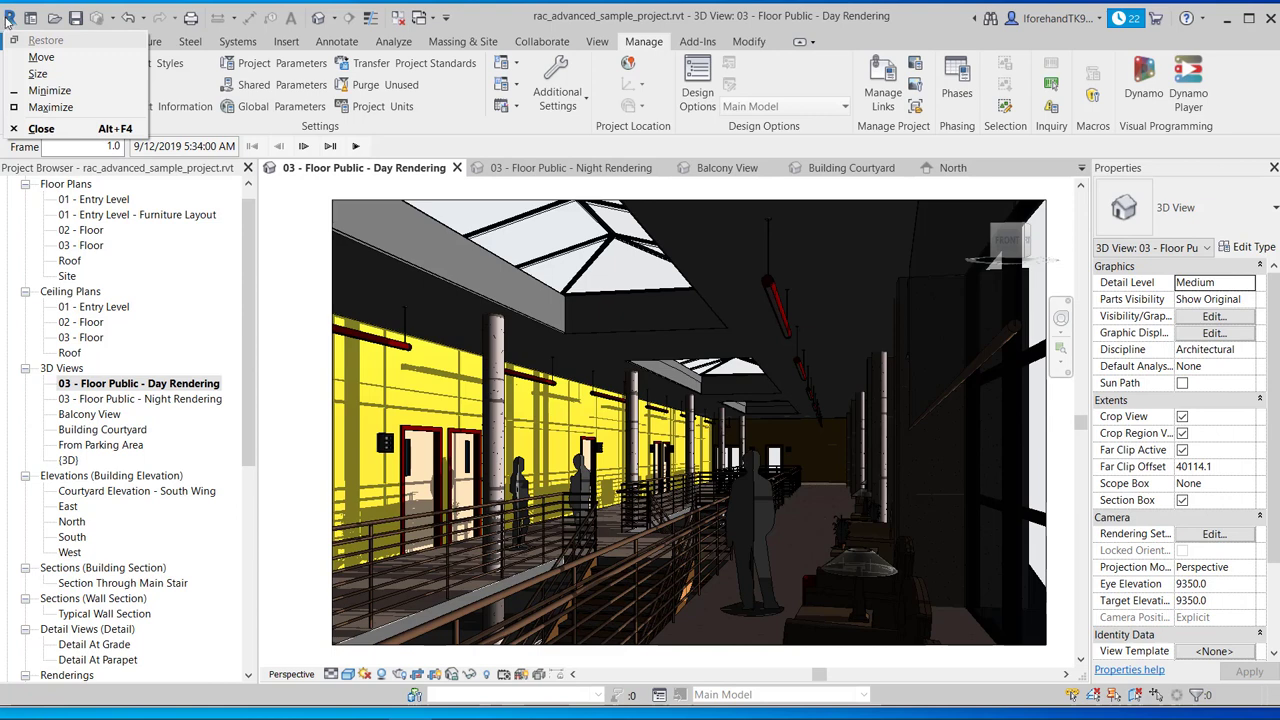
click(9, 19)
click(11, 21)
click(14, 20)
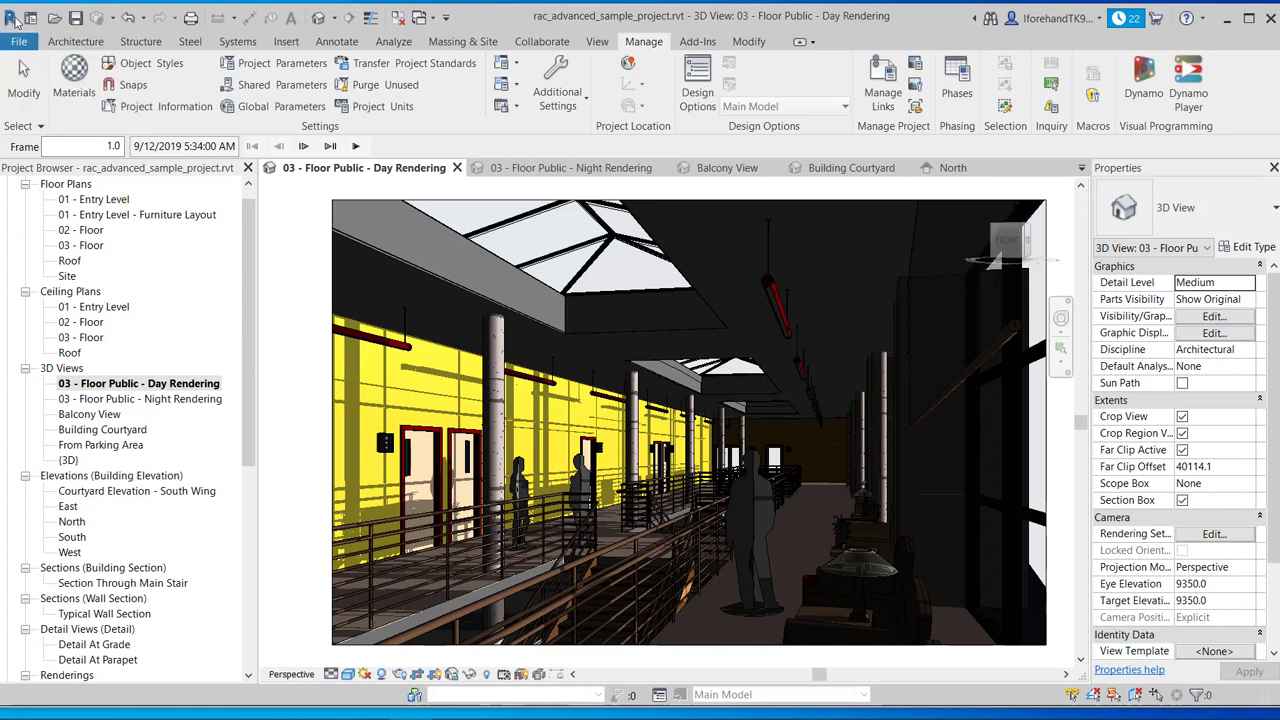
click(78, 19)
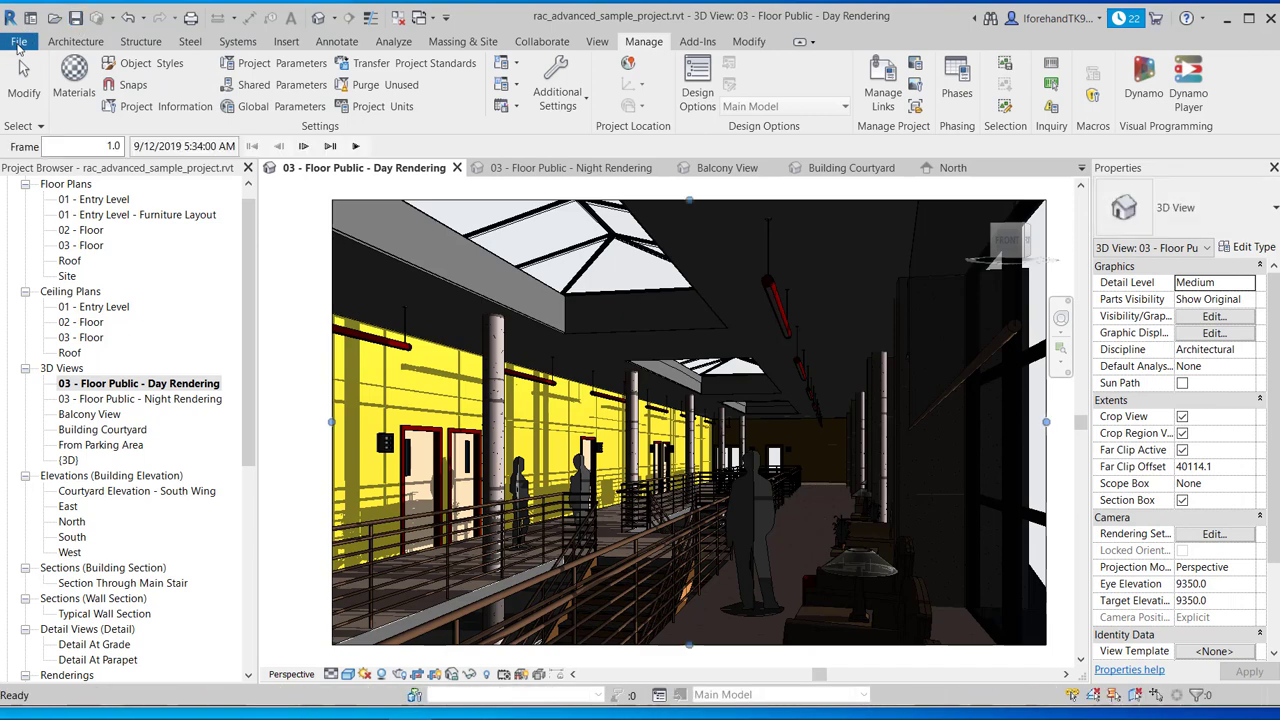
- Export all frames of the solar study at 15 frames/sec as an AVI in the Lesson 3 folder, using Full Frames (Uncompressed)
click(19, 42)
mouse_move(62, 268)
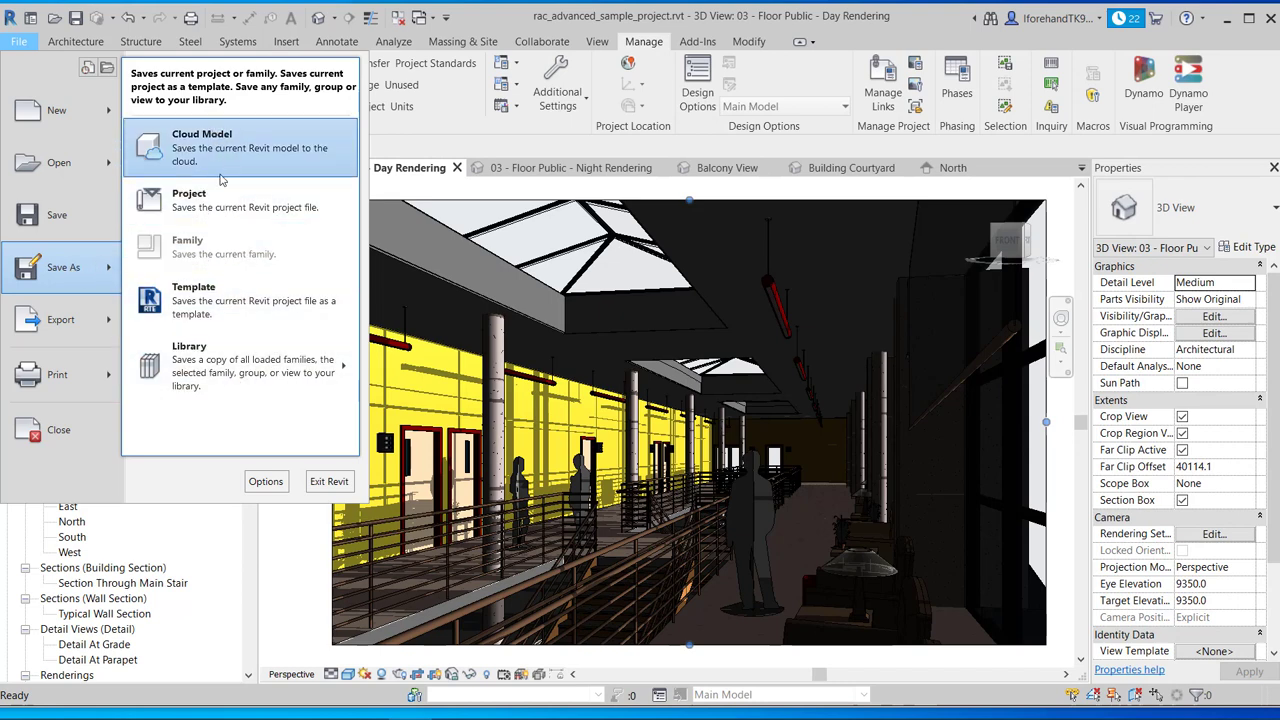
mouse_move(38, 325)
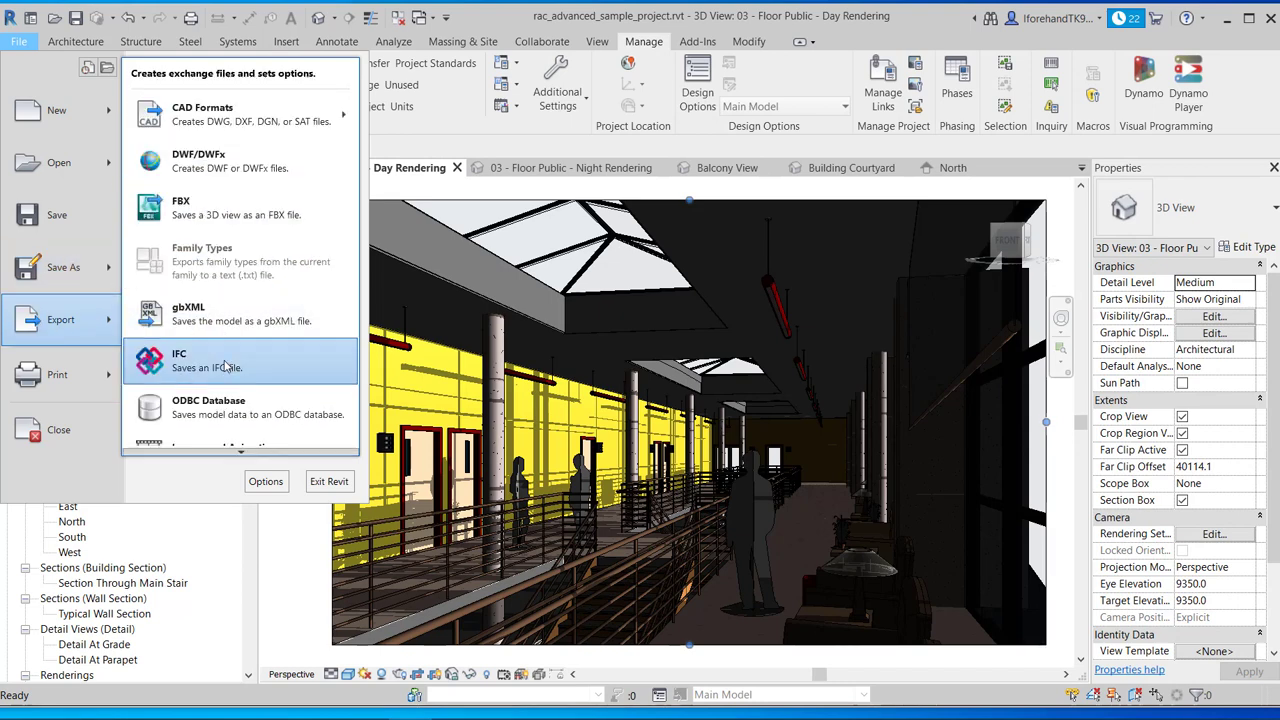
mouse_move(244, 453)
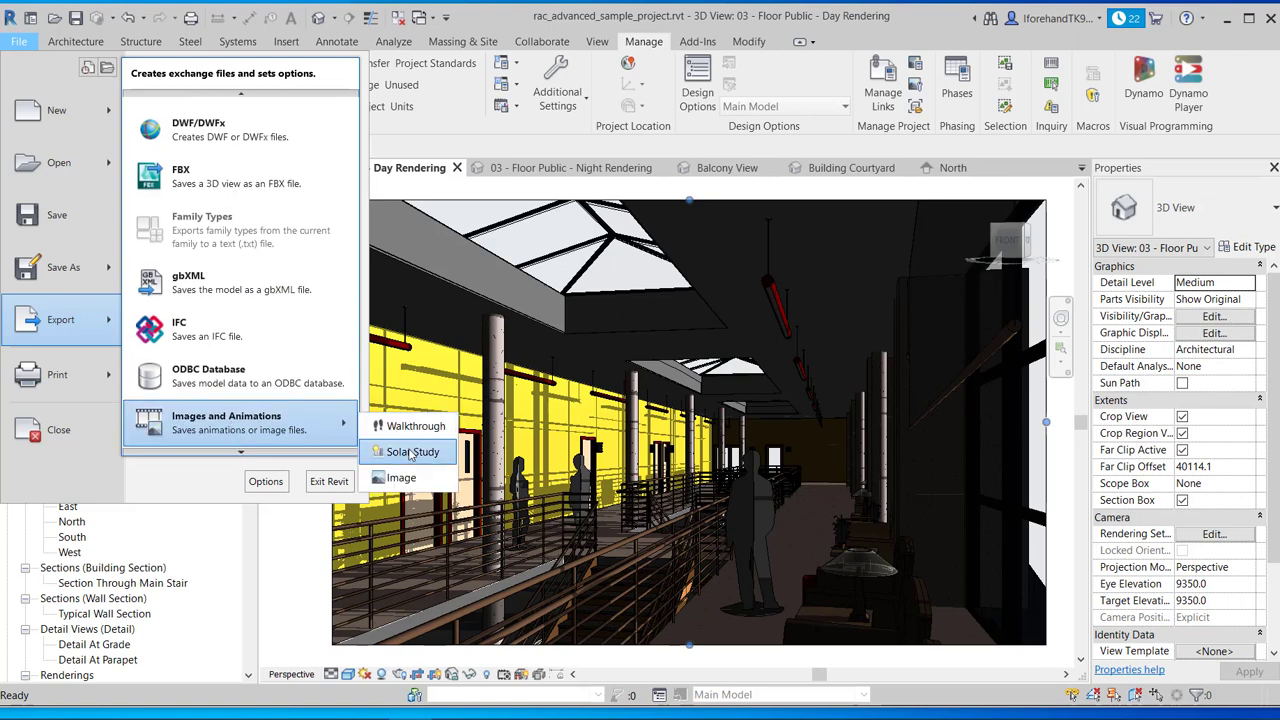
click(410, 453)
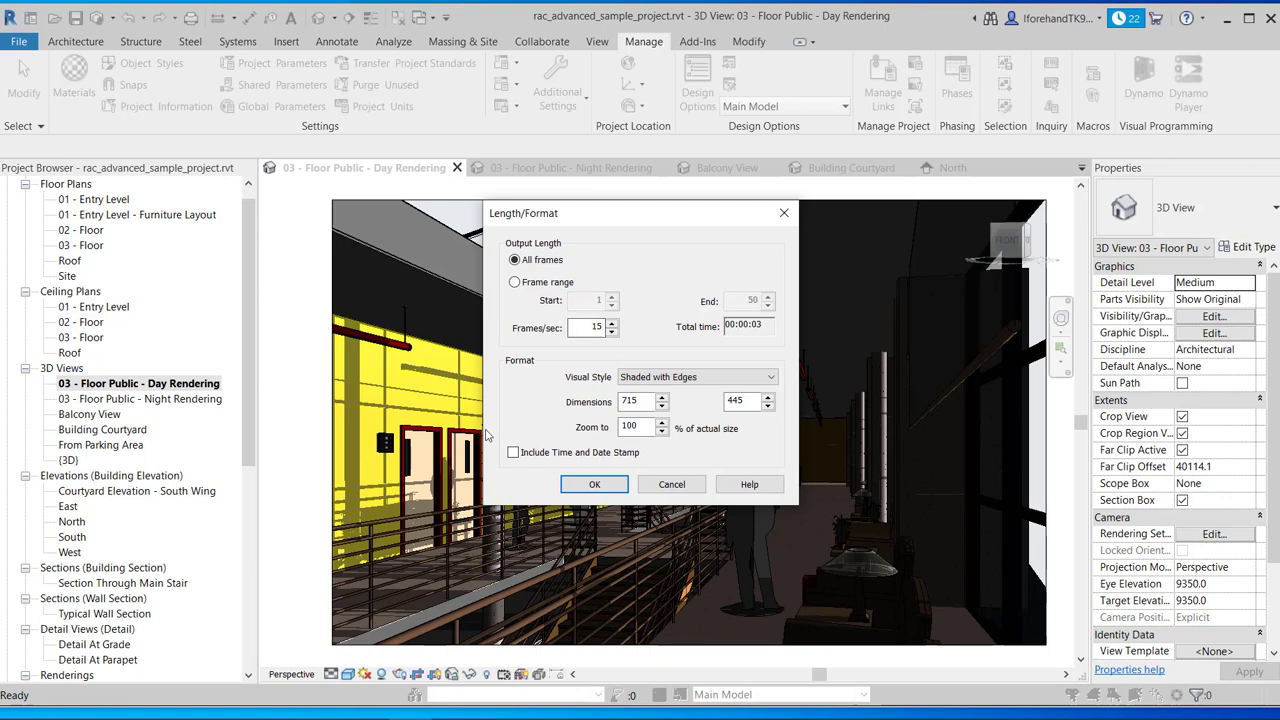
click(593, 485)
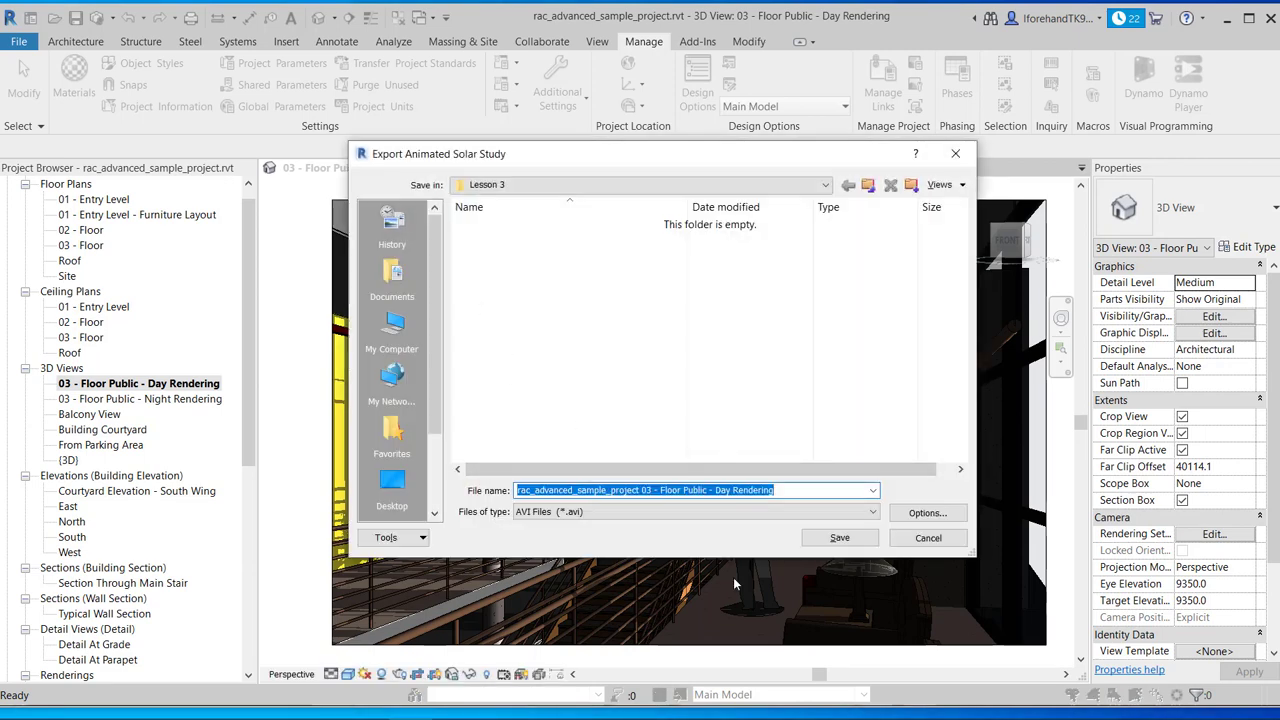
click(822, 538)
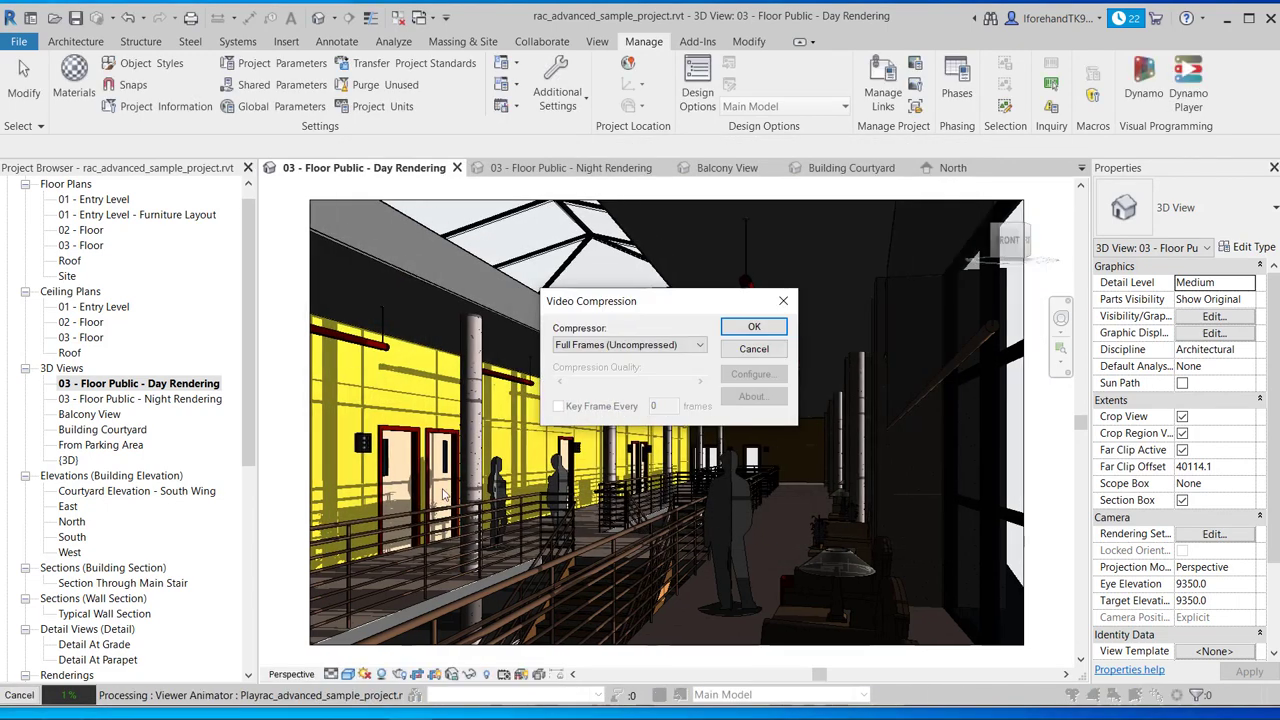
click(752, 327)
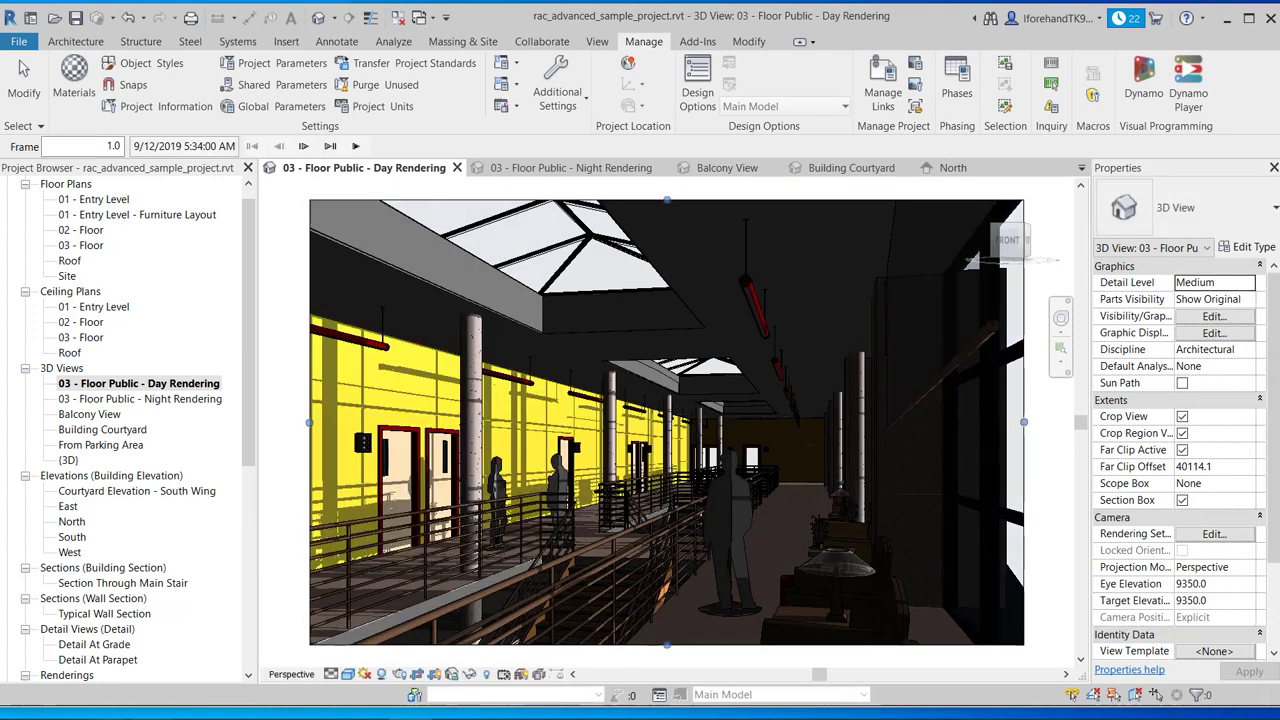
- Switch to File Explorer's Lesson 3 folder, watch the exported Day Rendering AVI, and return to Revit
mouse_move(234, 718)
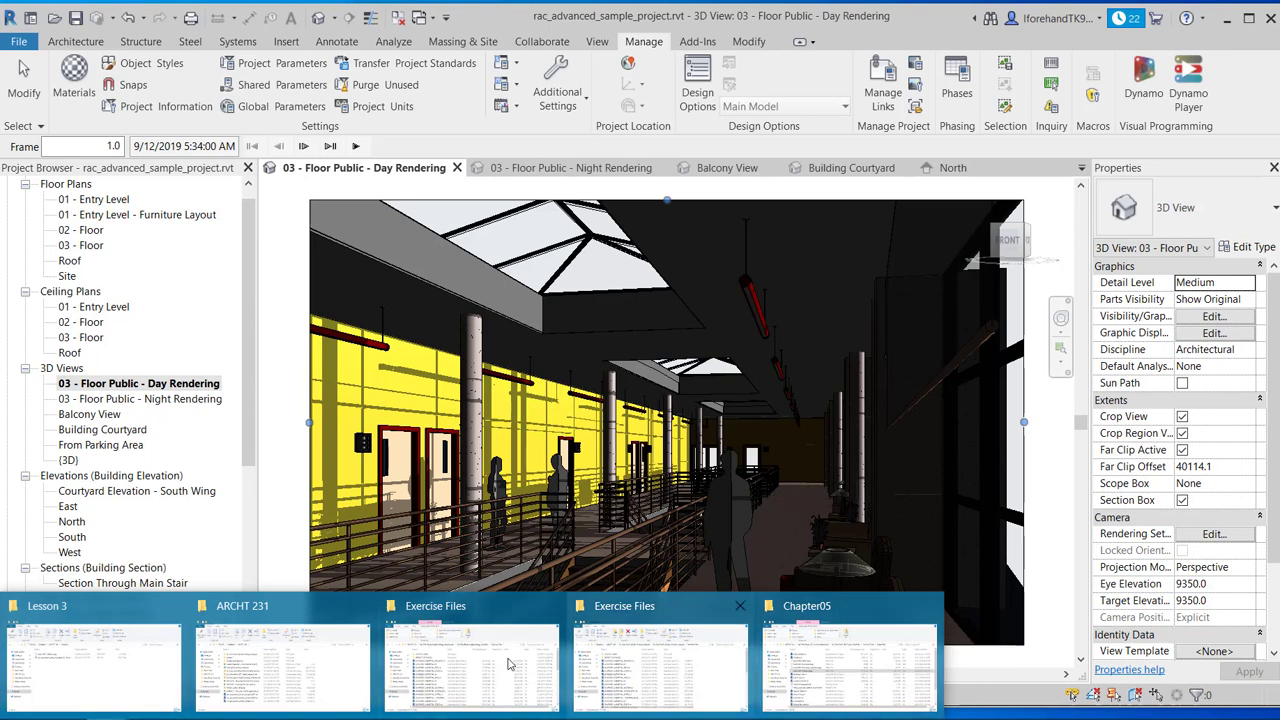
click(152, 684)
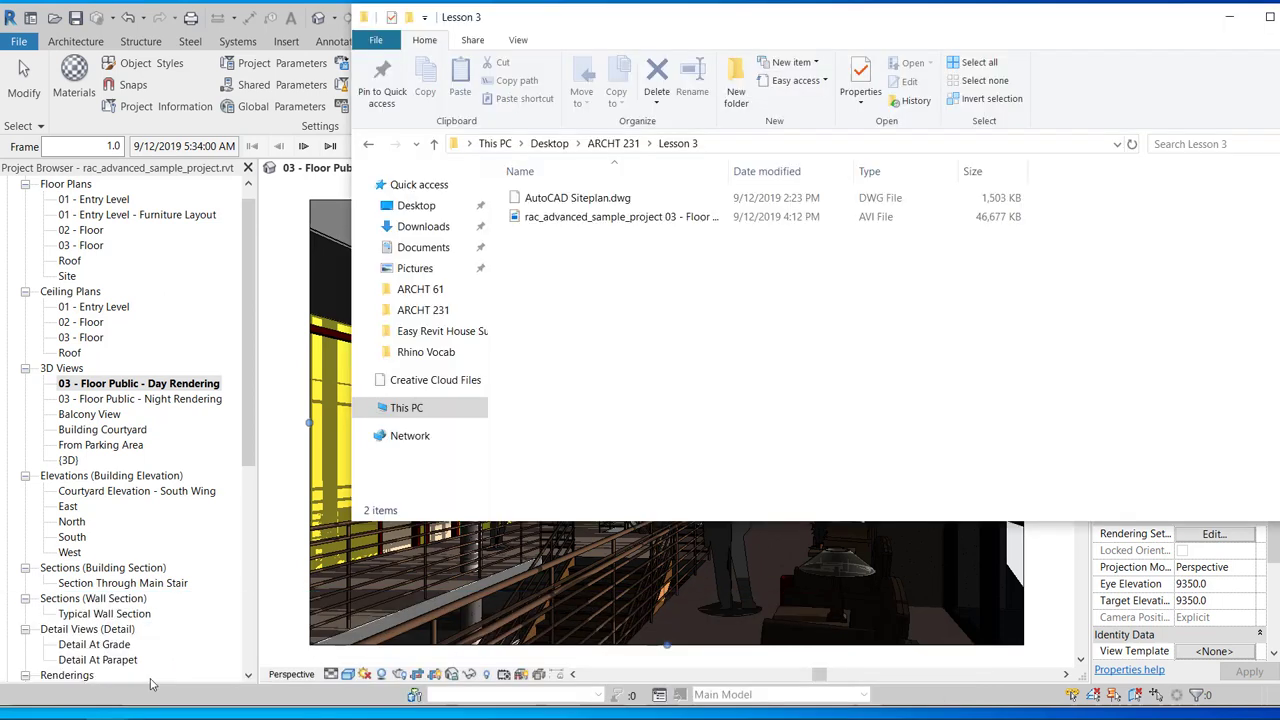
double_click(591, 216)
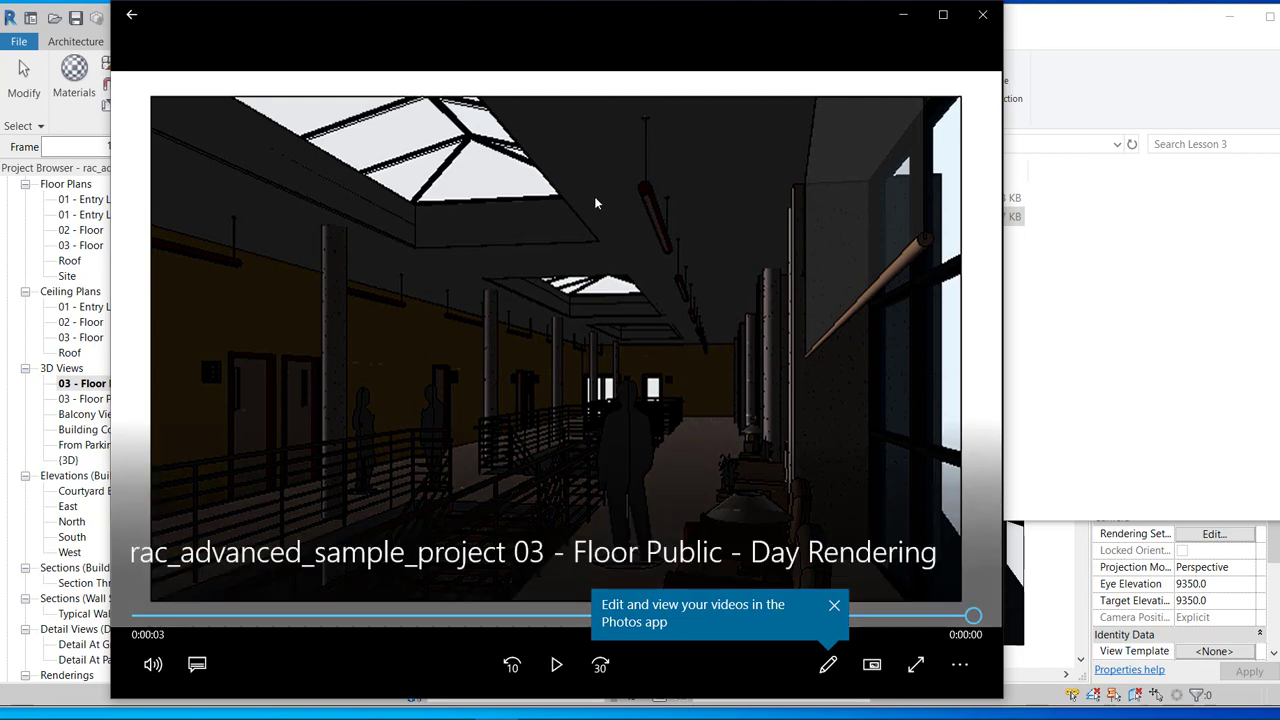
click(981, 18)
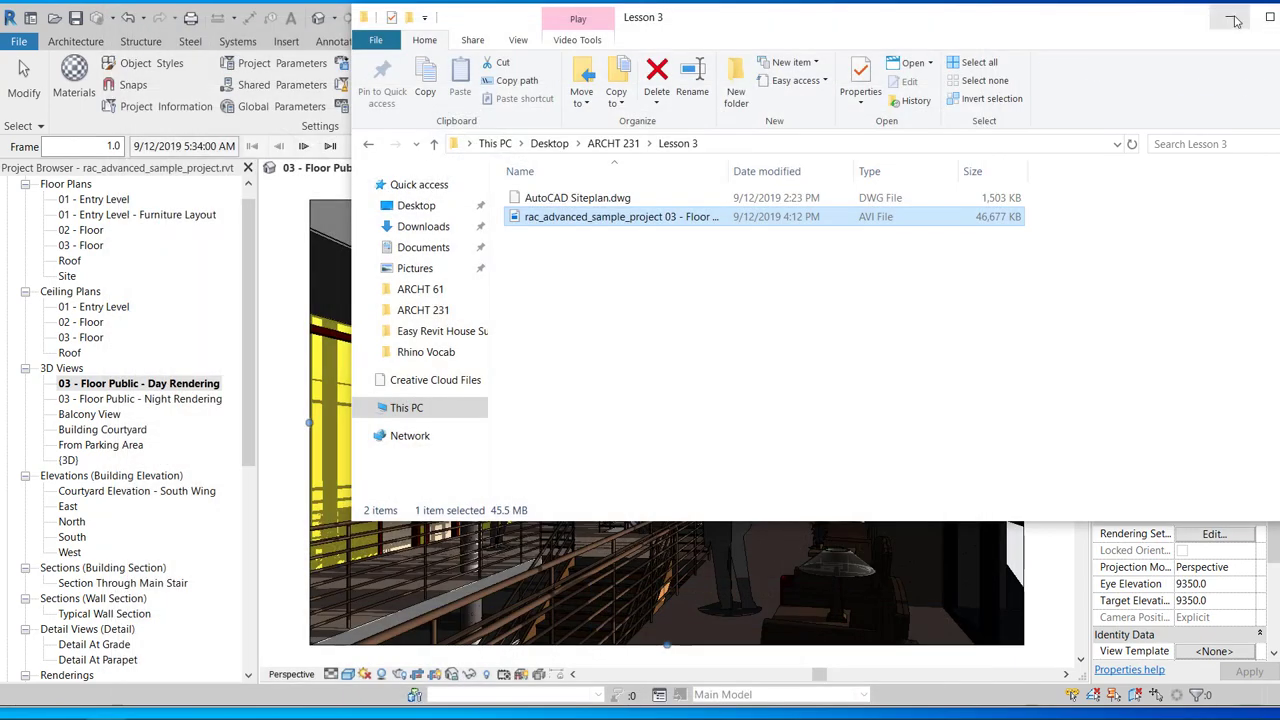
click(1233, 19)
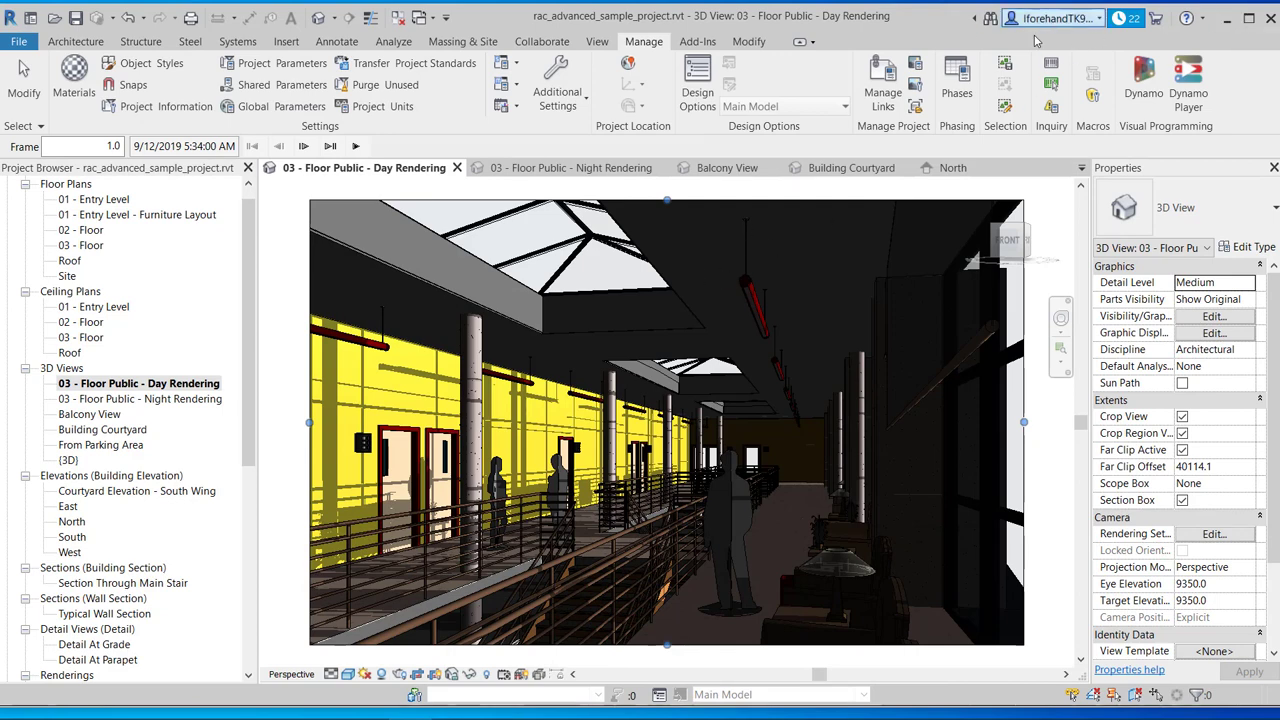
- Open the Site floor plan and toggle its shadows off and back on
click(66, 276)
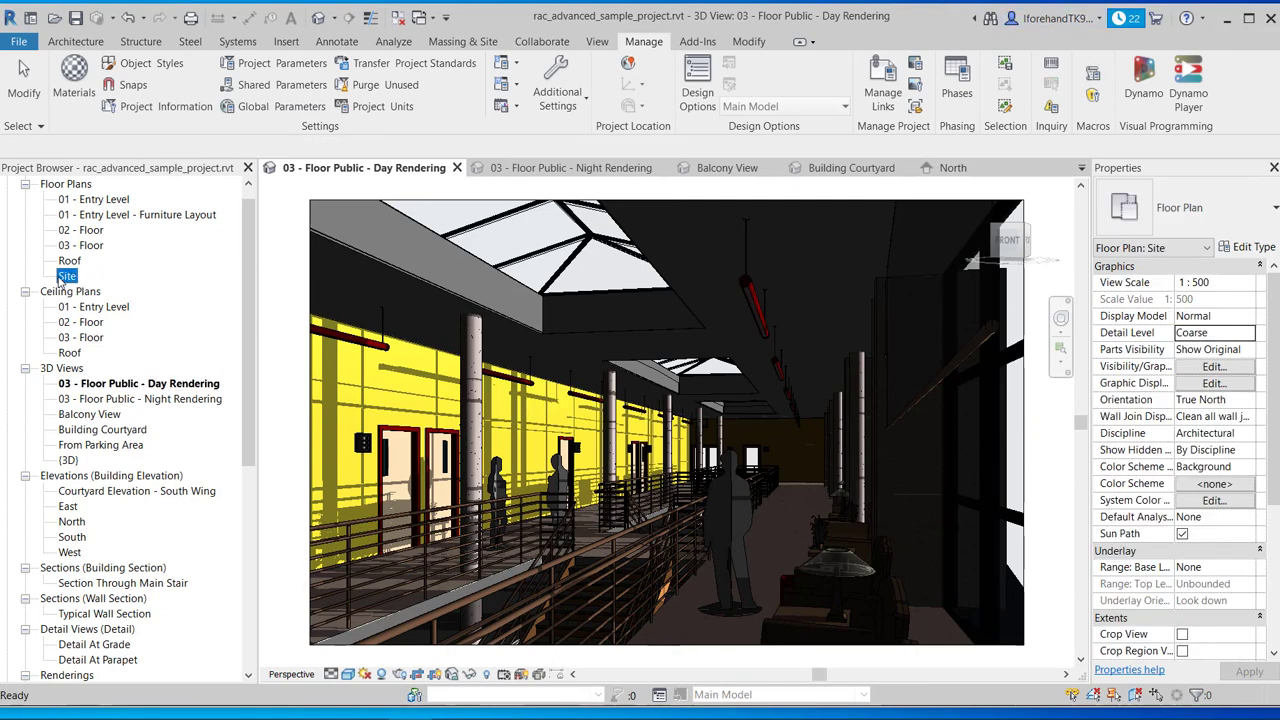
double_click(66, 276)
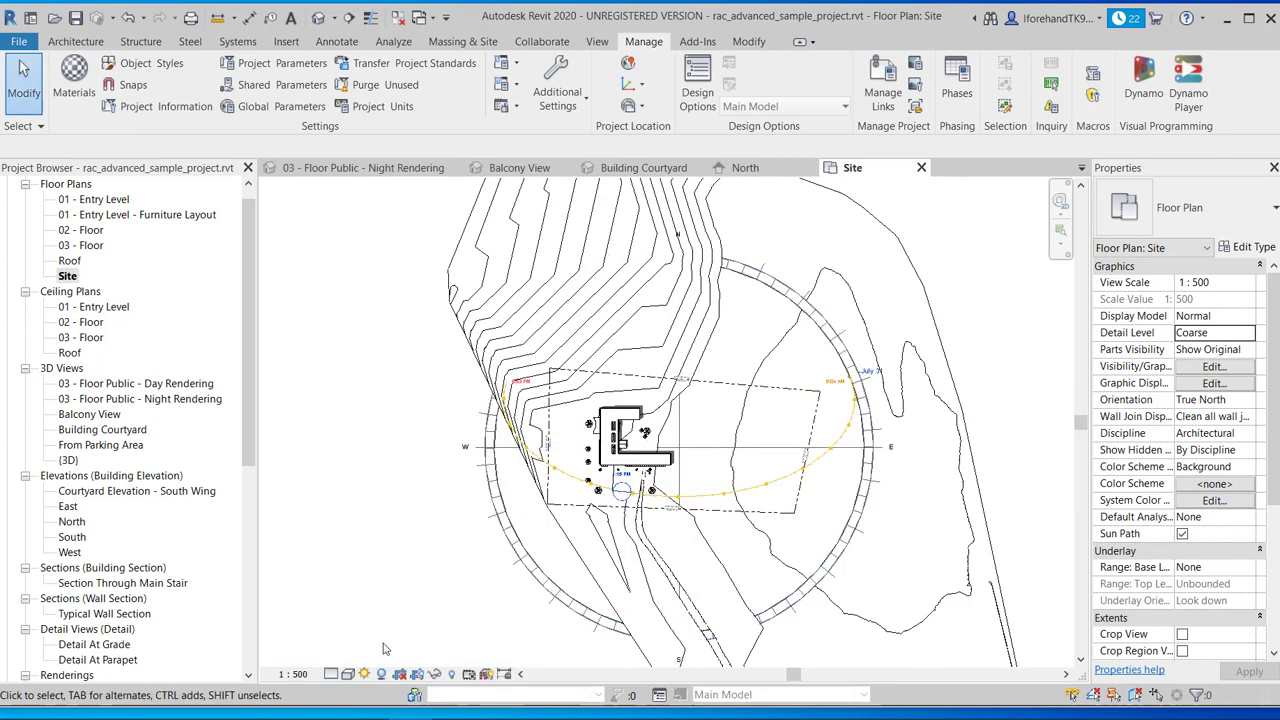
click(363, 674)
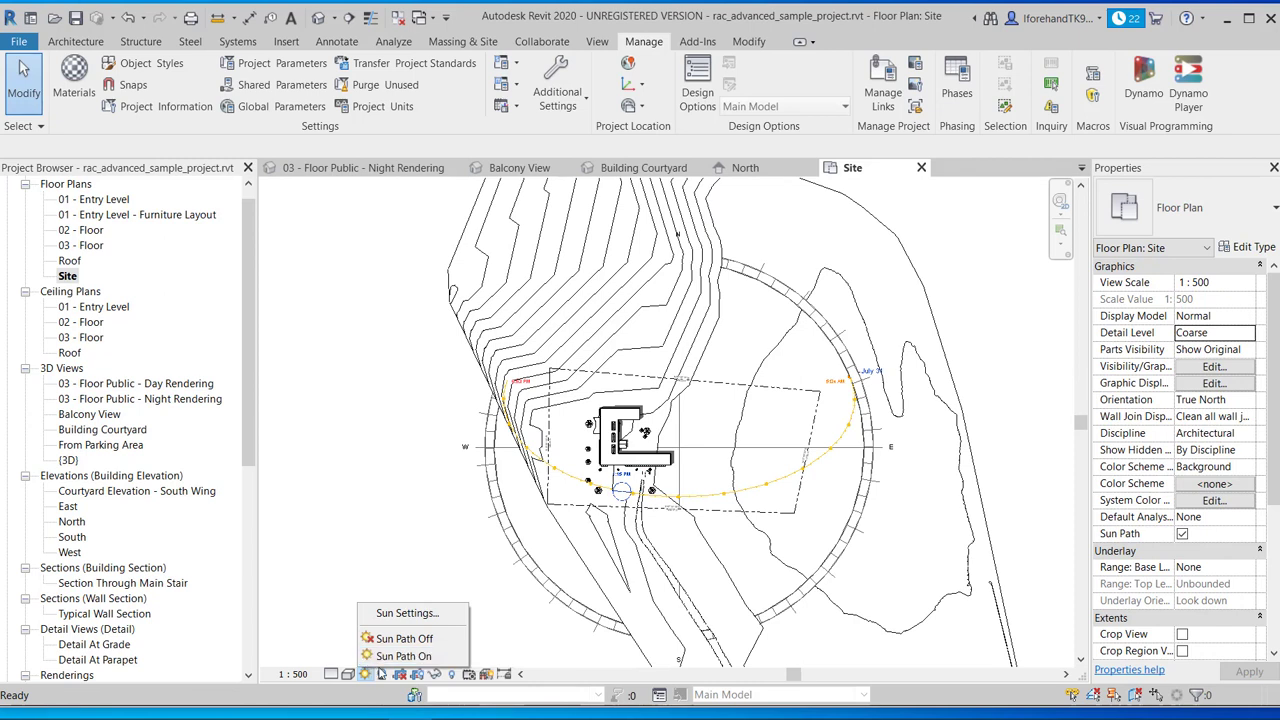
click(381, 674)
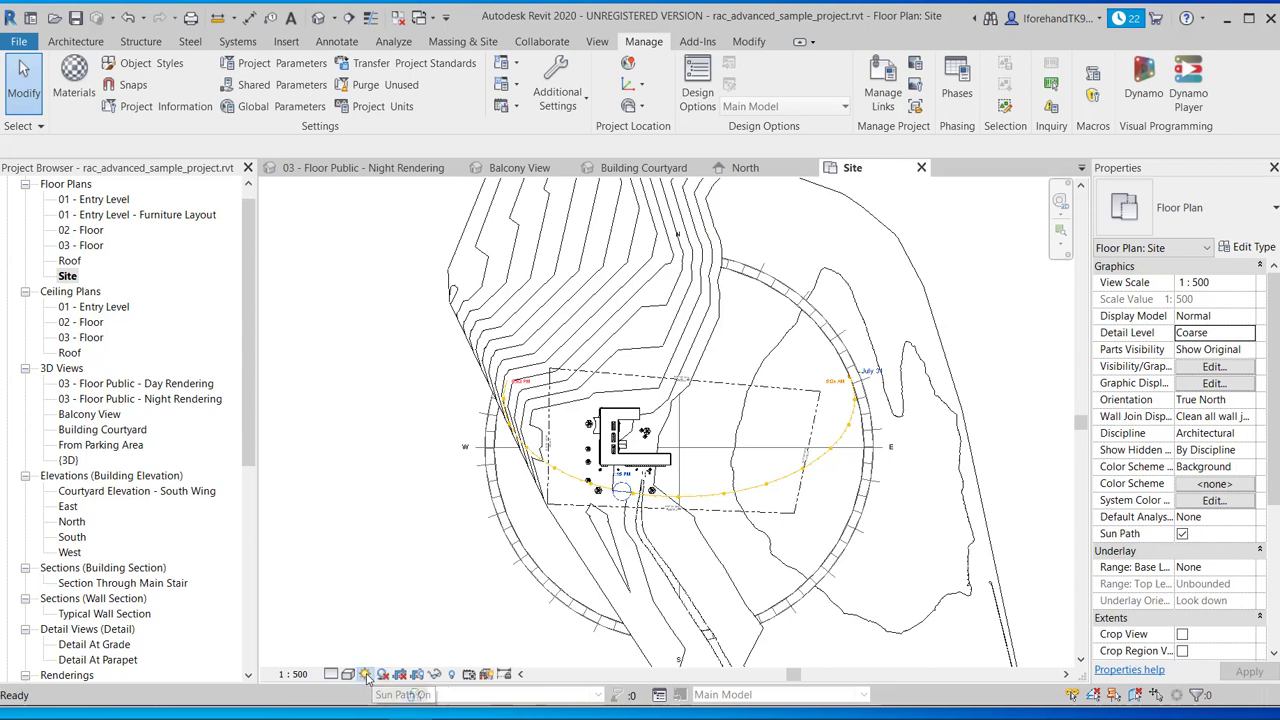
click(366, 675)
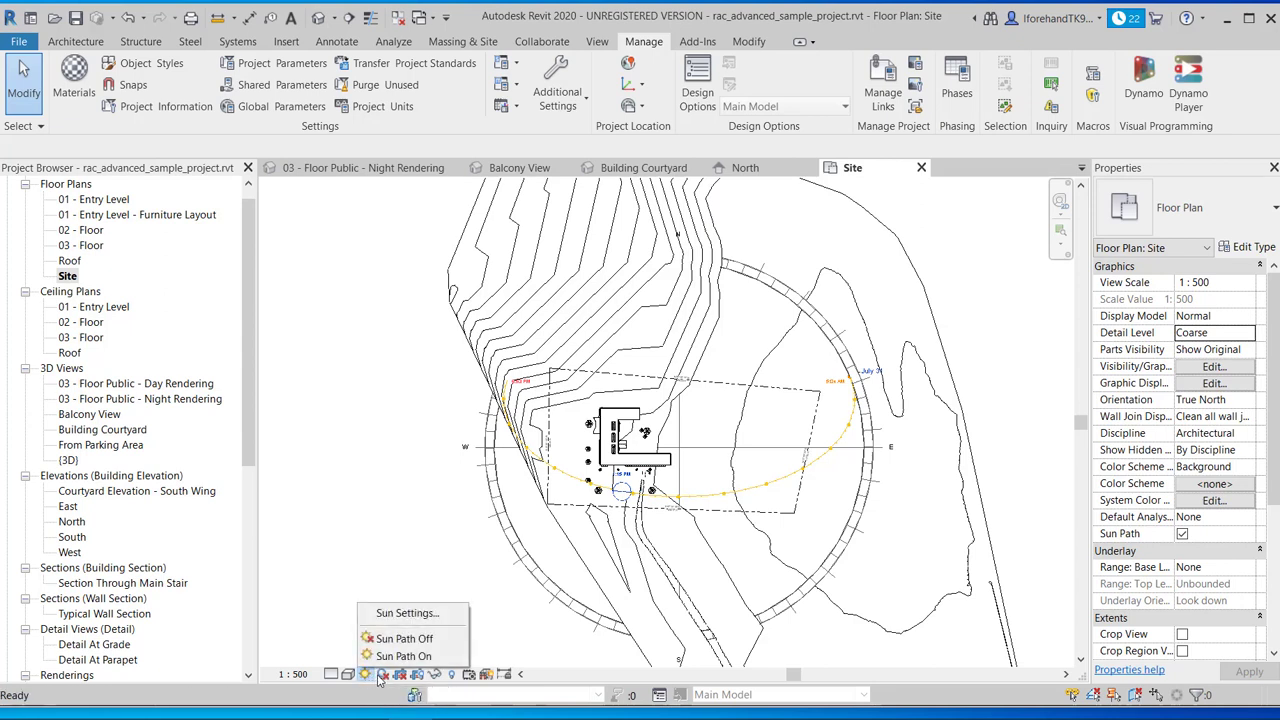
click(382, 675)
click(366, 675)
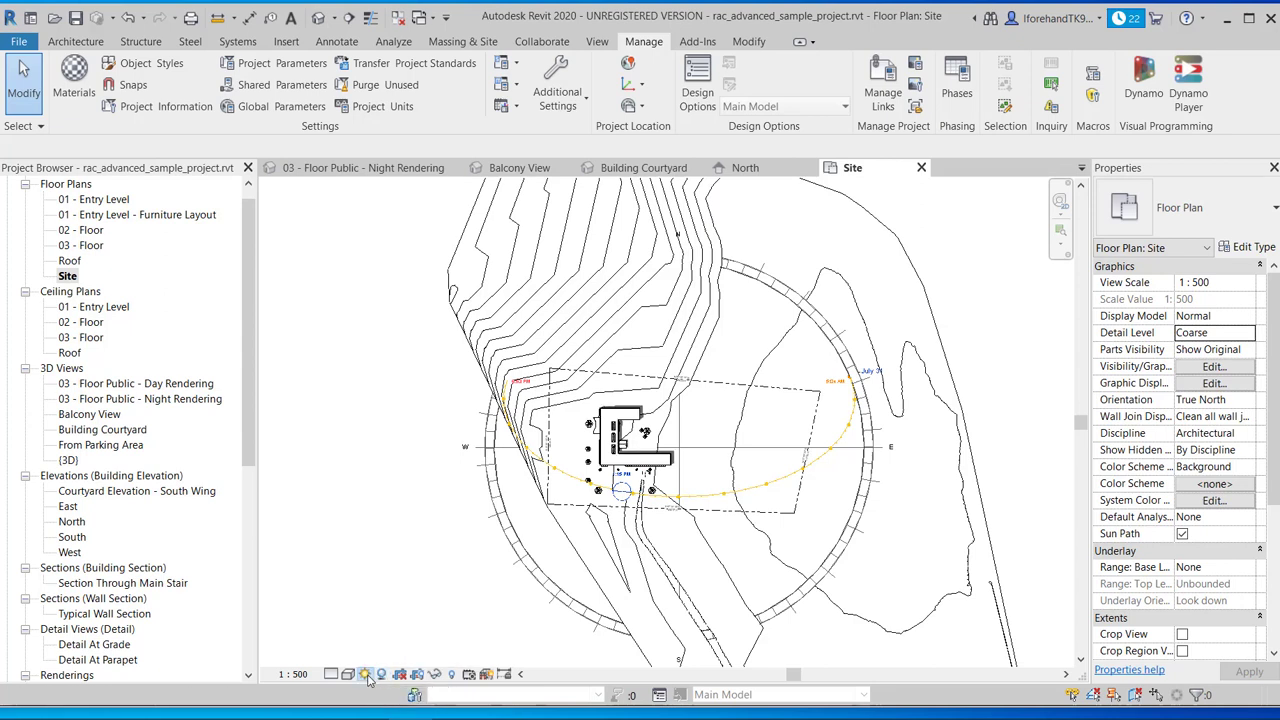
- Select the sun path around the building in the Site plan
click(501, 480)
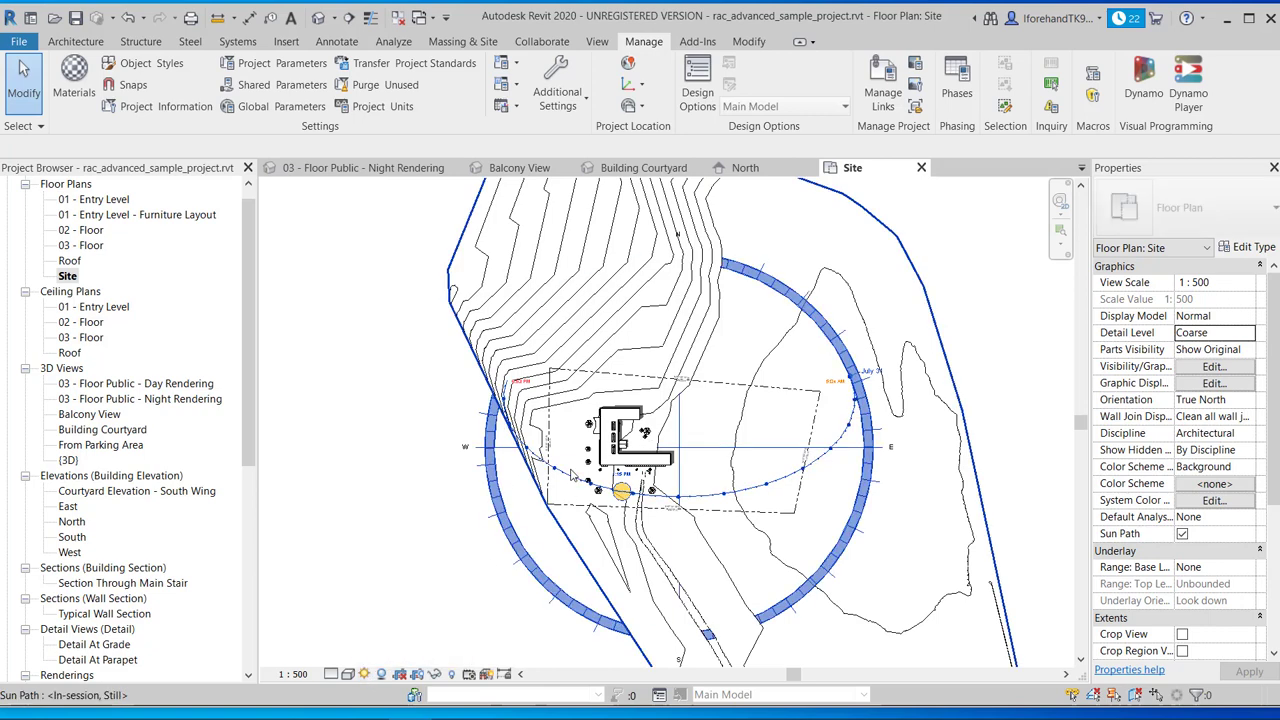
scroll(600, 445, up, 5)
click(658, 540)
scroll(657, 540, up, 2)
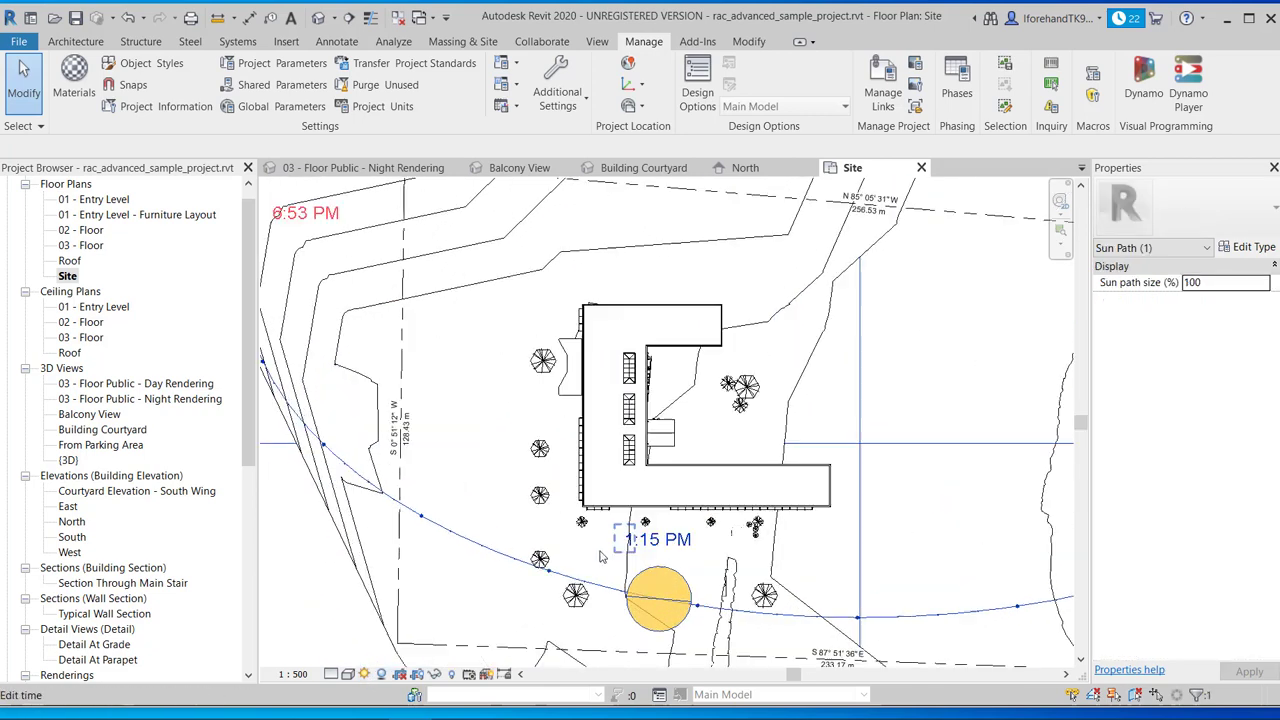
- Change the sun settings to a Multi-Day study from 1/12/2019 to 12/26/2019, and switch Sunrise to sunset on and off
click(366, 675)
click(366, 676)
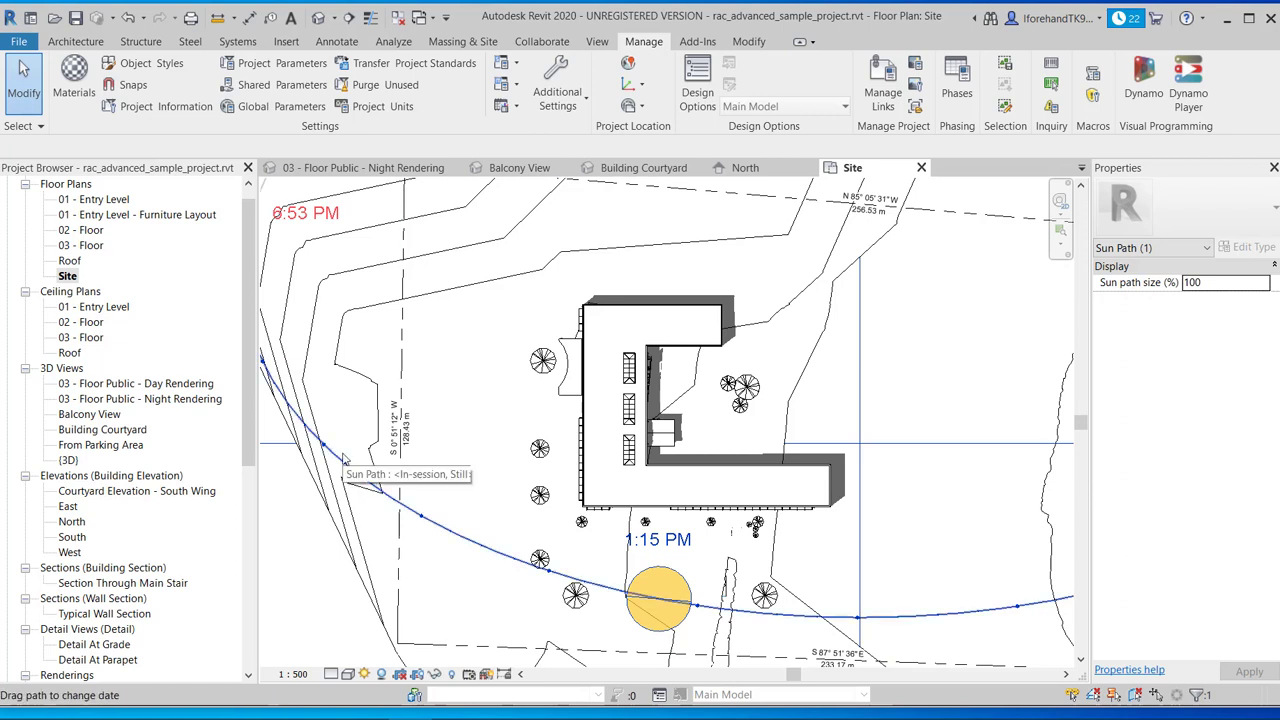
click(365, 675)
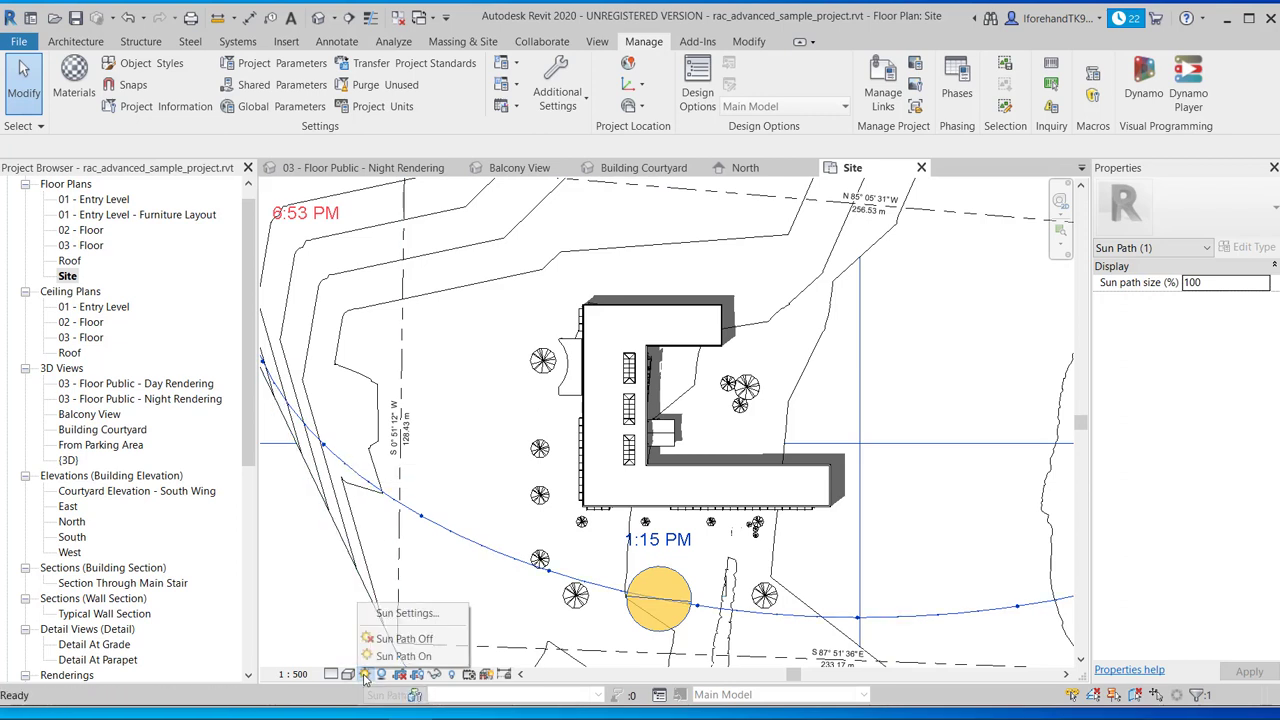
click(395, 610)
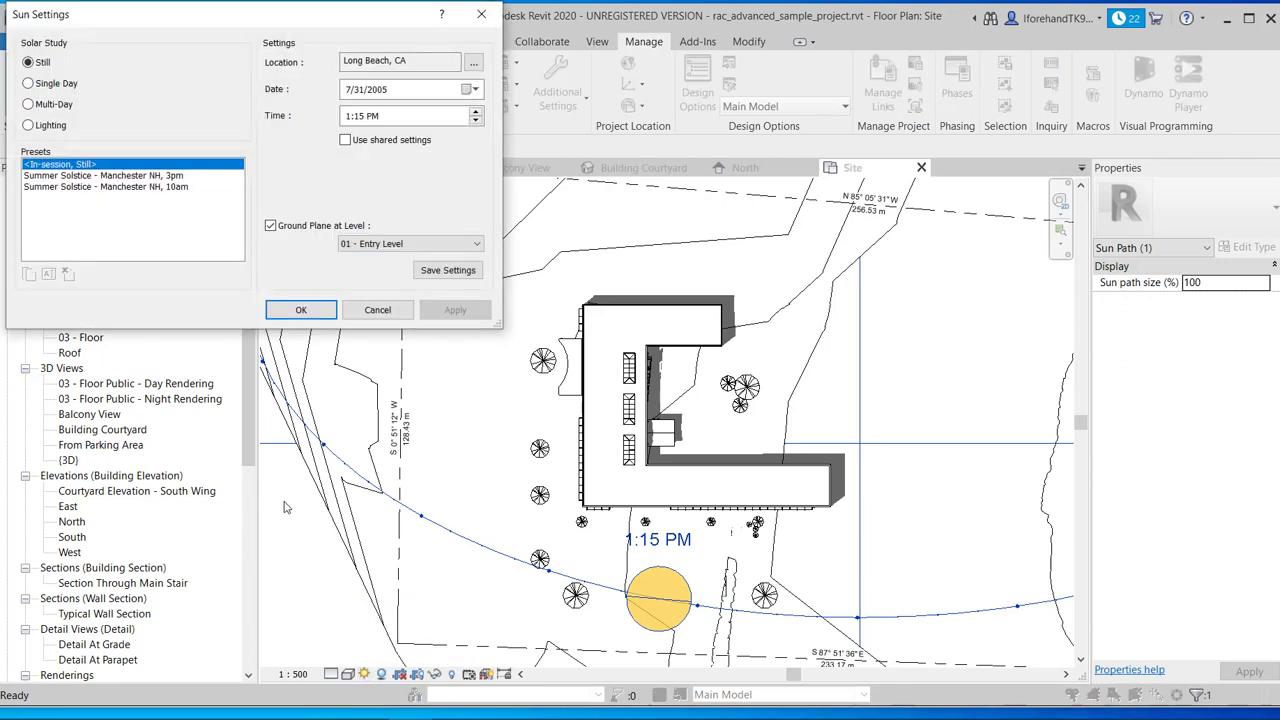
click(29, 104)
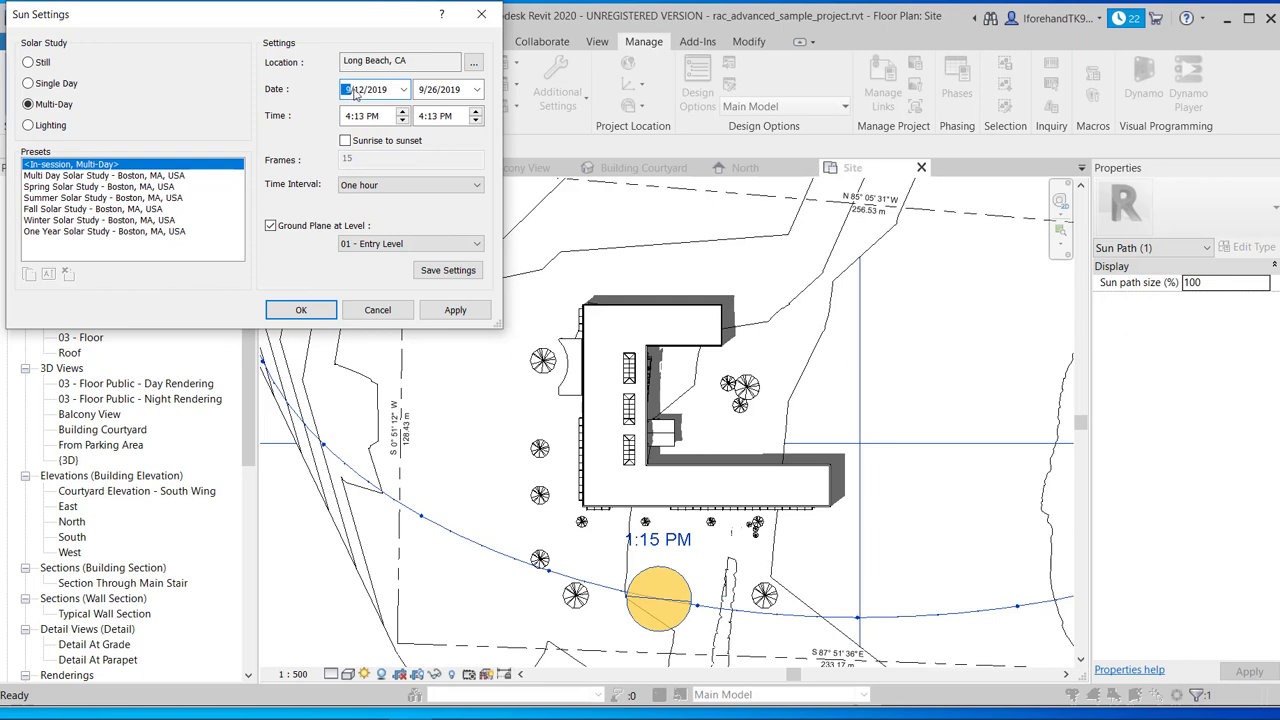
click(421, 89)
text(12)
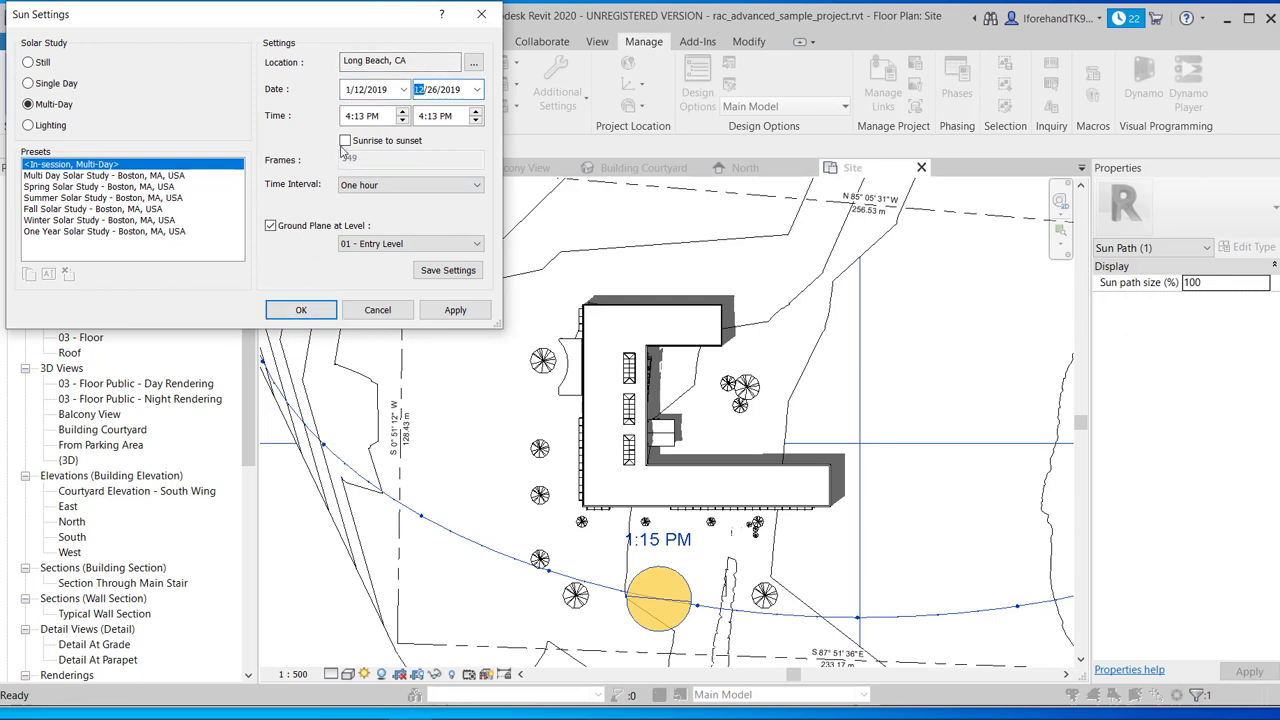
click(344, 143)
click(345, 142)
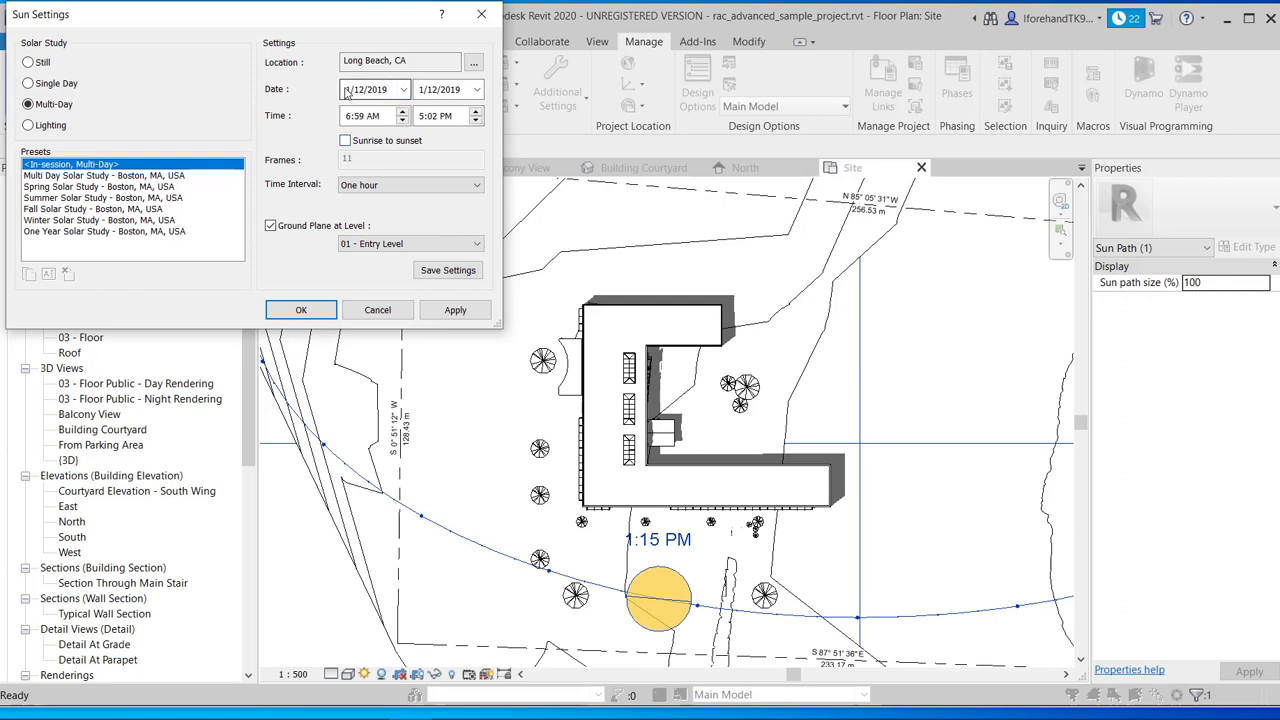
- Set the multi-day study's end date to 12/12/2019 with a One week time interval, and apply the sun settings
click(418, 90)
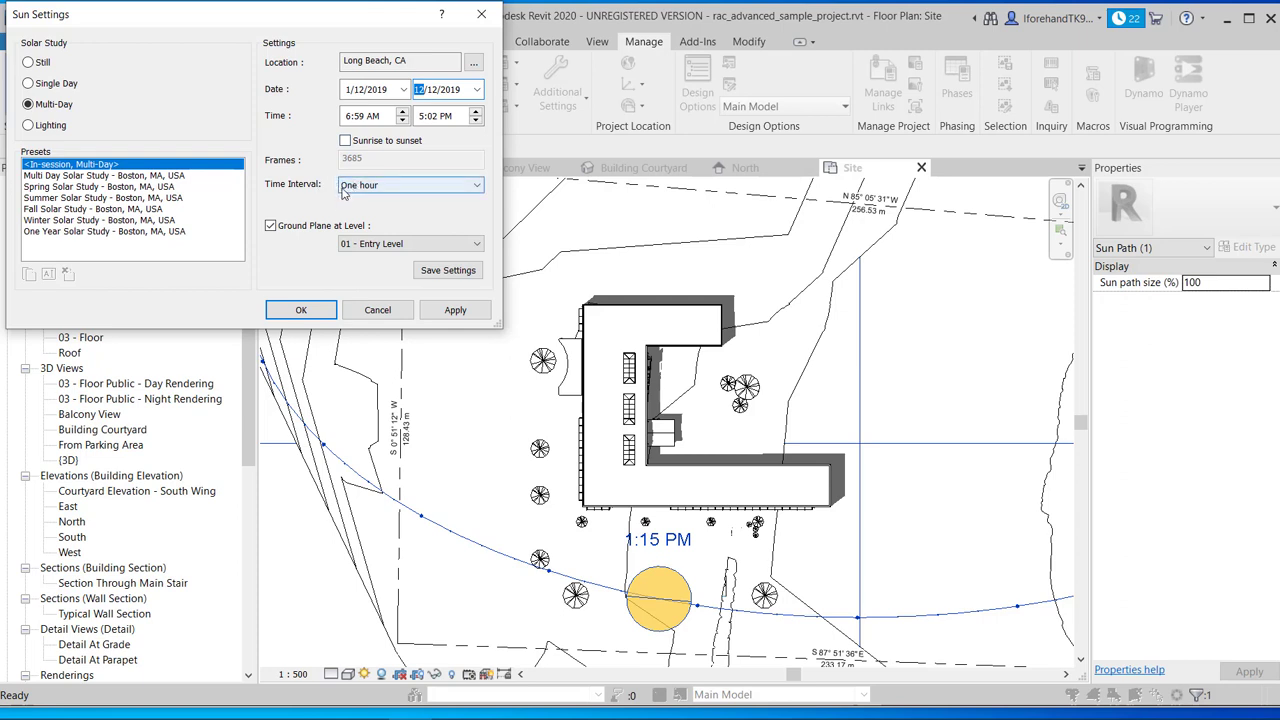
click(343, 190)
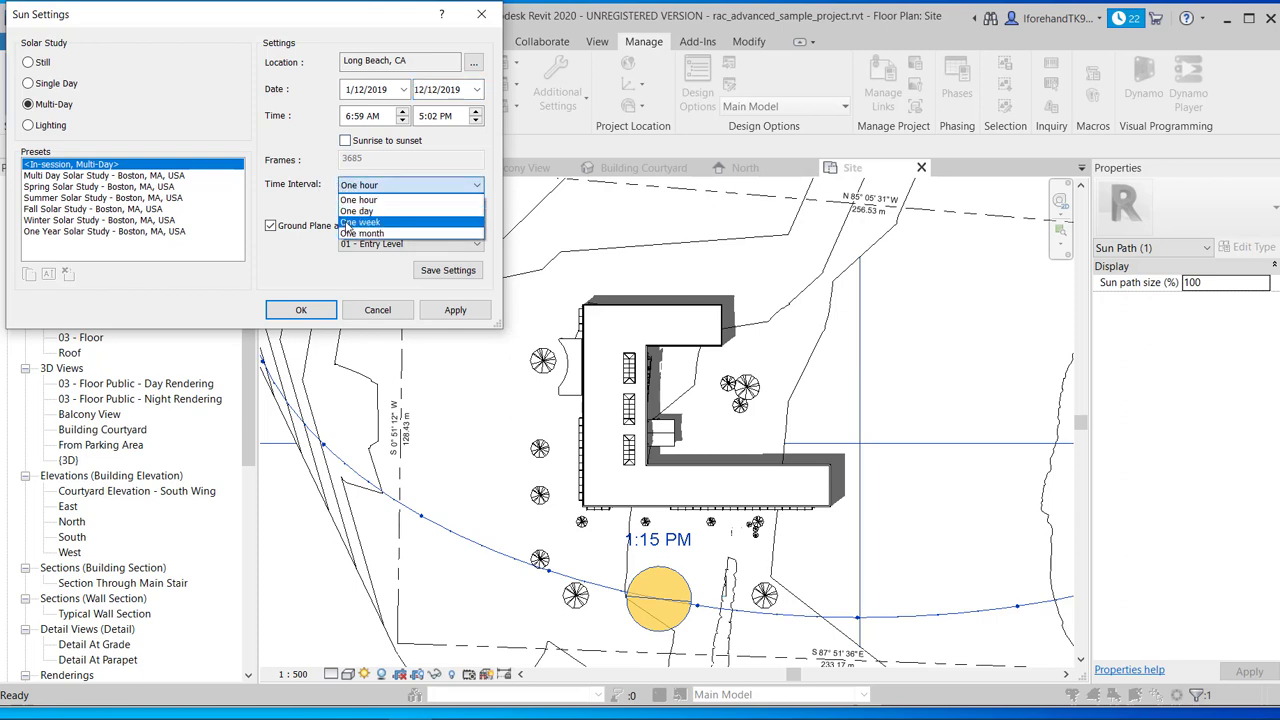
click(350, 222)
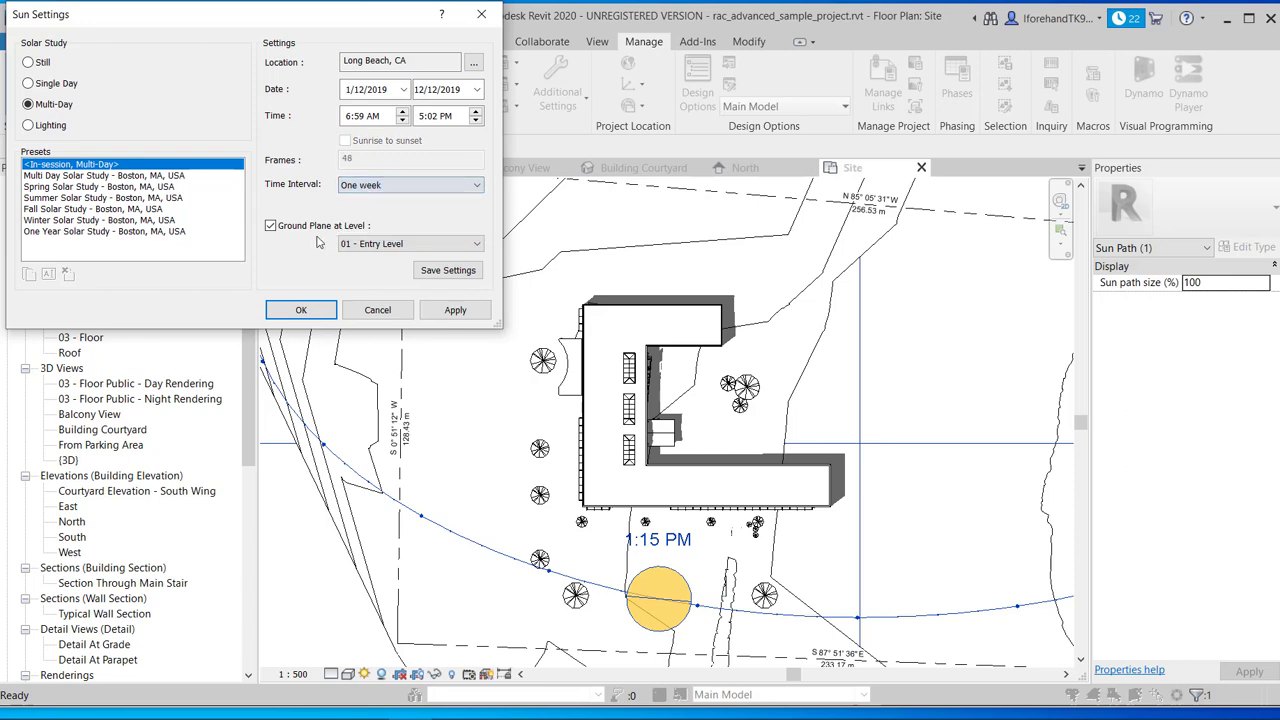
click(293, 310)
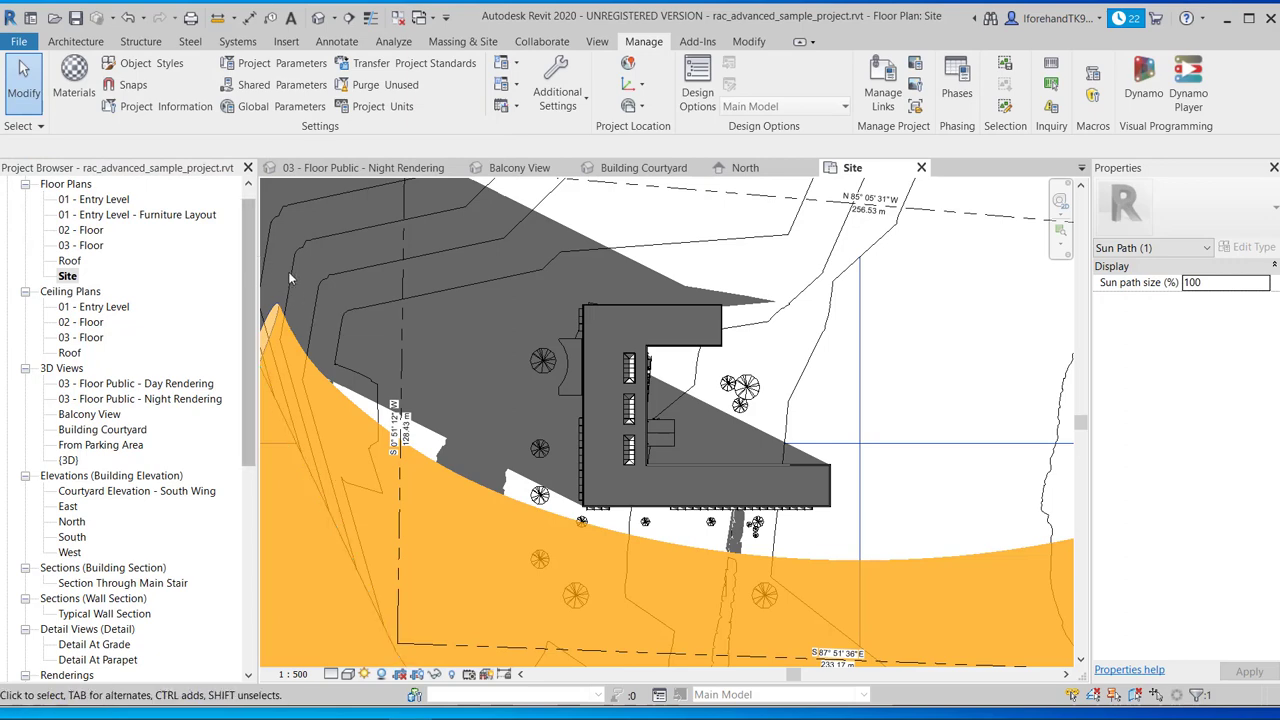
- Examine the shadows cast across the topography and around the building in the Site plan
click(335, 500)
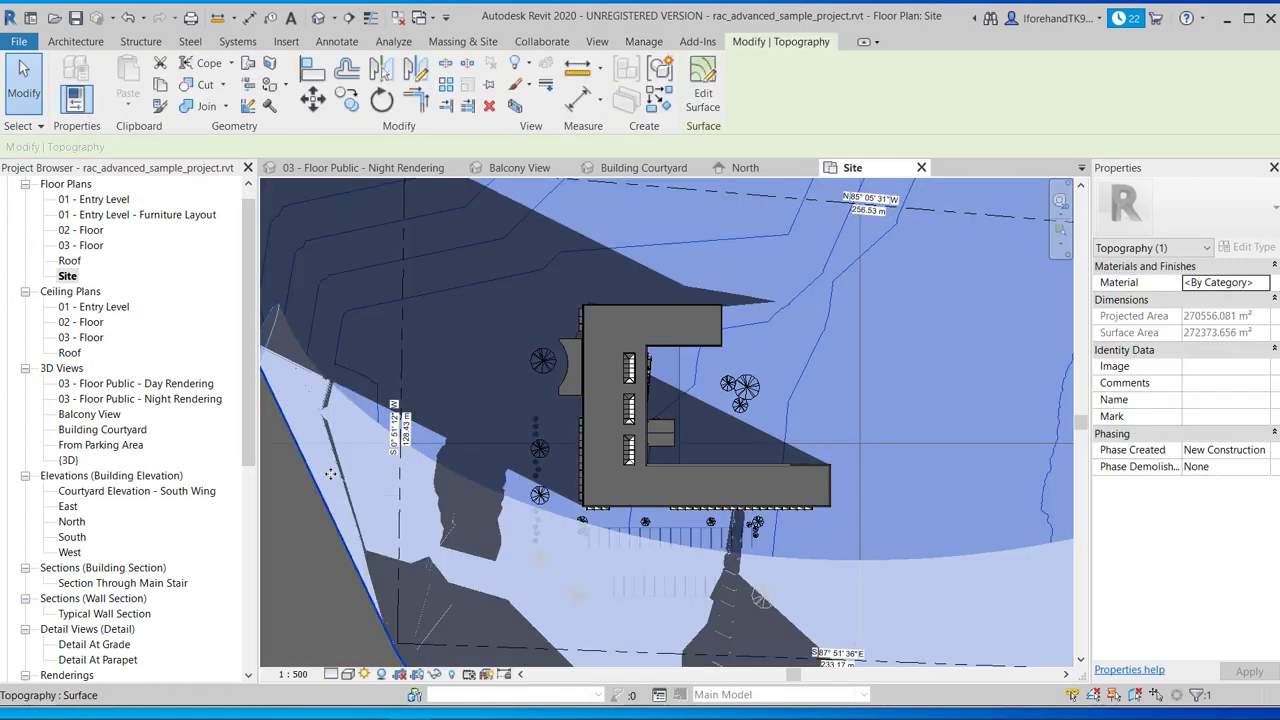
key(Delete)
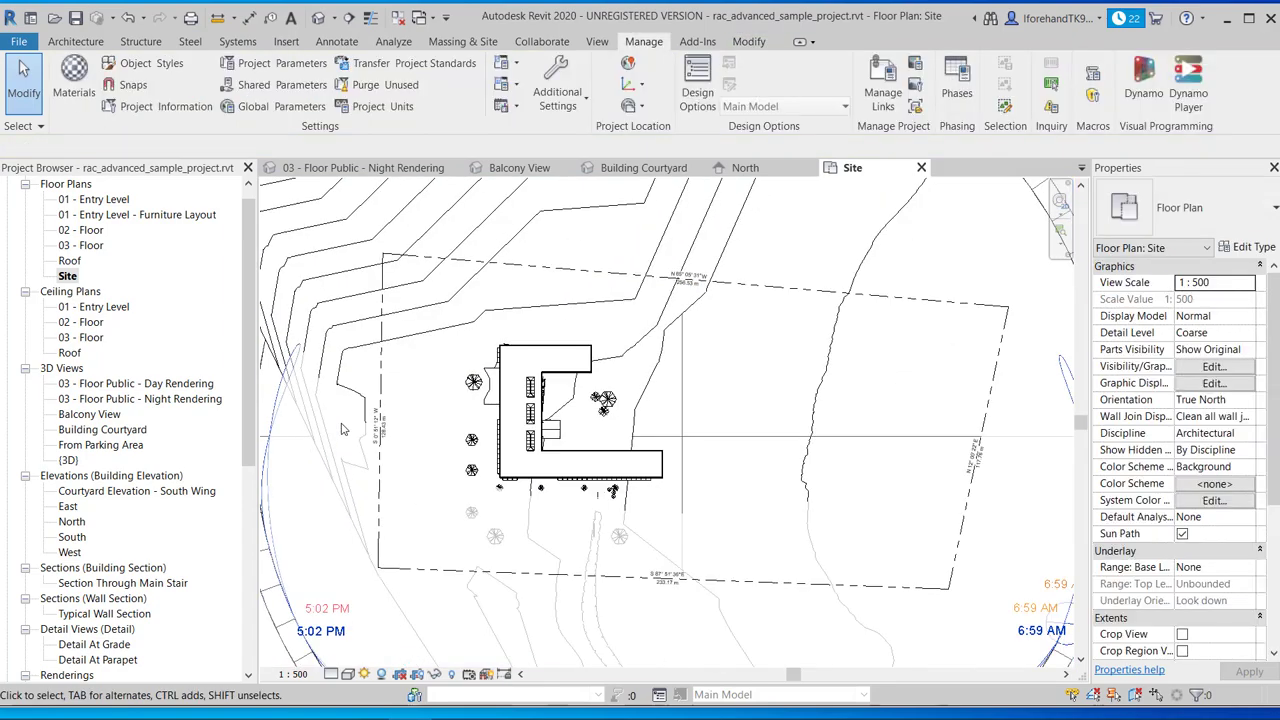
scroll(338, 426, down, 2)
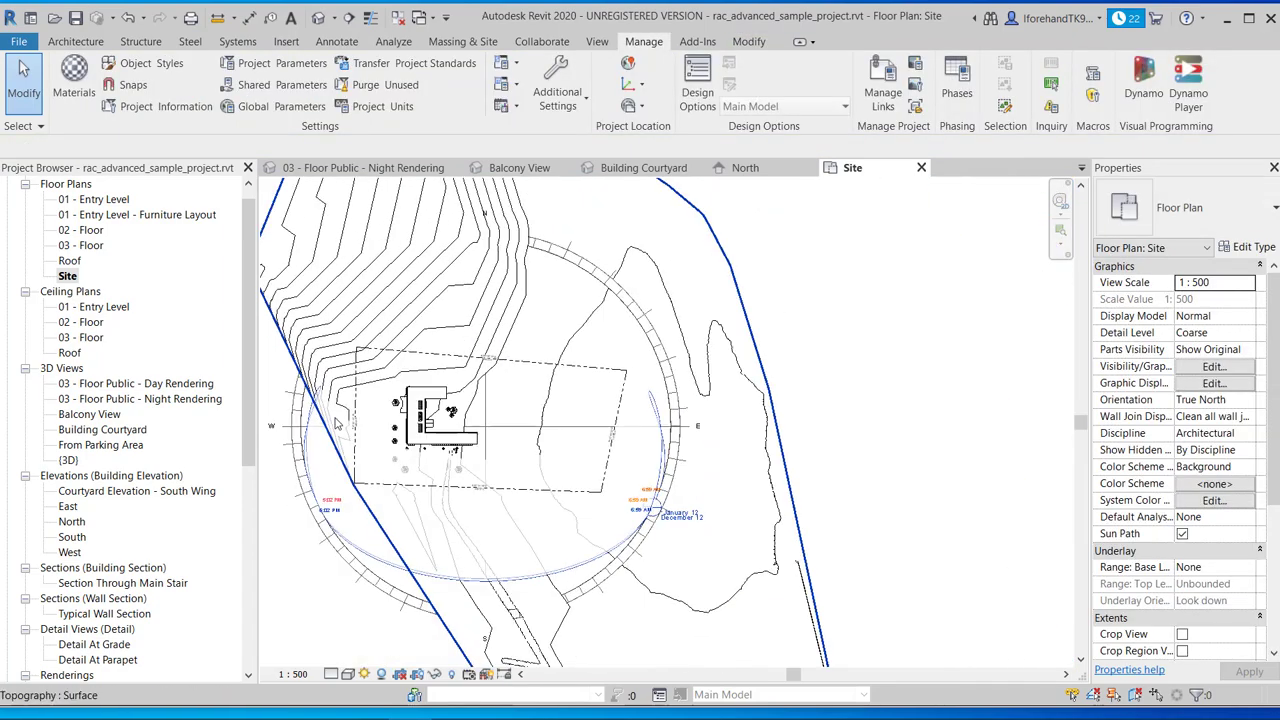
scroll(338, 426, down, 2)
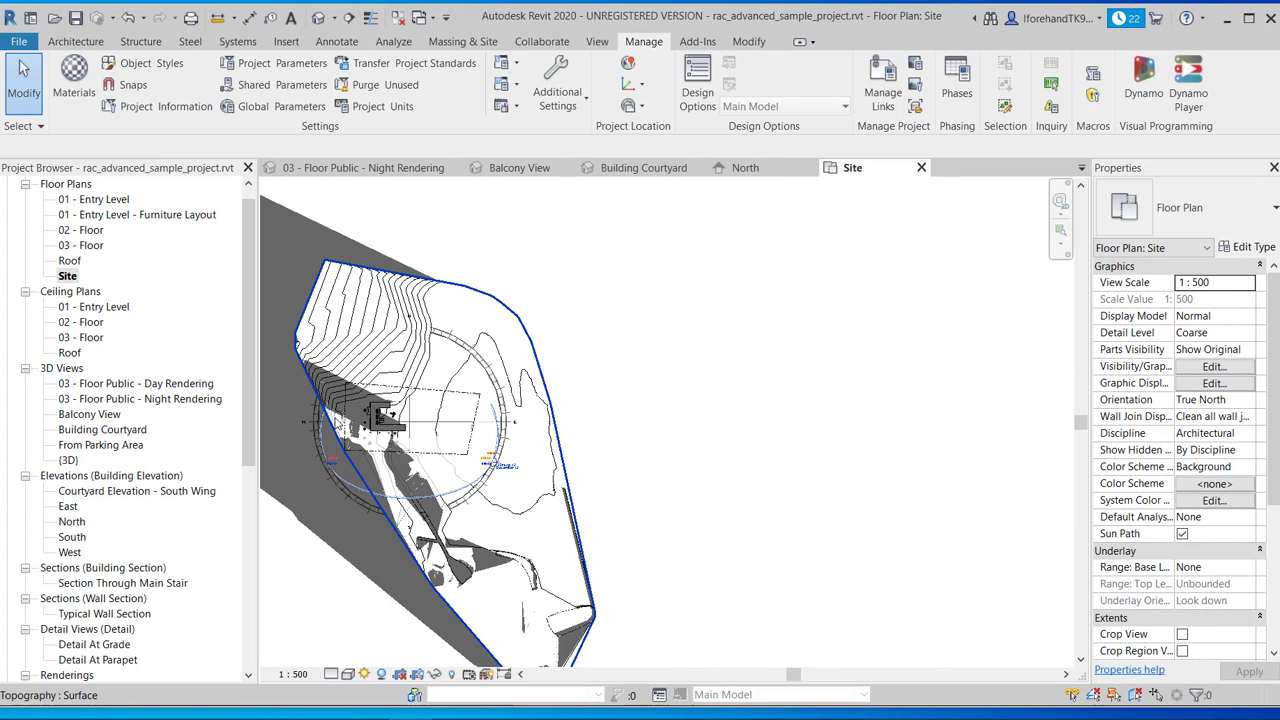
scroll(338, 426, down, 1)
scroll(338, 426, up, 2)
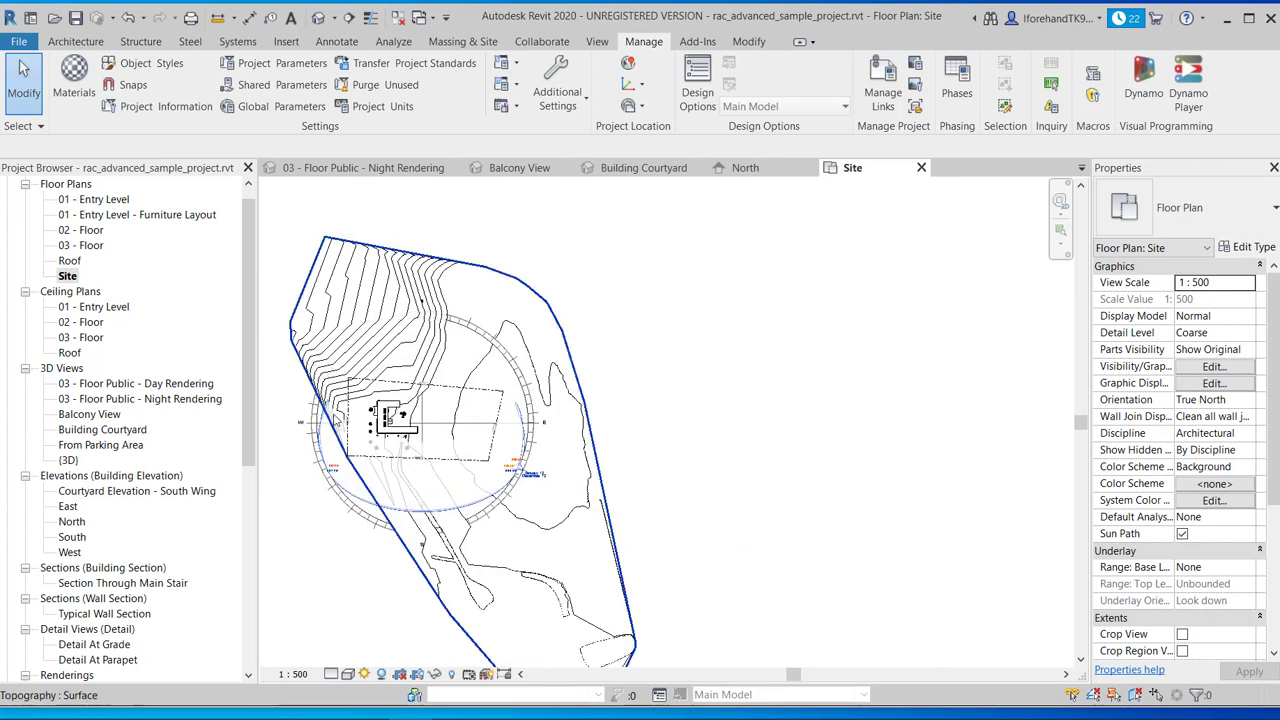
scroll(336, 422, up, 5)
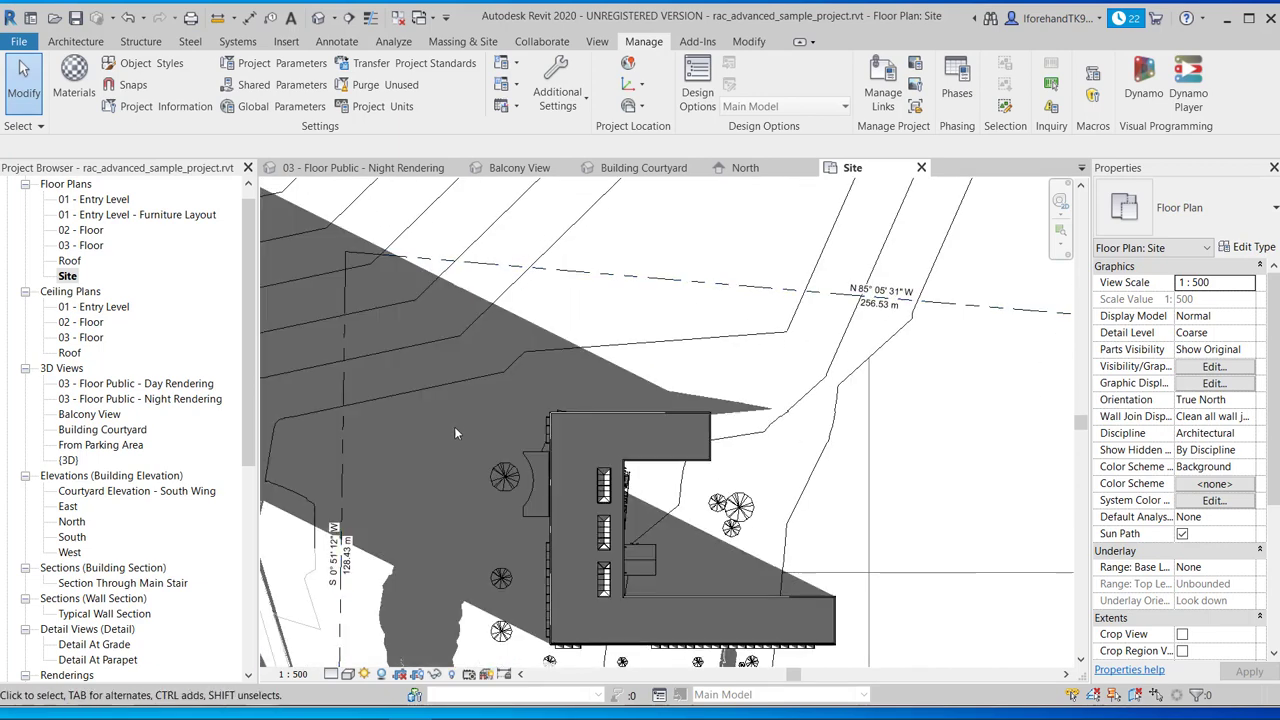
middle_drag(440, 406, 334, 272)
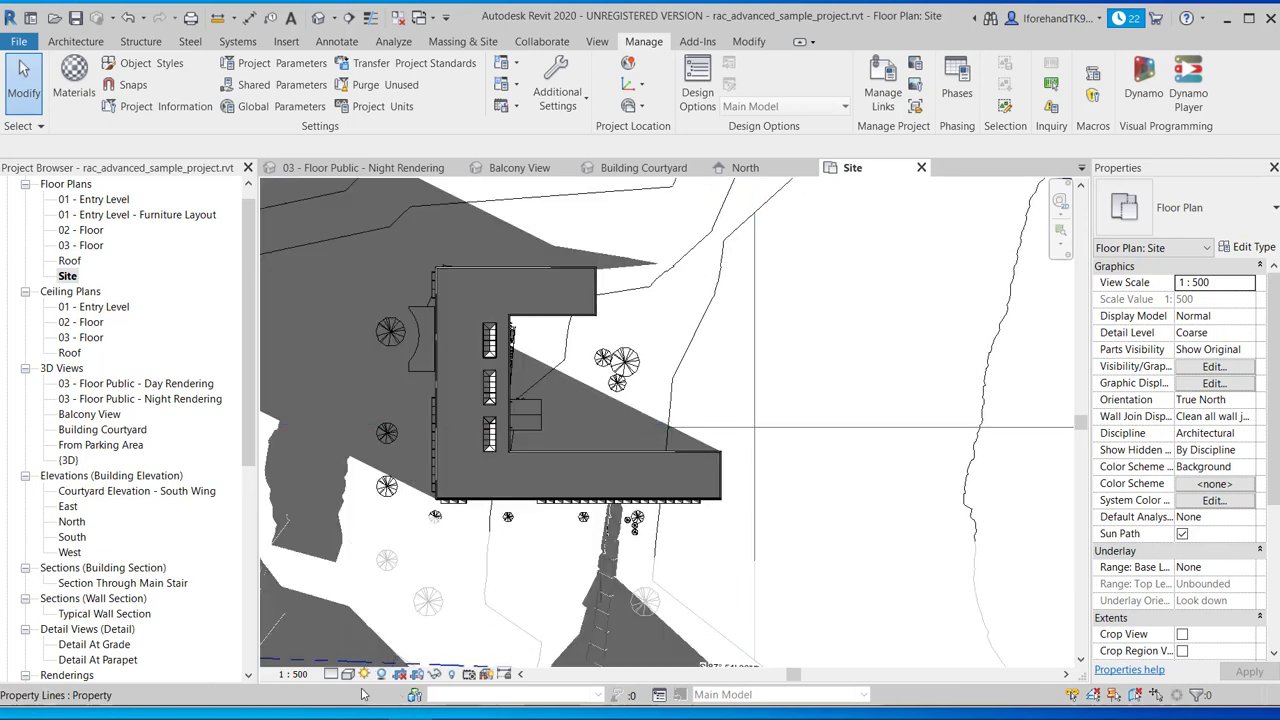
- Start the solar study preview in the Site plan and play its frames
click(365, 674)
click(421, 656)
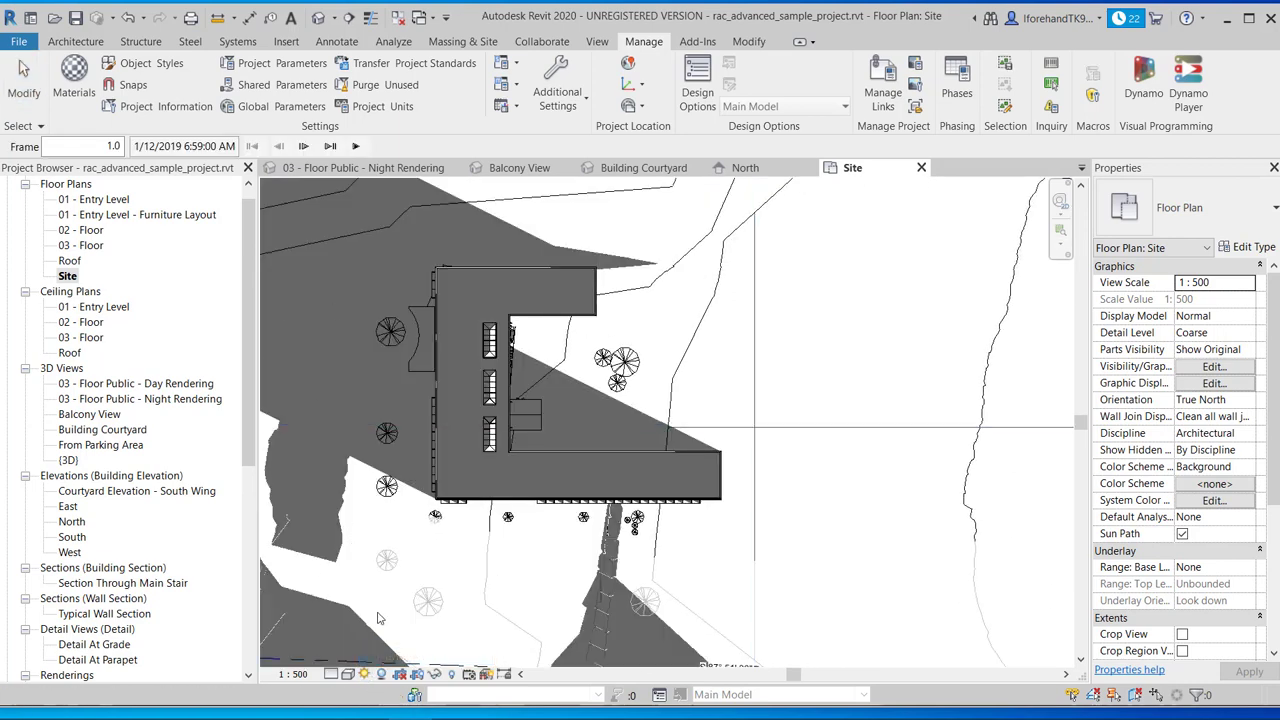
click(355, 146)
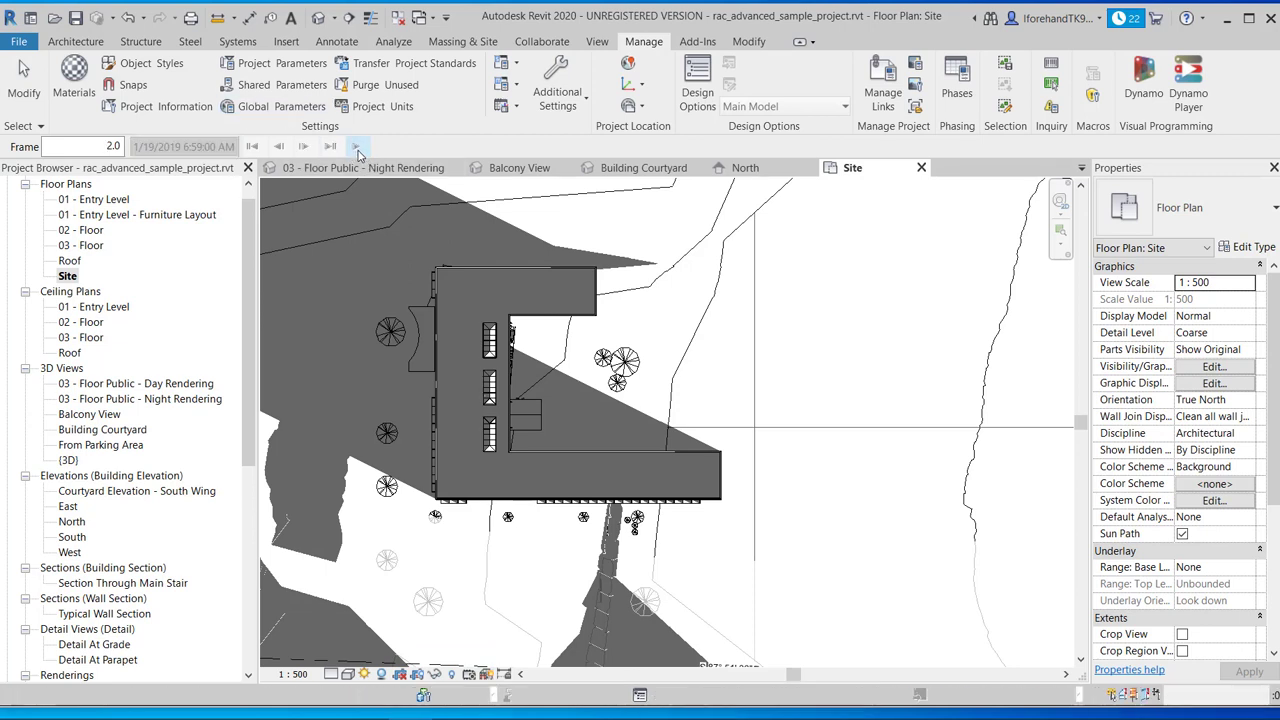